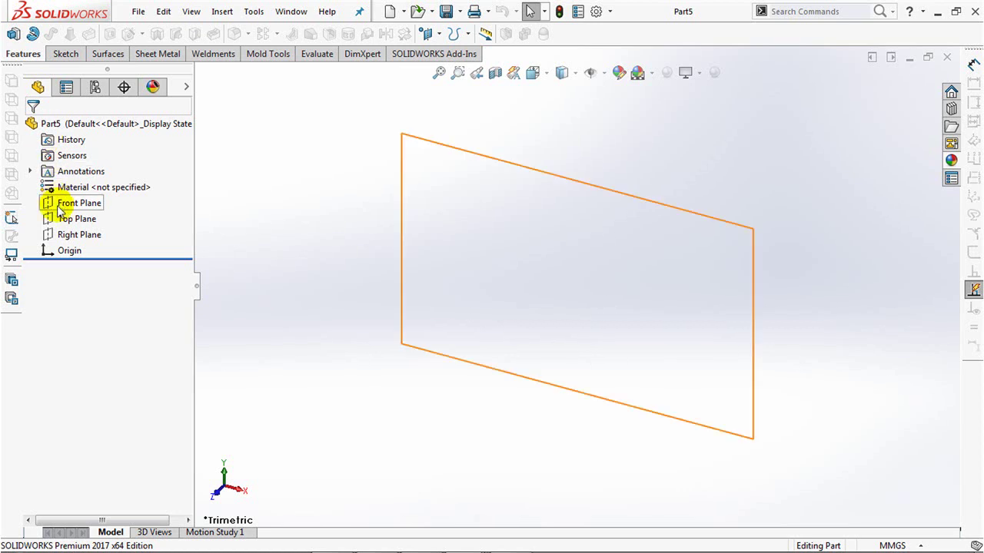
Start a Front Plane sketch and draw a vertical centerline up from the origin
{"action": "left_click", "coordinate": [81, 57]}
{"action": "left_click", "coordinate": [15, 34]}
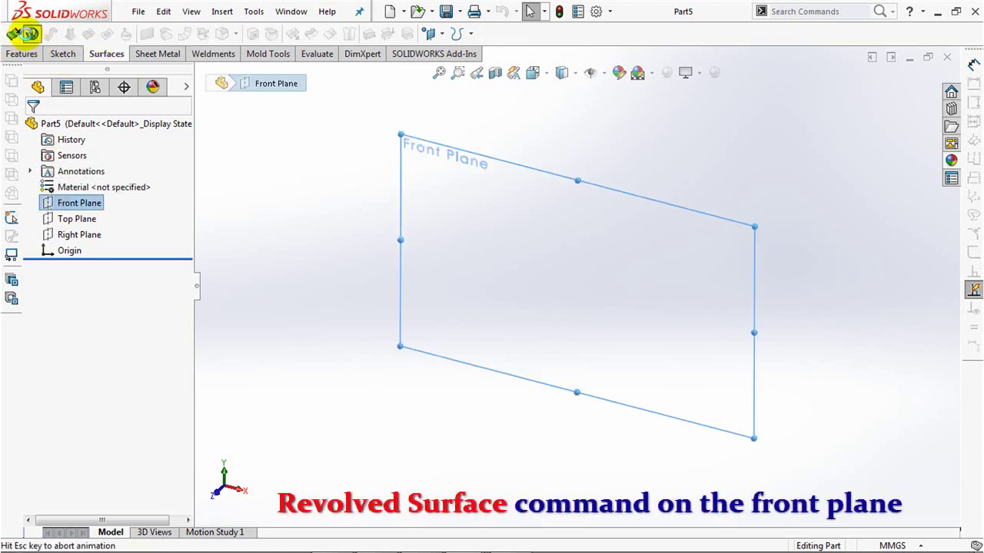
{"action": "left_click", "coordinate": [87, 33]}
{"action": "left_click", "coordinate": [107, 69]}
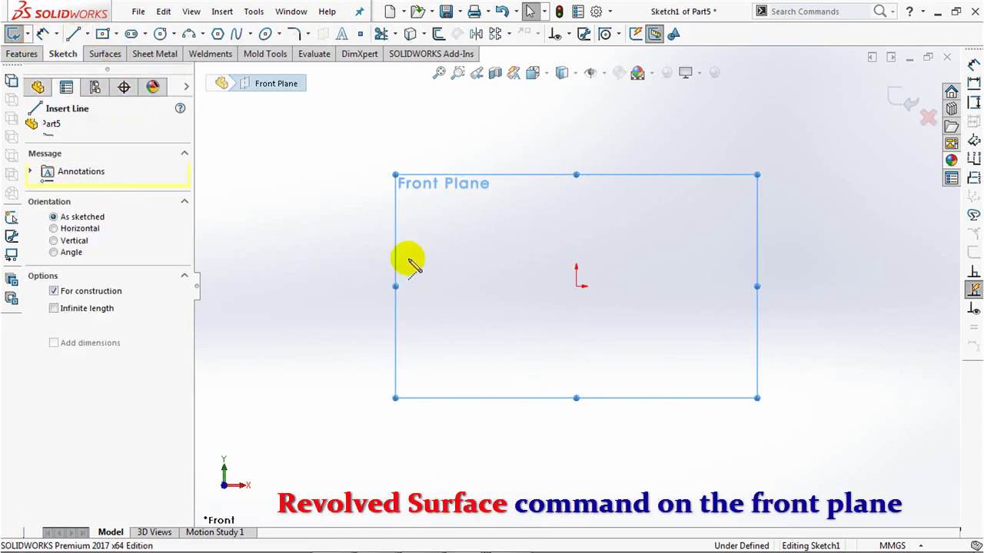
{"action": "left_click", "coordinate": [576, 286]}
{"action": "left_click", "coordinate": [576, 124]}
{"action": "right_click", "coordinate": [578, 125]}
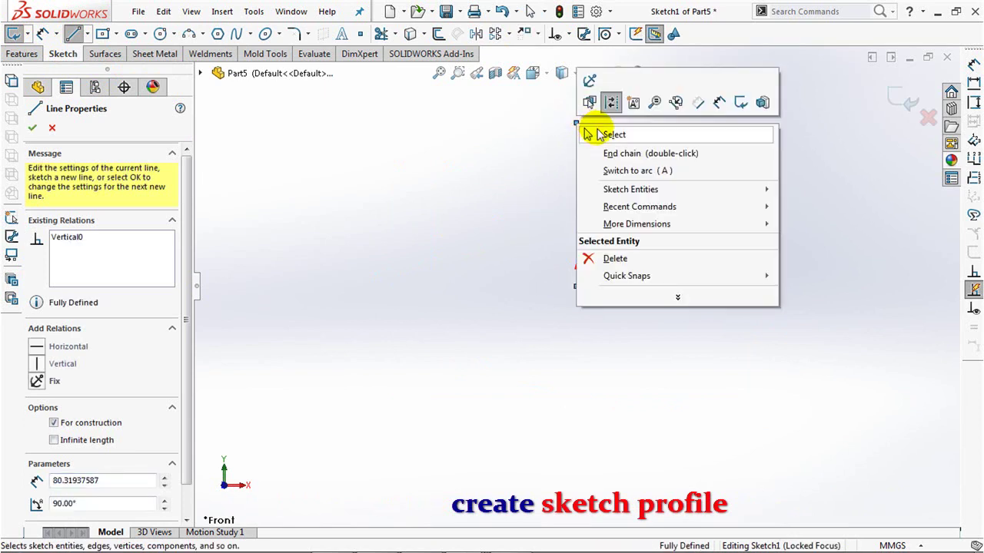
{"action": "left_click", "coordinate": [589, 130]}
Draw the top edge, slanted side, tangent arc and flat base back to the origin
{"action": "left_click", "coordinate": [73, 34]}
{"action": "left_click", "coordinate": [576, 123]}
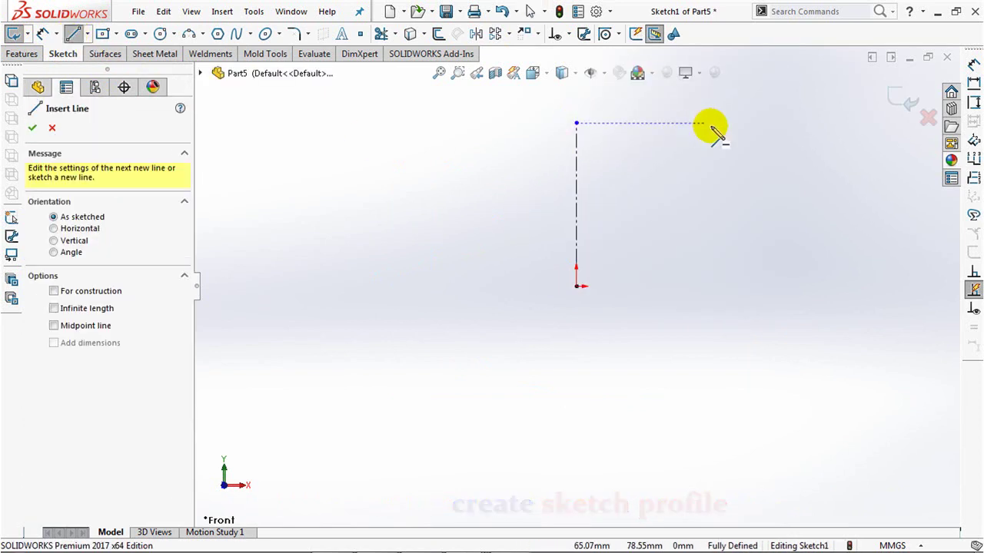
{"action": "left_click", "coordinate": [709, 124]}
{"action": "left_click", "coordinate": [696, 228]}
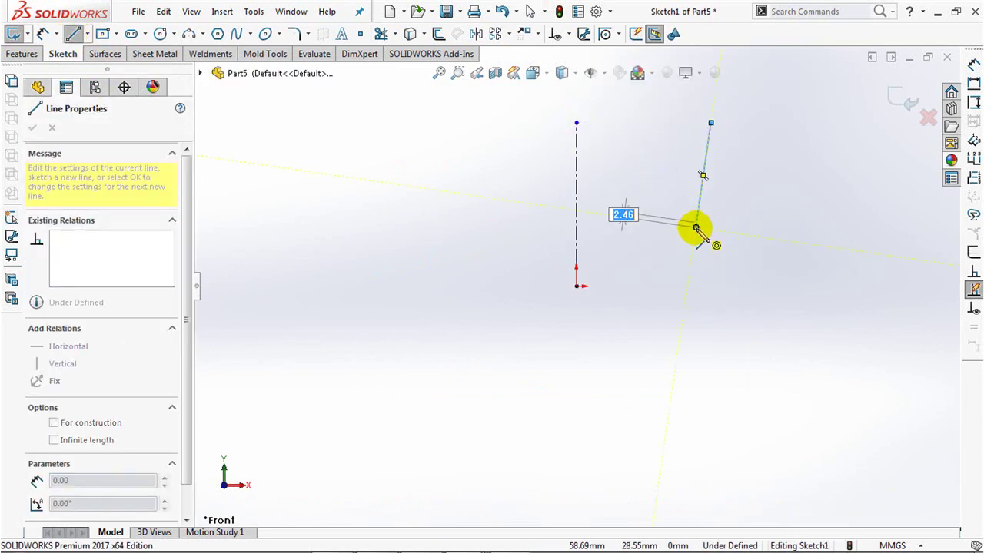
{"action": "left_click", "coordinate": [652, 287]}
{"action": "left_click", "coordinate": [577, 286]}
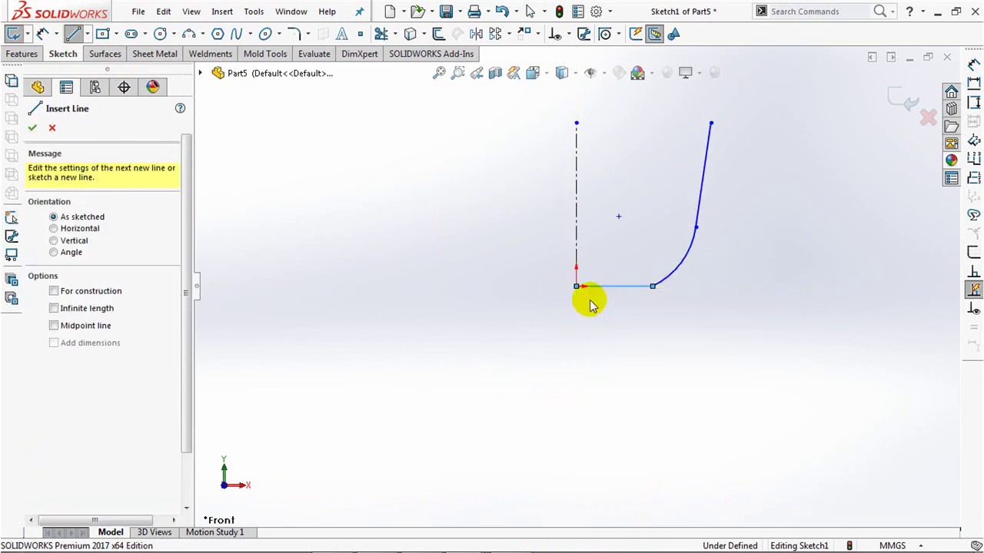
{"action": "key", "text": "Escape"}
{"action": "mouse_move", "coordinate": [464, 255]}
{"action": "middle_mouse_down", "text": "ctrl"}
{"action": "mouse_move", "coordinate": [373, 324]}
{"action": "mouse_move", "coordinate": [396, 277]}
{"action": "middle_mouse_up", "text": "ctrl"}
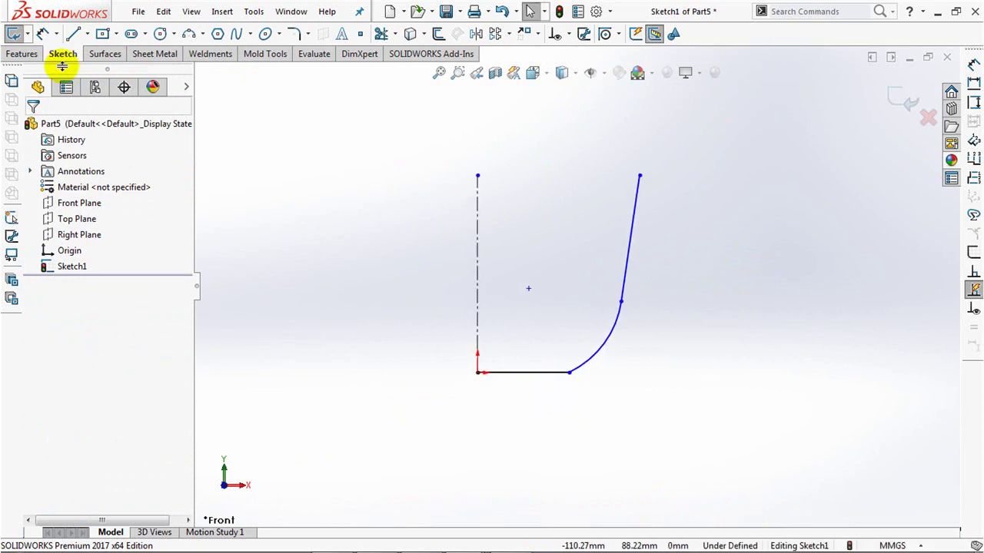
Dimension the profile height as 63 and the base diameter as Ø50
{"action": "left_click", "coordinate": [553, 372]}
{"action": "left_click", "coordinate": [719, 292]}
{"action": "type", "text": "63"}
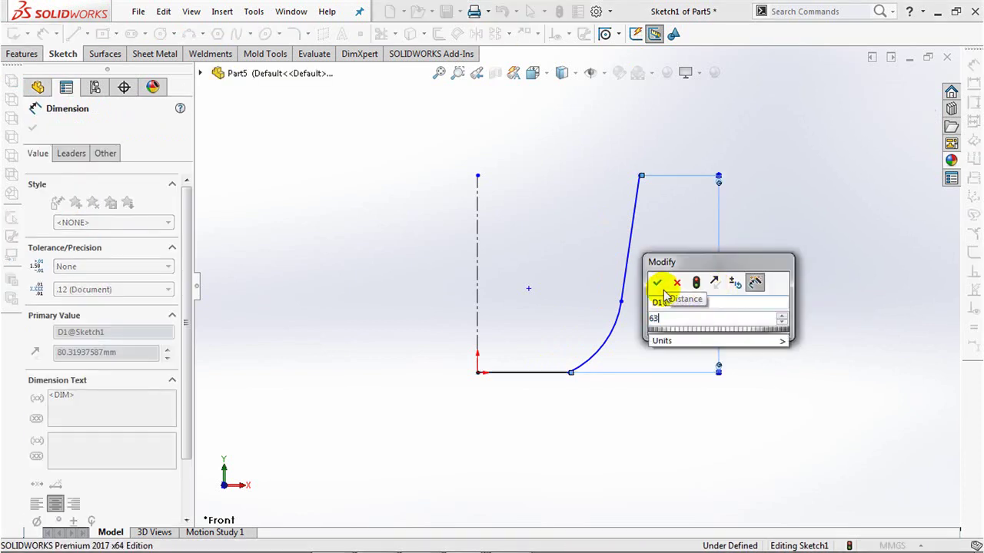
{"action": "left_click", "coordinate": [657, 283]}
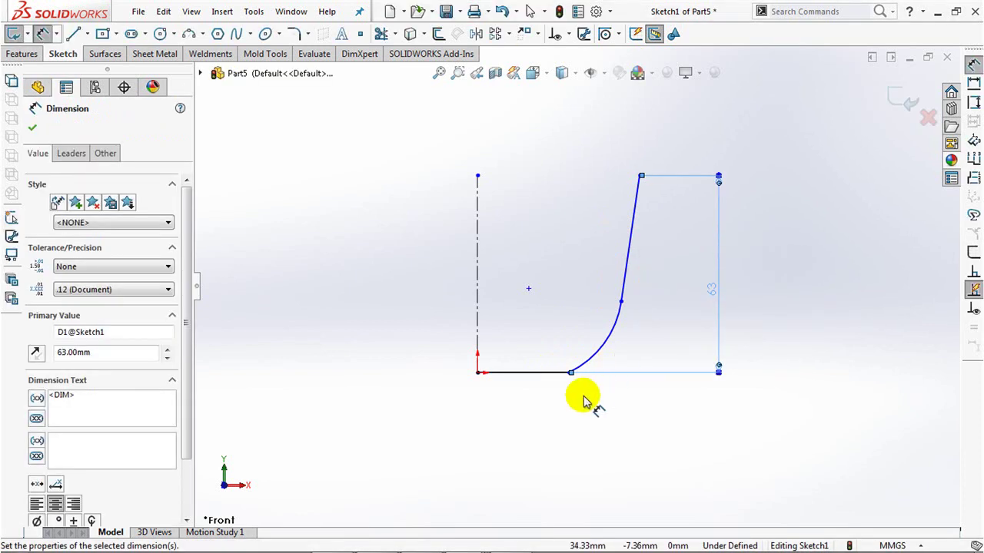
{"action": "left_click", "coordinate": [571, 376]}
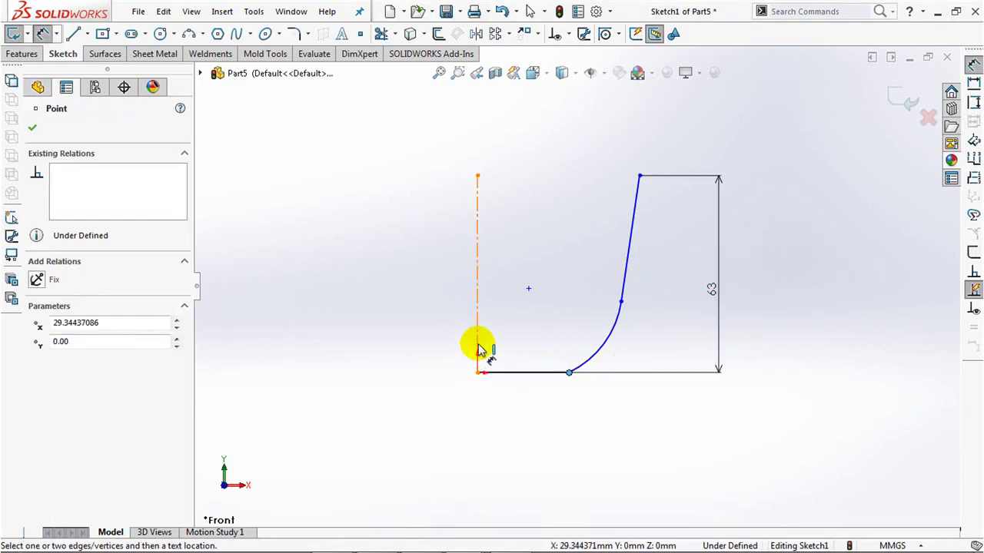
{"action": "left_click", "coordinate": [478, 350]}
{"action": "left_click", "coordinate": [477, 422]}
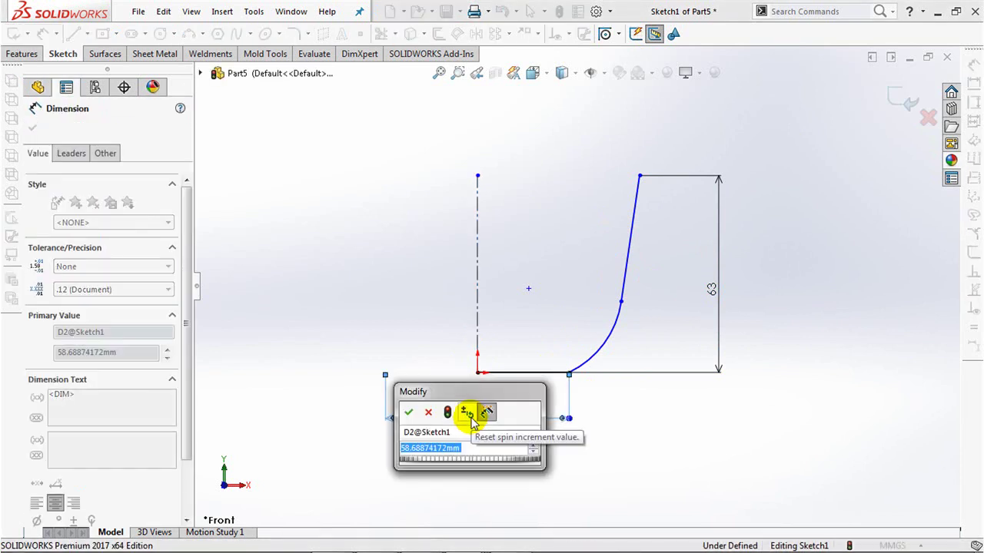
{"action": "type", "text": "50"}
{"action": "left_click", "coordinate": [411, 416]}
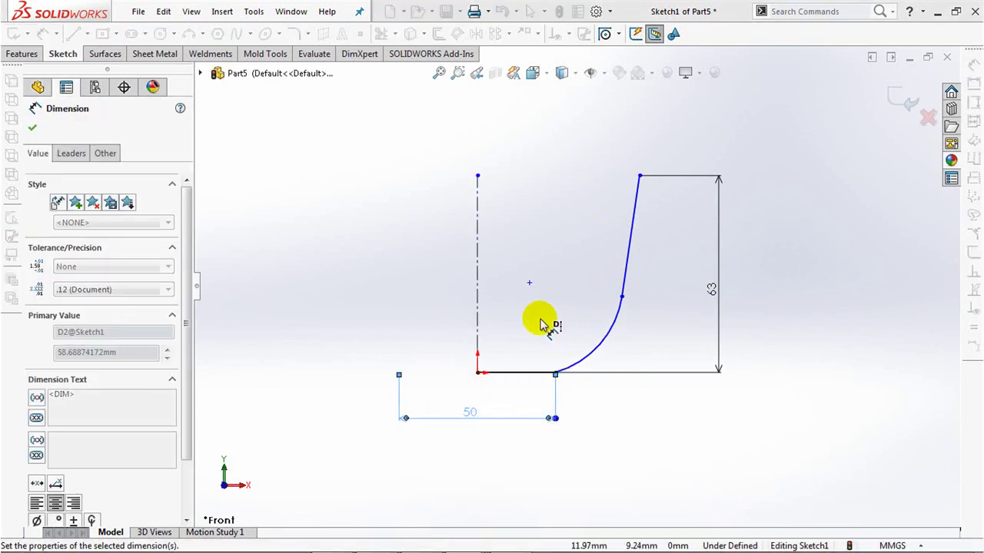
Dimension the top diameter as Ø95 and the side angle as 2°
{"action": "left_click", "coordinate": [639, 176]}
{"action": "left_click", "coordinate": [499, 136]}
{"action": "type", "text": "9"}
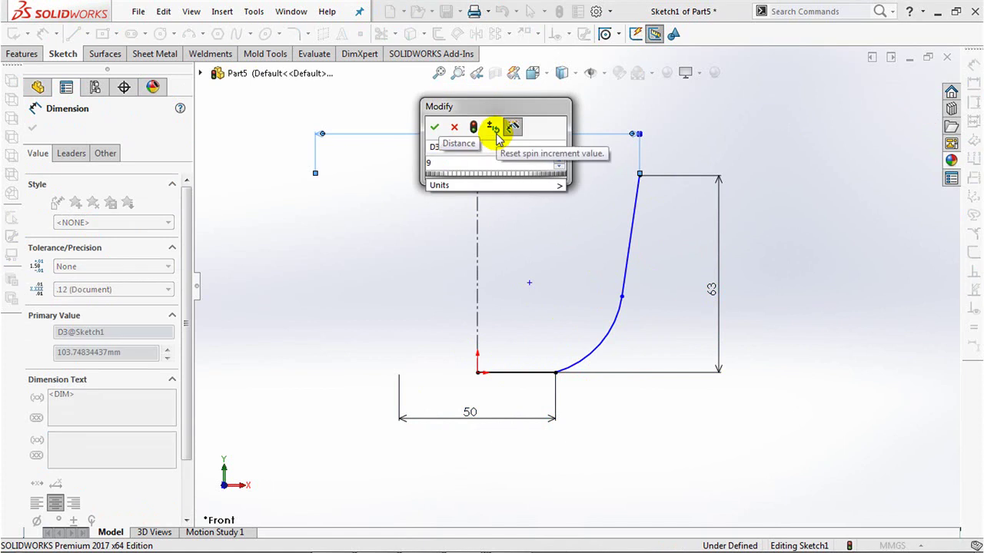
{"action": "left_click", "coordinate": [436, 128]}
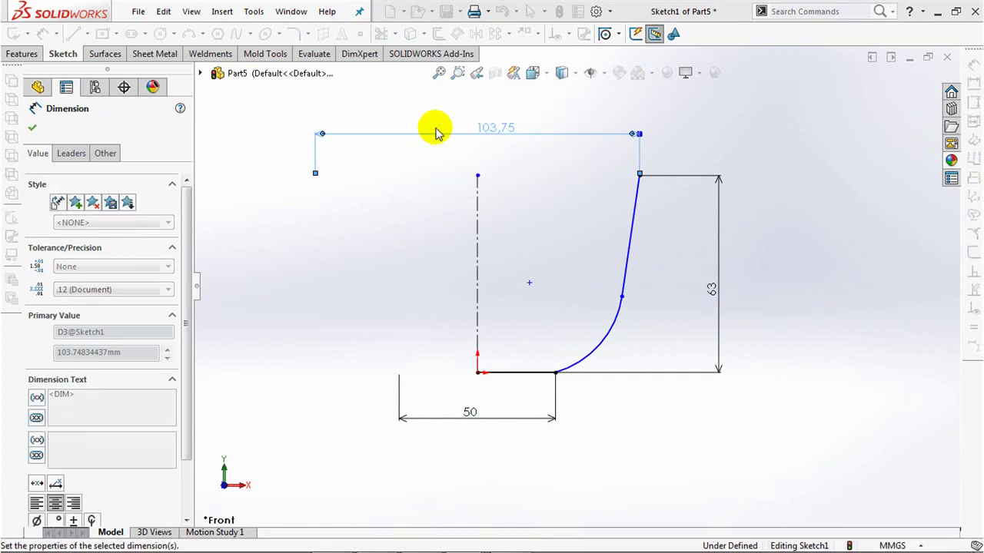
{"action": "left_click", "coordinate": [612, 283]}
{"action": "left_click", "coordinate": [478, 250]}
{"action": "left_click", "coordinate": [547, 231]}
{"action": "type", "text": "2"}
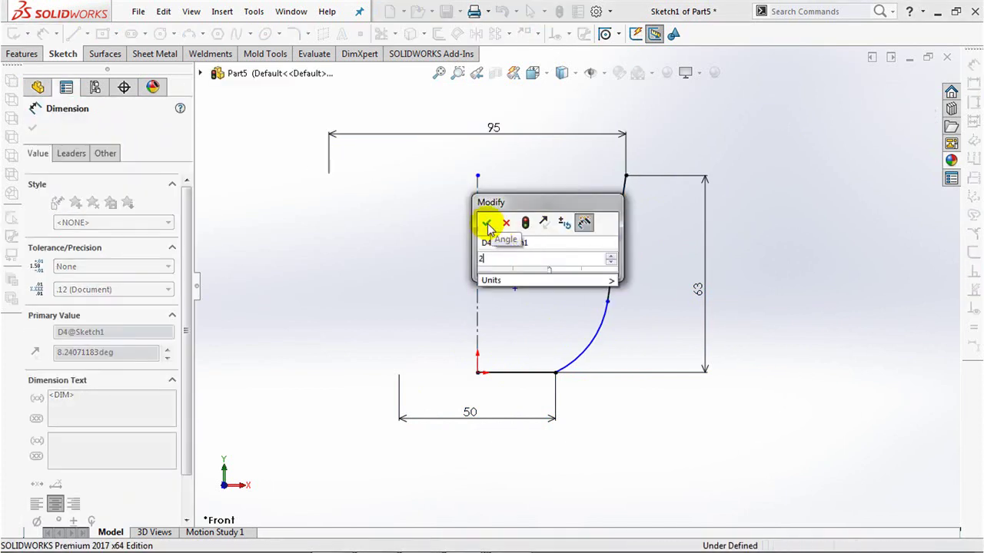
{"action": "left_click", "coordinate": [487, 224]}
Give the arc radius 45, revolve the profile 360° into a bowl surface, and view it isometric
{"action": "left_click", "coordinate": [604, 330]}
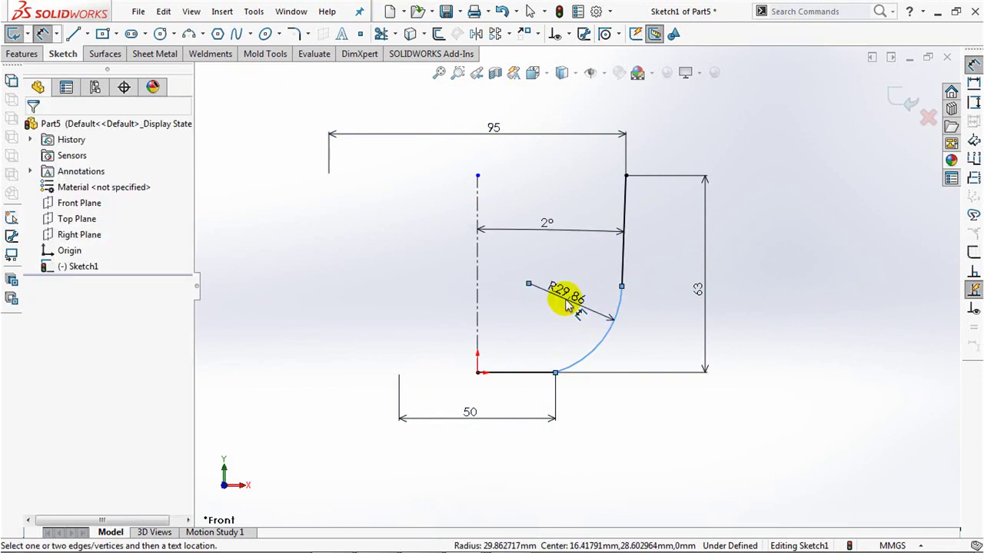
{"action": "left_click", "coordinate": [566, 305]}
{"action": "type", "text": "45"}
{"action": "left_click", "coordinate": [503, 287]}
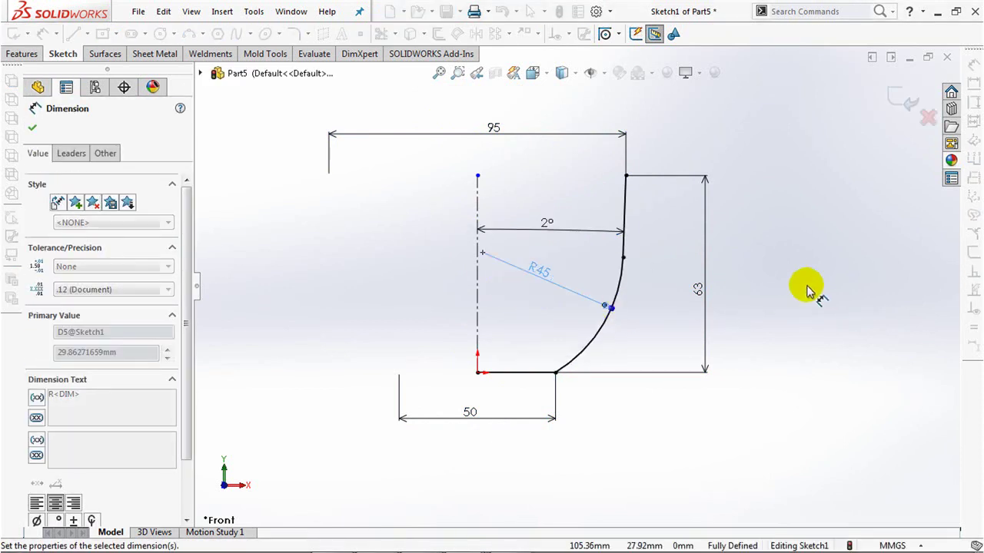
{"action": "key", "text": "Escape"}
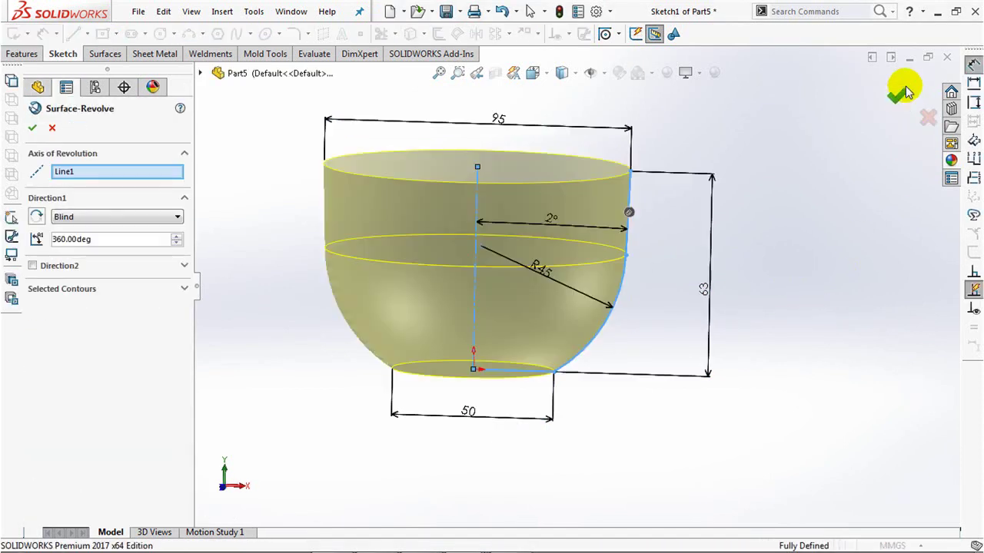
{"action": "left_click", "coordinate": [31, 125]}
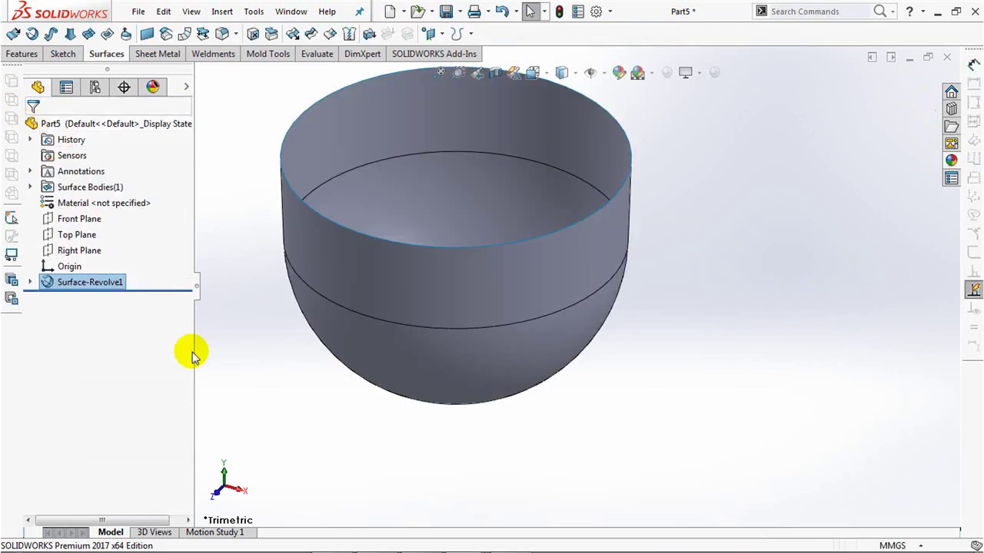
{"action": "key", "text": "ctrl+7"}
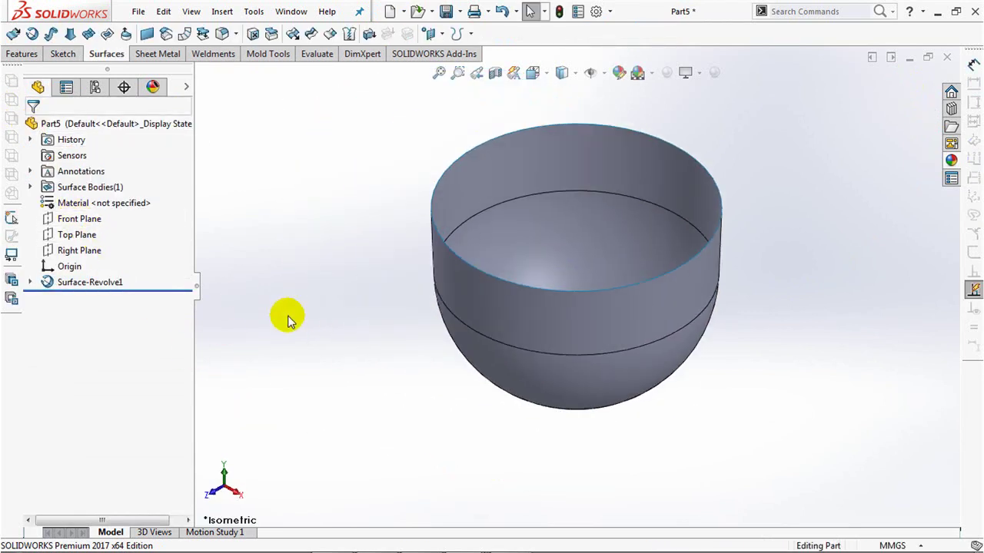
On a new Front Plane sketch, draw a line from the bowl's bottom edge out to the left
{"action": "left_click", "coordinate": [77, 219]}
{"action": "left_click", "coordinate": [73, 197]}
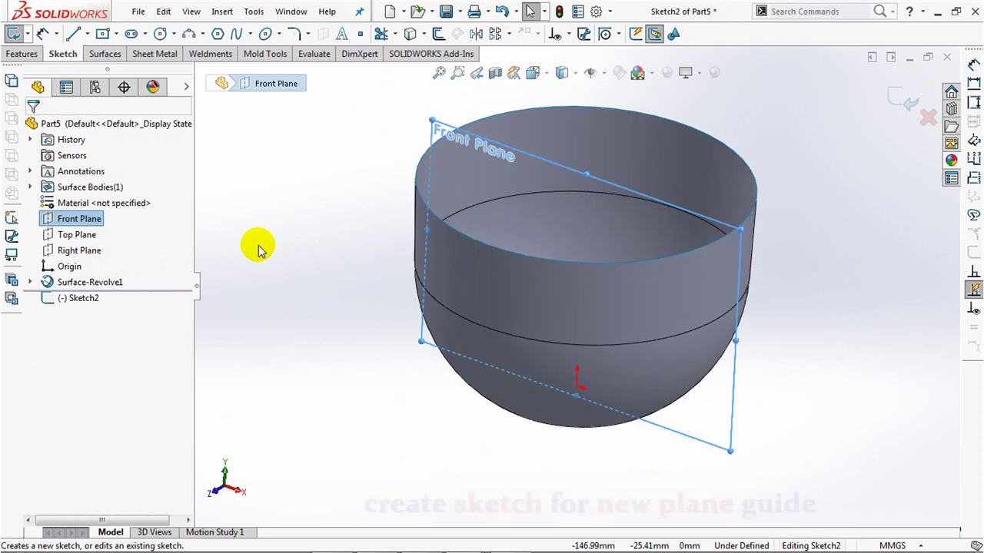
{"action": "middle_click_drag", "start_coordinate": [327, 357], "coordinate": [466, 344], "text": "ctrl"}
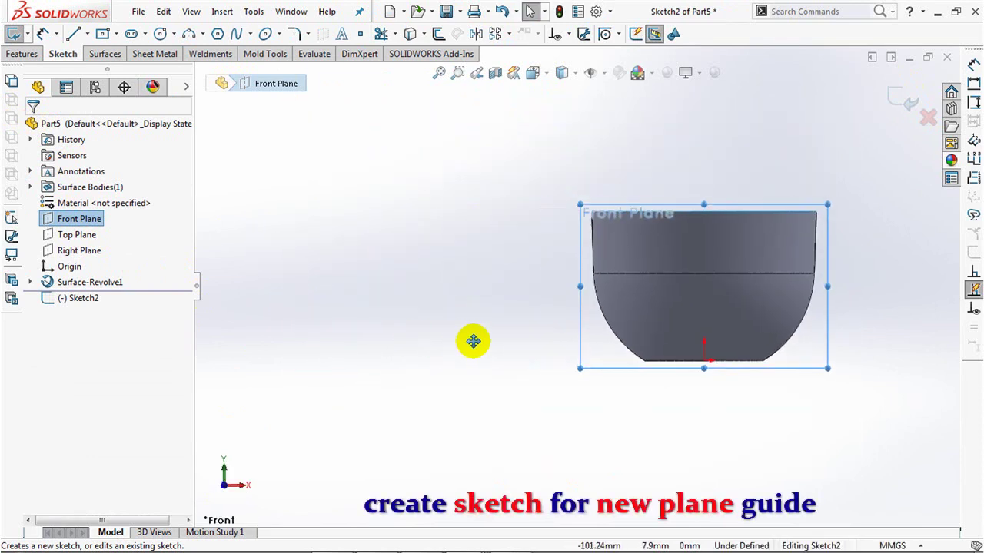
{"action": "left_click", "coordinate": [656, 359]}
{"action": "left_click", "coordinate": [330, 307]}
{"action": "right_click", "coordinate": [332, 309]}
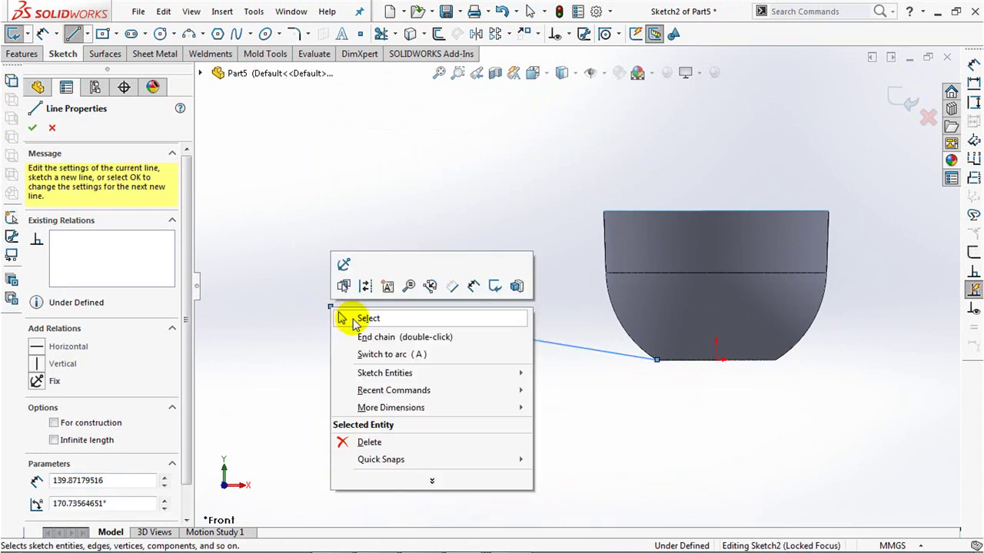
{"action": "left_click", "coordinate": [346, 316]}
Dimension the guide line 142.50 wide and 15° from horizontal, then exit the sketch
{"action": "left_click", "coordinate": [44, 33]}
{"action": "left_click", "coordinate": [330, 307]}
{"action": "left_click", "coordinate": [716, 359]}
{"action": "left_click", "coordinate": [576, 421]}
{"action": "type", "text": "142.5"}
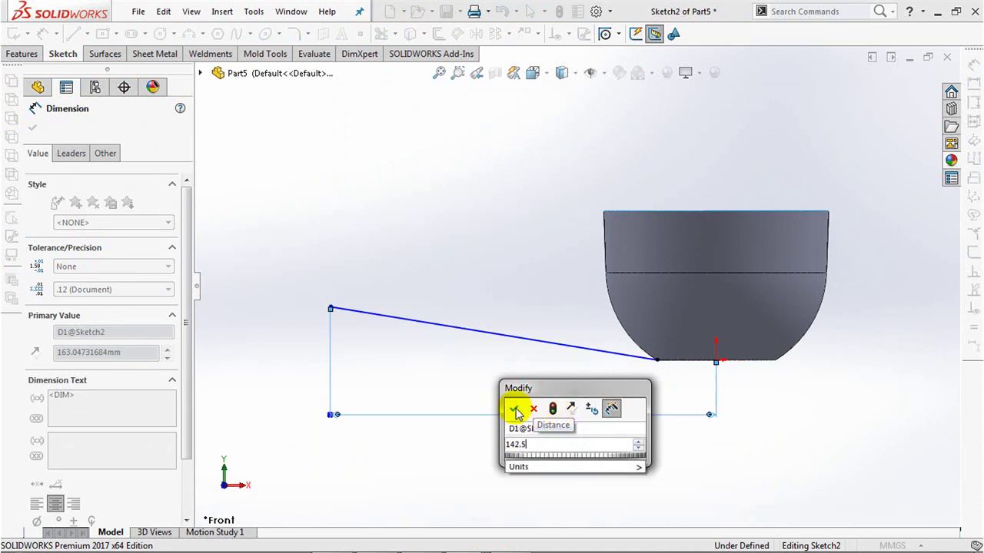
{"action": "left_click", "coordinate": [513, 408]}
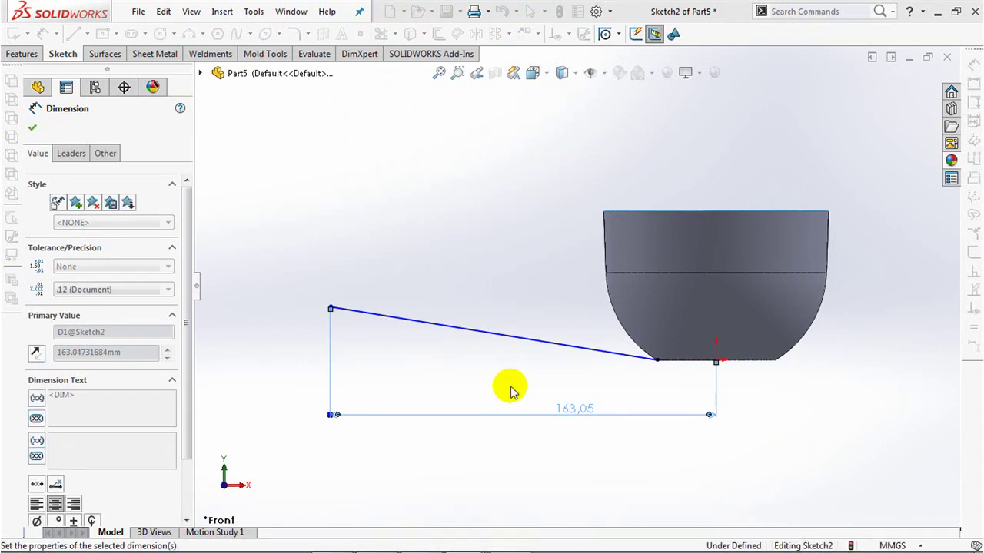
{"action": "left_click", "coordinate": [649, 357]}
{"action": "left_click", "coordinate": [692, 360]}
{"action": "left_click", "coordinate": [461, 341]}
{"action": "type", "text": "15"}
{"action": "left_click", "coordinate": [396, 338]}
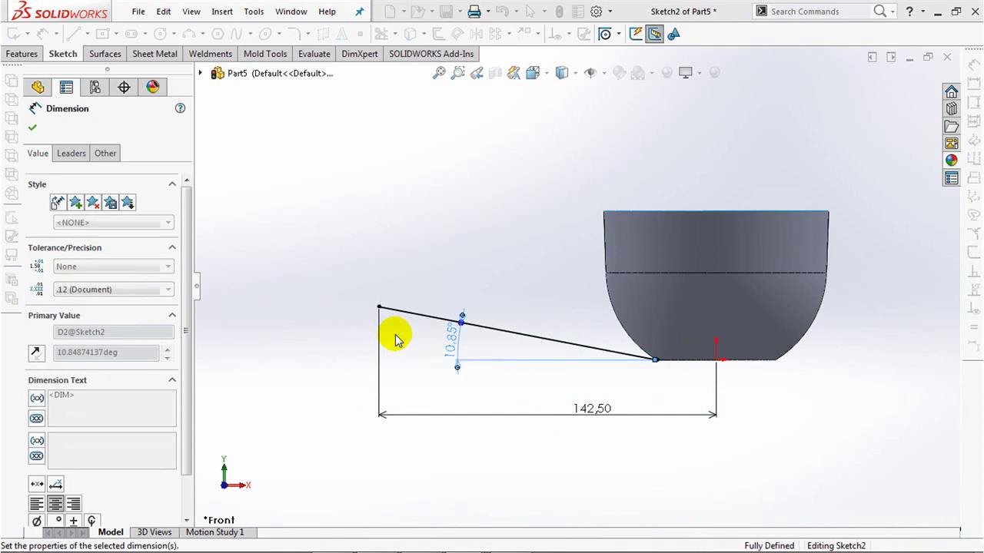
{"action": "left_click", "coordinate": [890, 98]}
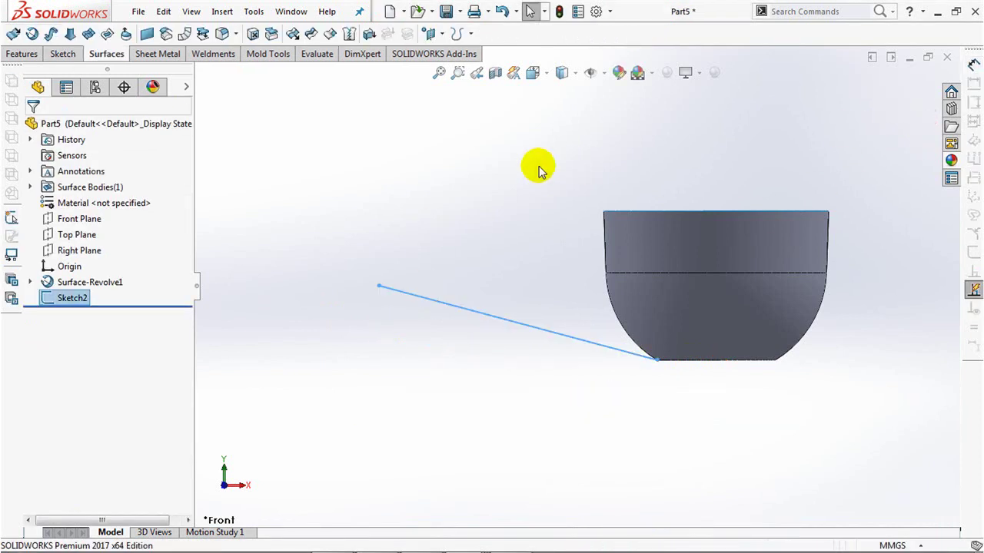
Create Plane1 at the guide line's left endpoint, perpendicular to the guide line
{"action": "left_click", "coordinate": [432, 35]}
{"action": "left_click", "coordinate": [453, 53]}
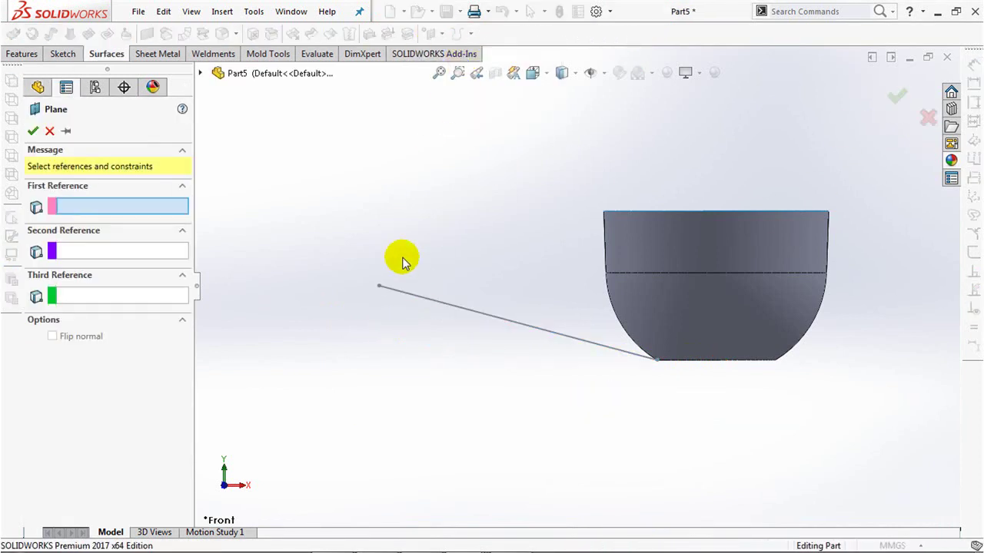
{"action": "left_click", "coordinate": [379, 289]}
{"action": "left_click", "coordinate": [437, 305]}
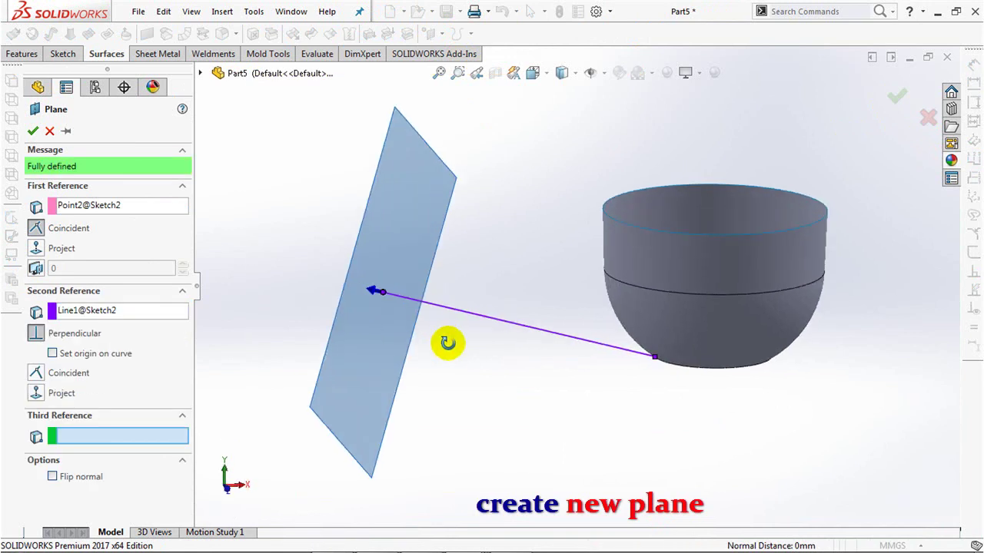
{"action": "left_click", "coordinate": [31, 132]}
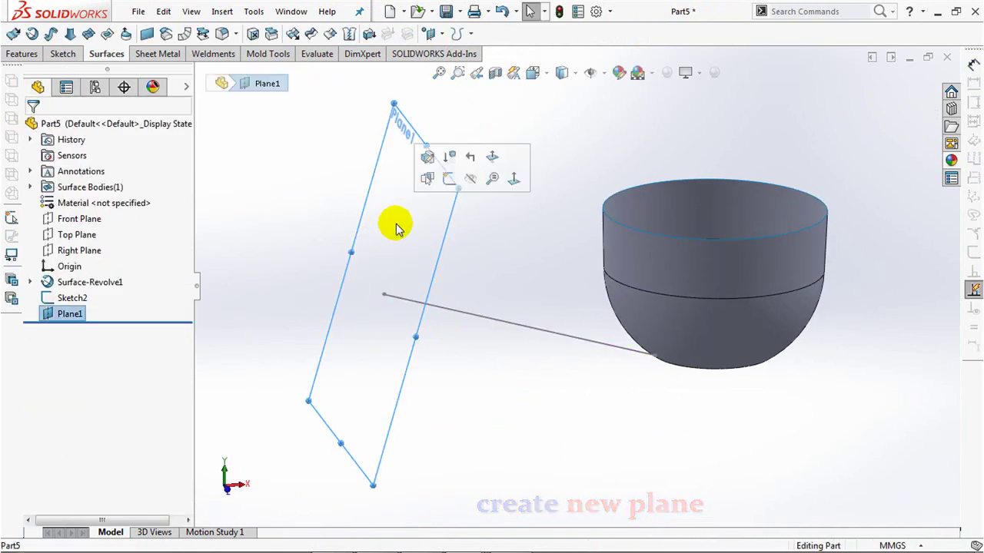
Sketch a straight profile on Plane1 and extrude it as a surface Up To Surface on the bowl face
{"action": "left_click", "coordinate": [449, 180]}
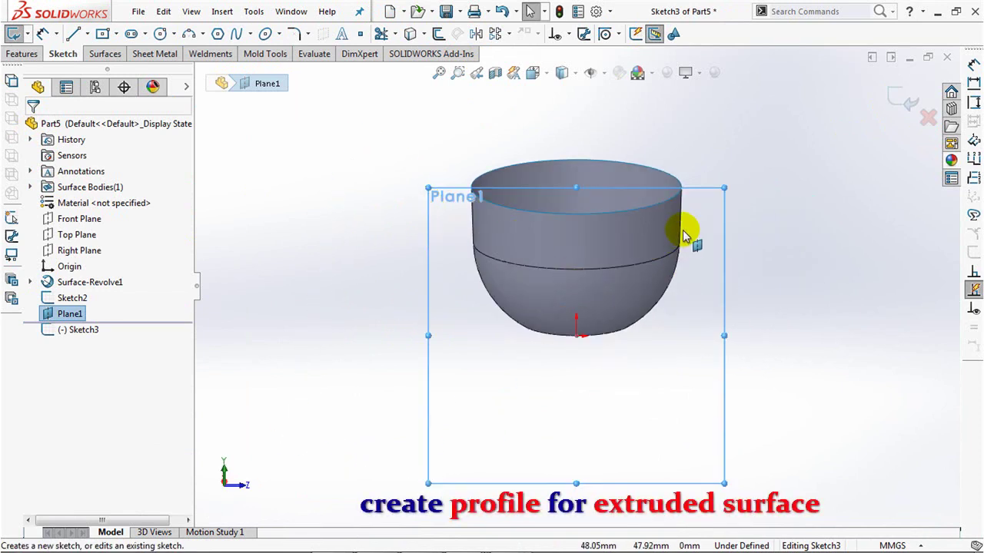
{"action": "key", "text": "Escape"}
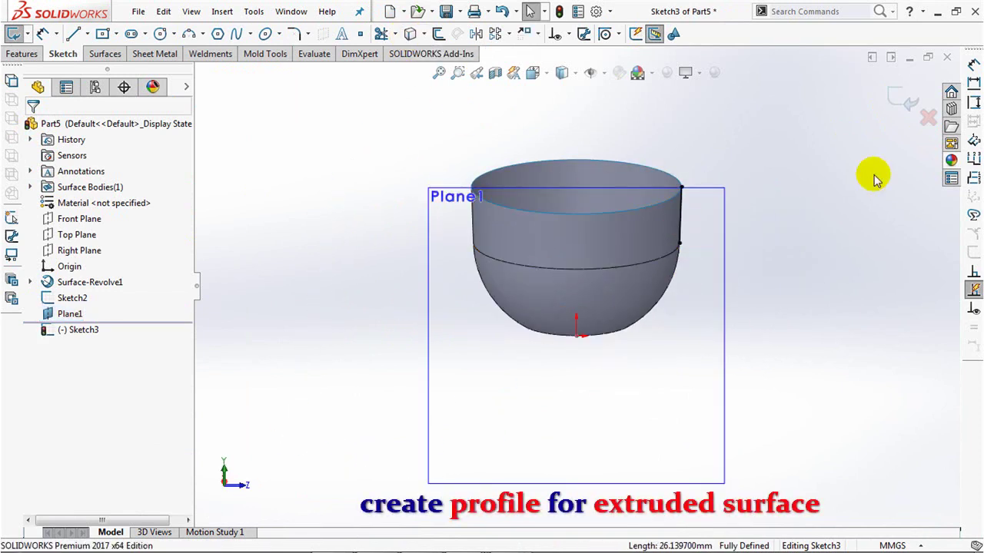
{"action": "left_click", "coordinate": [903, 93]}
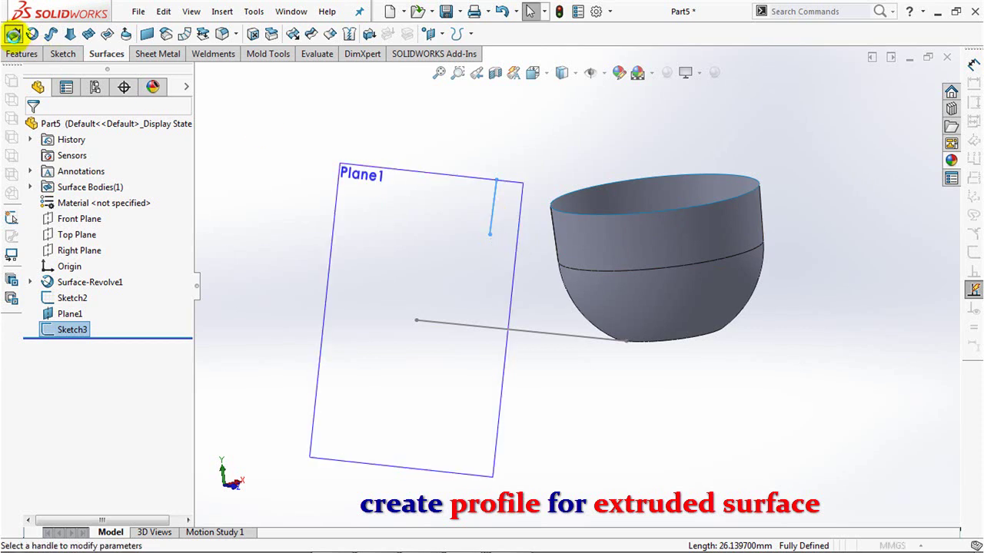
{"action": "left_click", "coordinate": [13, 34]}
{"action": "left_click", "coordinate": [85, 215]}
{"action": "left_click", "coordinate": [92, 247]}
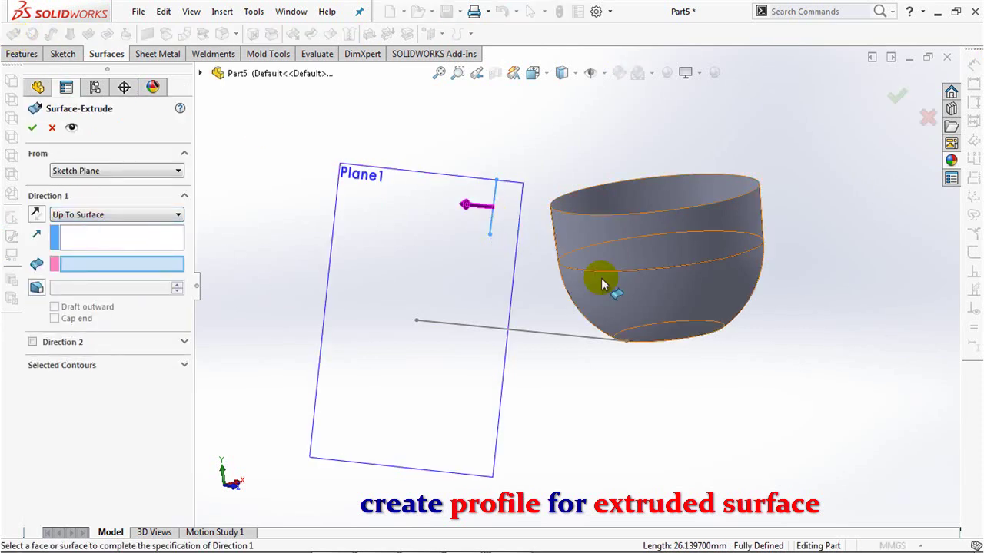
{"action": "left_click", "coordinate": [638, 246]}
{"action": "key", "text": "Return"}
On Plane1, sketch the bowl's lower curved edge using Convert Entities
{"action": "left_click", "coordinate": [403, 240]}
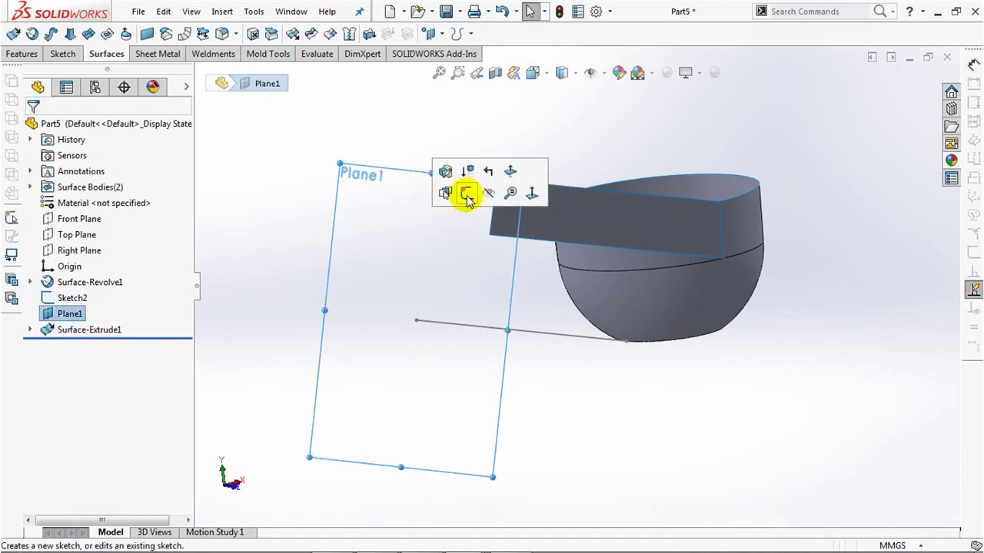
{"action": "left_click", "coordinate": [466, 198]}
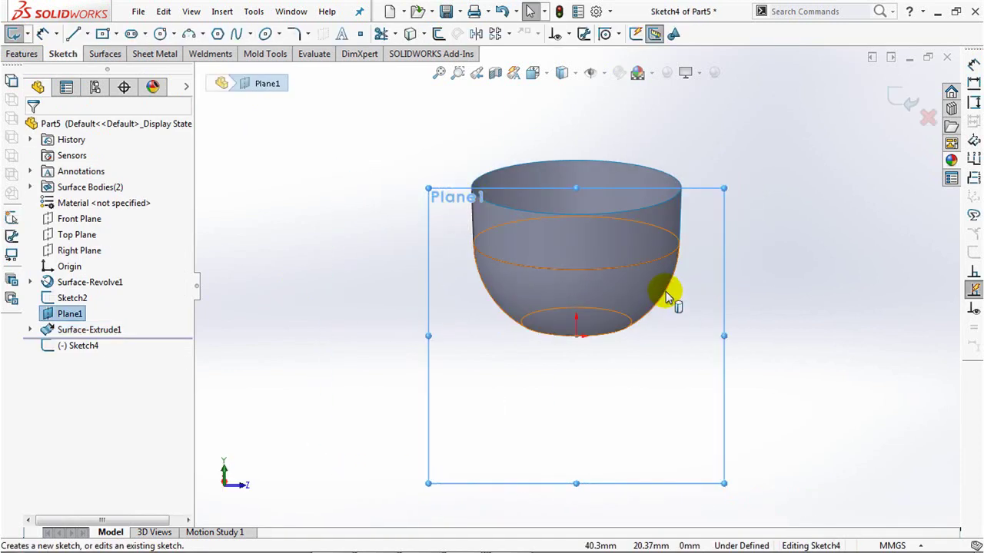
{"action": "left_click", "coordinate": [668, 295]}
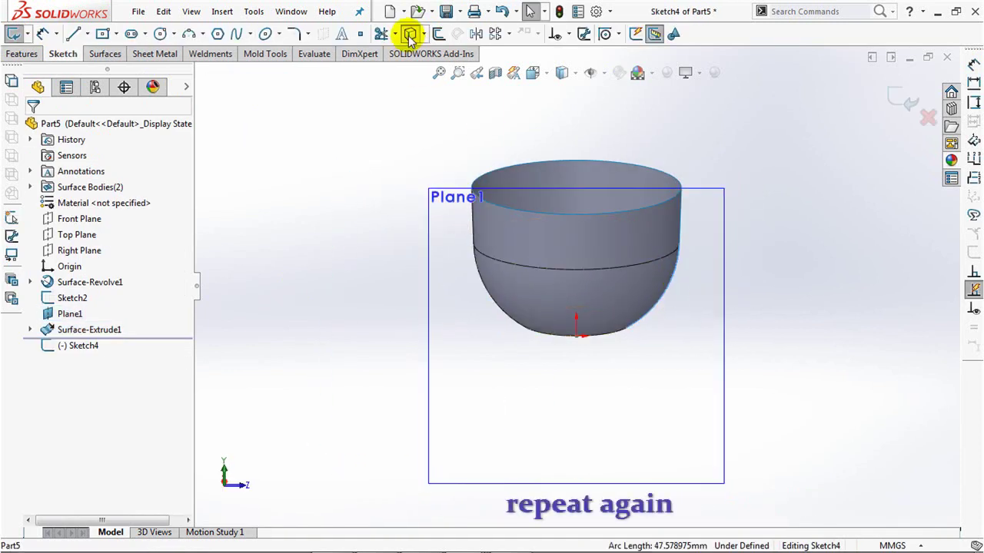
{"action": "left_click", "coordinate": [907, 98]}
{"action": "middle_click_drag", "start_coordinate": [806, 188], "coordinate": [740, 184]}
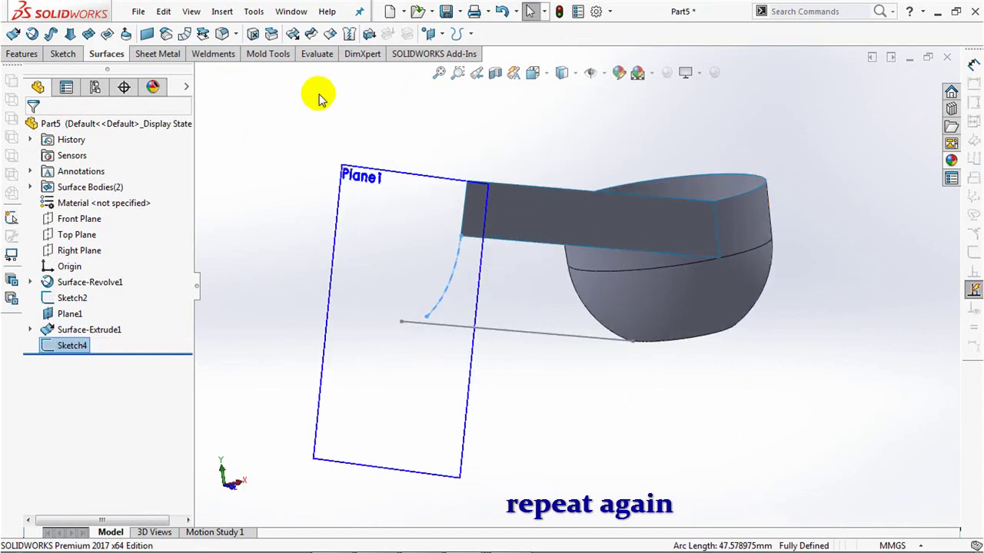
Extrude the curved sketch as a surface Up To Vertex at a bowl vertex
{"action": "left_click", "coordinate": [13, 32]}
{"action": "left_click", "coordinate": [115, 213]}
{"action": "left_click", "coordinate": [92, 225]}
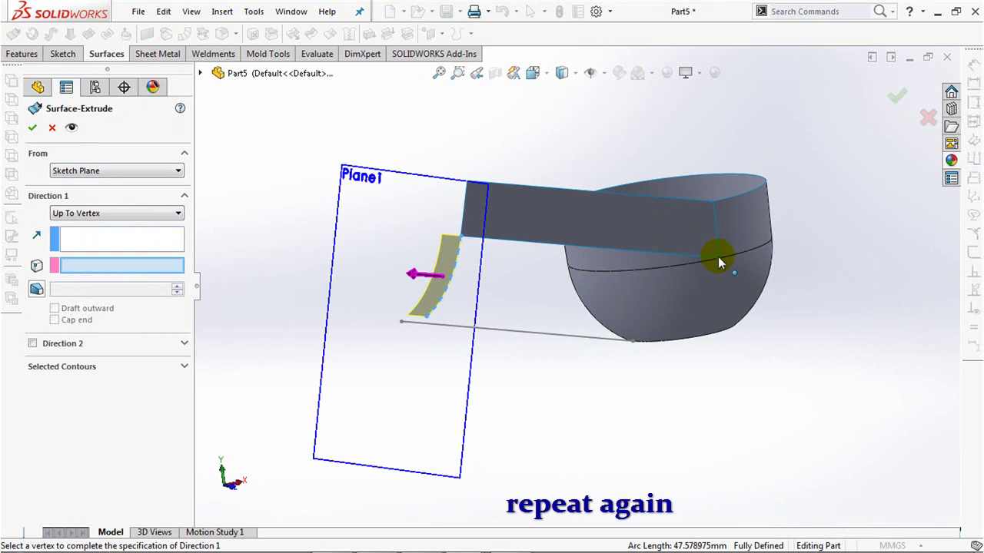
{"action": "left_click", "coordinate": [718, 262]}
{"action": "right_click", "coordinate": [719, 262]}
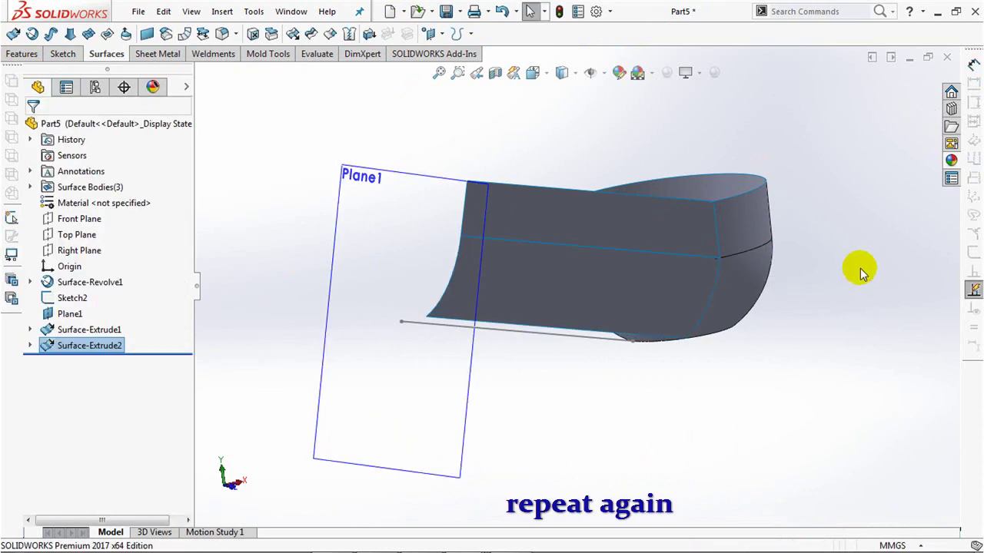
{"action": "left_click", "coordinate": [454, 395]}
On Plane1, convert the bowl's left silhouette, bottom circular and right silhouette edges into a sketch
{"action": "left_click", "coordinate": [458, 366]}
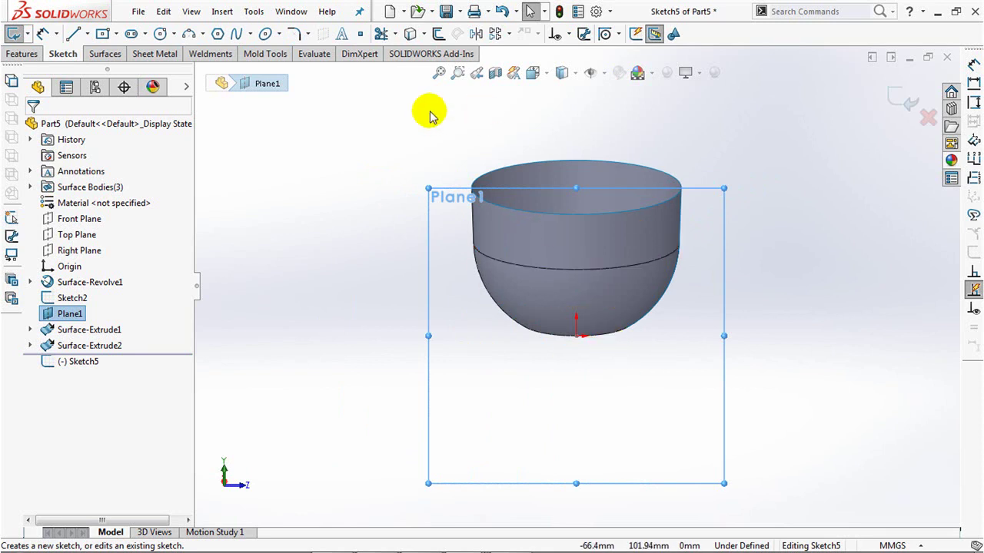
{"action": "left_click", "coordinate": [410, 33]}
{"action": "left_click", "coordinate": [504, 320]}
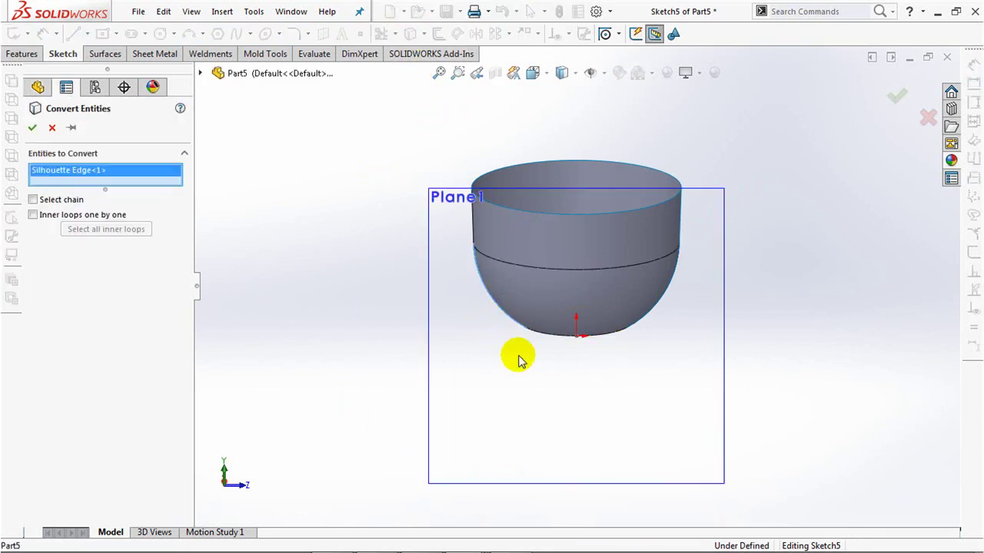
{"action": "left_click", "coordinate": [551, 341]}
{"action": "left_click", "coordinate": [657, 311]}
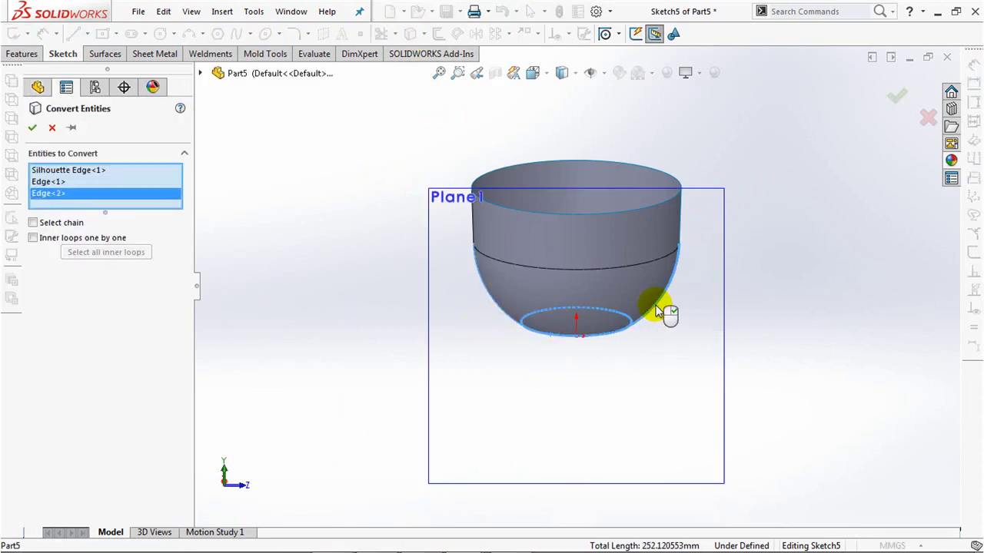
{"action": "key", "text": "Return"}
Trim the converted curves to closest, leaving one bottom arc, and exit the sketch
{"action": "left_click", "coordinate": [380, 33]}
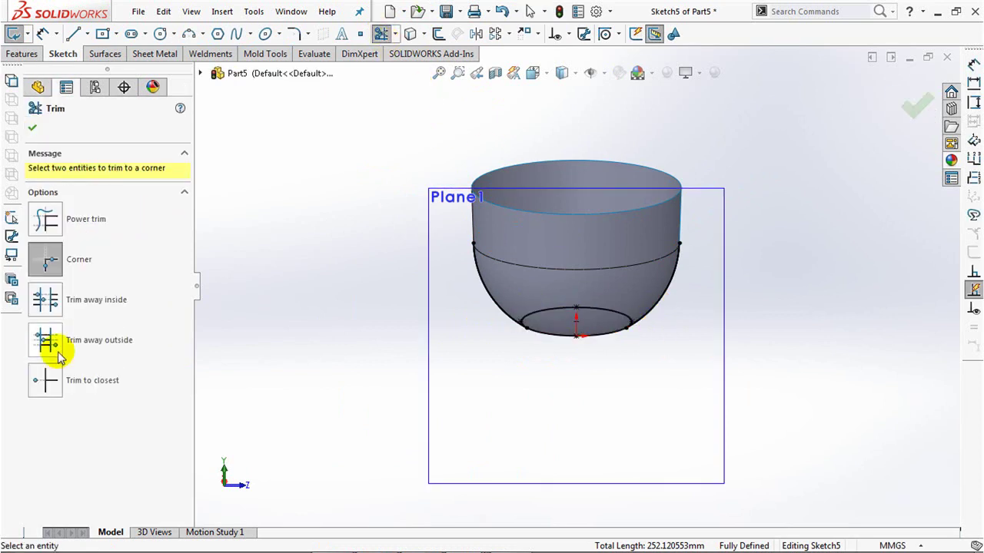
{"action": "left_click", "coordinate": [77, 380]}
{"action": "key", "text": "Escape"}
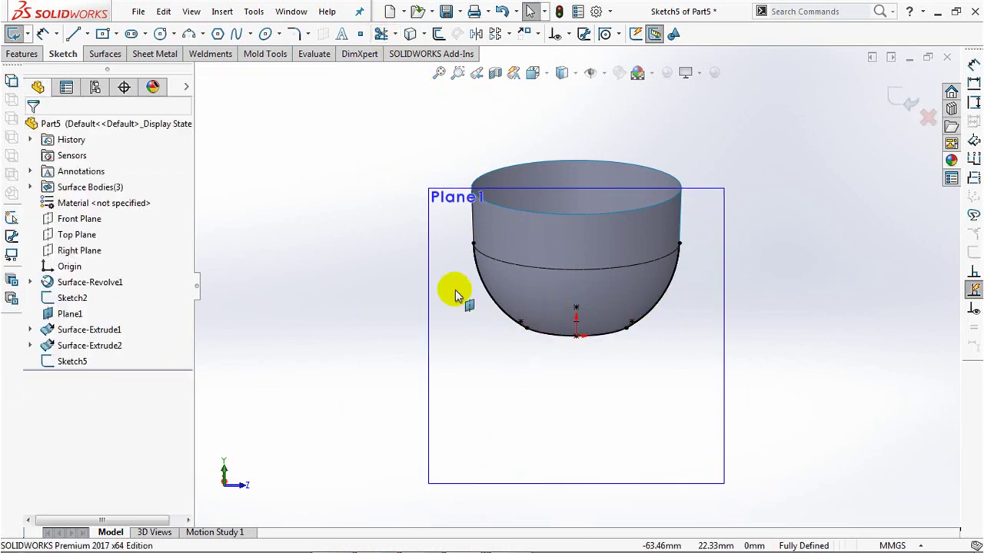
{"action": "left_click", "coordinate": [496, 306]}
{"action": "key", "text": "Escape"}
{"action": "left_click", "coordinate": [652, 312]}
{"action": "left_click", "coordinate": [892, 130]}
{"action": "left_click", "coordinate": [899, 98]}
{"action": "mouse_move", "coordinate": [830, 266]}
{"action": "middle_mouse_down"}
{"action": "mouse_move", "coordinate": [774, 244]}
{"action": "mouse_move", "coordinate": [755, 275]}
{"action": "mouse_move", "coordinate": [742, 218]}
{"action": "middle_mouse_up"}
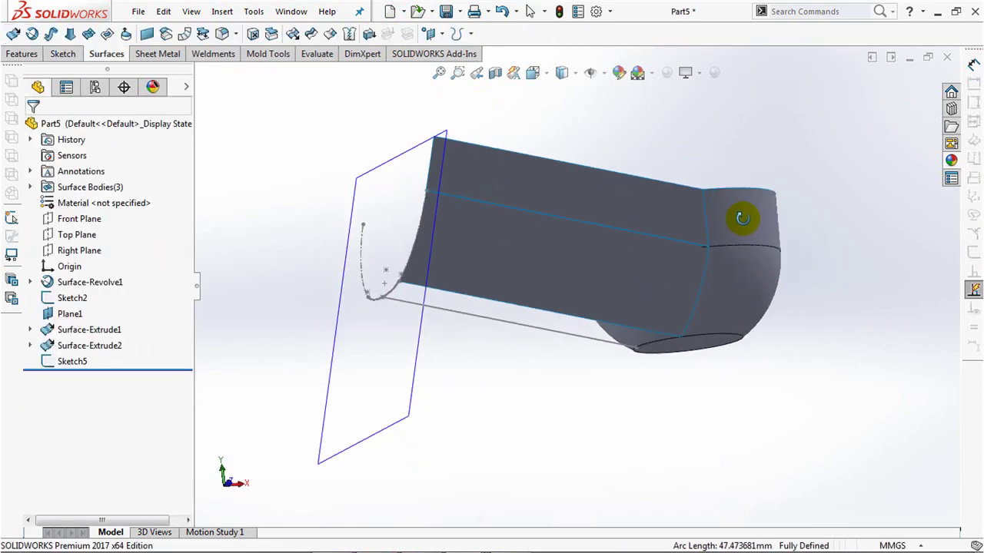
{"action": "left_click", "coordinate": [72, 361]}
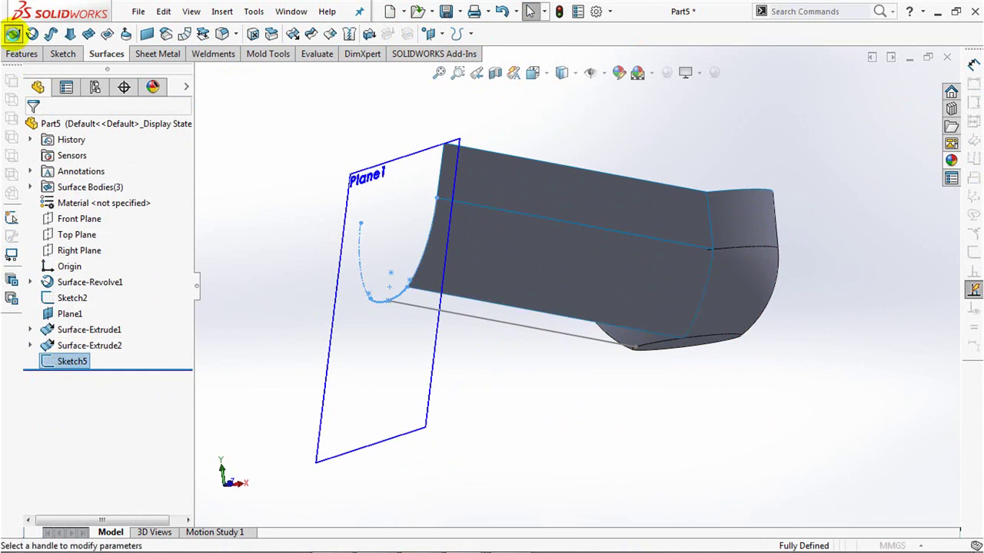
Extrude Sketch5 as a surface with end condition Up To Vertex at the bowl's base-edge vertex
{"action": "left_click", "coordinate": [12, 33]}
{"action": "left_click", "coordinate": [74, 218]}
{"action": "left_click", "coordinate": [77, 228]}
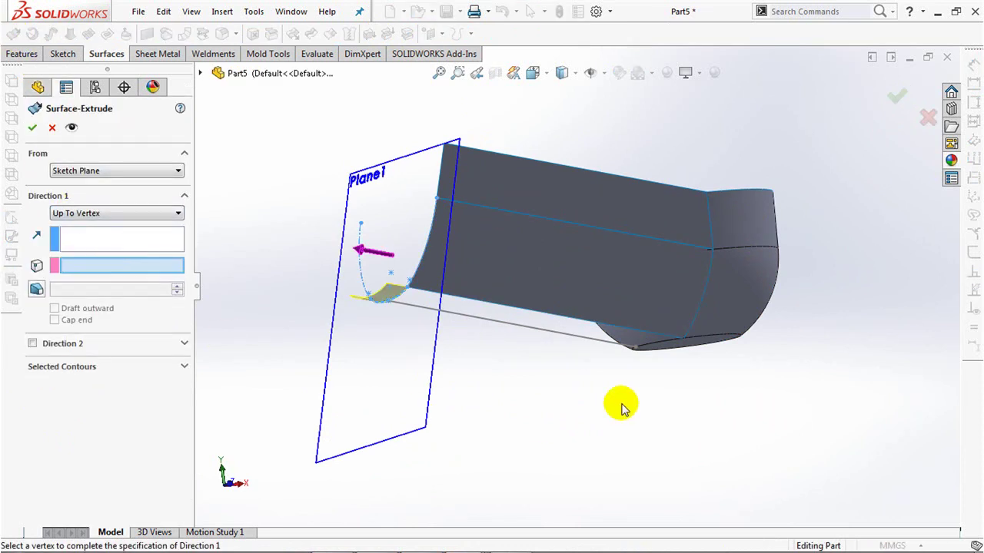
{"action": "mouse_move", "coordinate": [686, 344]}
{"action": "middle_mouse_down"}
{"action": "mouse_move", "coordinate": [687, 287]}
{"action": "mouse_move", "coordinate": [686, 334]}
{"action": "middle_mouse_up"}
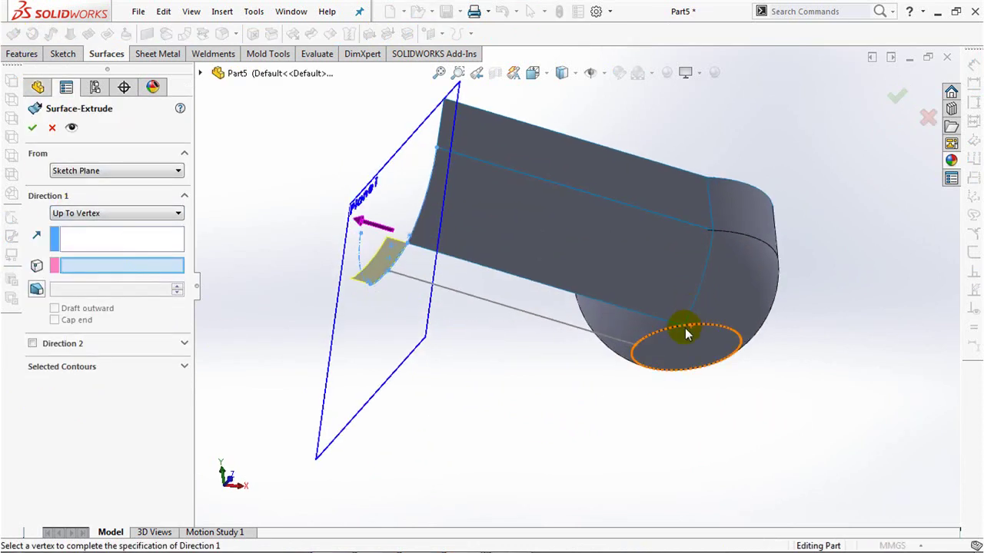
{"action": "left_click", "coordinate": [686, 332]}
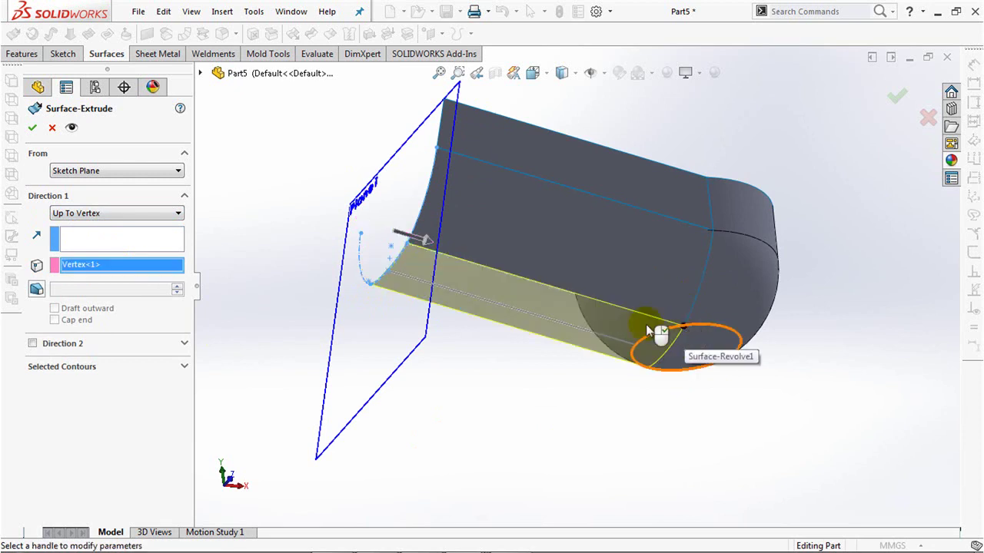
{"action": "left_click", "coordinate": [33, 128]}
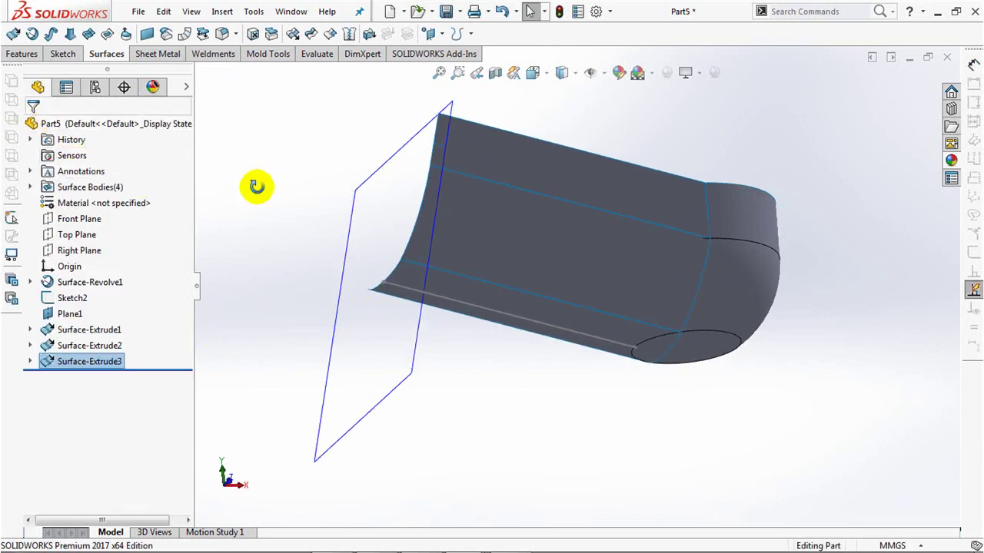
Mirror the two side surface extrudes across the Front Plane
{"action": "left_click", "coordinate": [69, 219]}
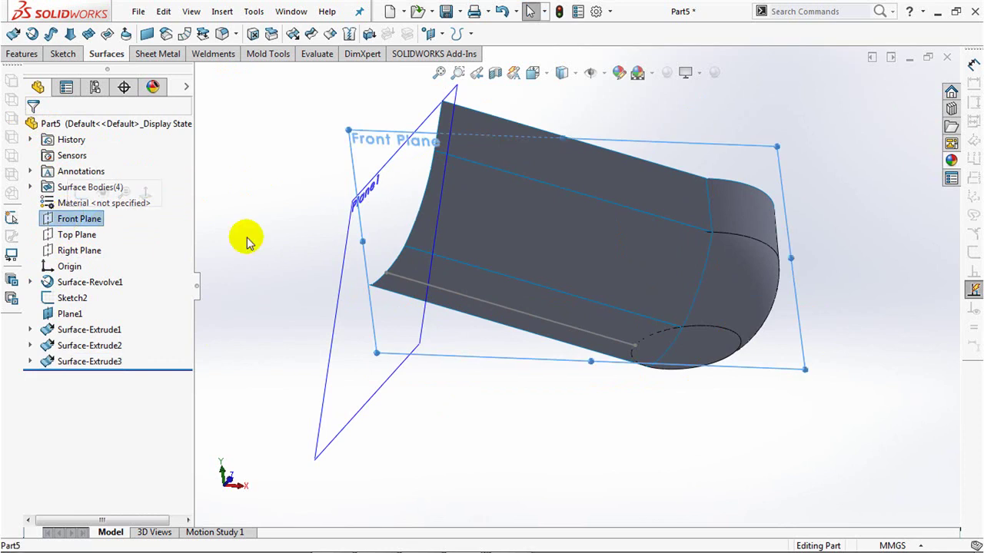
{"action": "middle_click_drag", "start_coordinate": [246, 238], "coordinate": [220, 429]}
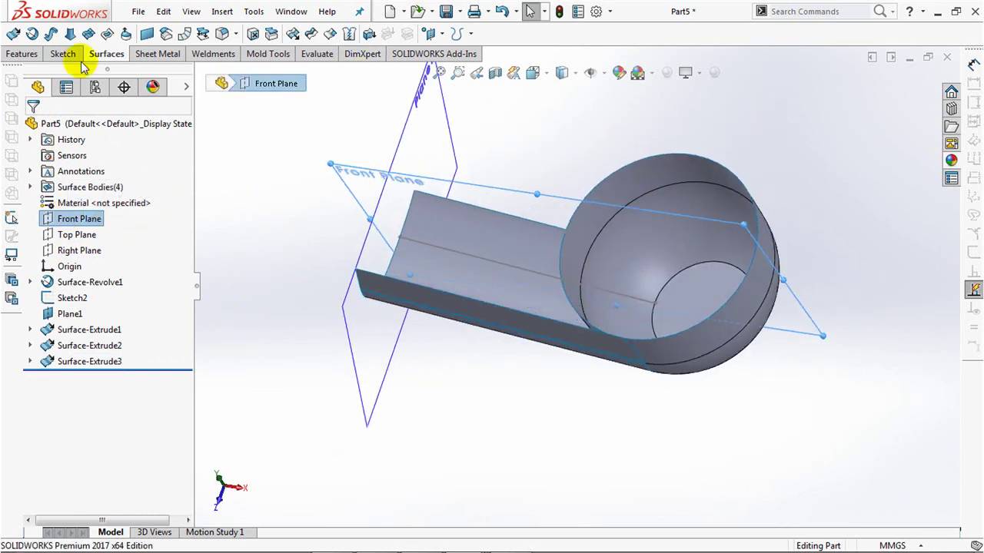
{"action": "left_click", "coordinate": [23, 54]}
{"action": "left_click", "coordinate": [388, 33]}
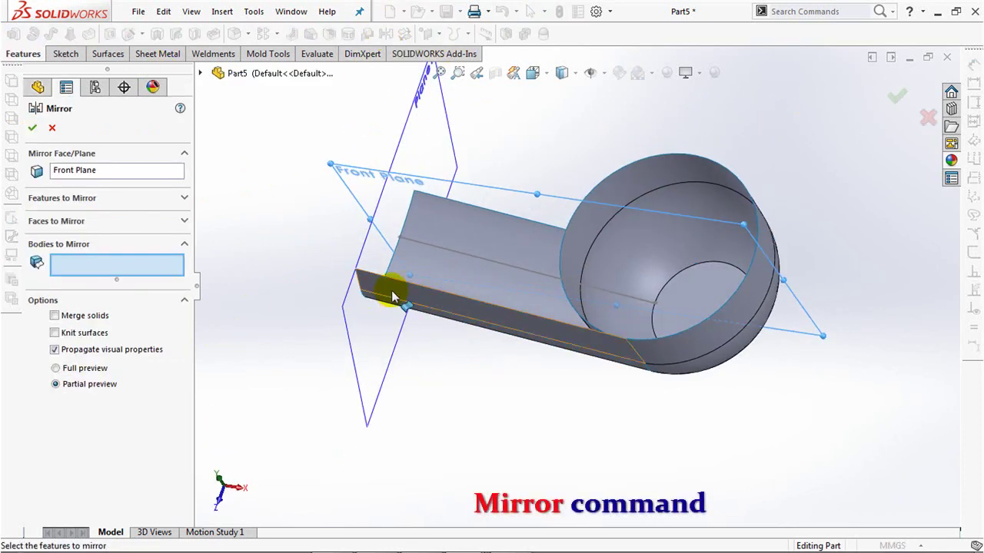
{"action": "left_click", "coordinate": [392, 296]}
{"action": "middle_click_drag", "start_coordinate": [392, 296], "coordinate": [408, 222]}
{"action": "left_click", "coordinate": [450, 312]}
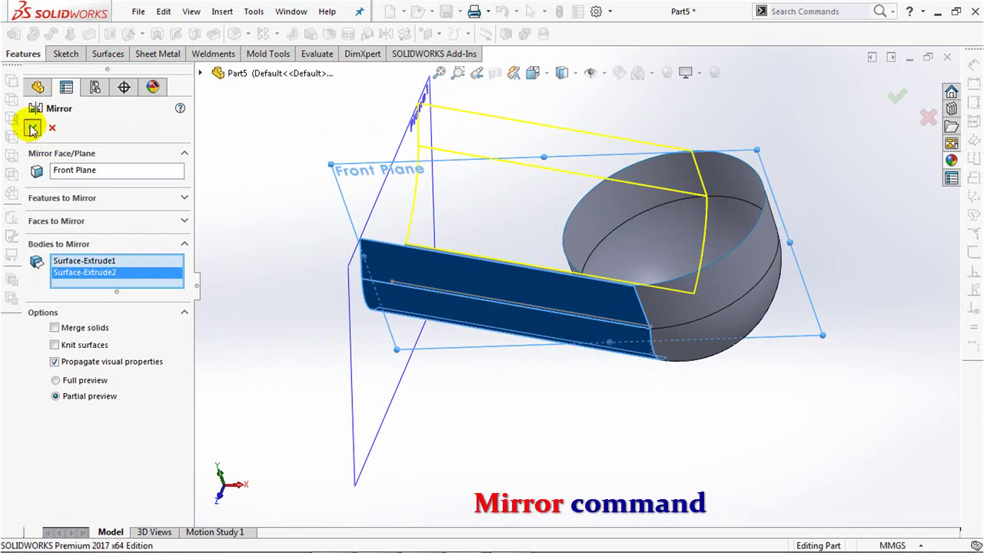
{"action": "left_click", "coordinate": [33, 129]}
Knit the two mirrored, bottom and flat side surfaces into one surface body
{"action": "left_click", "coordinate": [108, 54]}
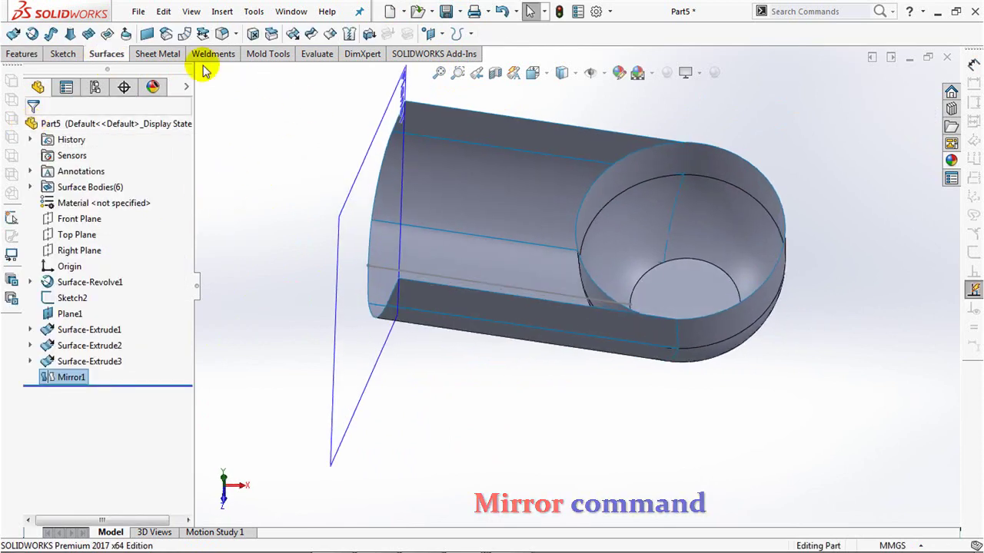
{"action": "left_click", "coordinate": [352, 33]}
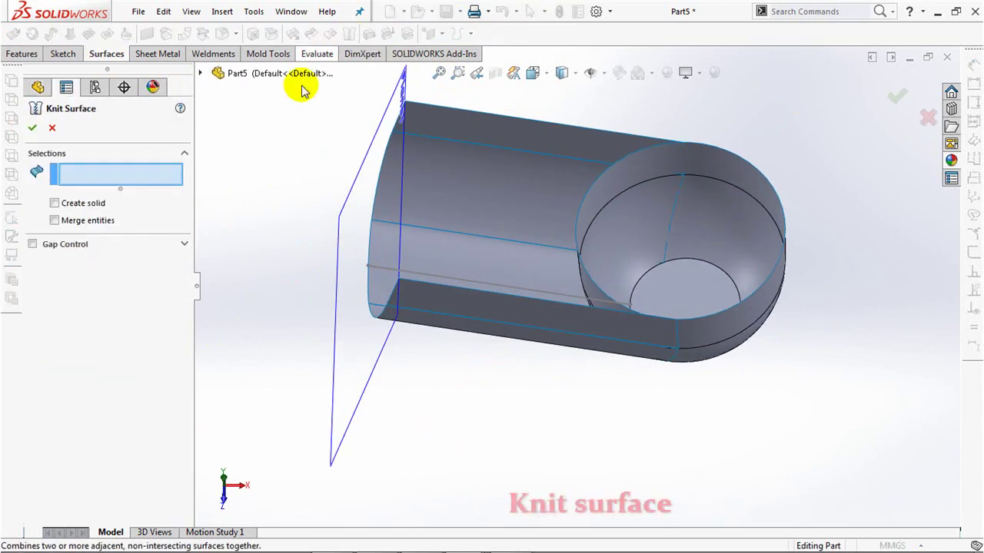
{"action": "left_click", "coordinate": [503, 140]}
{"action": "left_click", "coordinate": [478, 242]}
{"action": "left_click", "coordinate": [461, 300]}
{"action": "left_click", "coordinate": [459, 302]}
{"action": "mouse_move", "coordinate": [459, 303]}
{"action": "middle_mouse_down"}
{"action": "mouse_move", "coordinate": [453, 182]}
{"action": "mouse_move", "coordinate": [443, 271]}
{"action": "middle_mouse_up"}
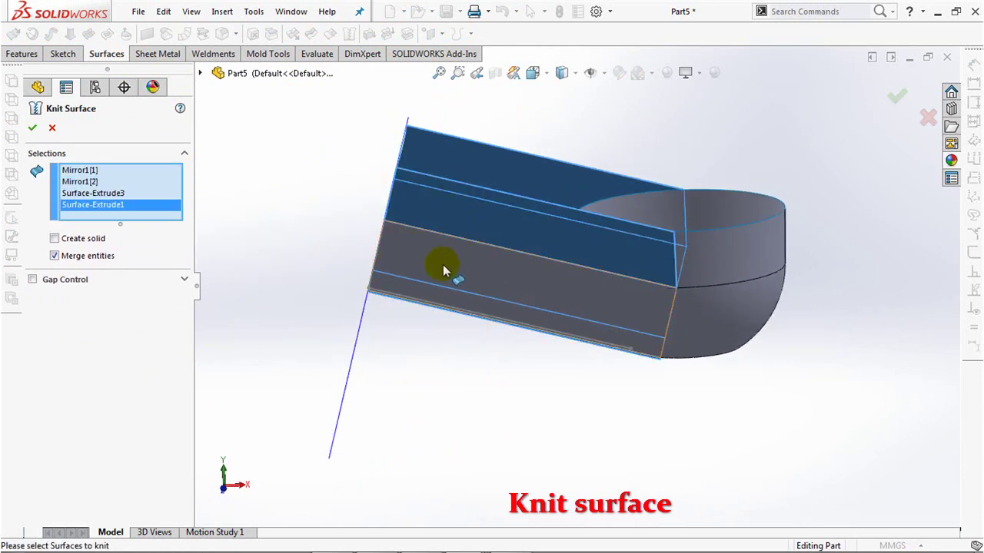
{"action": "right_click", "coordinate": [444, 269]}
Hide Plane1
{"action": "middle_click_drag", "start_coordinate": [297, 226], "coordinate": [274, 162]}
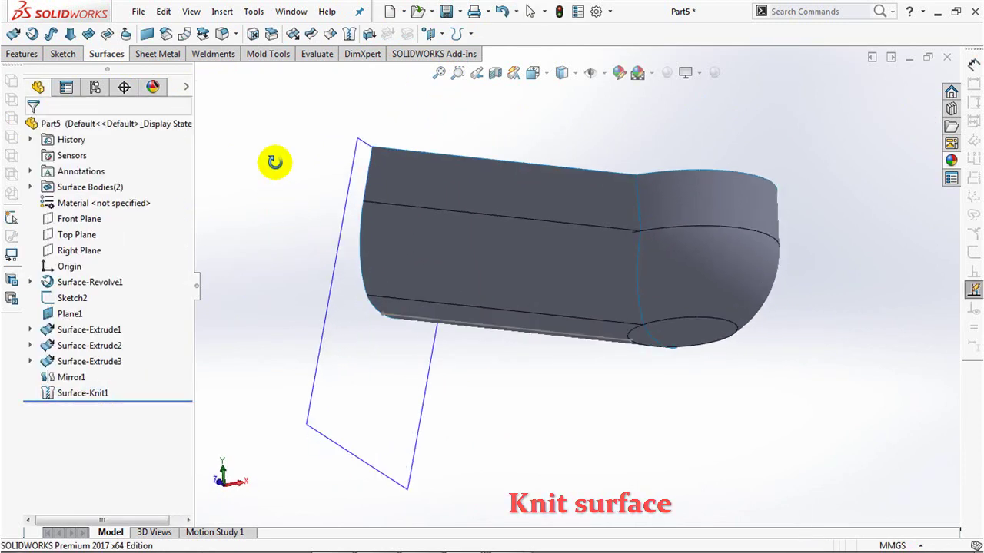
{"action": "left_click", "coordinate": [449, 275]}
{"action": "left_click", "coordinate": [355, 309]}
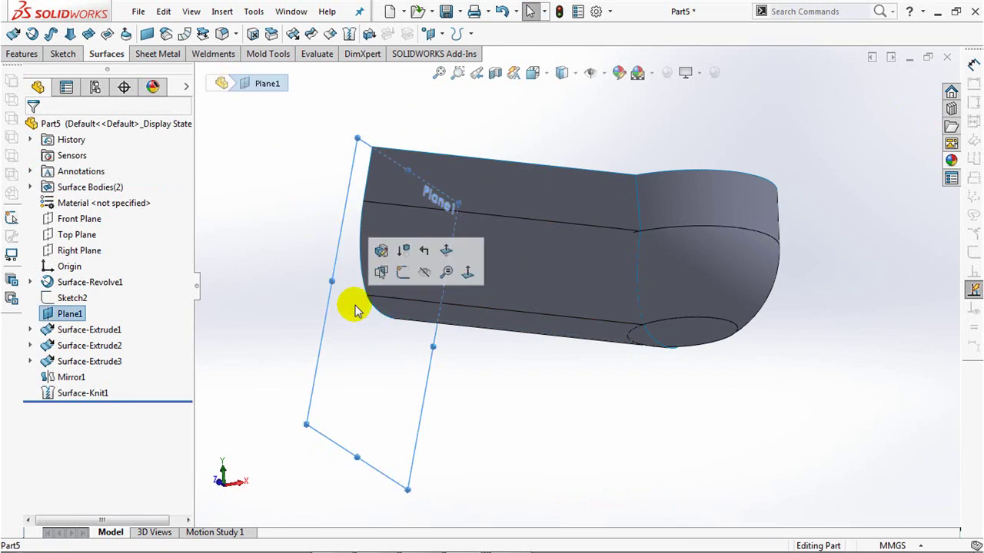
{"action": "left_click", "coordinate": [423, 272]}
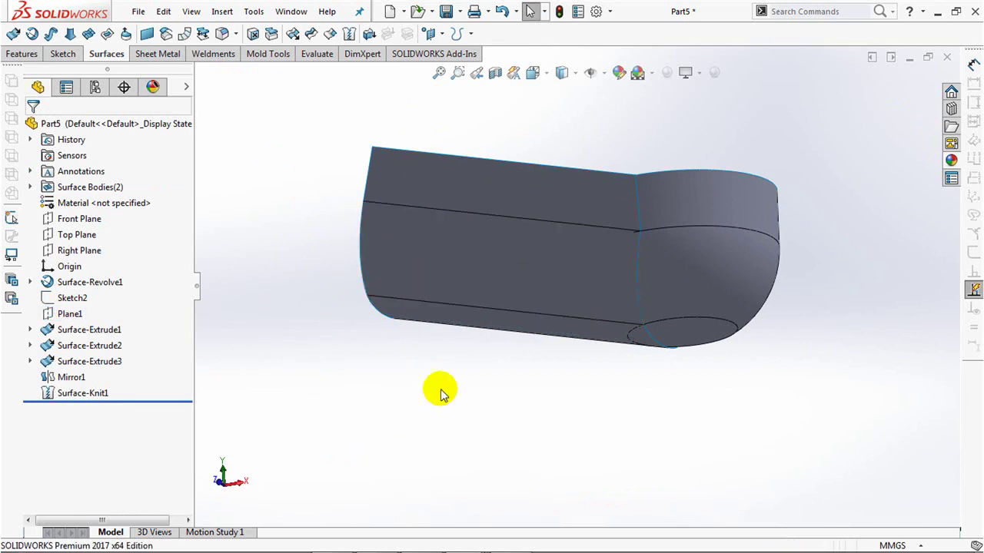
Sketch on the rounded end face, converting its circular edge into Sketch6
{"action": "middle_click_drag", "start_coordinate": [519, 404], "coordinate": [670, 433]}
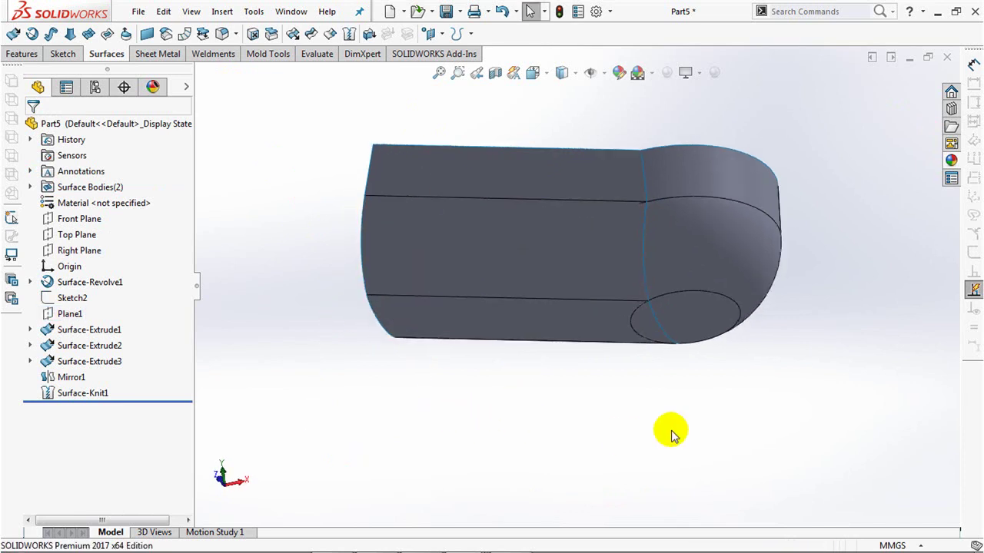
{"action": "left_click", "coordinate": [696, 315]}
{"action": "left_click", "coordinate": [757, 300]}
{"action": "left_click", "coordinate": [410, 33]}
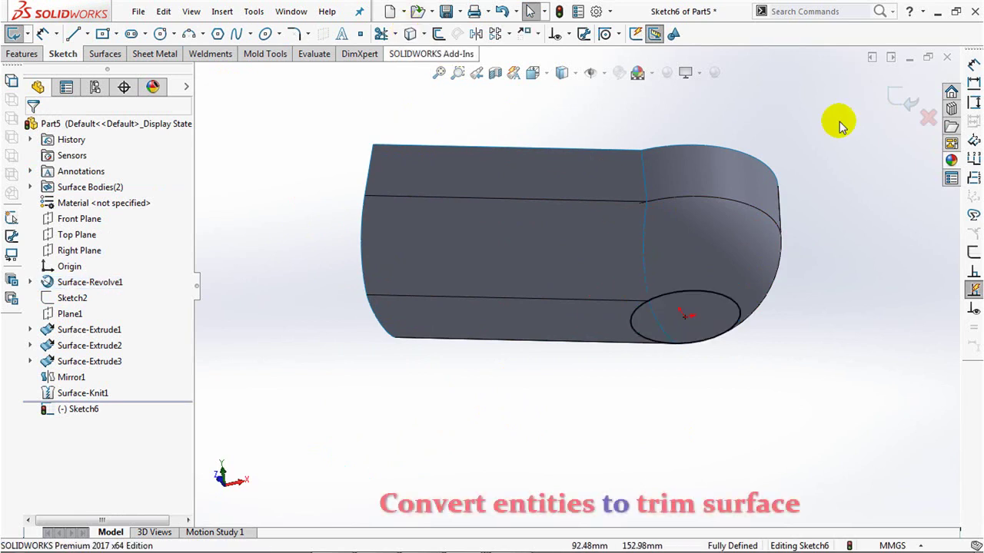
{"action": "left_click", "coordinate": [907, 96]}
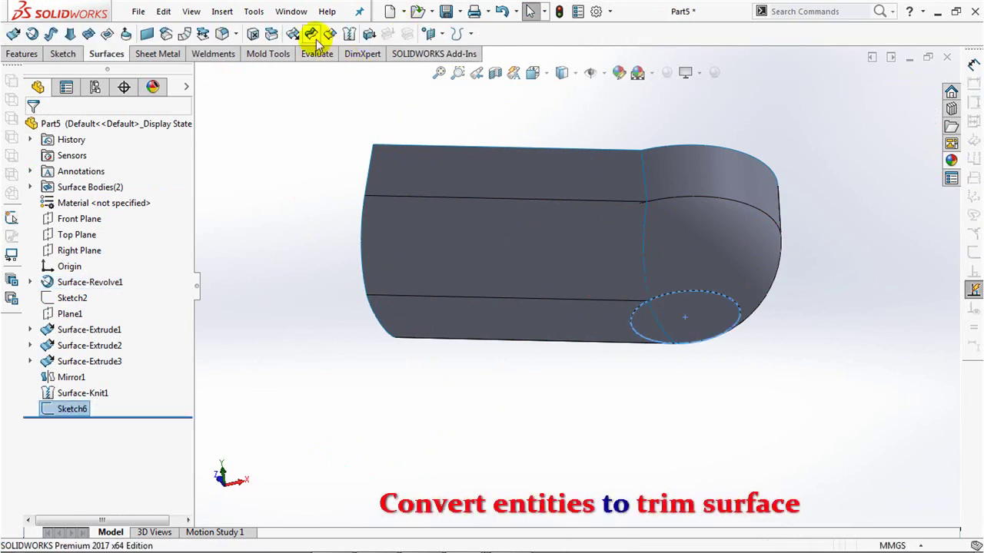
Trim the knitted surface with Sketch6, keeping the front face piece
{"action": "left_click", "coordinate": [310, 34]}
{"action": "left_click", "coordinate": [440, 314]}
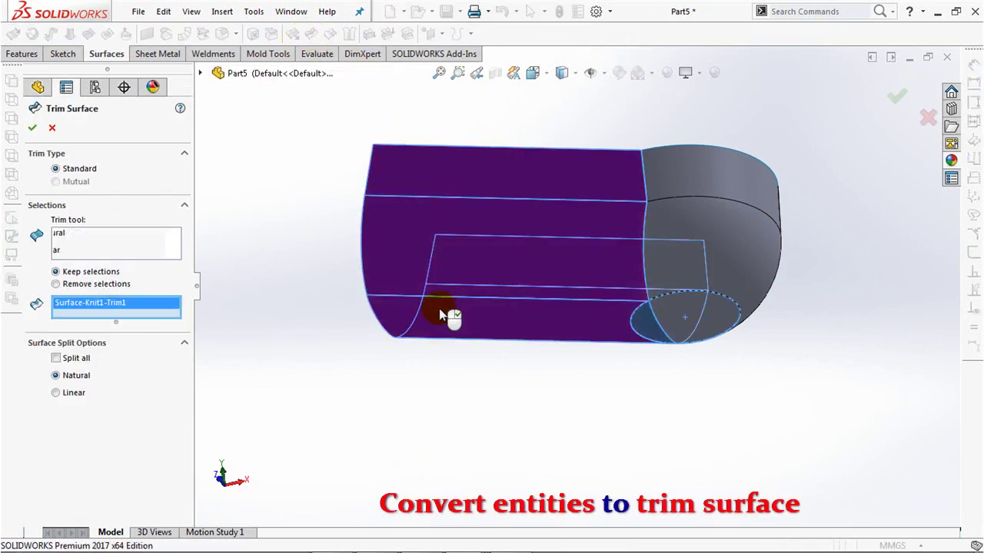
{"action": "left_click", "coordinate": [33, 128]}
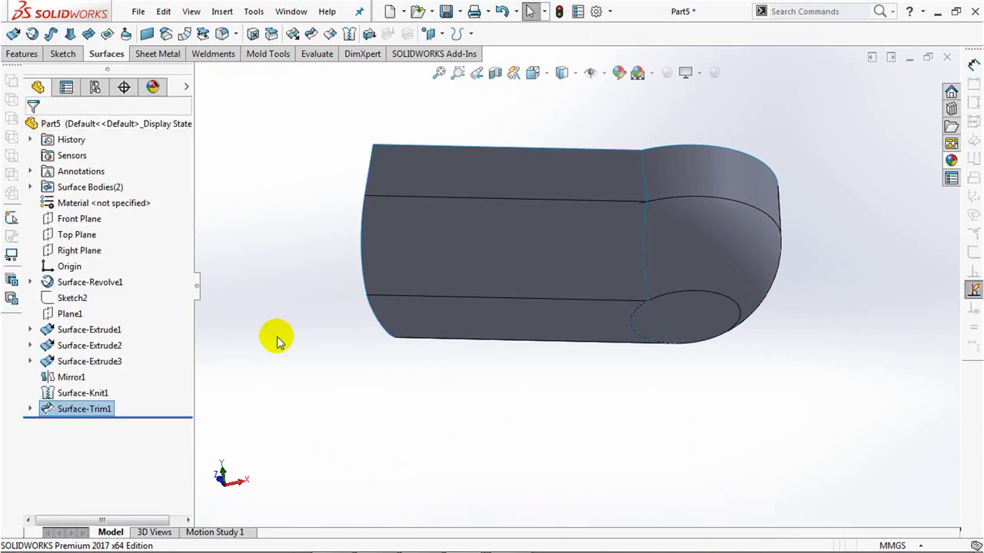
{"action": "middle_click_drag", "start_coordinate": [276, 338], "coordinate": [260, 469]}
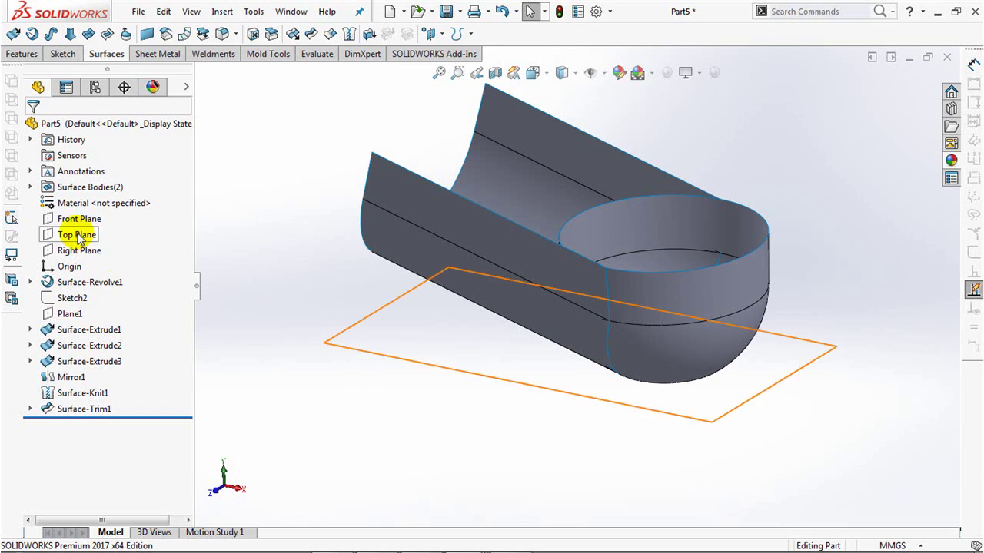
Sketch on the Front Plane, converting the vertical joint edge and the lower dashed edge
{"action": "left_click", "coordinate": [76, 219]}
{"action": "left_click", "coordinate": [97, 196]}
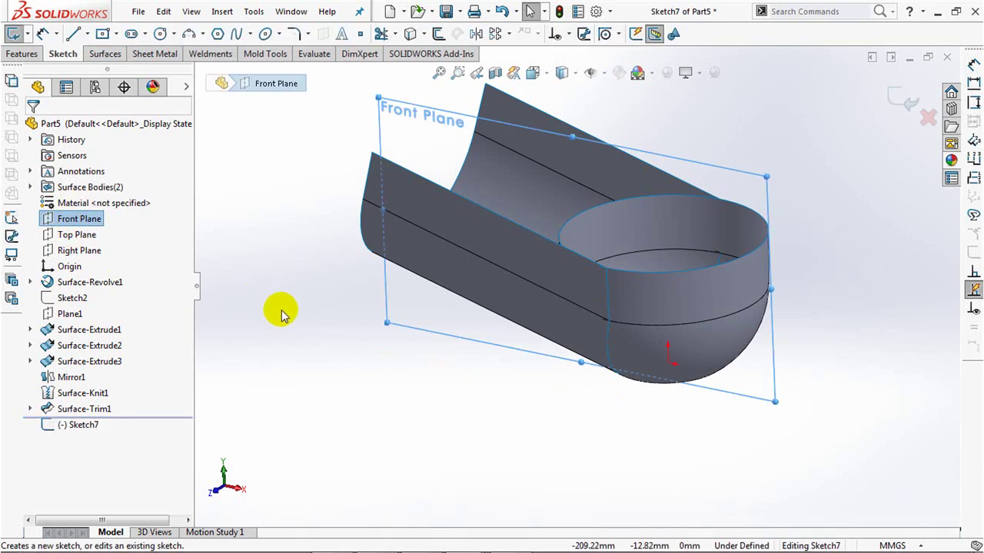
{"action": "left_click", "coordinate": [409, 34]}
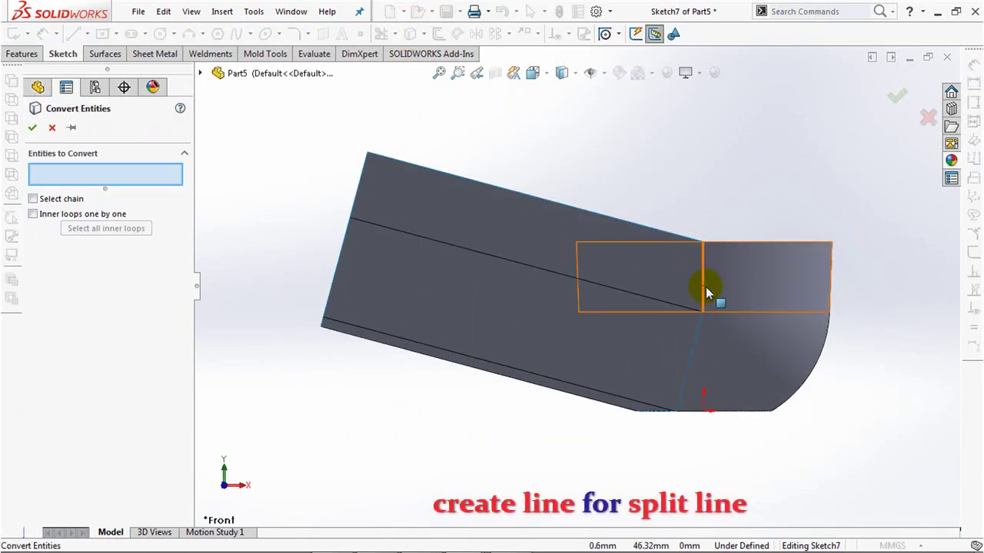
{"action": "left_click", "coordinate": [704, 296]}
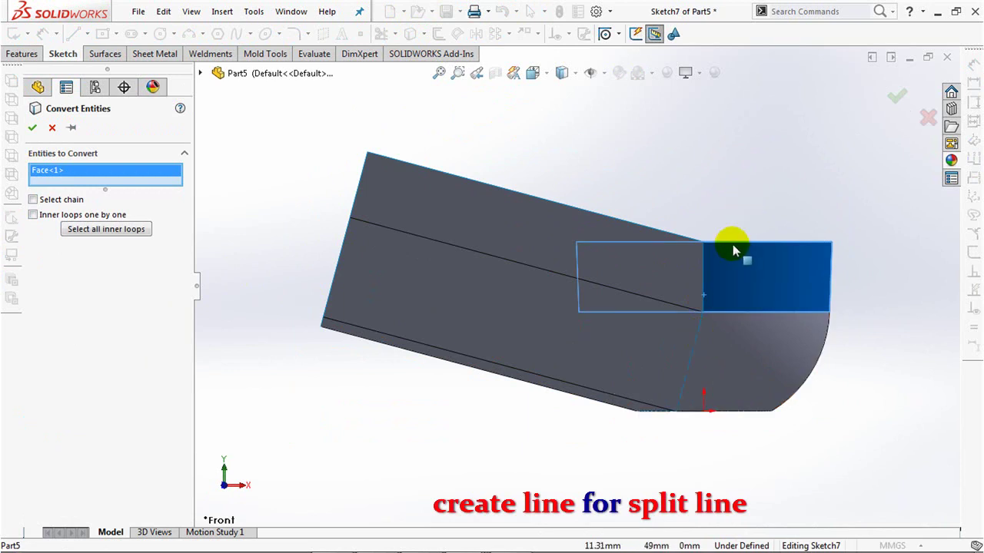
{"action": "left_click", "coordinate": [733, 247]}
{"action": "left_click", "coordinate": [702, 265]}
{"action": "left_click", "coordinate": [696, 337]}
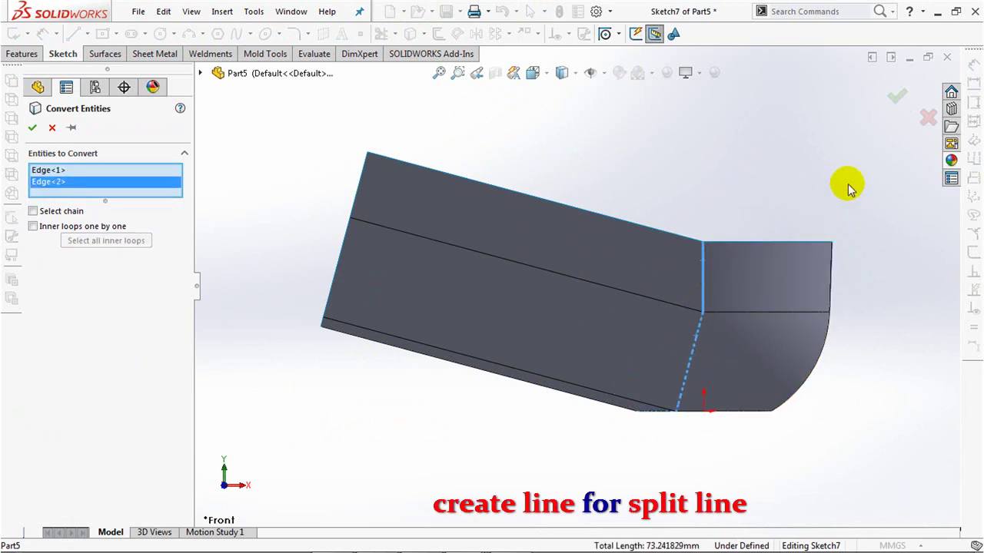
{"action": "left_click", "coordinate": [896, 96]}
{"action": "left_click", "coordinate": [896, 96]}
Project the sketch as a split line onto the cup's cylindrical and rounded bottom faces
{"action": "mouse_move", "coordinate": [830, 158]}
{"action": "middle_mouse_down"}
{"action": "mouse_move", "coordinate": [807, 215]}
{"action": "mouse_move", "coordinate": [807, 158]}
{"action": "middle_mouse_up"}
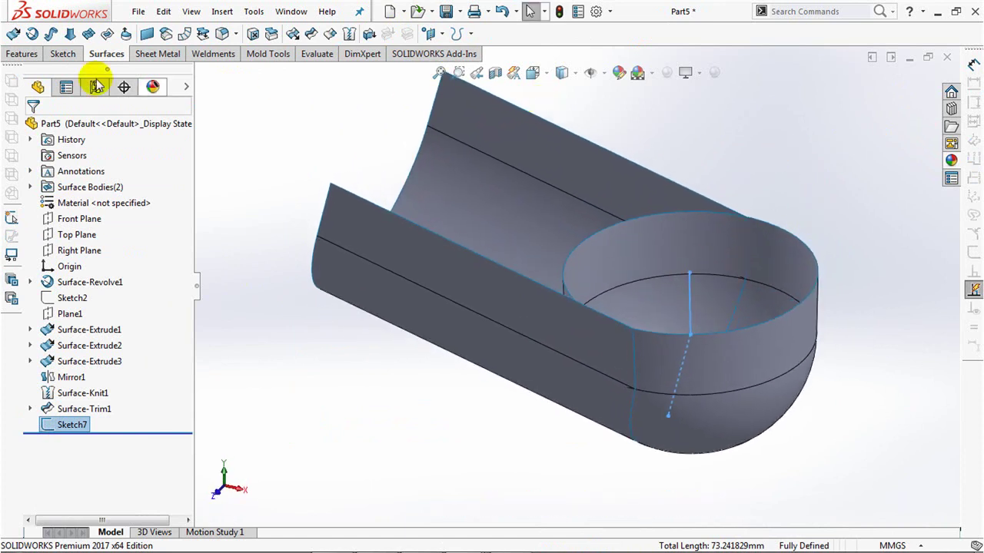
{"action": "left_click", "coordinate": [13, 55]}
{"action": "left_click", "coordinate": [459, 33]}
{"action": "left_click", "coordinate": [476, 51]}
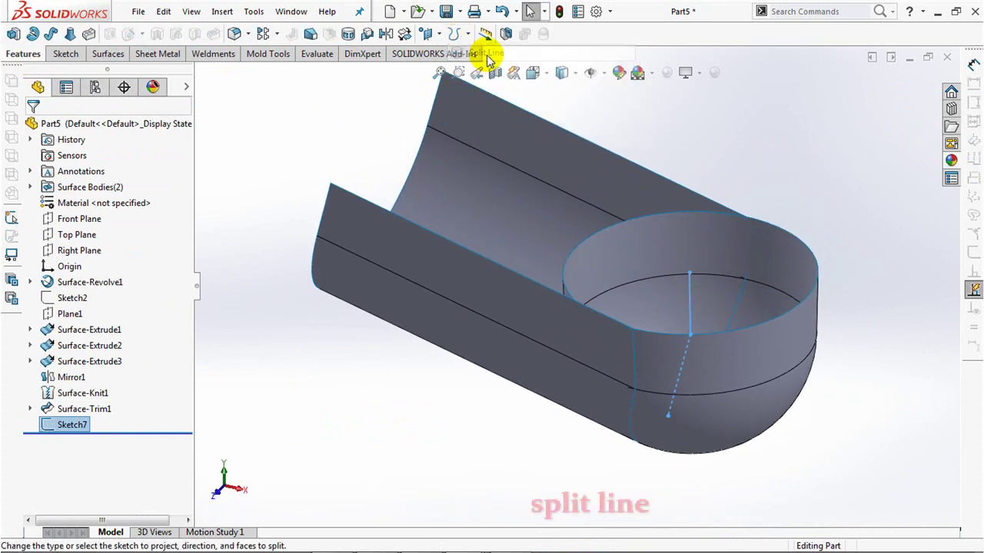
{"action": "left_click", "coordinate": [789, 270]}
{"action": "left_click", "coordinate": [781, 398]}
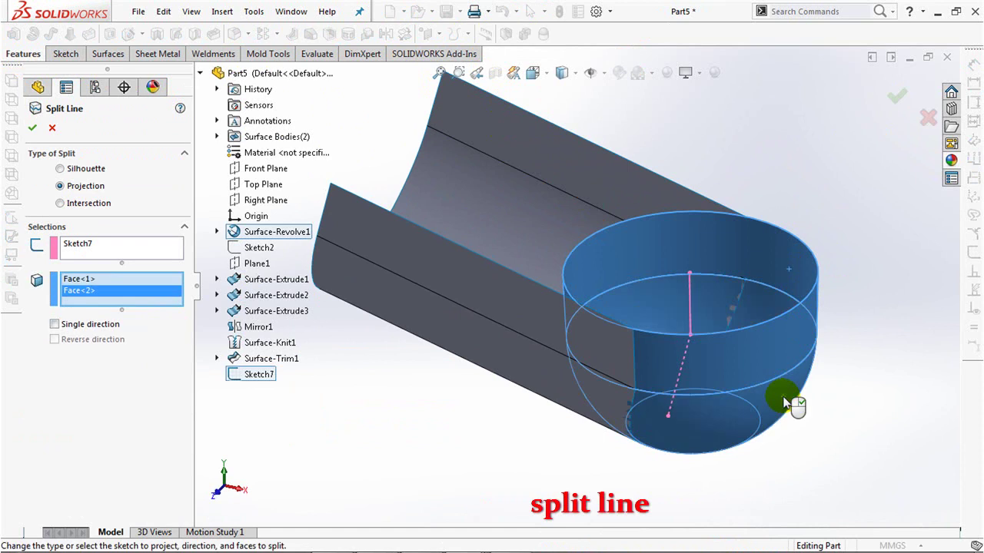
{"action": "key", "text": "Return"}
{"action": "middle_click_drag", "start_coordinate": [786, 385], "coordinate": [841, 292]}
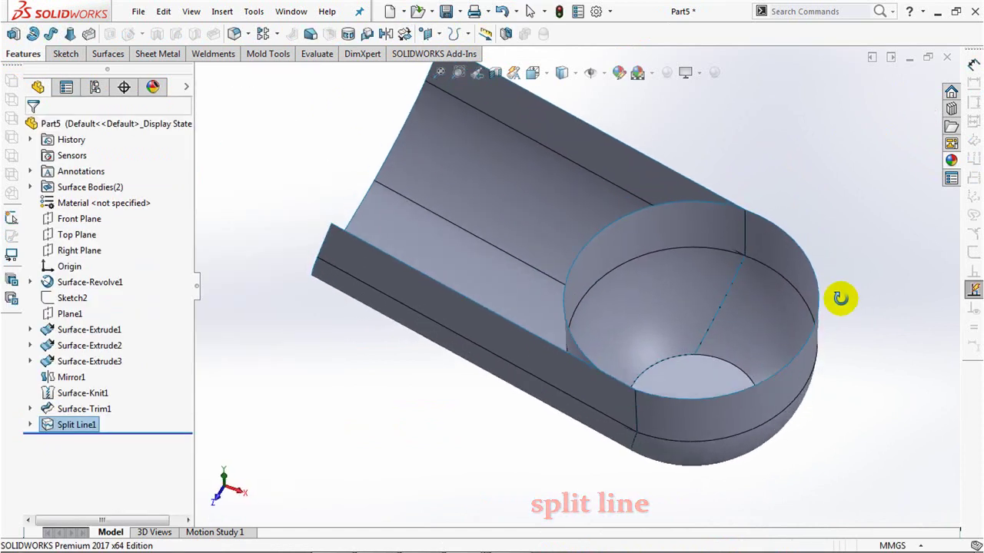
{"action": "left_click", "coordinate": [98, 56]}
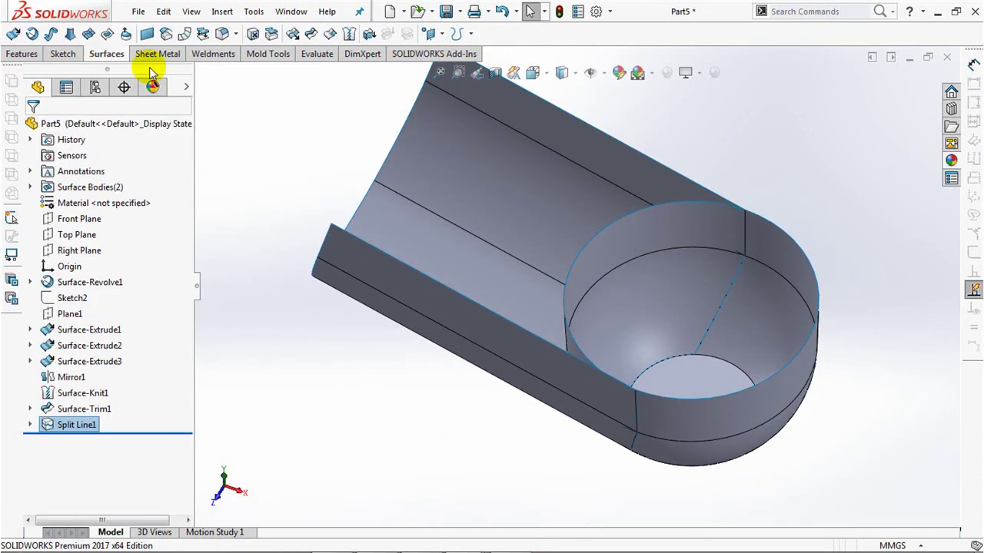
Remove the two split cup faces using Delete Face with the Delete and Patch option
{"action": "left_click", "coordinate": [252, 35]}
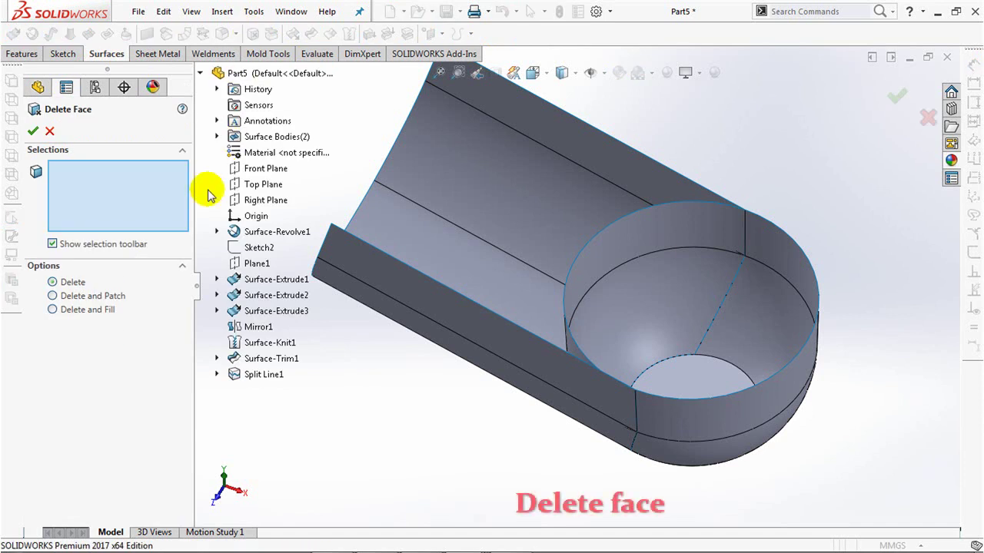
{"action": "left_click", "coordinate": [111, 298]}
{"action": "left_click", "coordinate": [677, 282]}
{"action": "left_click", "coordinate": [669, 229]}
{"action": "key", "text": "Return"}
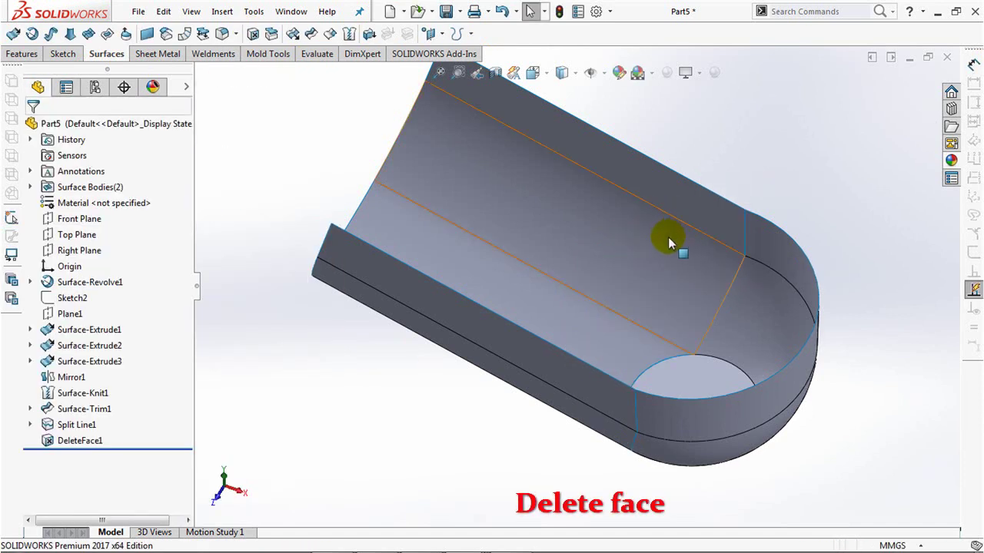
Knit the trimmed surface and the patched face into one surface body
{"action": "left_click", "coordinate": [349, 34]}
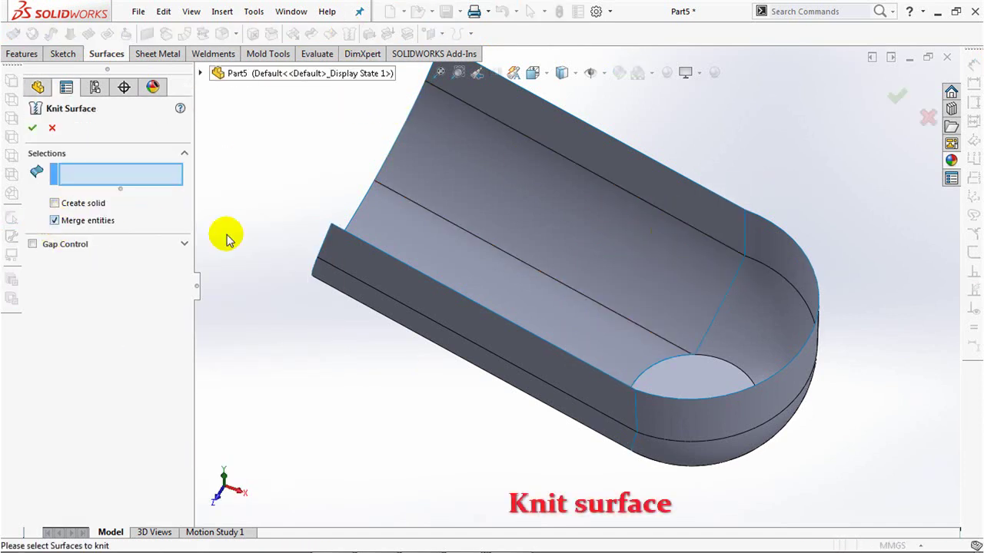
{"action": "left_click", "coordinate": [588, 264]}
{"action": "left_click", "coordinate": [782, 323]}
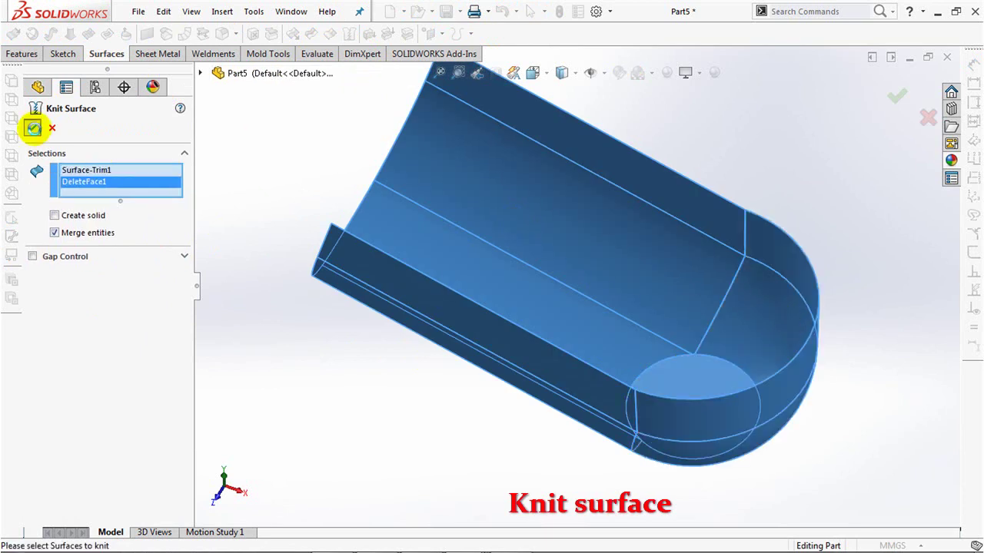
{"action": "left_click", "coordinate": [33, 128]}
{"action": "key", "text": "ctrl+1"}
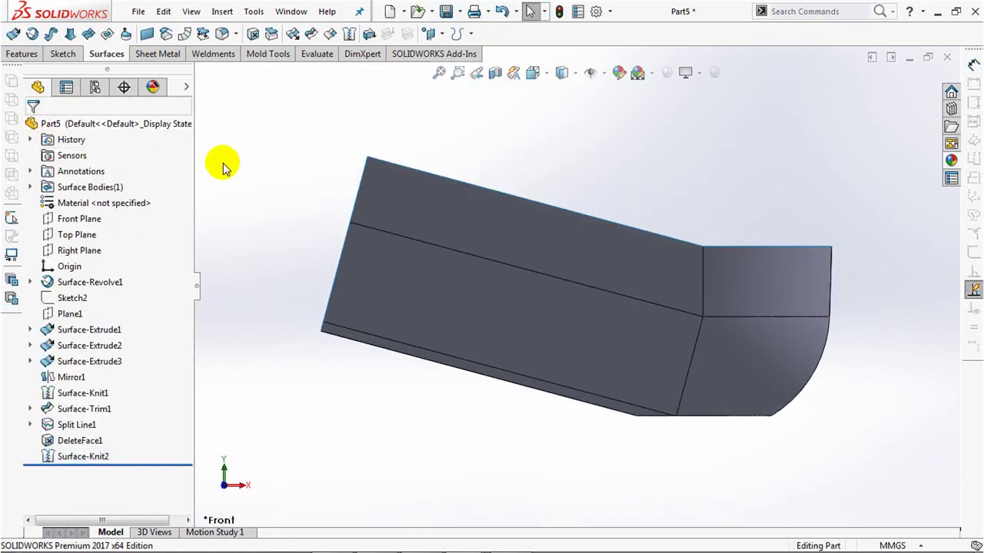
On the Front Plane, draw a line from the joint's top corner with a tangent arc ending near the bottom-left corner
{"action": "left_click", "coordinate": [83, 219]}
{"action": "left_click", "coordinate": [86, 200]}
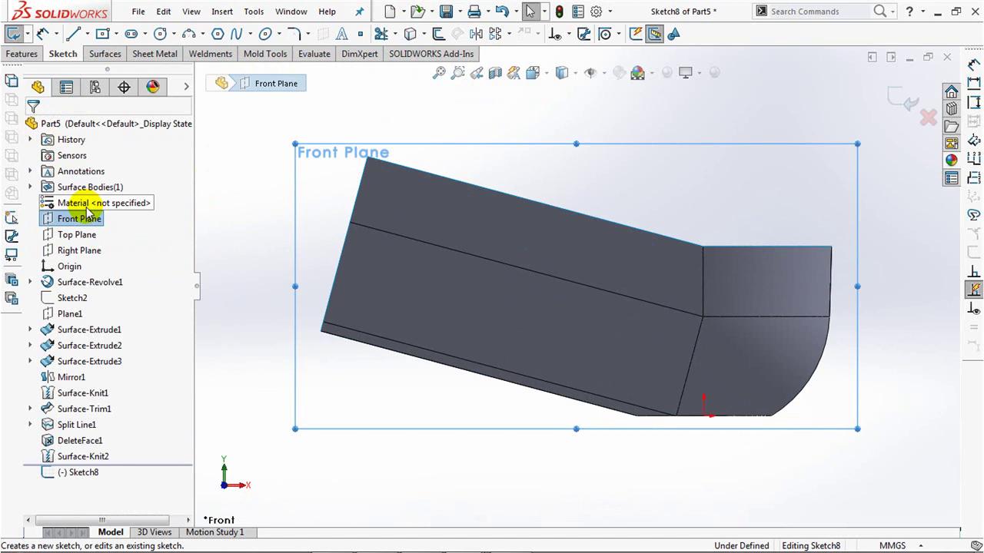
{"action": "left_click", "coordinate": [73, 34]}
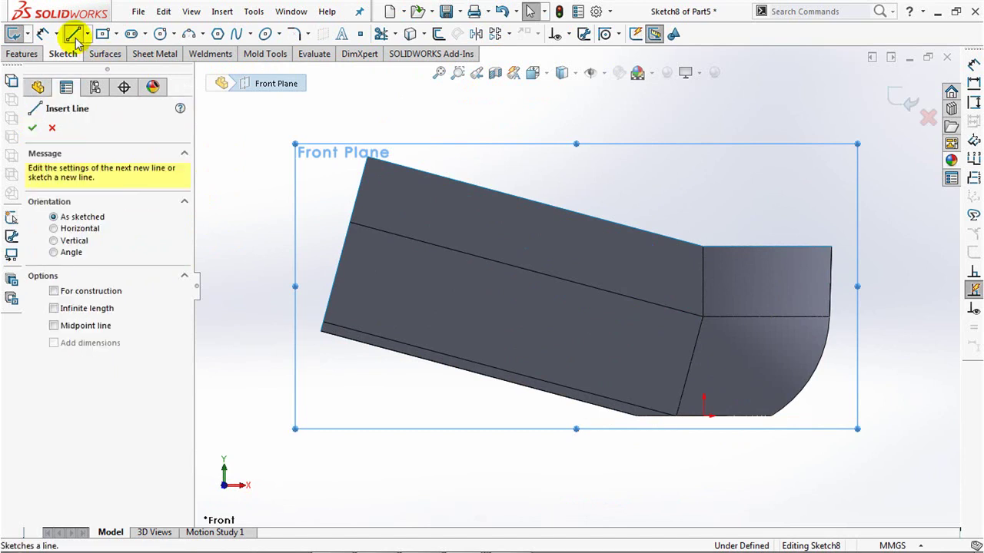
{"action": "left_click", "coordinate": [678, 252]}
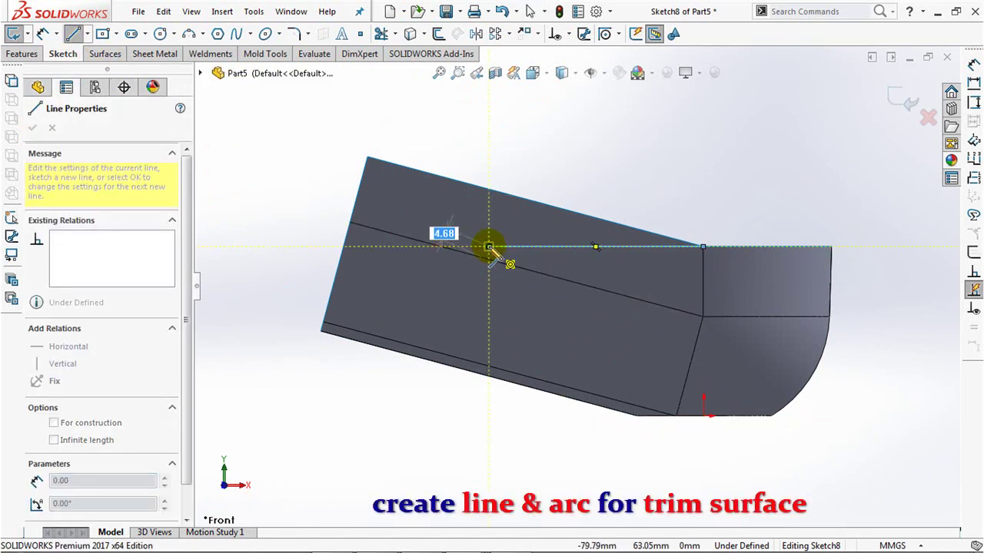
{"action": "left_click", "coordinate": [489, 247]}
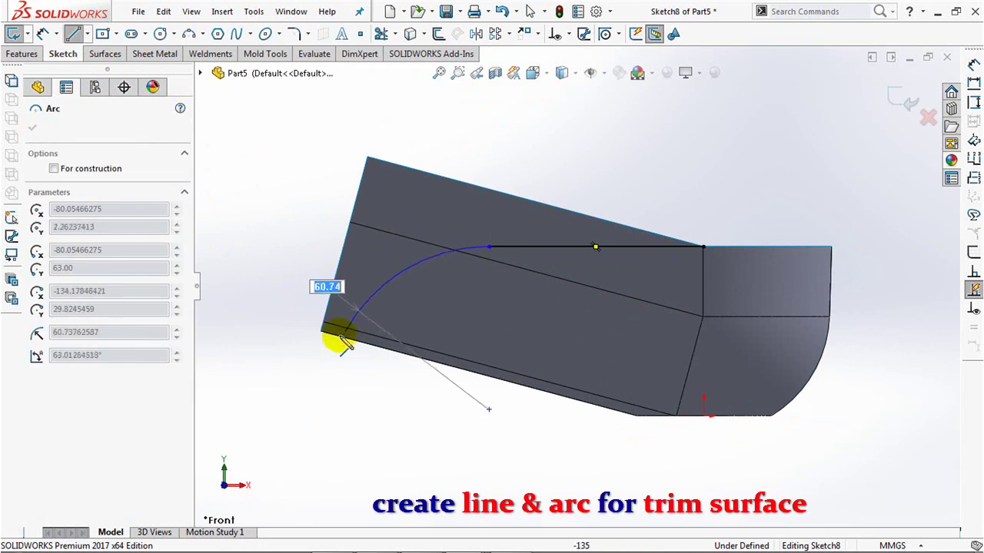
{"action": "left_click", "coordinate": [354, 347]}
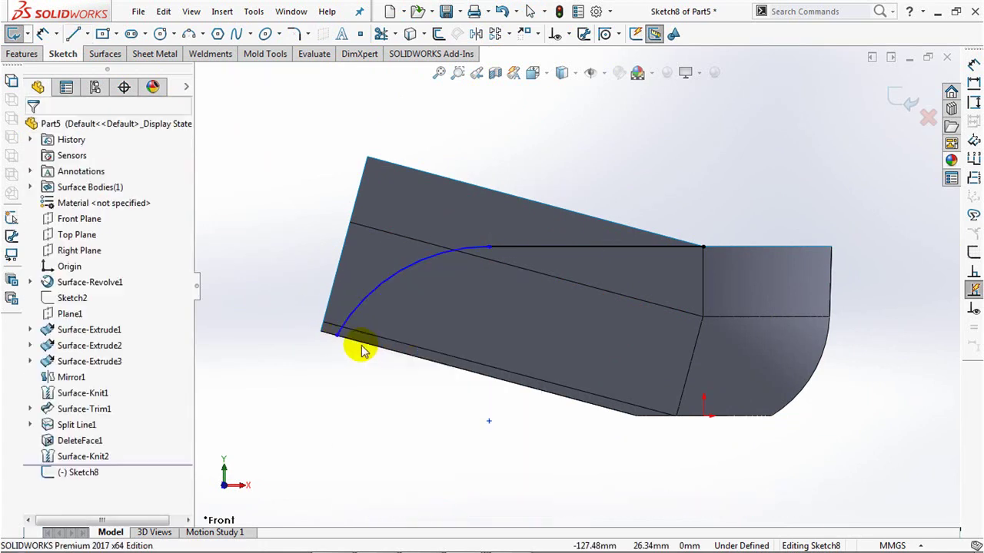
Dimension the arc end 5 mm from the corner and the arc radius to R80, then exit the sketch
{"action": "left_click", "coordinate": [321, 333]}
{"action": "left_click", "coordinate": [316, 361]}
{"action": "type", "text": "5"}
{"action": "key", "text": "Return"}
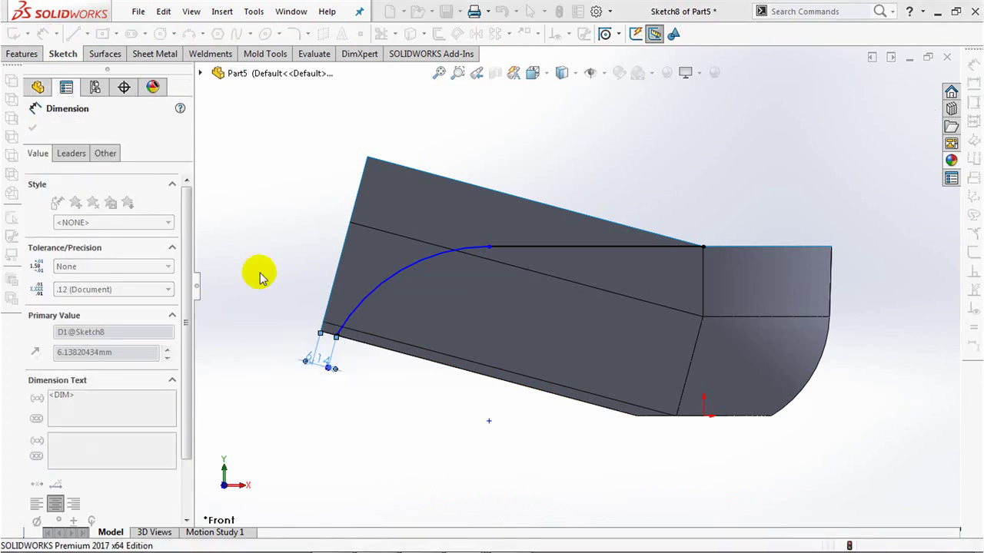
{"action": "left_click", "coordinate": [381, 282]}
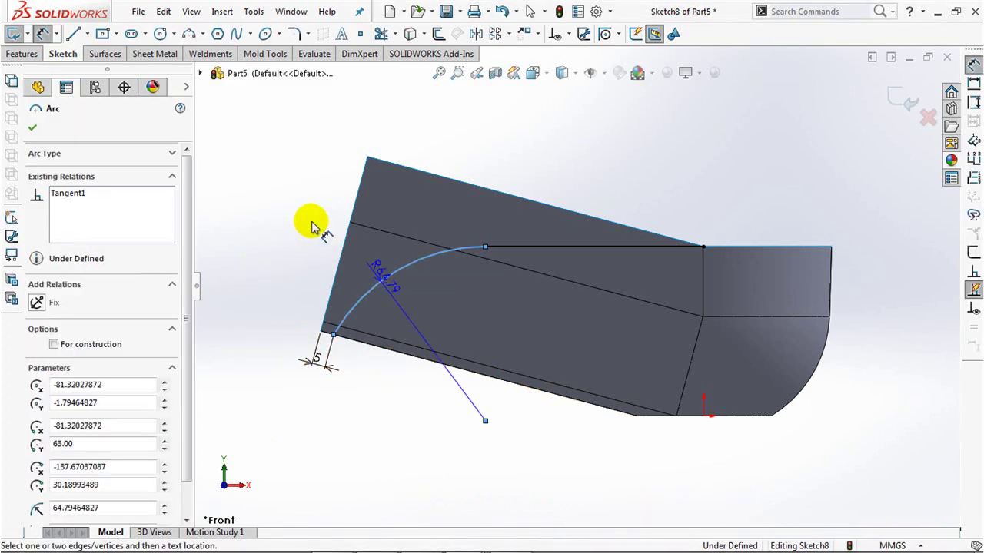
{"action": "left_click", "coordinate": [312, 215]}
{"action": "type", "text": "80"}
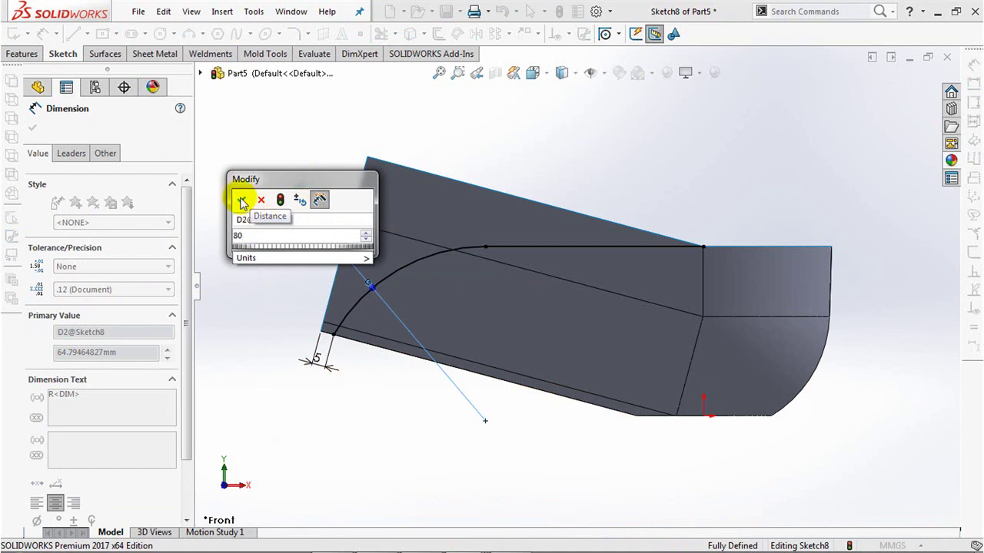
{"action": "left_click", "coordinate": [240, 200]}
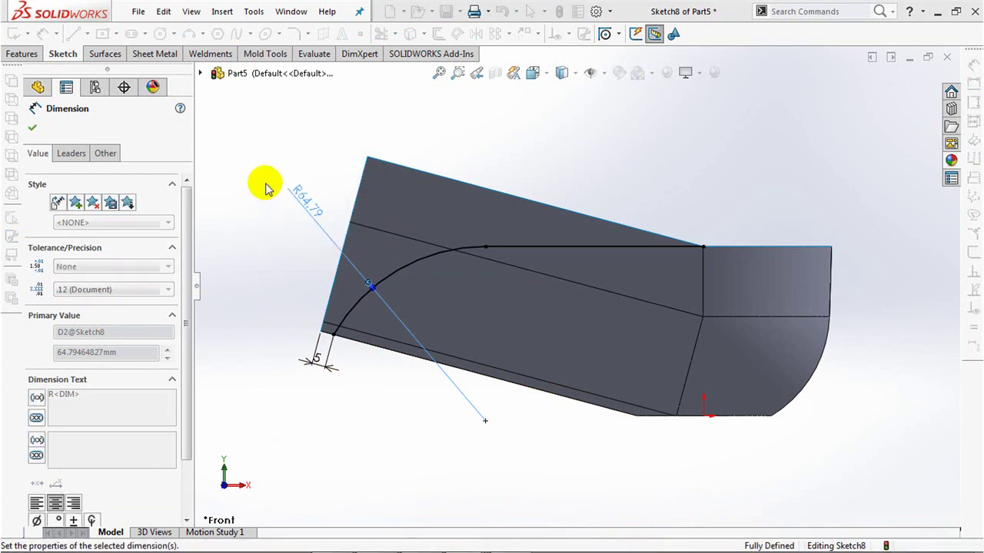
{"action": "left_click", "coordinate": [905, 93]}
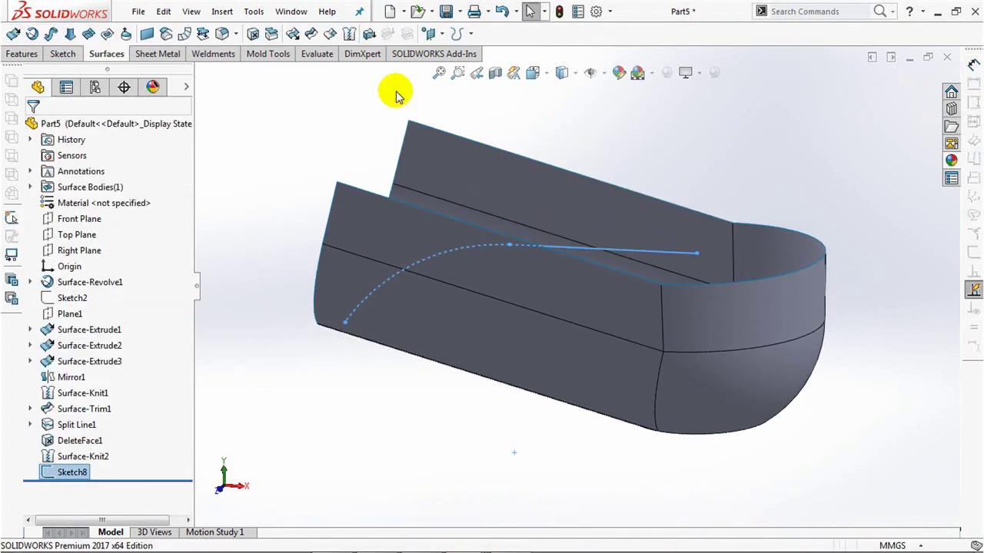
Trim the surface with Sketch8 to create Surface-Trim2
{"action": "left_click", "coordinate": [310, 34]}
{"action": "left_click", "coordinate": [556, 341]}
{"action": "right_click", "coordinate": [556, 341]}
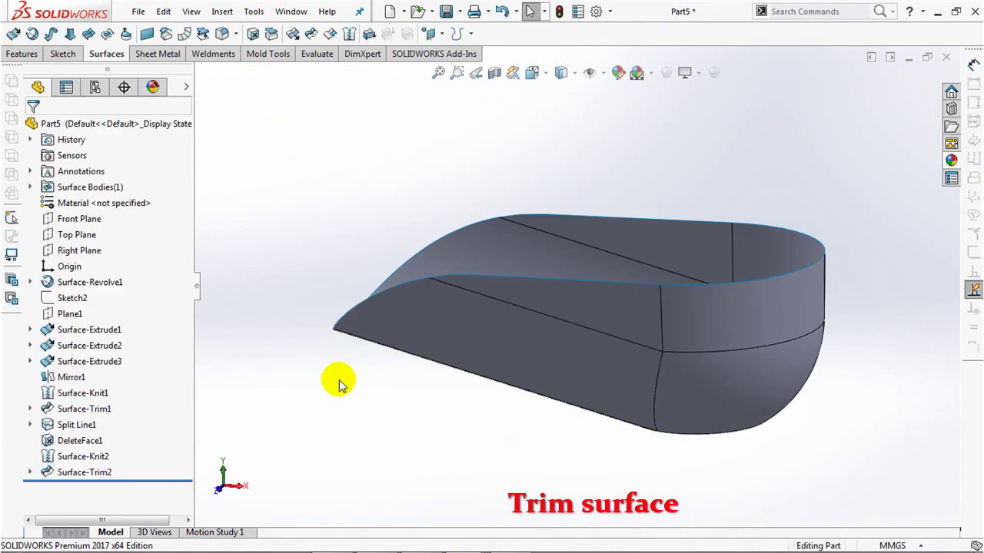
Start Sketch9 on the Front Plane, zoom to the tip, and draw a vertical centerline from the Sketch2 line's end
{"action": "left_click", "coordinate": [68, 219]}
{"action": "left_click", "coordinate": [87, 199]}
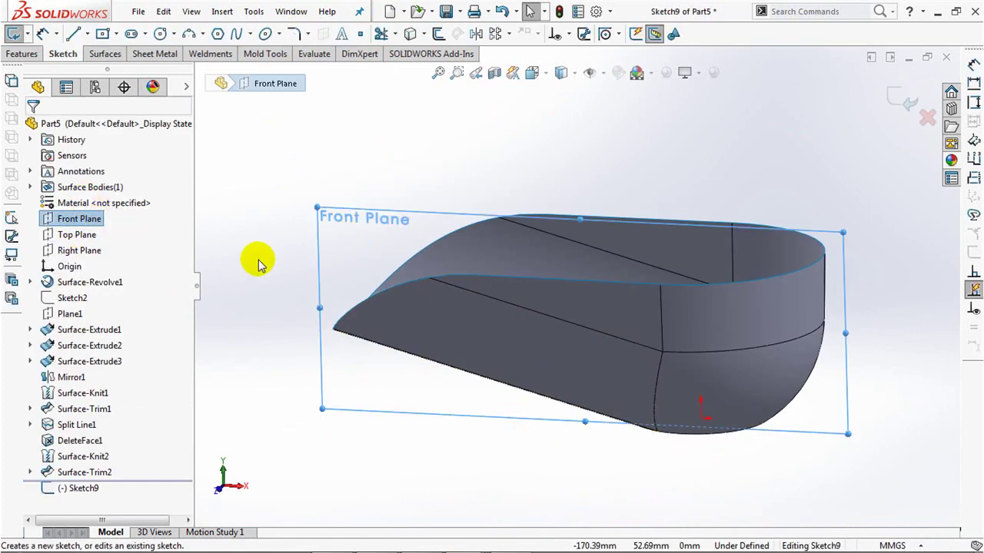
{"action": "left_click", "coordinate": [456, 72]}
{"action": "left_click_drag", "start_coordinate": [285, 274], "coordinate": [355, 329]}
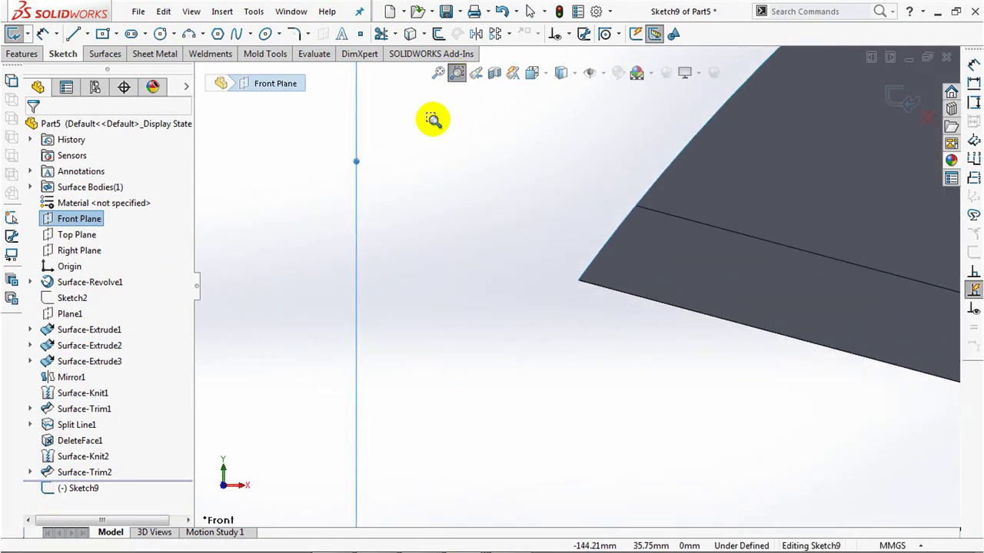
{"action": "left_click", "coordinate": [455, 72]}
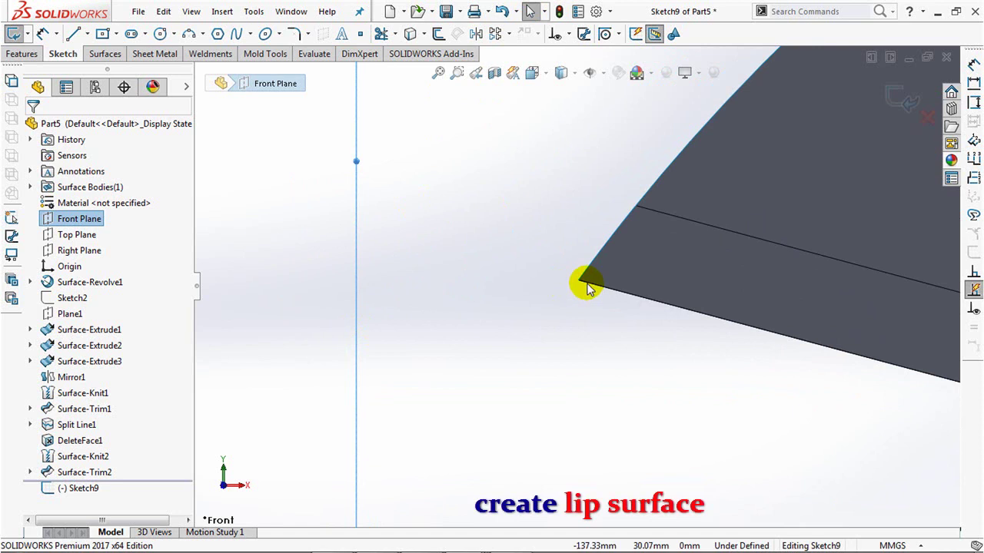
{"action": "left_click", "coordinate": [68, 298]}
{"action": "left_click", "coordinate": [84, 34]}
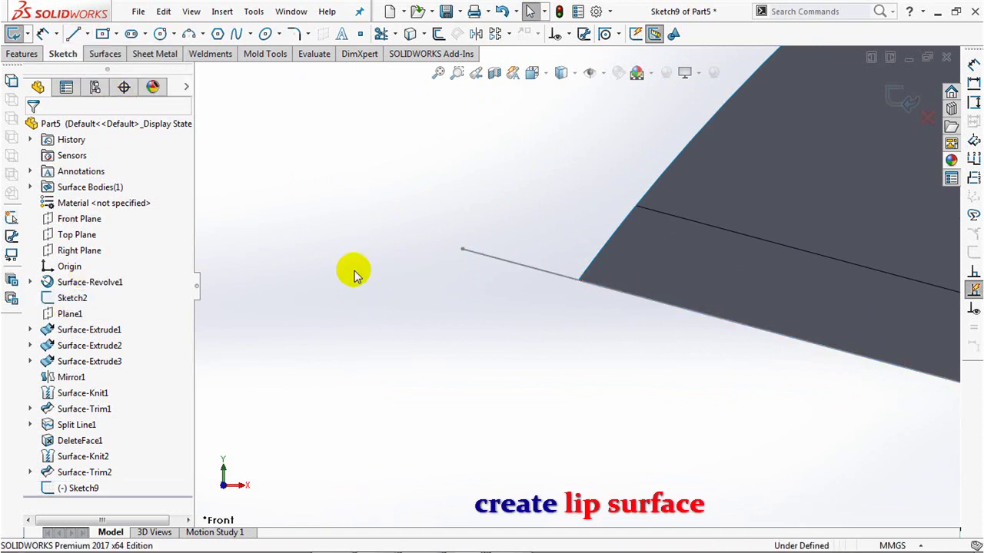
{"action": "left_click", "coordinate": [462, 249]}
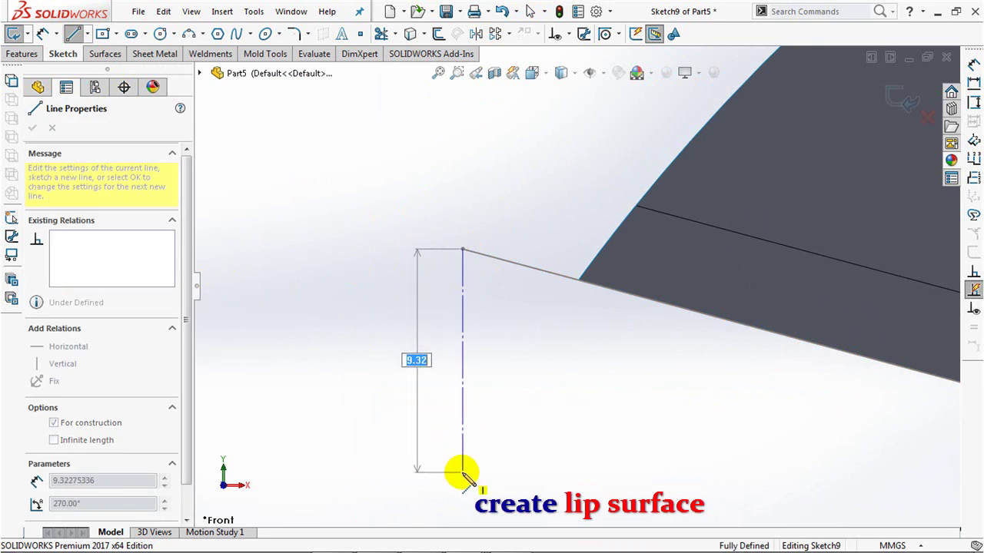
{"action": "right_click", "coordinate": [462, 471]}
{"action": "left_click", "coordinate": [494, 380]}
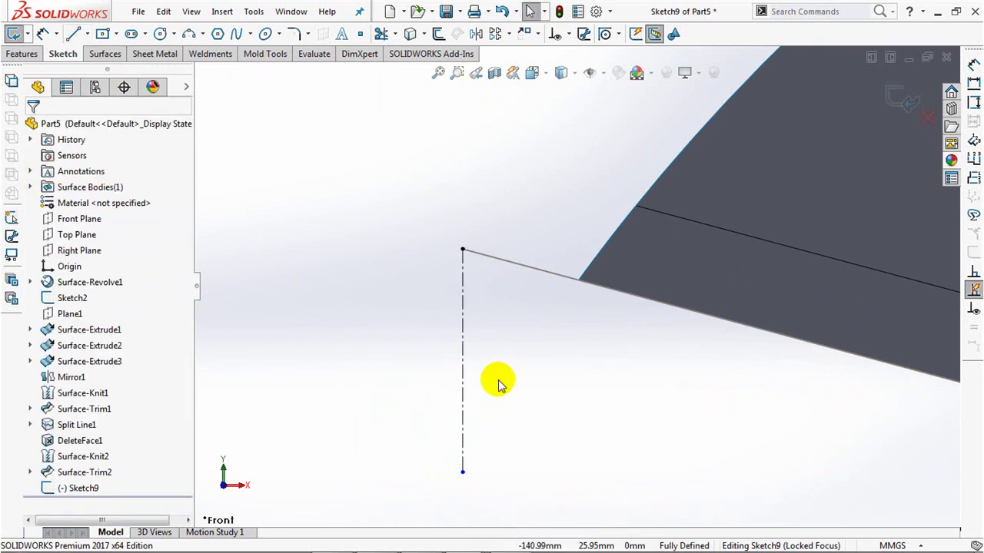
Draw a three-point arc from the edge to the centerline, tangent to the Sketch2 line
{"action": "left_click", "coordinate": [188, 34]}
{"action": "left_click", "coordinate": [577, 281]}
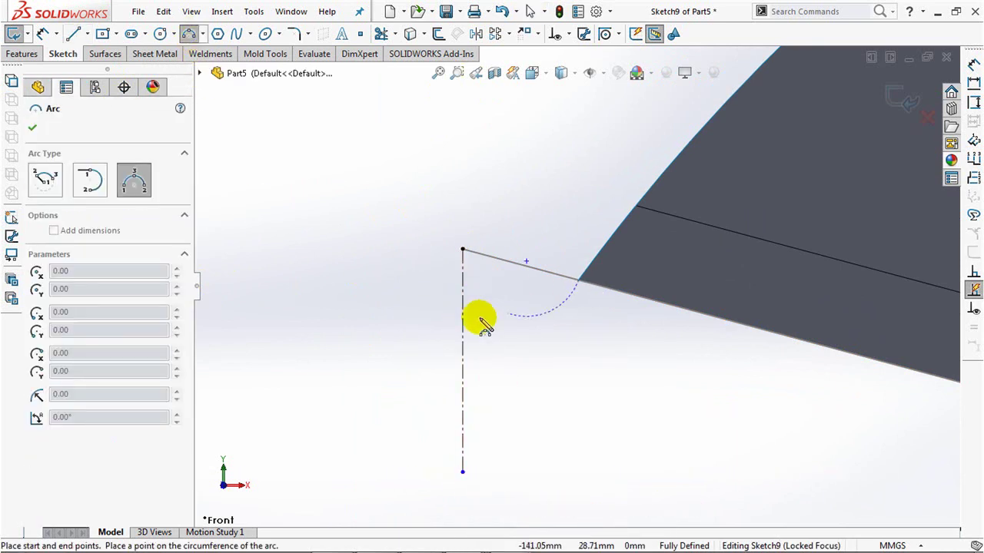
{"action": "left_click", "coordinate": [463, 335]}
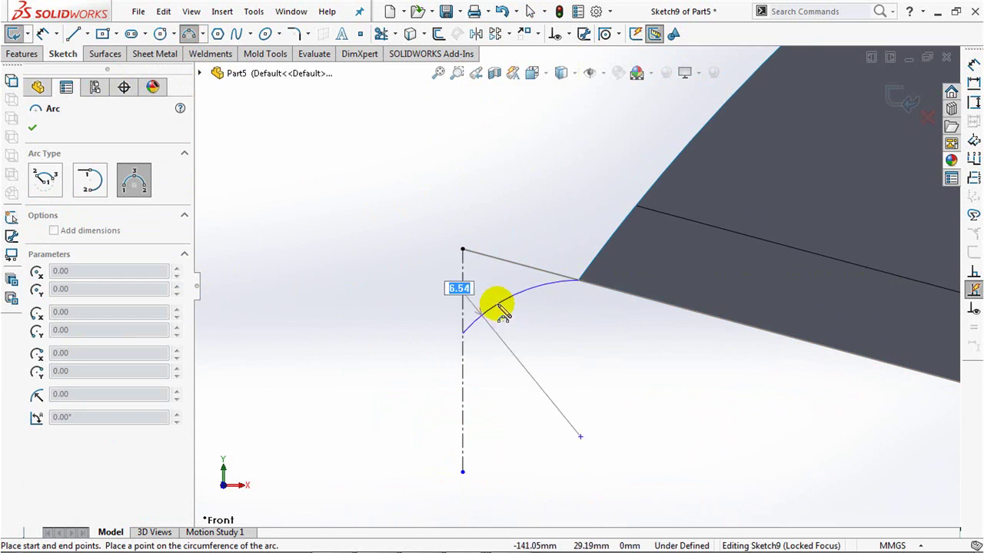
{"action": "left_click", "coordinate": [498, 307]}
{"action": "right_click", "coordinate": [501, 307]}
{"action": "left_click", "coordinate": [531, 314]}
{"action": "left_click", "coordinate": [569, 34]}
{"action": "left_click", "coordinate": [584, 68]}
{"action": "left_click", "coordinate": [635, 298]}
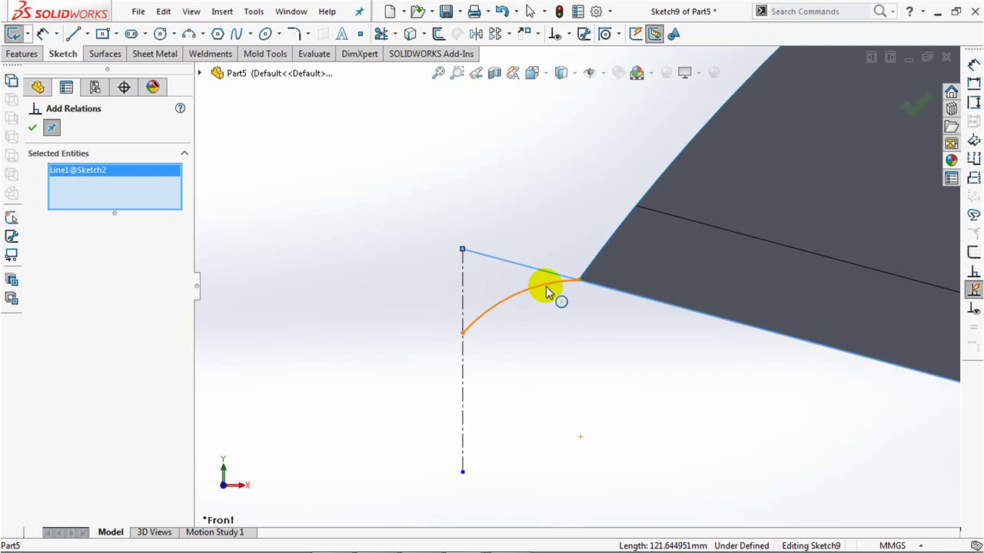
{"action": "left_click", "coordinate": [547, 291]}
{"action": "left_click", "coordinate": [36, 361]}
{"action": "left_click", "coordinate": [31, 128]}
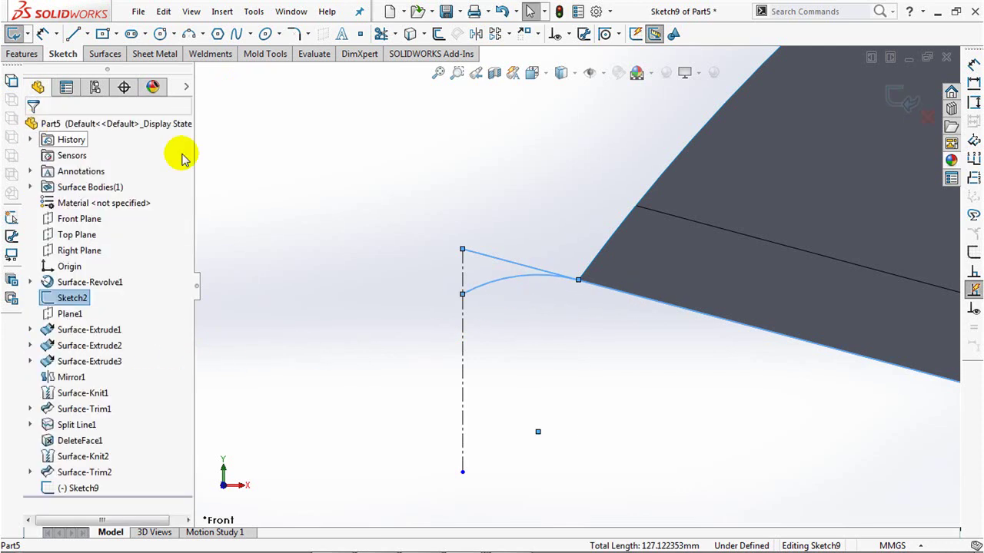
Dimension the arc to R6, hide Sketch2, and exit Sketch9
{"action": "left_click", "coordinate": [43, 33]}
{"action": "left_click", "coordinate": [505, 278]}
{"action": "left_click", "coordinate": [468, 192]}
{"action": "type", "text": "6"}
{"action": "left_click", "coordinate": [405, 182]}
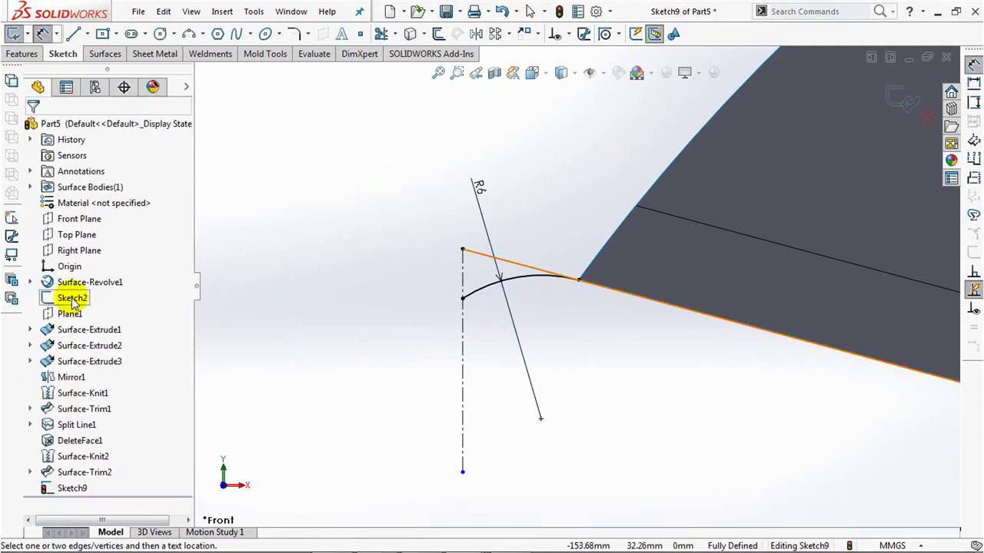
{"action": "right_click", "coordinate": [68, 306]}
{"action": "left_click", "coordinate": [144, 325]}
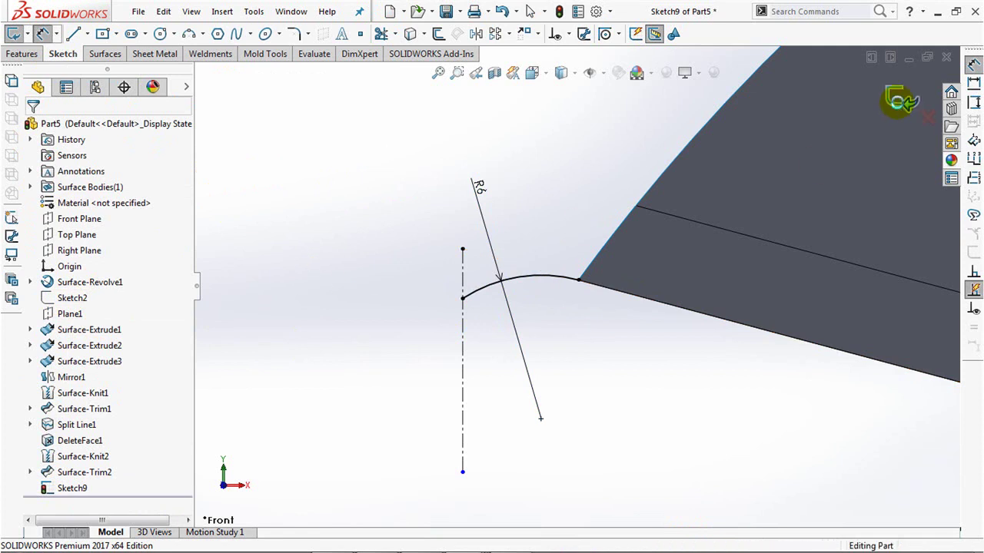
{"action": "left_click", "coordinate": [901, 100]}
{"action": "mouse_move", "coordinate": [386, 201]}
{"action": "middle_mouse_down", "text": "shift"}
{"action": "mouse_move", "coordinate": [385, 274]}
{"action": "mouse_move", "coordinate": [411, 321]}
{"action": "mouse_move", "coordinate": [417, 301]}
{"action": "mouse_move", "coordinate": [290, 386]}
{"action": "mouse_move", "coordinate": [295, 321]}
{"action": "mouse_move", "coordinate": [345, 320]}
{"action": "mouse_move", "coordinate": [330, 315]}
{"action": "middle_mouse_up", "text": "shift"}
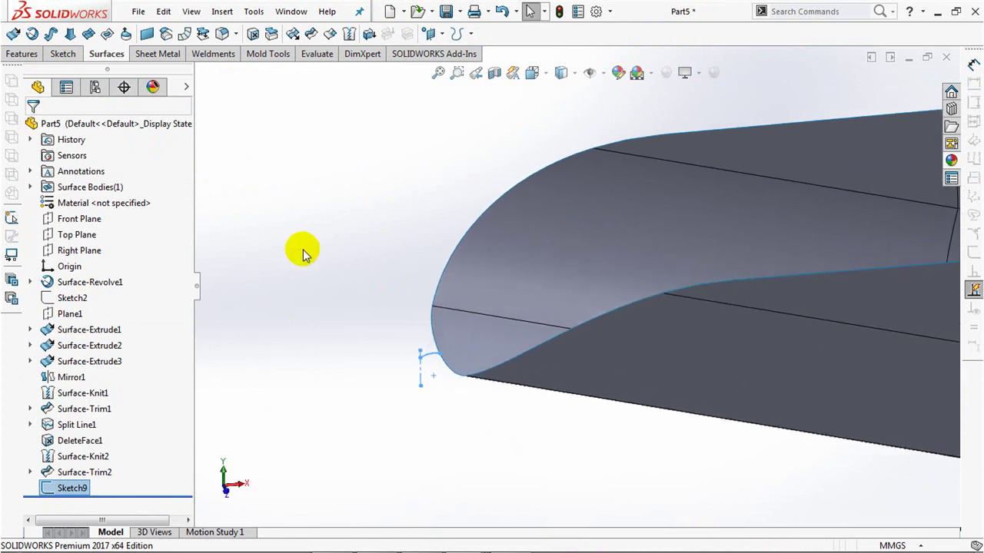
Sweep the Sketch9 arc along the three chained rim edges as an open edge group to make Surface-Sweep1
{"action": "left_click", "coordinate": [51, 36]}
{"action": "right_click", "coordinate": [123, 225]}
{"action": "left_click", "coordinate": [146, 249]}
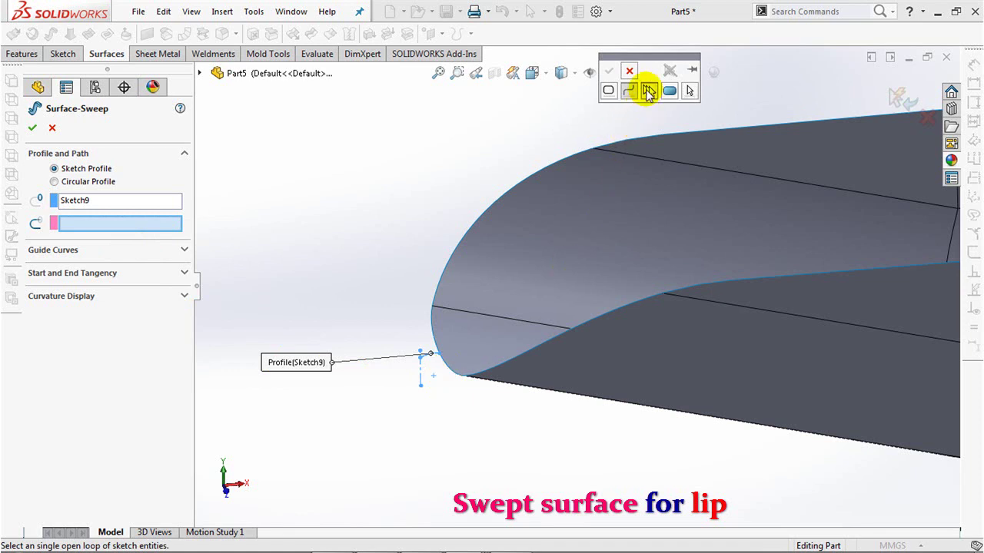
{"action": "left_click", "coordinate": [453, 376]}
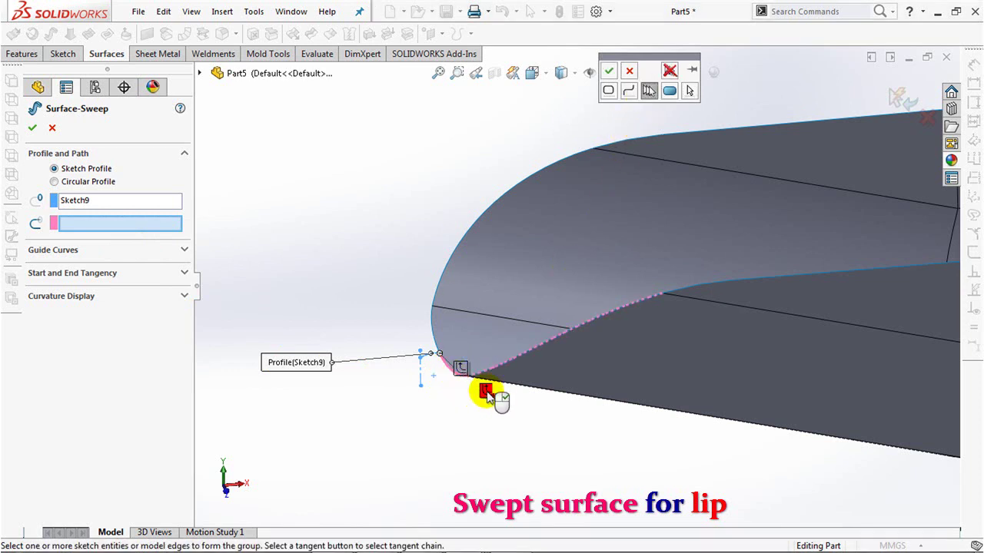
{"action": "left_click", "coordinate": [699, 291]}
{"action": "left_click", "coordinate": [434, 341]}
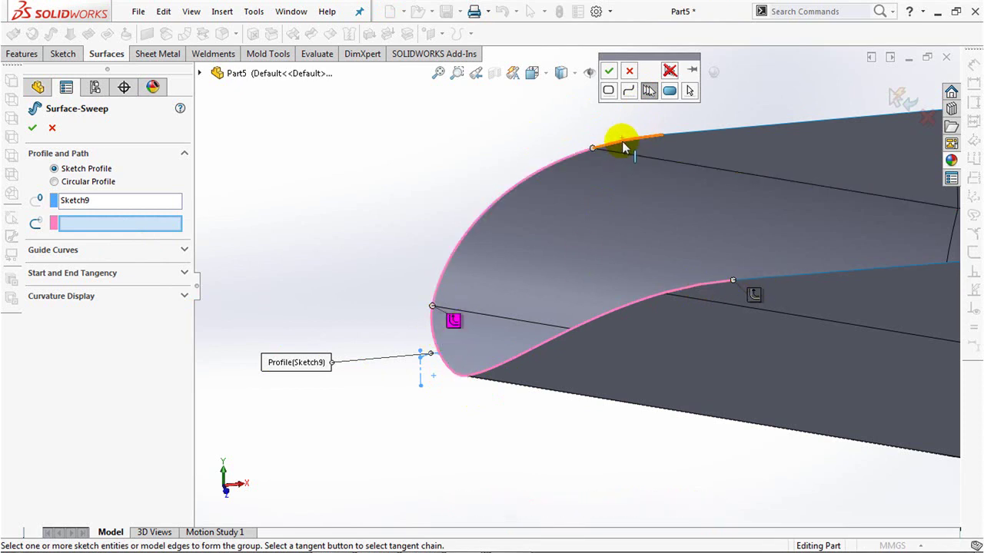
{"action": "left_click", "coordinate": [608, 72]}
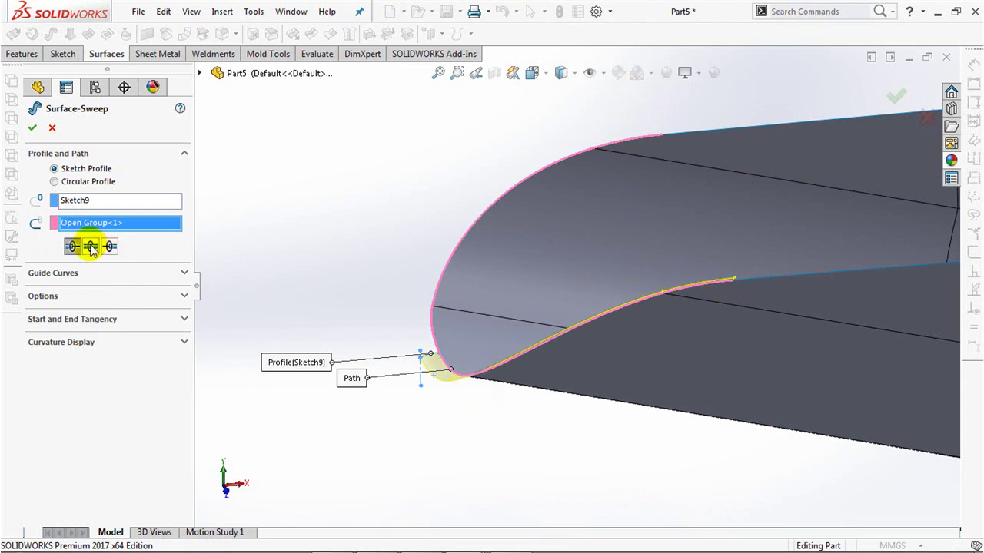
{"action": "middle_click_drag", "start_coordinate": [503, 498], "coordinate": [502, 477]}
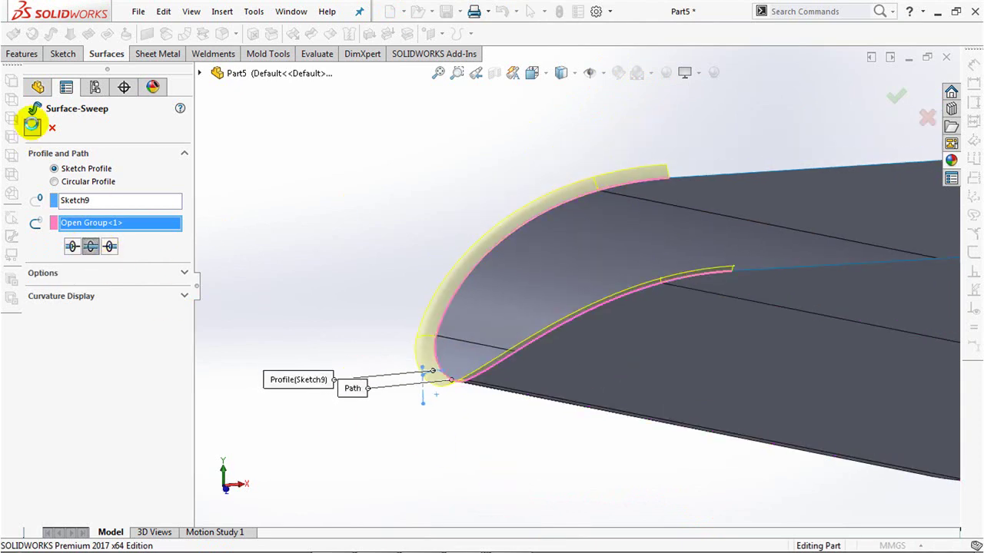
{"action": "left_click", "coordinate": [33, 128]}
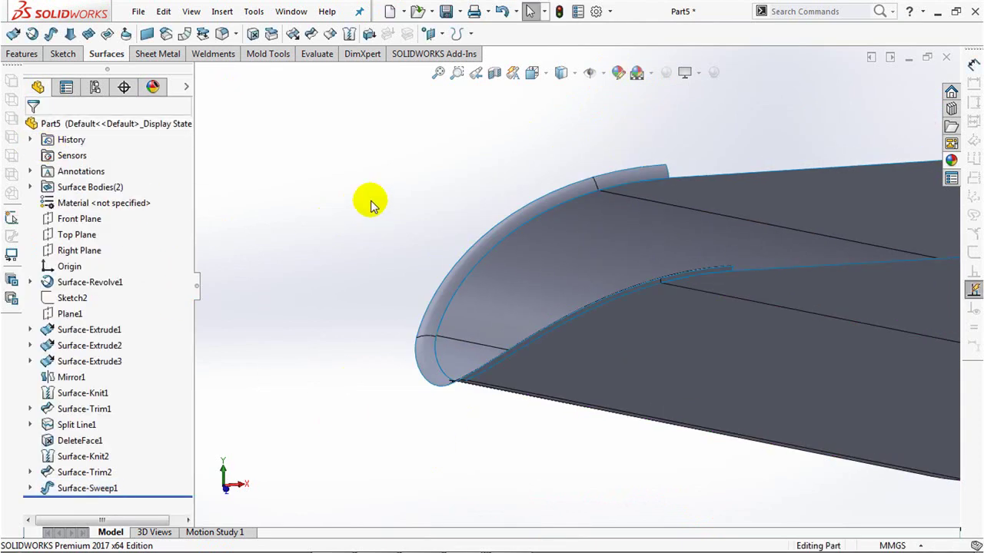
{"action": "key", "text": "ctrl+1"}
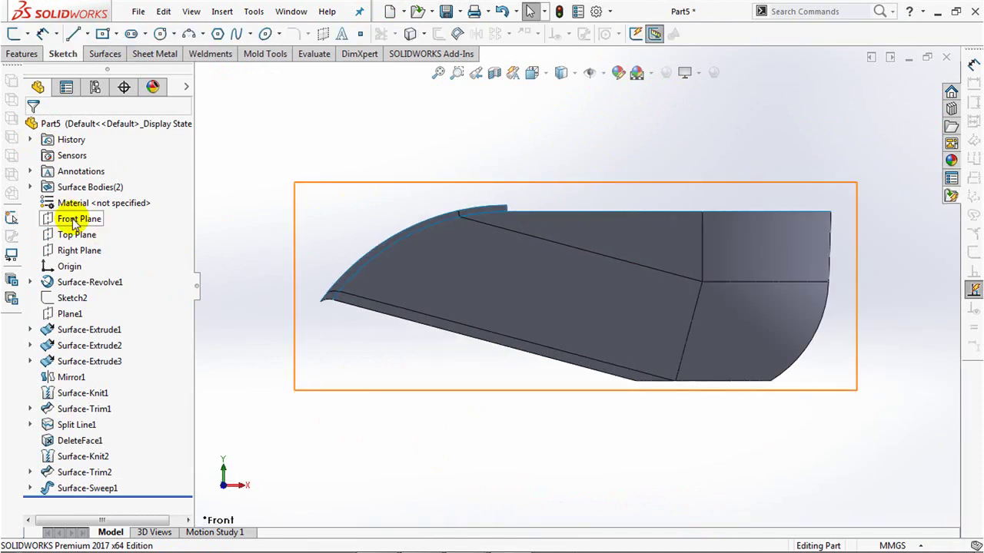
On the Front Plane, draw a three-point arc from the top edge's end to the lower-left tip along the lip
{"action": "left_click", "coordinate": [69, 219]}
{"action": "left_click", "coordinate": [74, 194]}
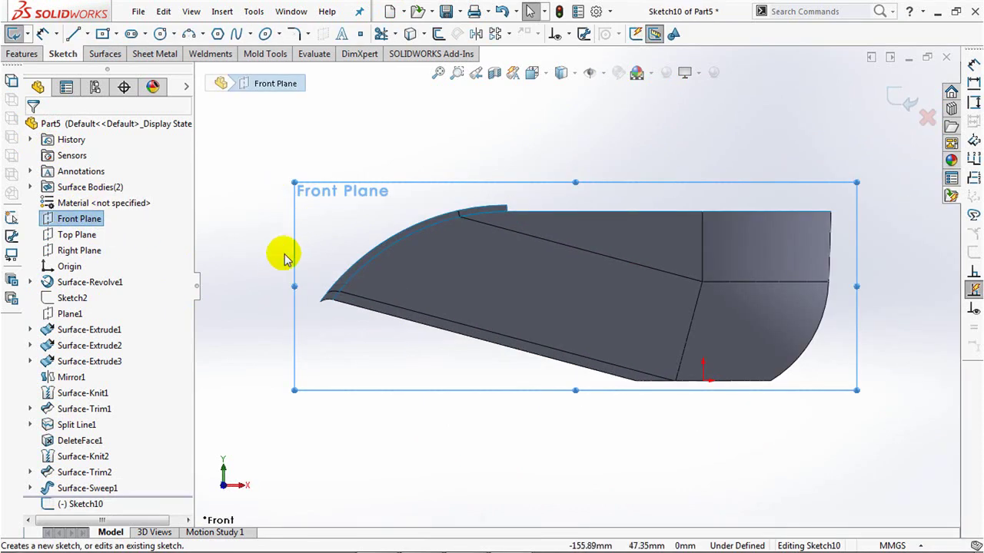
{"action": "scroll", "coordinate": [417, 325], "scroll_direction": "down", "scroll_amount": 2}
{"action": "scroll", "coordinate": [402, 269], "scroll_direction": "down", "scroll_amount": 2}
{"action": "scroll", "coordinate": [430, 251], "scroll_direction": "down", "scroll_amount": 1}
{"action": "scroll", "coordinate": [406, 198], "scroll_direction": "down", "scroll_amount": 2}
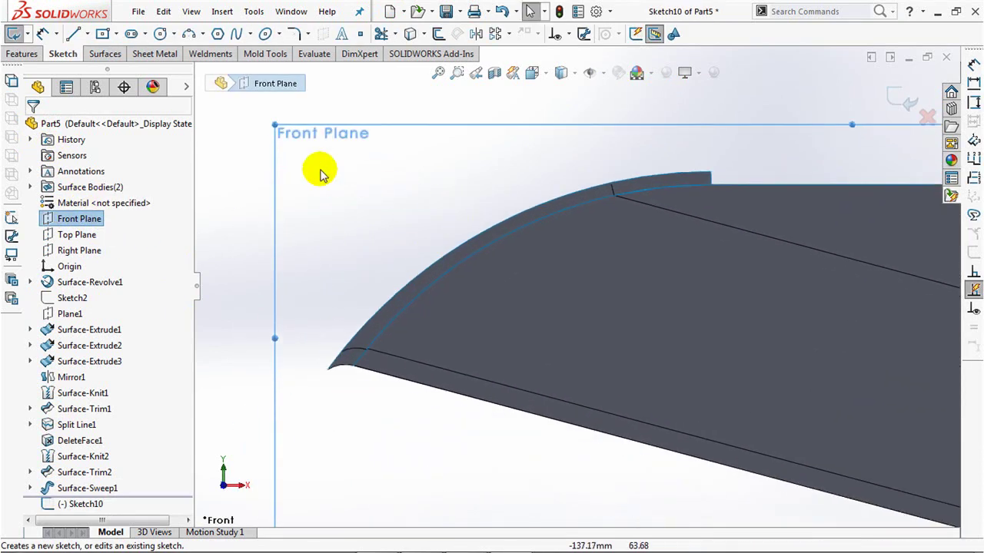
{"action": "left_click", "coordinate": [189, 33]}
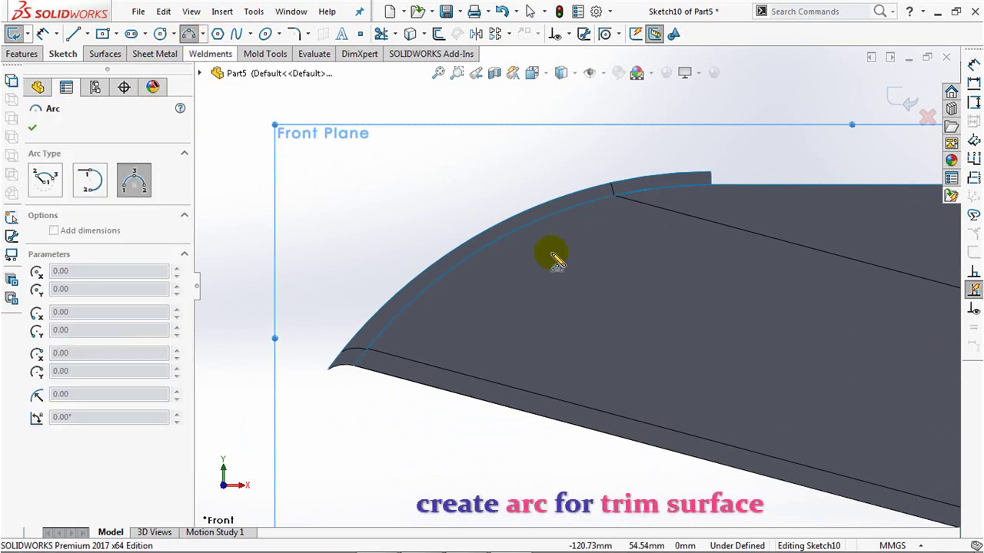
{"action": "left_click", "coordinate": [708, 184]}
{"action": "left_click", "coordinate": [329, 372]}
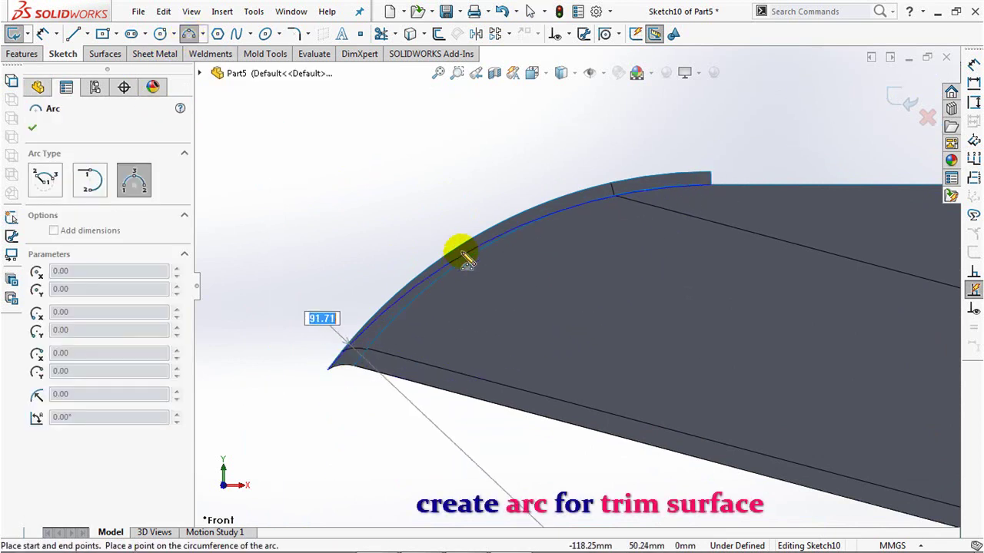
{"action": "left_click", "coordinate": [456, 254]}
{"action": "right_click", "coordinate": [462, 254]}
{"action": "left_click", "coordinate": [479, 261]}
Make the arc tangent to the top edge and exit Sketch10
{"action": "left_click", "coordinate": [569, 34]}
{"action": "left_click", "coordinate": [596, 68]}
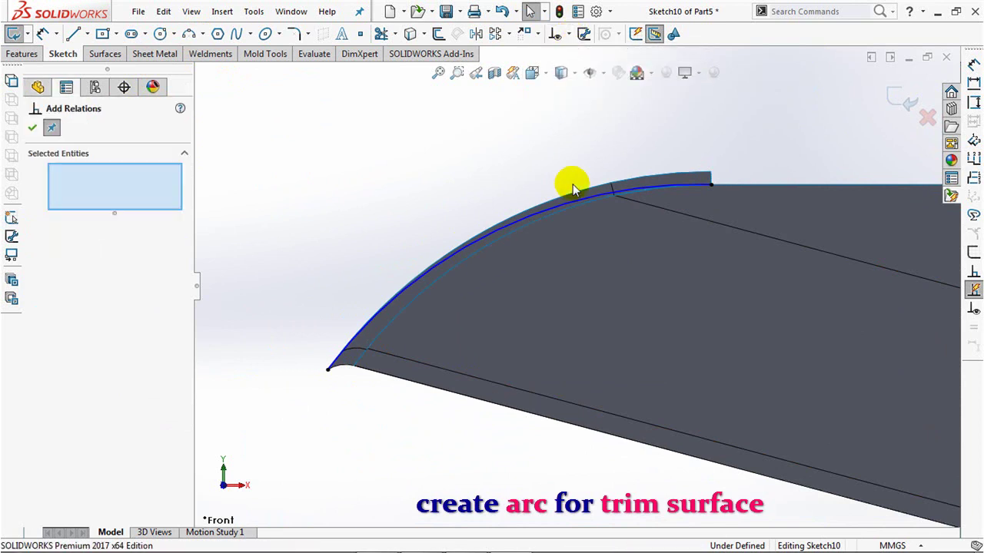
{"action": "left_click", "coordinate": [743, 183]}
{"action": "left_click", "coordinate": [36, 361]}
{"action": "left_click", "coordinate": [33, 130]}
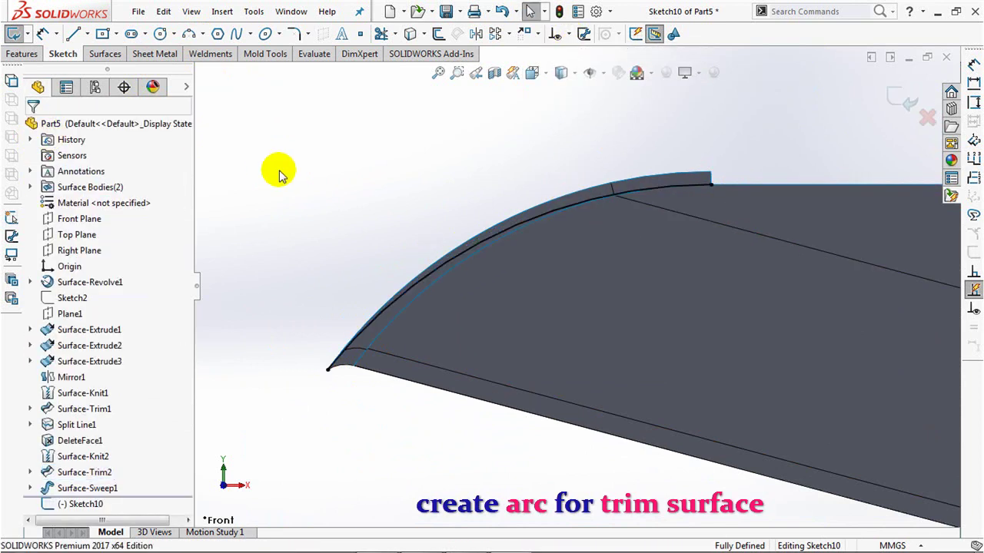
{"action": "left_click", "coordinate": [904, 100]}
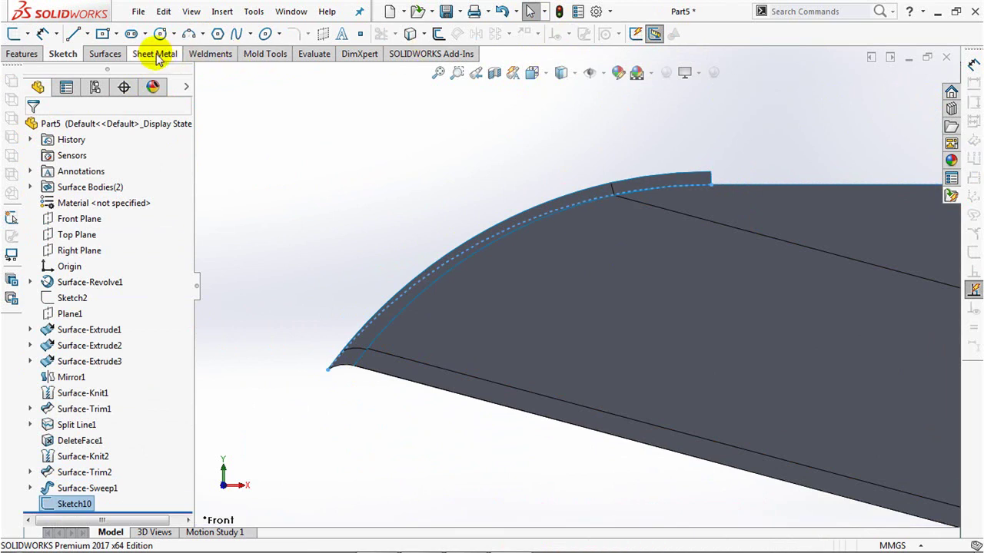
Trim the sweep surface with Sketch10, keeping the lip piece as Surface-Trim3
{"action": "left_click", "coordinate": [106, 53]}
{"action": "left_click", "coordinate": [306, 33]}
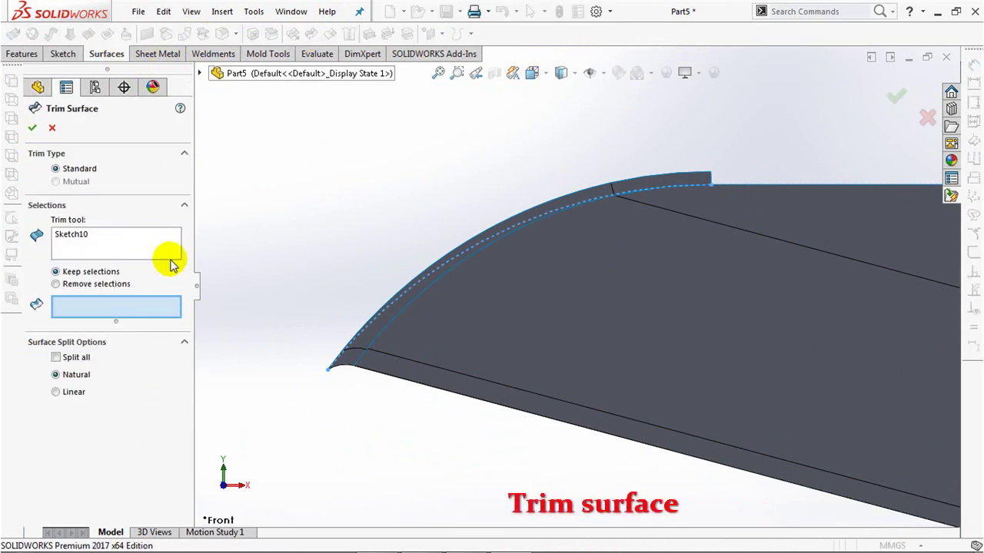
{"action": "left_click", "coordinate": [354, 361]}
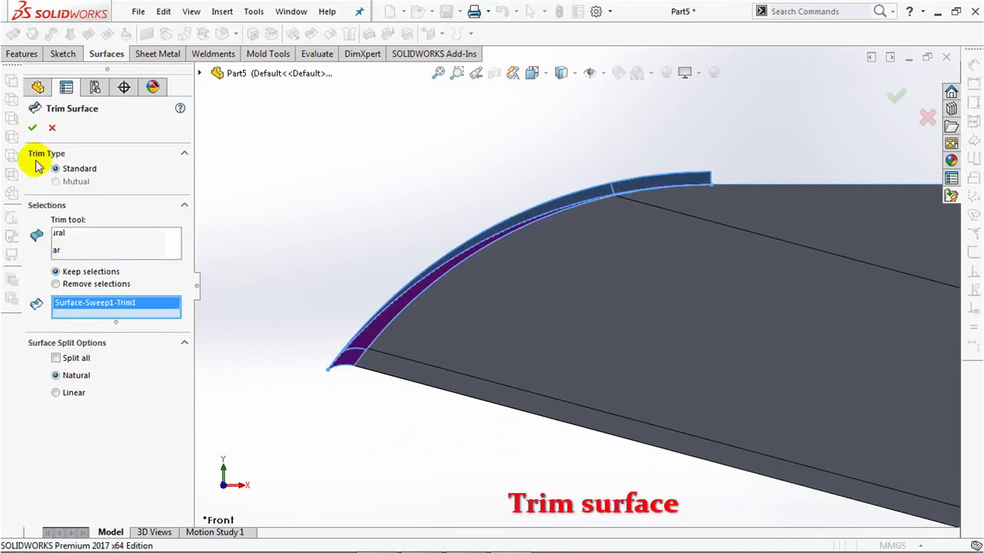
{"action": "left_click", "coordinate": [32, 127]}
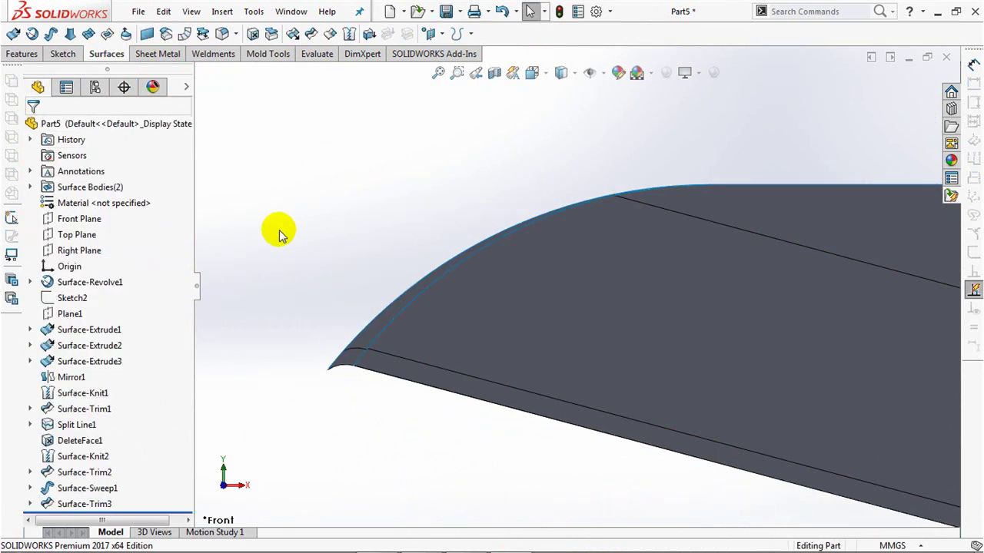
Knit Surface-Trim3 with Surface-Trim2, then begin a new sketch on the Front Plane
{"action": "left_click", "coordinate": [349, 33]}
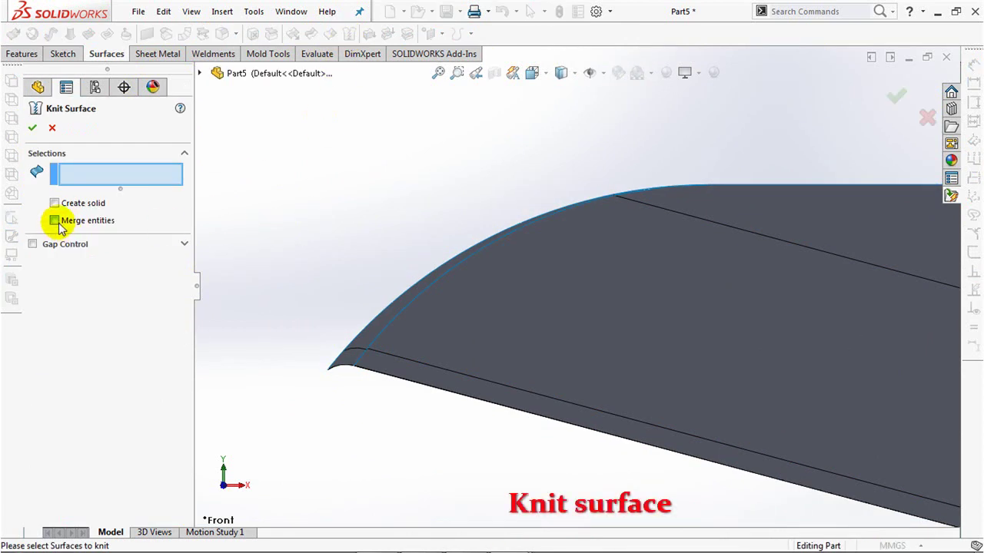
{"action": "left_click", "coordinate": [369, 334]}
{"action": "left_click", "coordinate": [428, 339]}
{"action": "mouse_move", "coordinate": [413, 198]}
{"action": "middle_mouse_down"}
{"action": "mouse_move", "coordinate": [417, 253]}
{"action": "mouse_move", "coordinate": [398, 327]}
{"action": "middle_mouse_up"}
{"action": "left_click", "coordinate": [34, 128]}
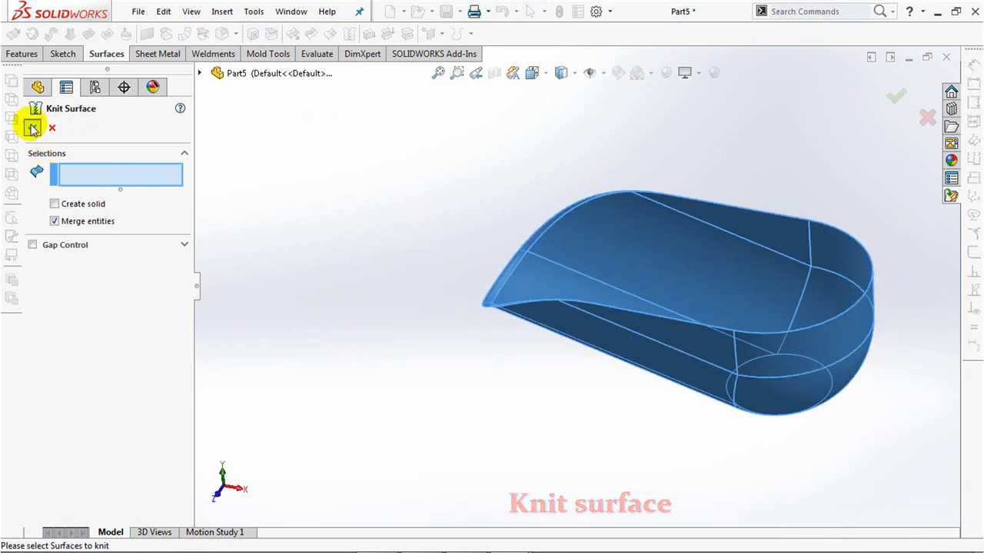
{"action": "left_click", "coordinate": [85, 217]}
{"action": "left_click", "coordinate": [88, 200]}
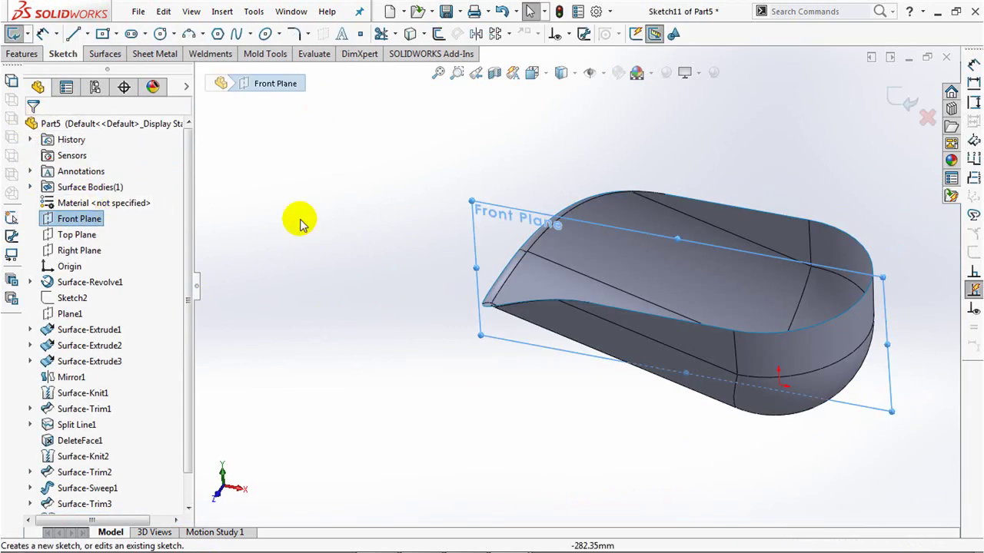
Convert Sketch10 and the two top model edges into the sketch, then exit it
{"action": "left_click", "coordinate": [413, 33]}
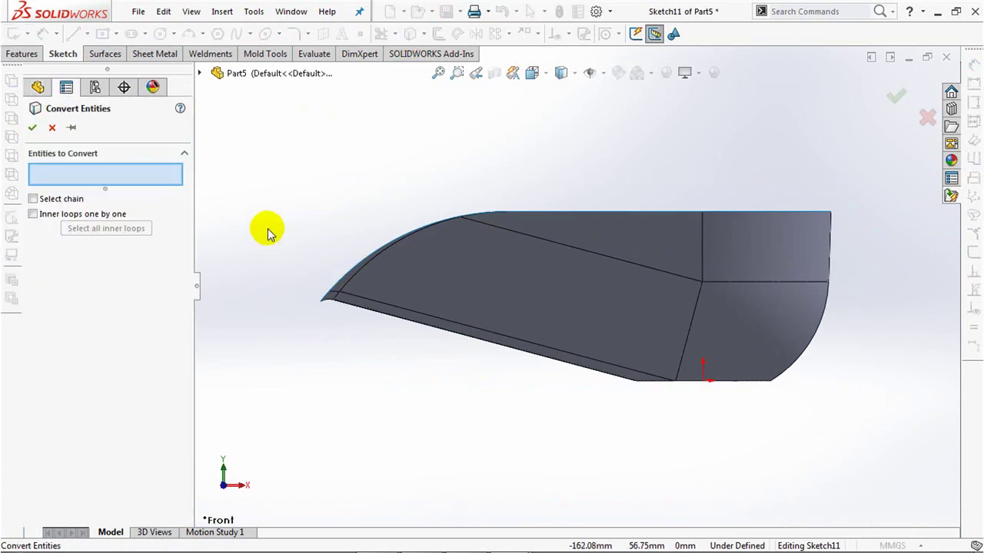
{"action": "left_click", "coordinate": [199, 73]}
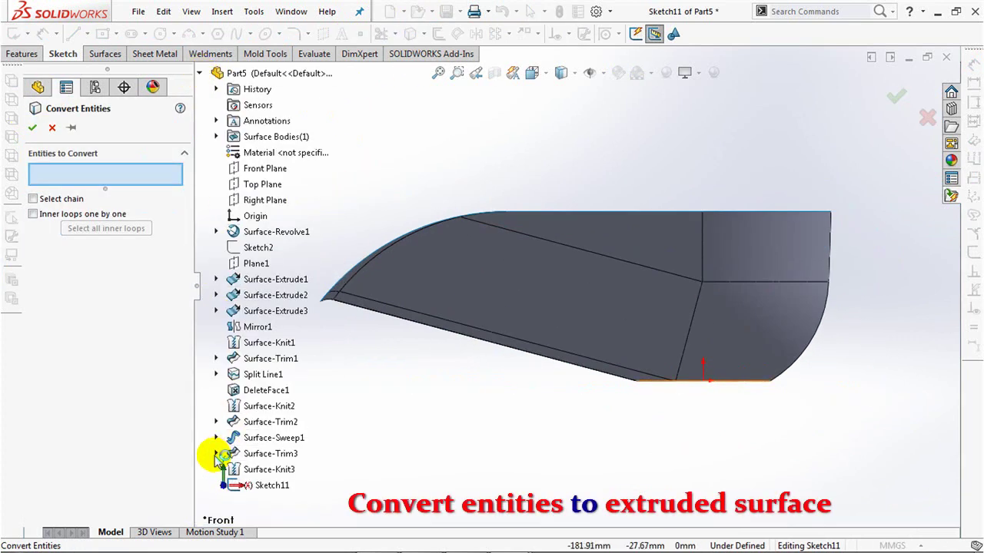
{"action": "left_click", "coordinate": [216, 454]}
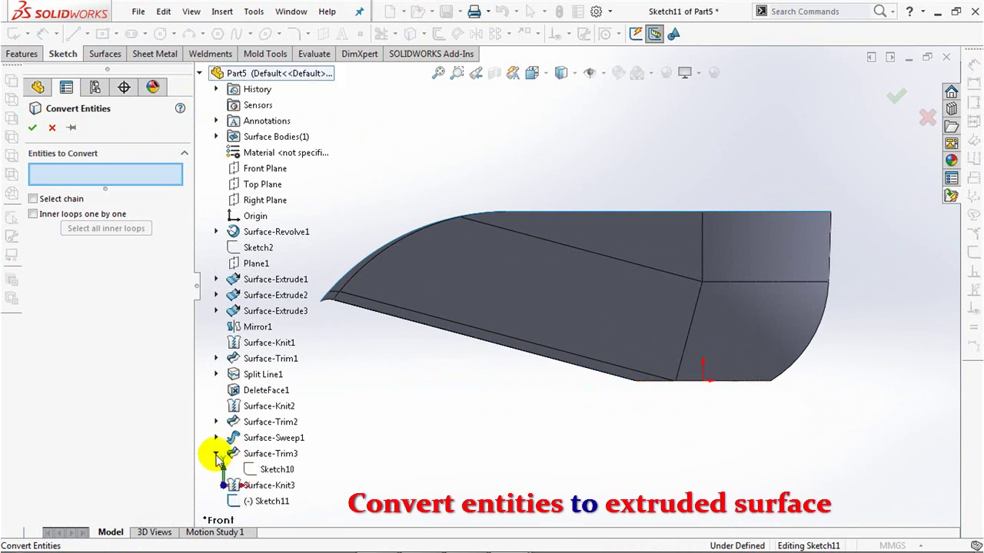
{"action": "left_click", "coordinate": [275, 469]}
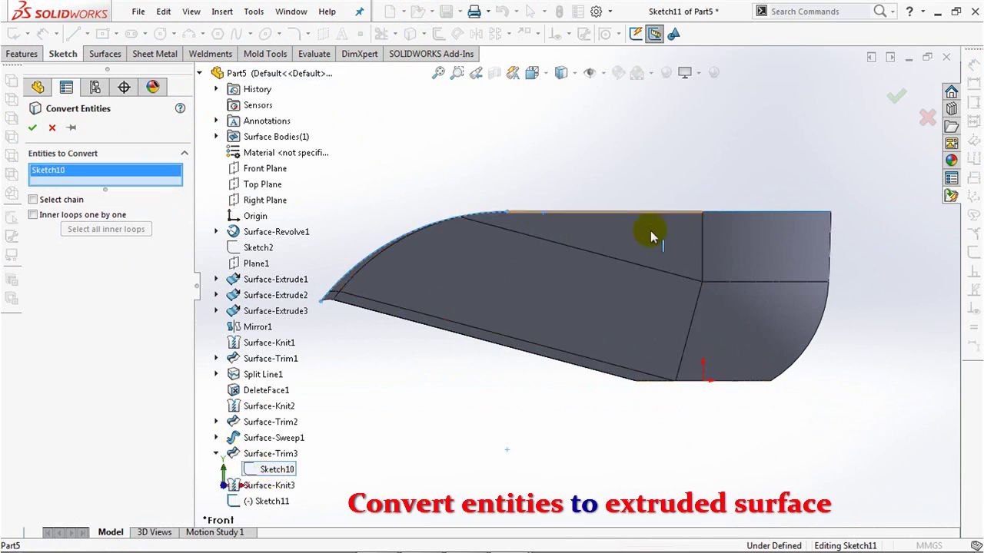
{"action": "left_click", "coordinate": [571, 214]}
{"action": "left_click", "coordinate": [745, 213]}
{"action": "left_click", "coordinate": [896, 98]}
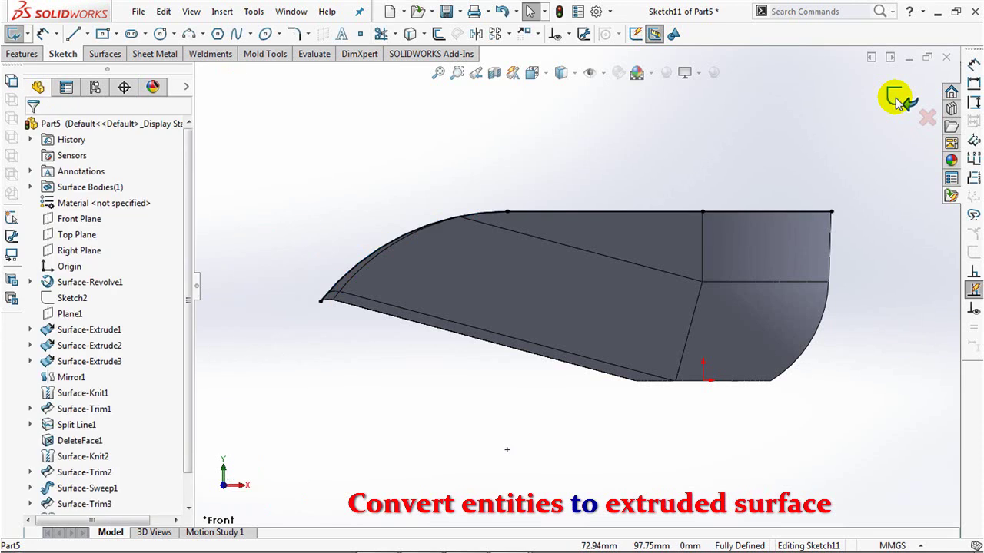
{"action": "left_click", "coordinate": [907, 98]}
Extrude the sketch as a Mid Plane surface 110 mm deep
{"action": "middle_click_drag", "start_coordinate": [417, 136], "coordinate": [384, 209]}
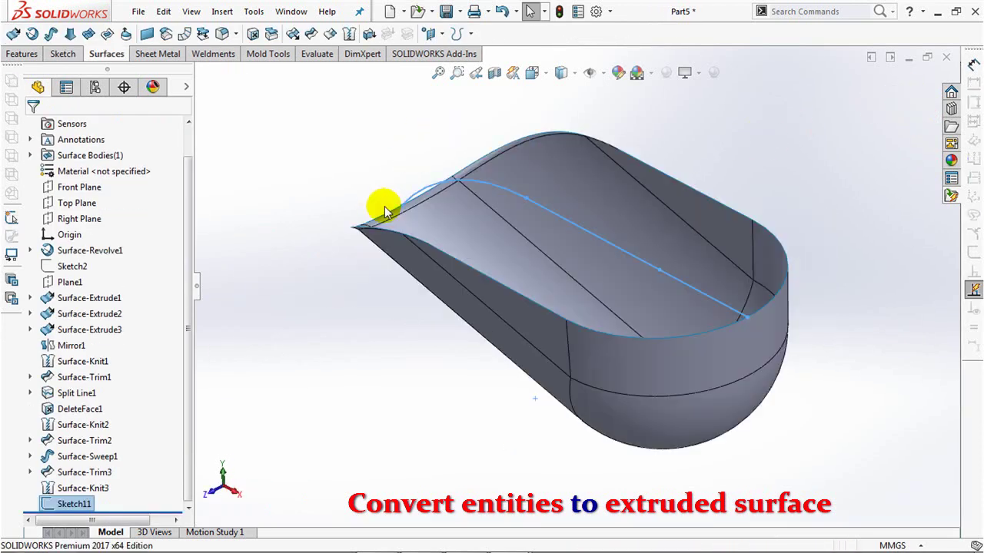
{"action": "left_click", "coordinate": [13, 33]}
{"action": "left_click", "coordinate": [116, 214]}
{"action": "left_click", "coordinate": [95, 274]}
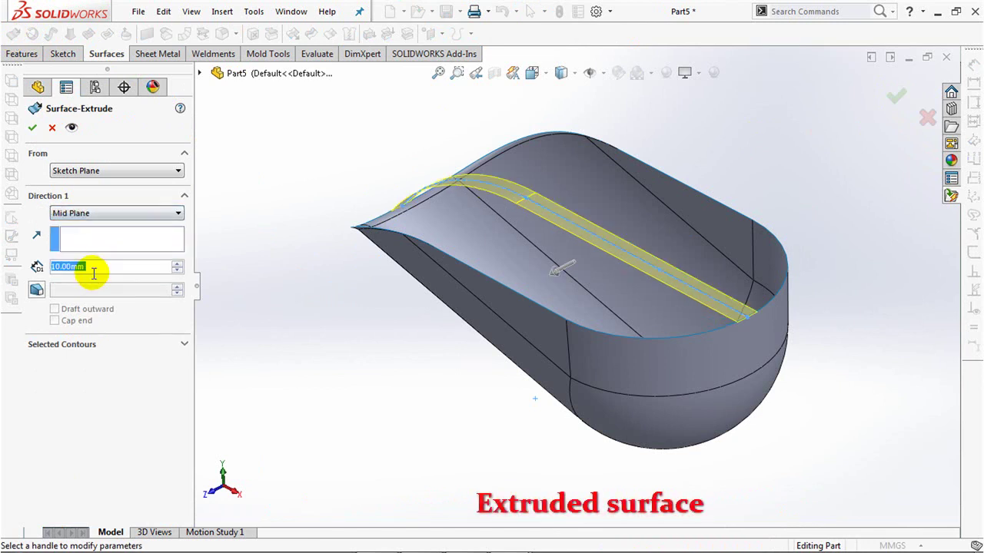
{"action": "left_click", "coordinate": [177, 264]}
{"action": "left_click", "coordinate": [177, 263]}
{"action": "left_click", "coordinate": [177, 264]}
{"action": "left_click", "coordinate": [177, 264]}
{"action": "left_click", "coordinate": [177, 264]}
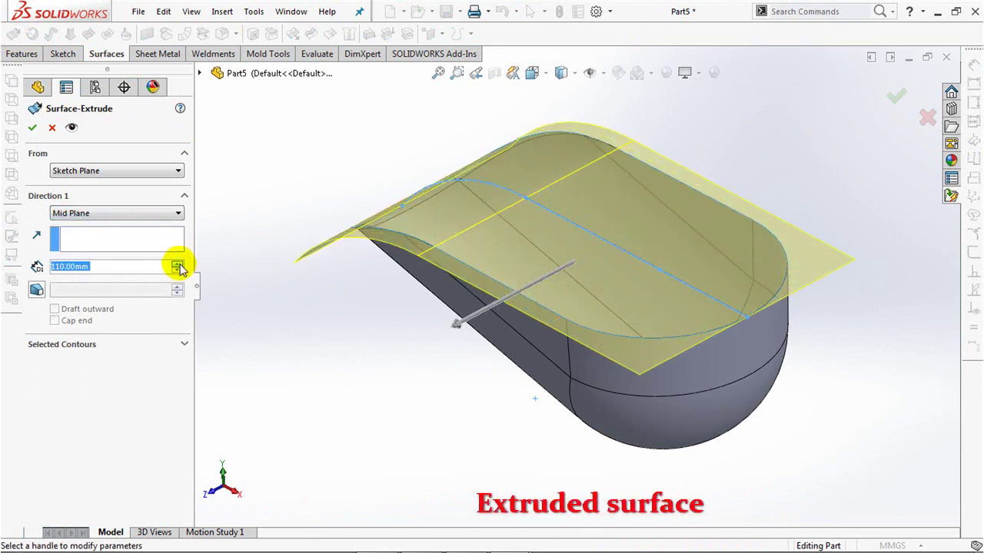
{"action": "left_click", "coordinate": [33, 132]}
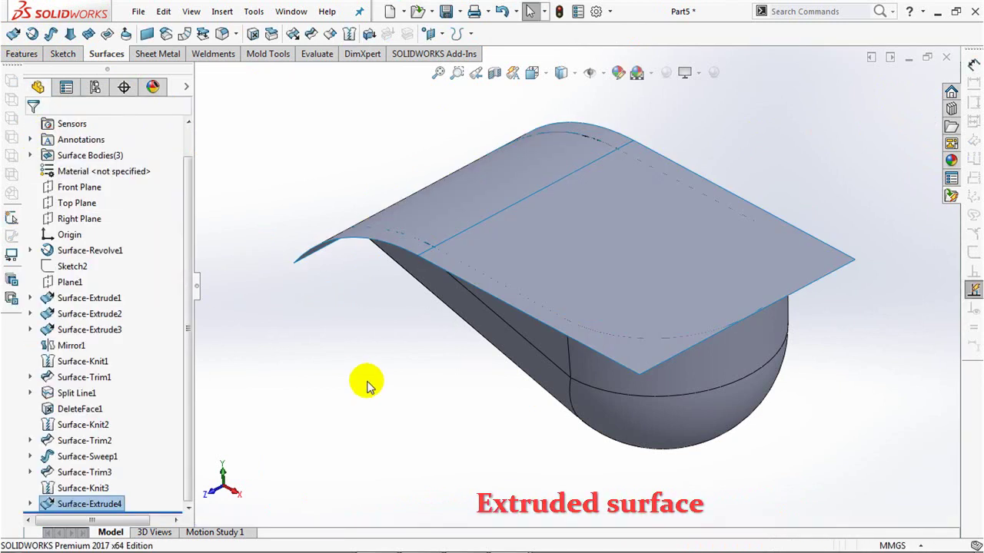
Trim the extruded surface with Surface-Knit3, keeping both inner pieces inside the scoop
{"action": "left_click", "coordinate": [311, 37]}
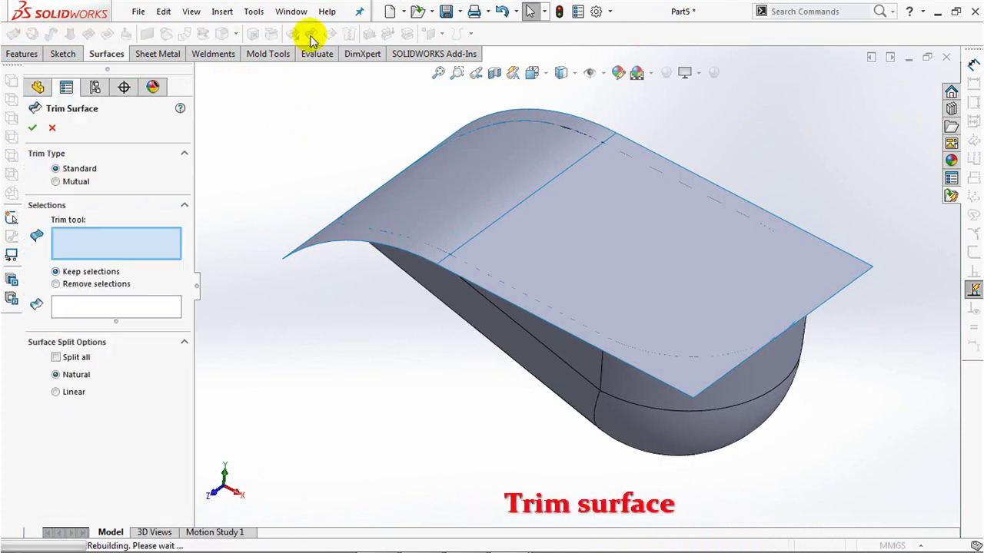
{"action": "left_click", "coordinate": [576, 369]}
{"action": "left_click", "coordinate": [573, 250]}
{"action": "left_click", "coordinate": [502, 183]}
{"action": "key", "text": "Return"}
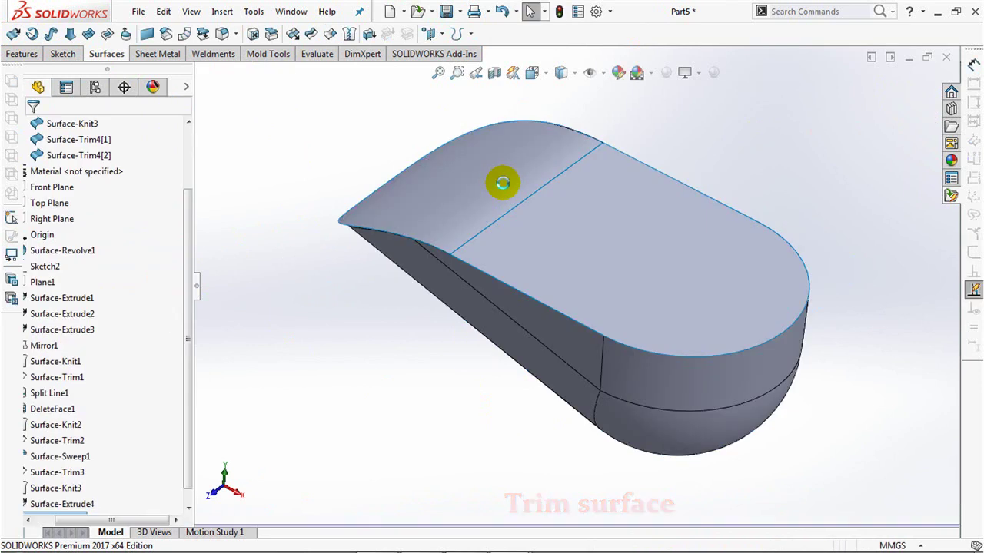
Knit Surface-Knit3 and both trimmed top faces into one solid body
{"action": "left_click", "coordinate": [347, 33]}
{"action": "left_click", "coordinate": [54, 203]}
{"action": "left_click", "coordinate": [524, 260]}
{"action": "left_click", "coordinate": [524, 260]}
{"action": "left_click", "coordinate": [467, 205]}
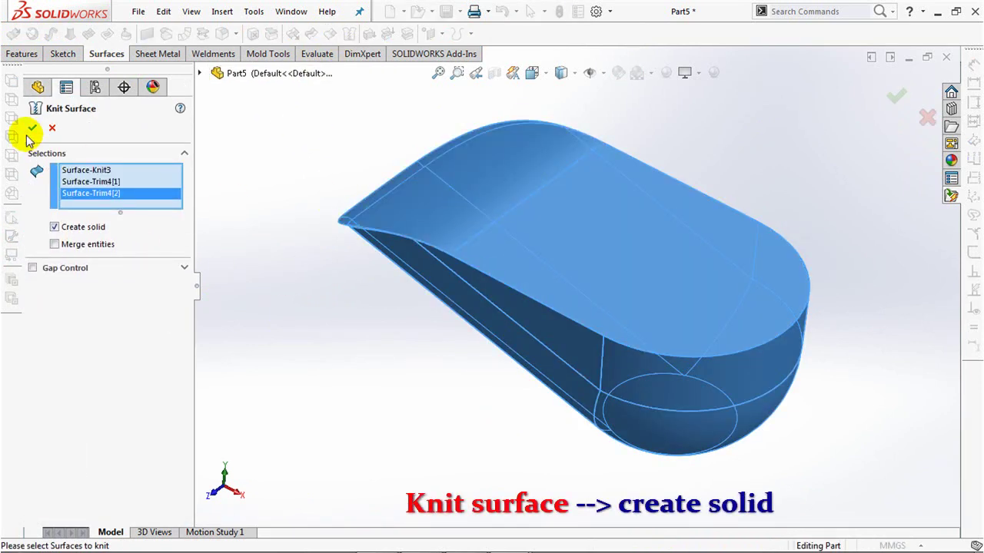
{"action": "left_click", "coordinate": [33, 129]}
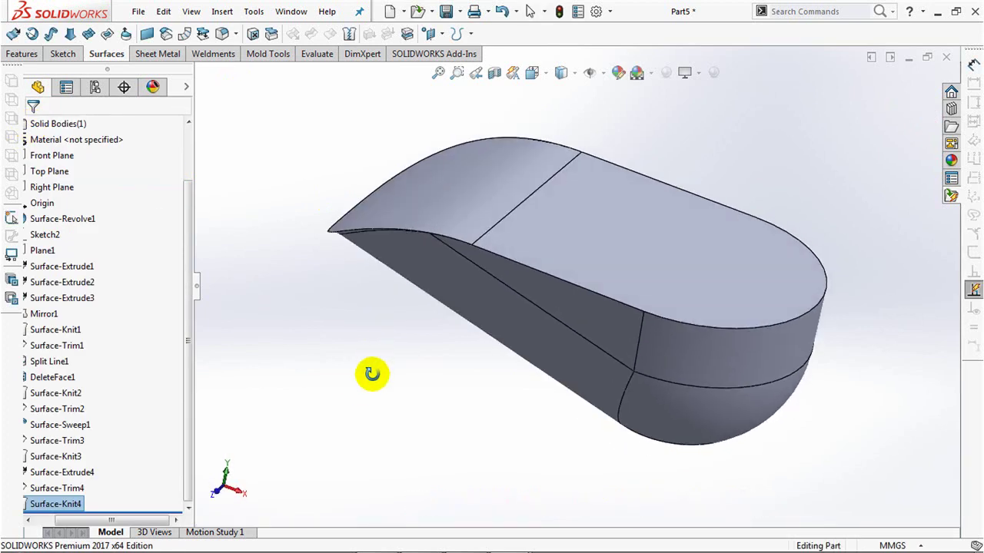
Shell the solid to 1.5 mm thickness, removing the front curved face and top face
{"action": "left_click", "coordinate": [29, 58]}
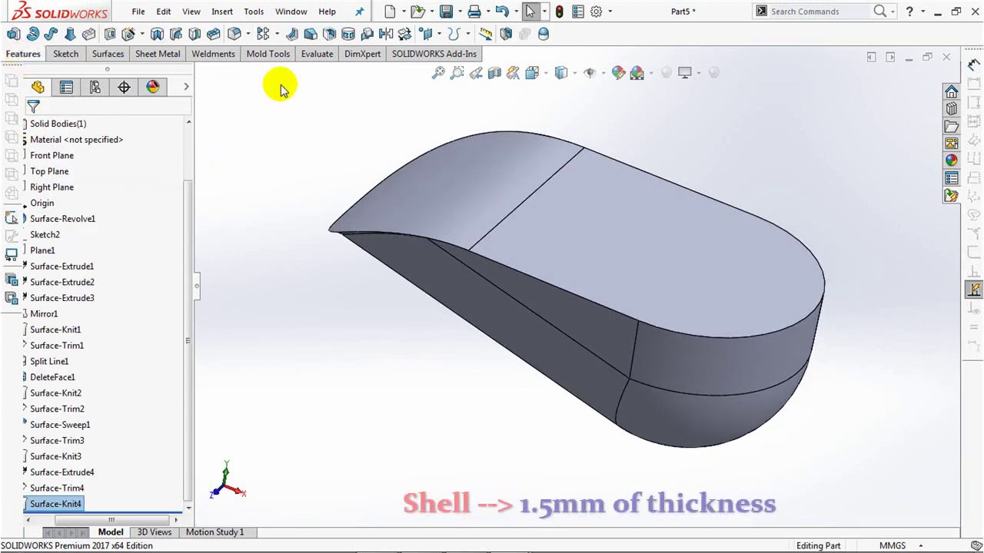
{"action": "left_click", "coordinate": [326, 33]}
{"action": "type", "text": "1.5"}
{"action": "key", "text": "Tab"}
{"action": "left_click", "coordinate": [479, 200]}
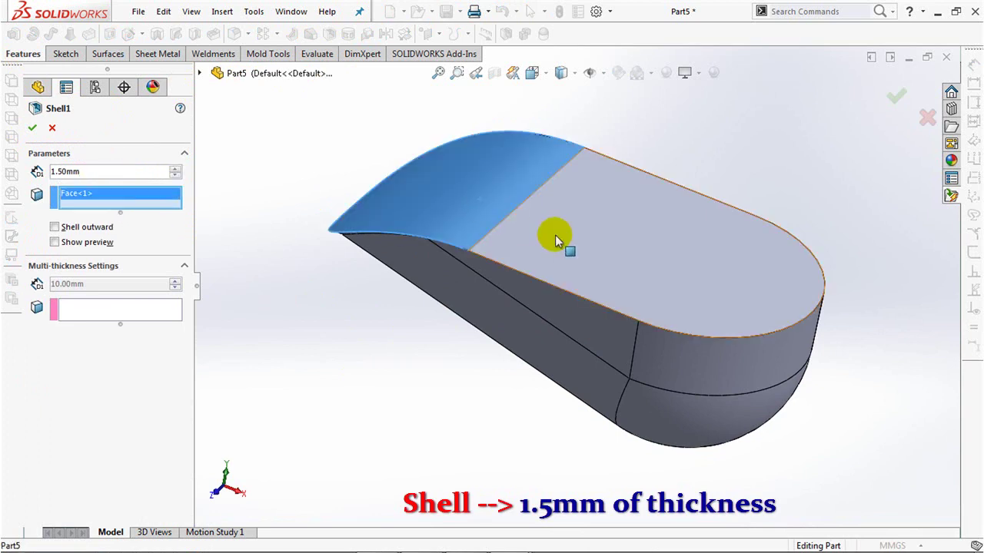
{"action": "left_click", "coordinate": [555, 236]}
{"action": "key", "text": "Return"}
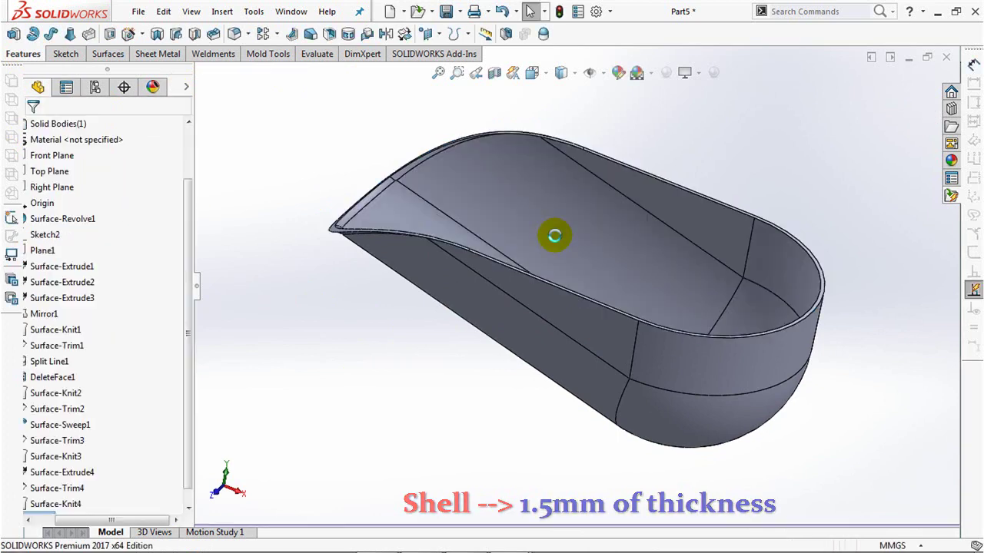
Orbit to inspect the hollow scoop and begin a fillet, selecting its radius value
{"action": "mouse_move", "coordinate": [526, 235]}
{"action": "middle_mouse_down"}
{"action": "mouse_move", "coordinate": [597, 339]}
{"action": "mouse_move", "coordinate": [589, 292]}
{"action": "middle_mouse_up"}
{"action": "left_click", "coordinate": [234, 35]}
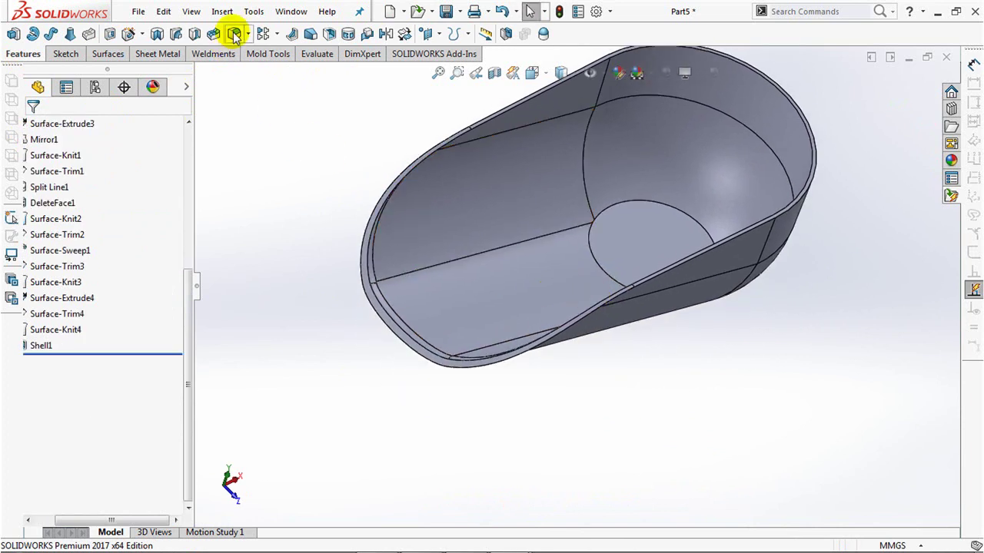
{"action": "double_click", "coordinate": [101, 419]}
Fillet one rim edge of the scoop at 4 mm radius
{"action": "type", "text": "4"}
{"action": "key", "text": "Tab"}
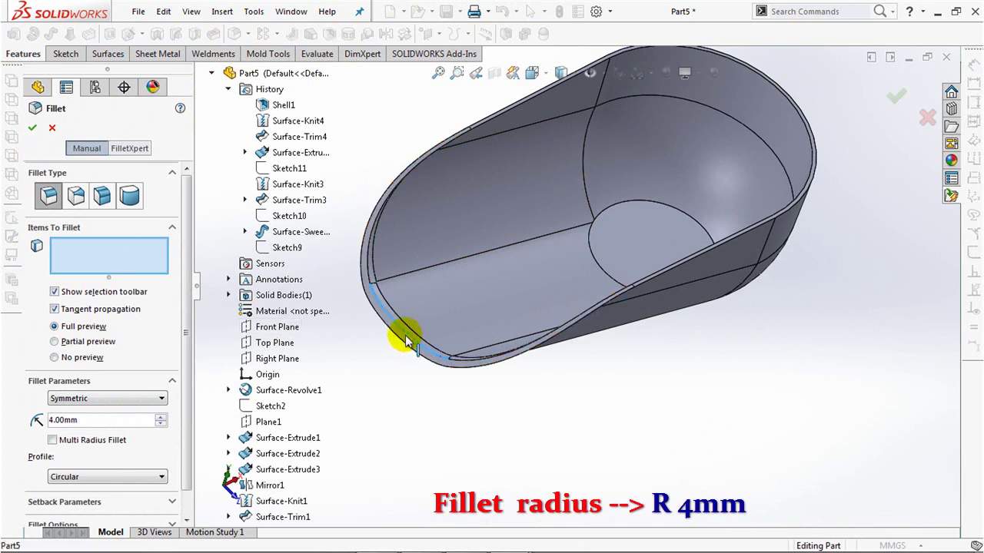
{"action": "left_click", "coordinate": [404, 335]}
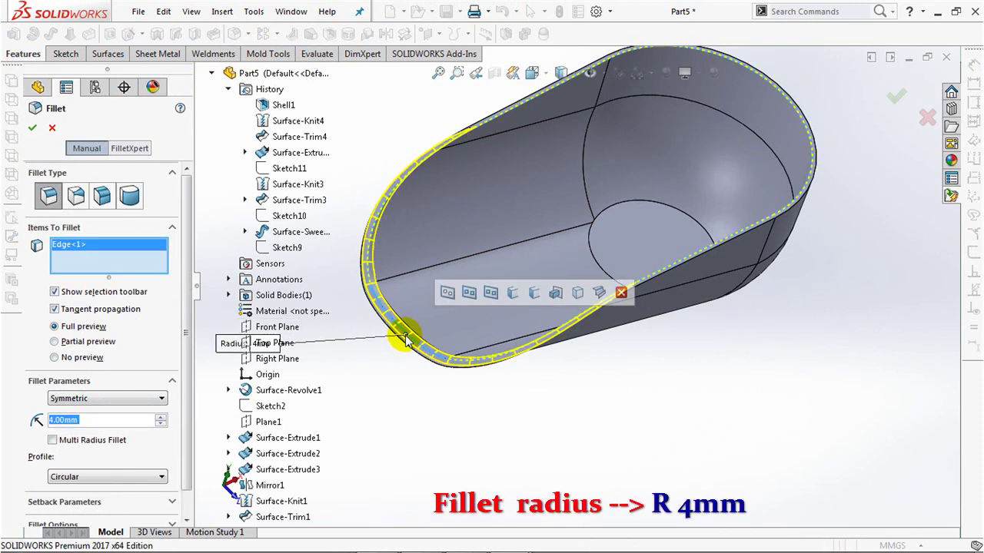
{"action": "left_click", "coordinate": [55, 310]}
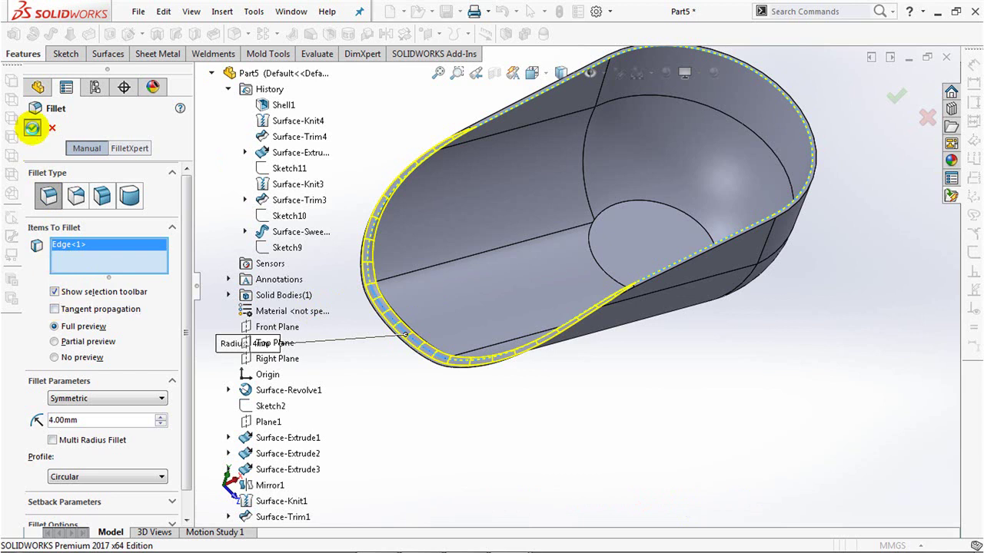
{"action": "left_click", "coordinate": [32, 128]}
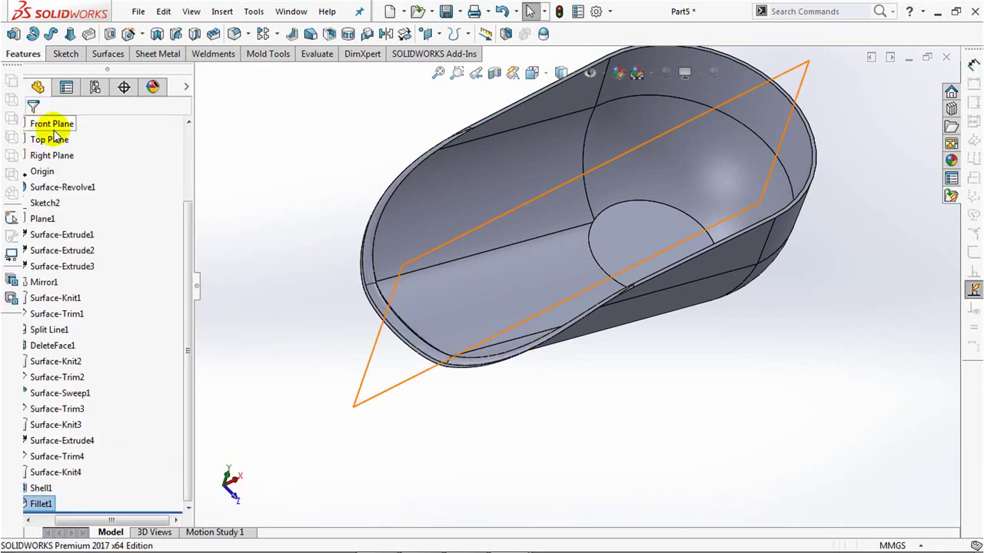
Apply a 1 mm fillet along the whole connected rim loop of 14 edges
{"action": "left_click", "coordinate": [234, 34]}
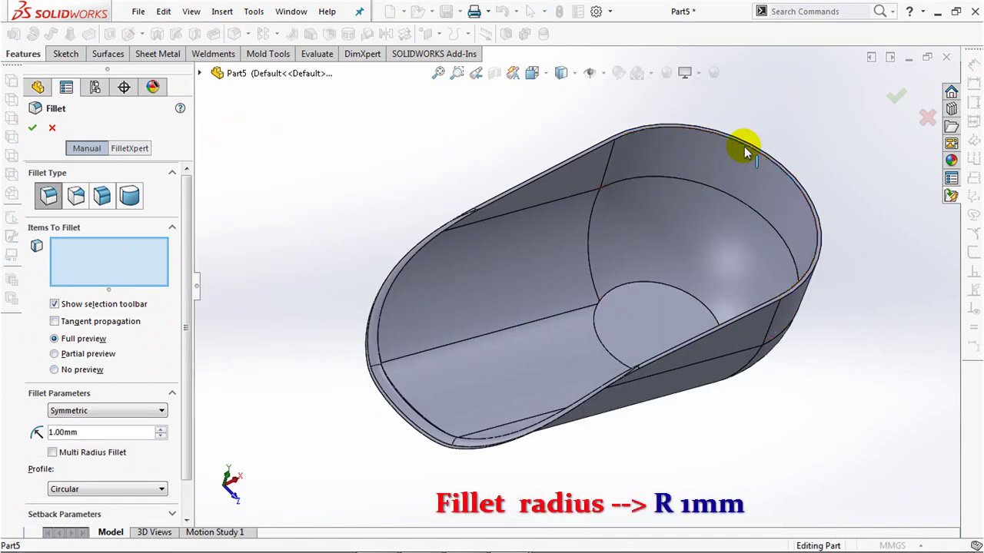
{"action": "left_click", "coordinate": [744, 150]}
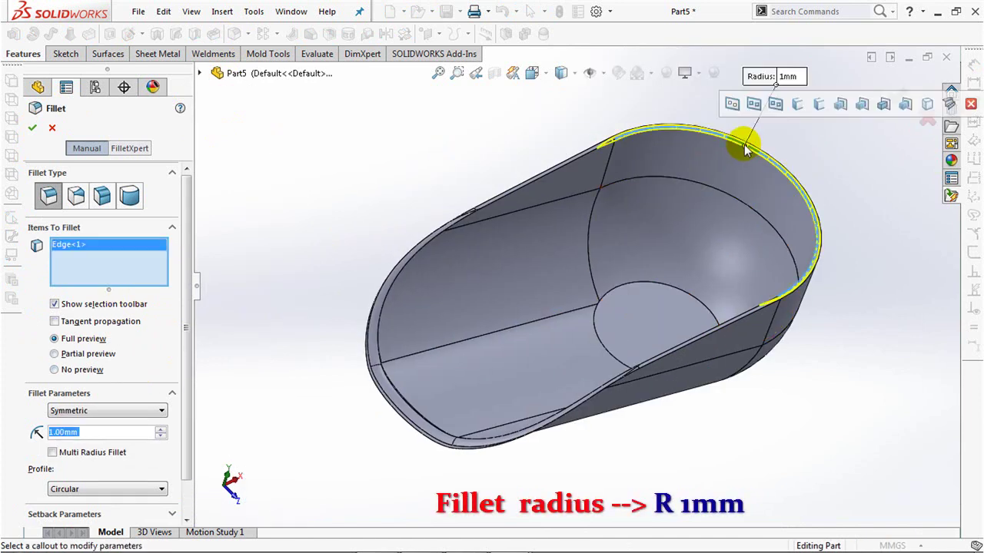
{"action": "left_click", "coordinate": [732, 106]}
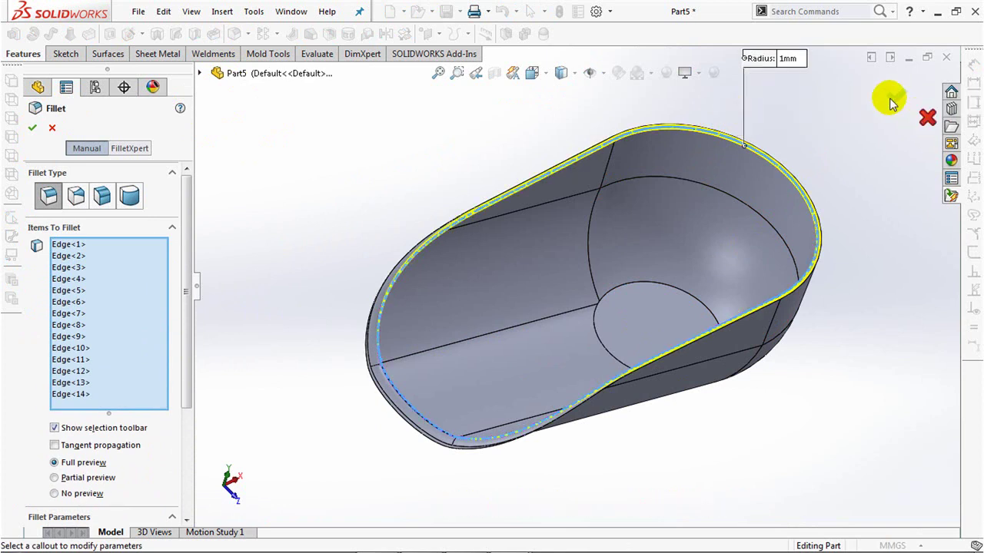
{"action": "left_click", "coordinate": [899, 98]}
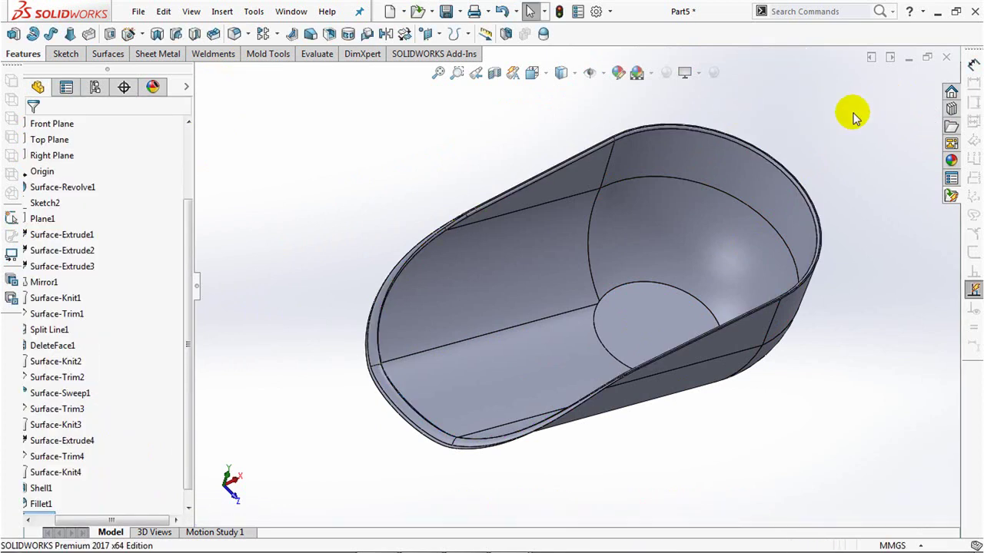
Create Plane2 from the rim face, offset 16 mm with the offset flipped below it
{"action": "left_click", "coordinate": [433, 36]}
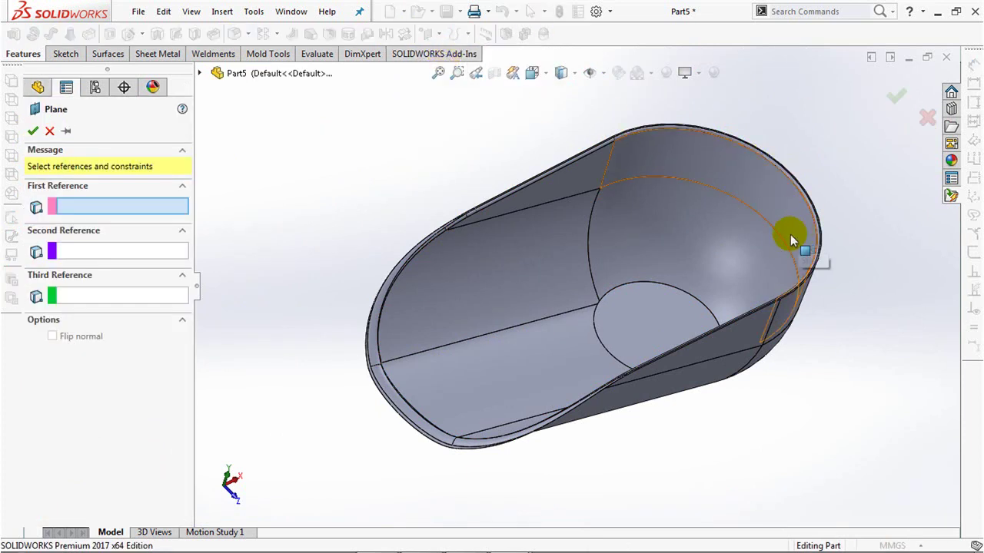
{"action": "scroll", "coordinate": [751, 266], "scroll_direction": "down", "scroll_amount": 5}
{"action": "scroll", "coordinate": [743, 171], "scroll_direction": "up", "scroll_amount": 2}
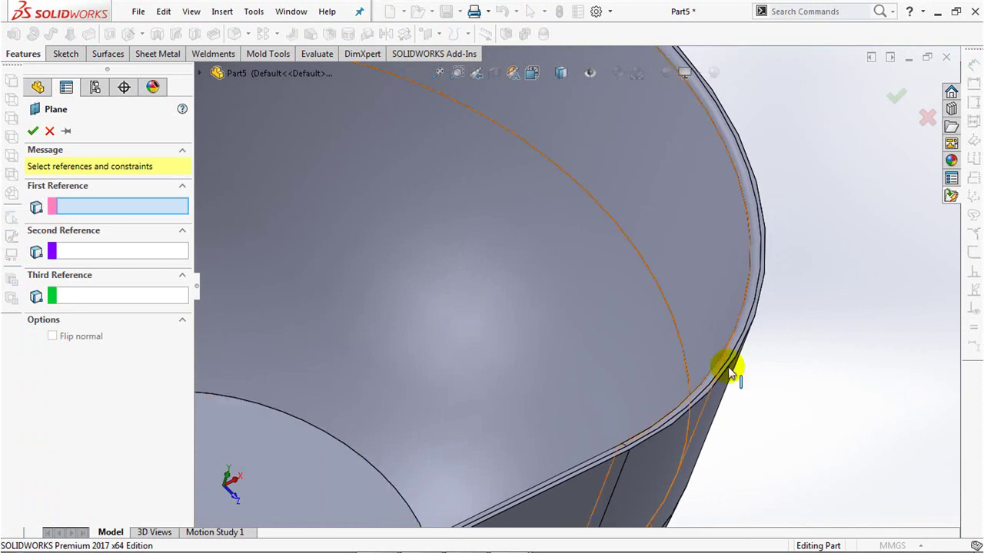
{"action": "scroll", "coordinate": [791, 349], "scroll_direction": "down", "scroll_amount": 2}
{"action": "left_click", "coordinate": [808, 336]}
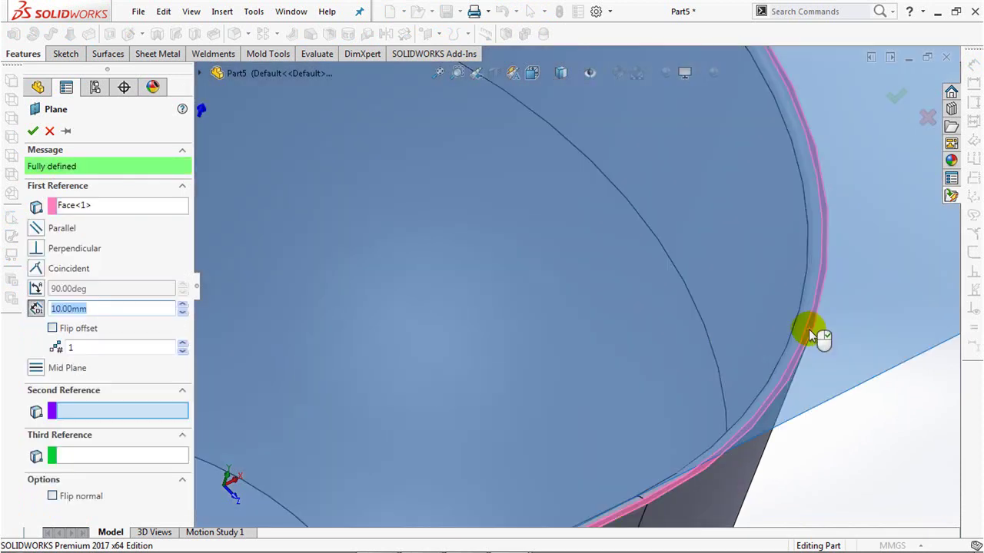
{"action": "key", "text": "f"}
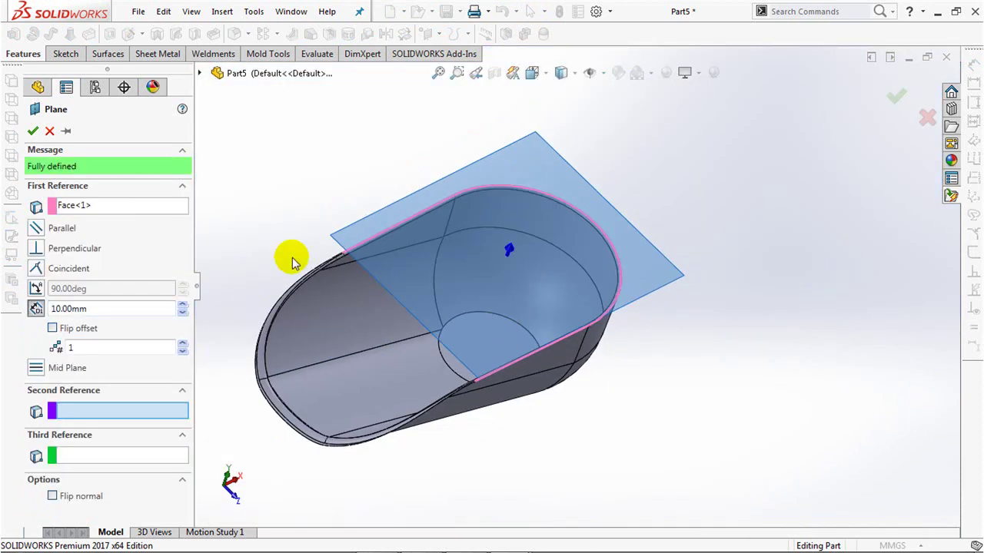
{"action": "middle_click_drag", "start_coordinate": [292, 261], "coordinate": [279, 189]}
{"action": "double_click", "coordinate": [92, 308]}
{"action": "key", "text": "BackSpace"}
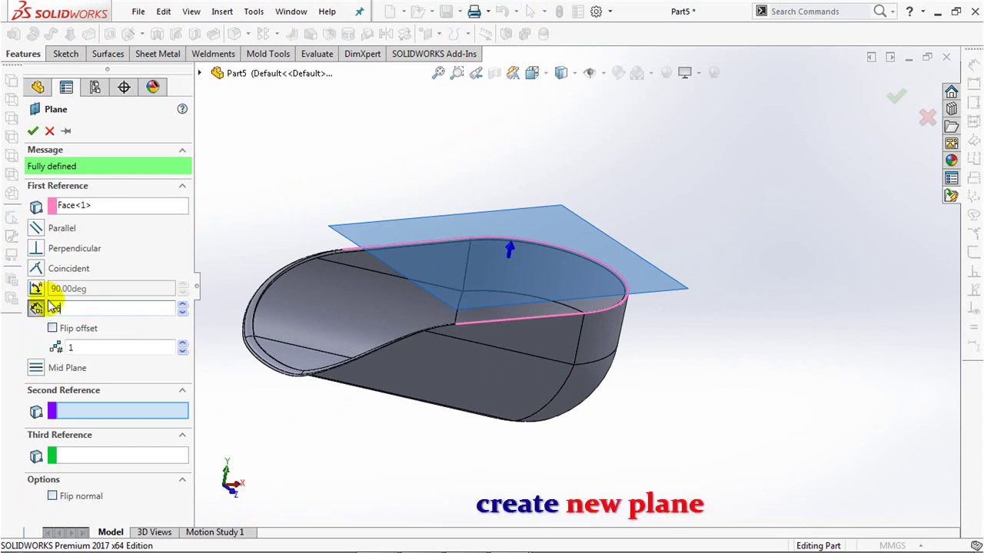
{"action": "type", "text": "16"}
{"action": "left_click", "coordinate": [52, 328]}
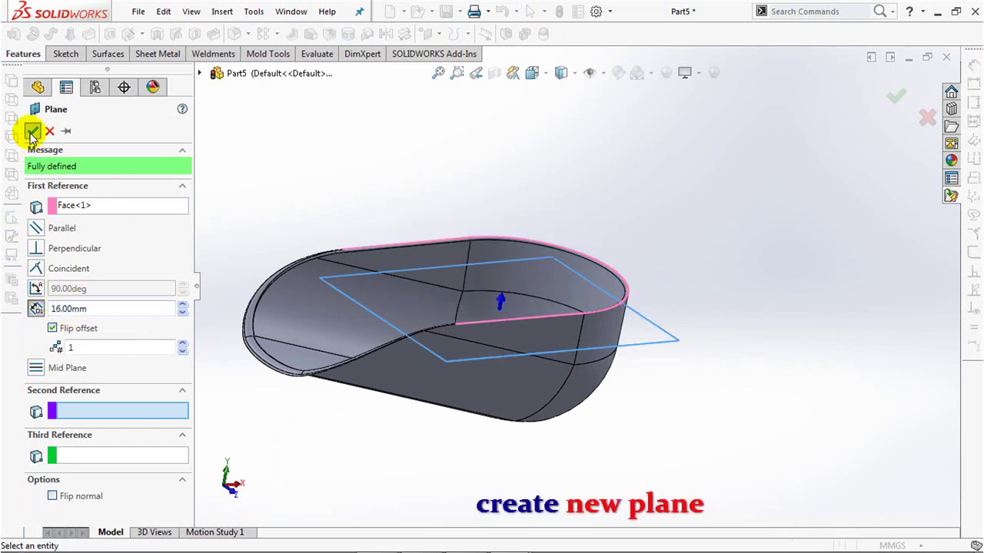
{"action": "left_click", "coordinate": [32, 134]}
Start a sketch on Plane2 and draw a horizontal centerline from the origin past the scoop
{"action": "left_click", "coordinate": [648, 323]}
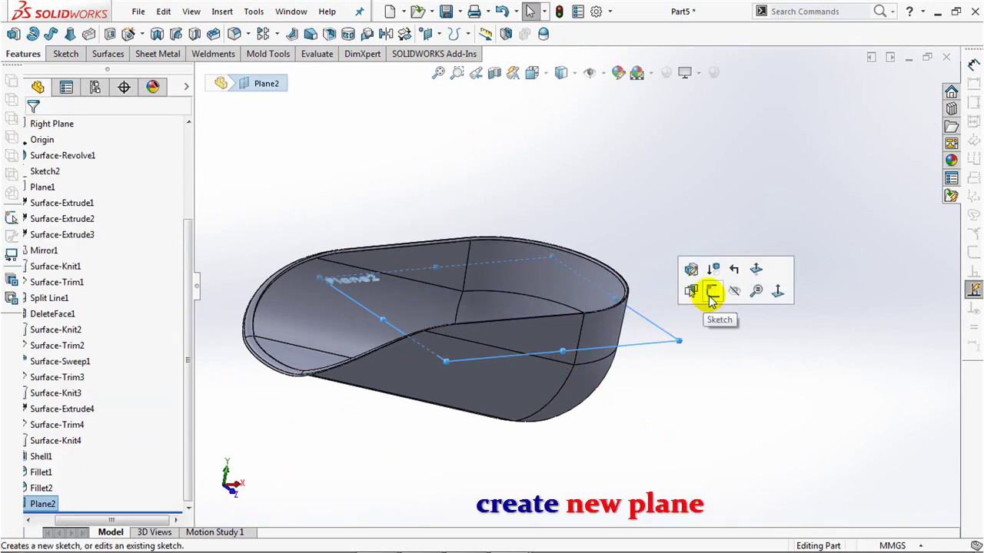
{"action": "left_click", "coordinate": [712, 291]}
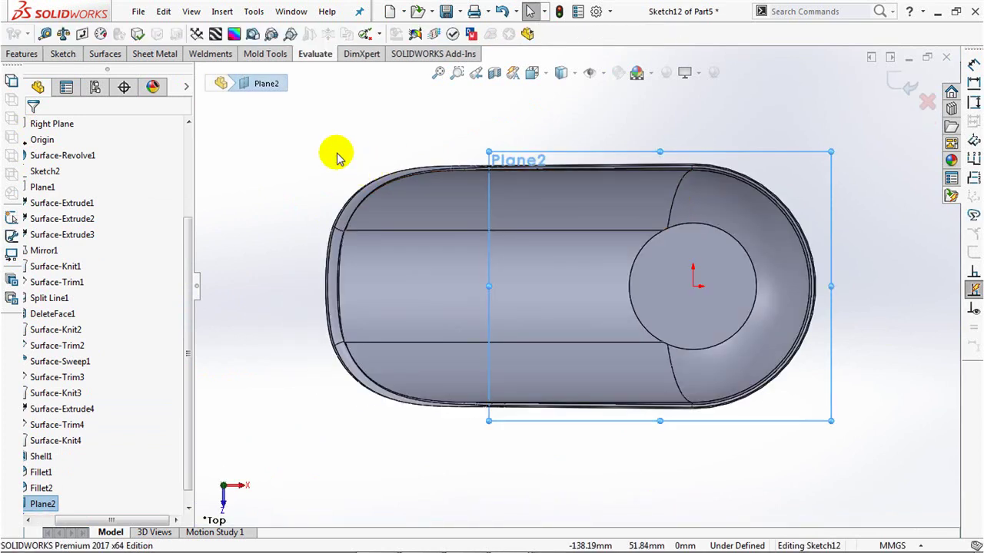
{"action": "middle_click_drag", "start_coordinate": [667, 305], "coordinate": [558, 291], "text": "ctrl"}
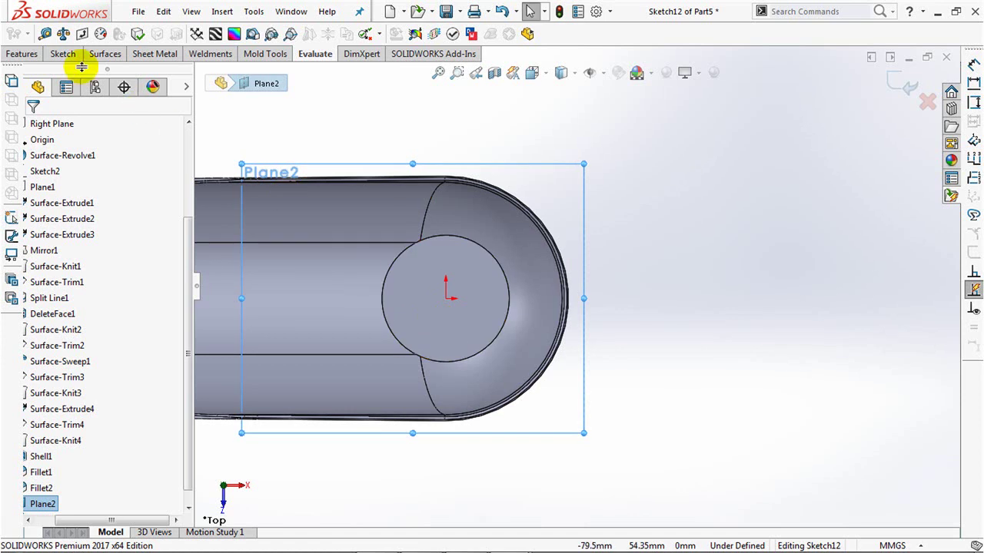
{"action": "left_click", "coordinate": [63, 55]}
{"action": "left_click", "coordinate": [87, 34]}
{"action": "left_click", "coordinate": [96, 66]}
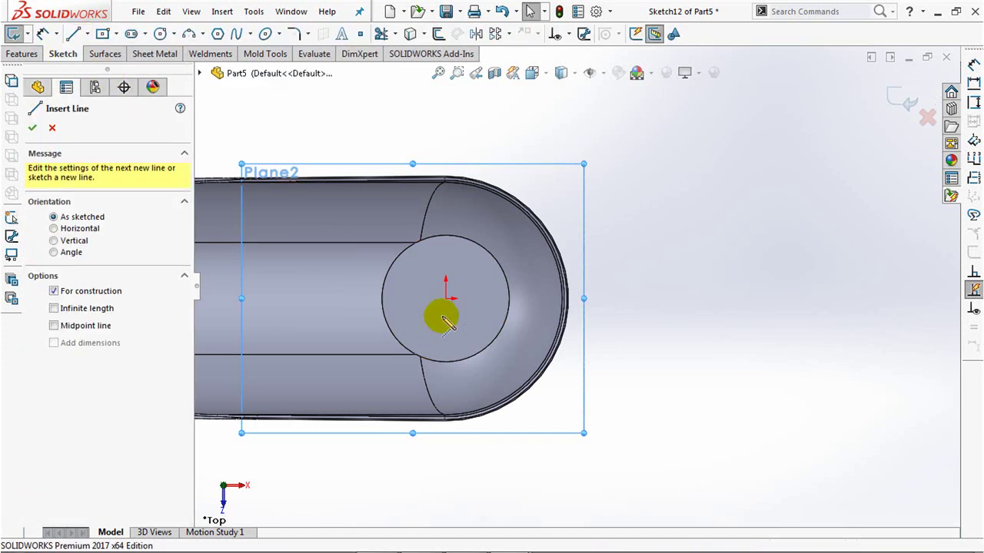
{"action": "left_click", "coordinate": [446, 300]}
{"action": "left_click", "coordinate": [446, 300]}
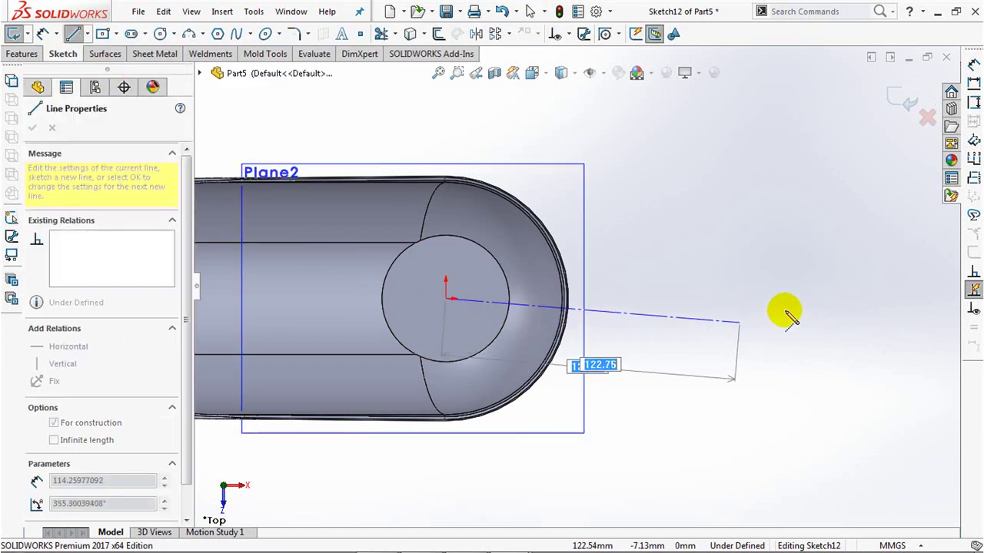
{"action": "left_click", "coordinate": [881, 300]}
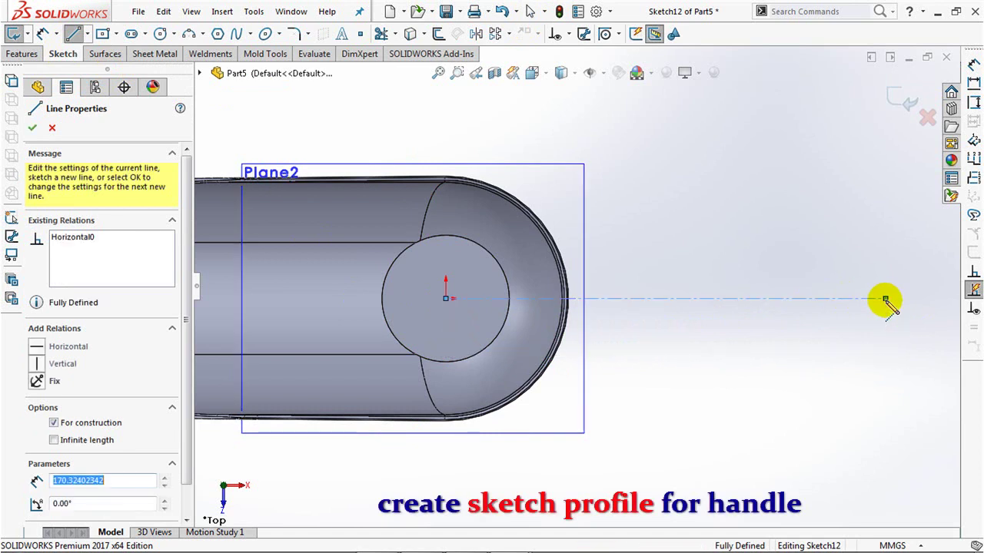
{"action": "right_click", "coordinate": [812, 312]}
{"action": "left_click", "coordinate": [803, 325]}
Add a vertical midpoint centerline crossing the horizontal one
{"action": "left_click", "coordinate": [87, 34]}
{"action": "left_click", "coordinate": [94, 68]}
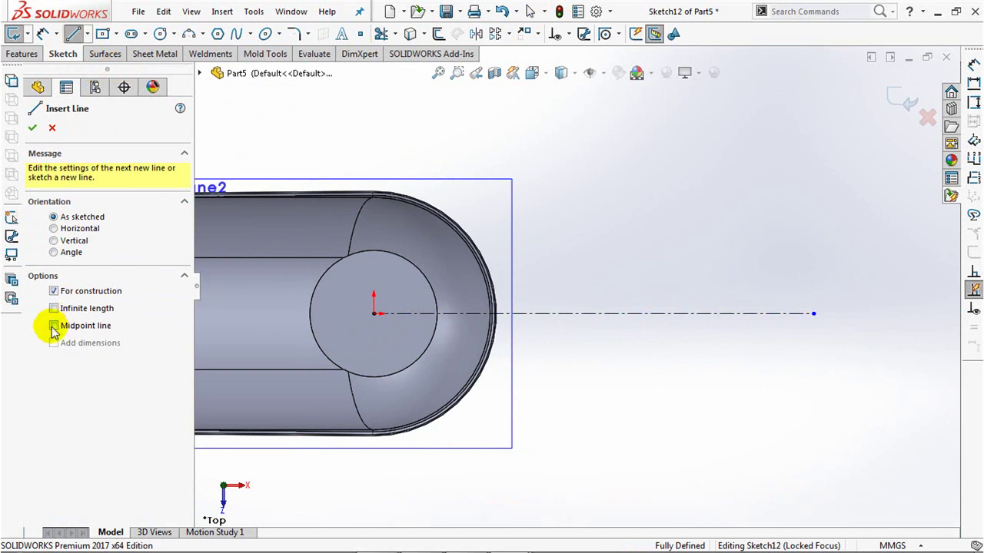
{"action": "left_click", "coordinate": [564, 313]}
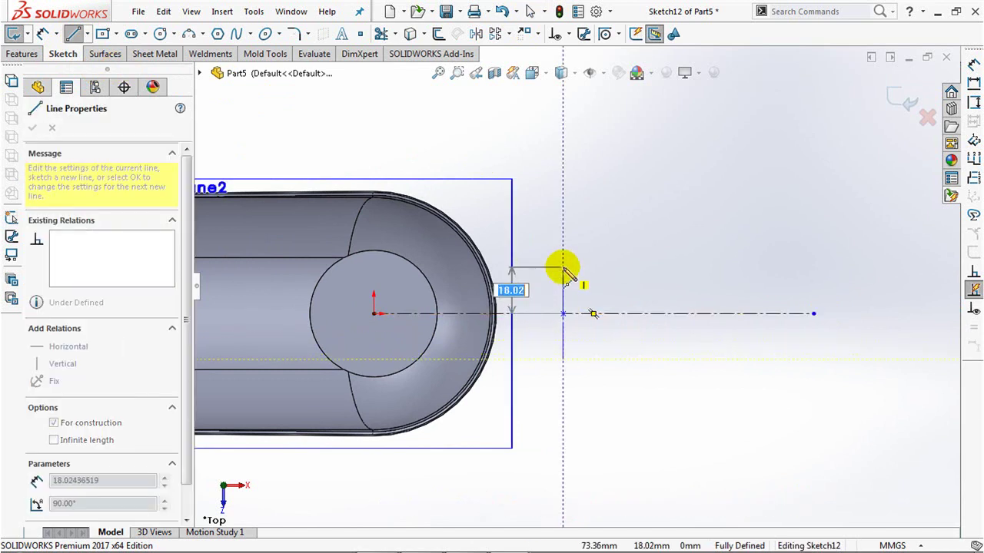
{"action": "left_click", "coordinate": [564, 268]}
{"action": "right_click", "coordinate": [564, 268]}
{"action": "left_click", "coordinate": [600, 279]}
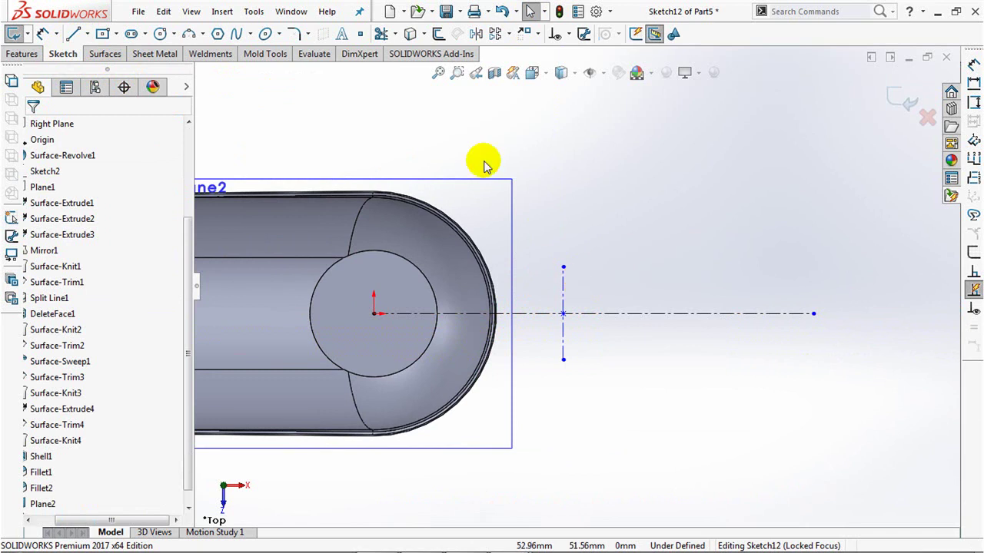
Draw two joined three-point arcs from the vertical centerline's top to the horizontal centerline's end
{"action": "left_click", "coordinate": [189, 34]}
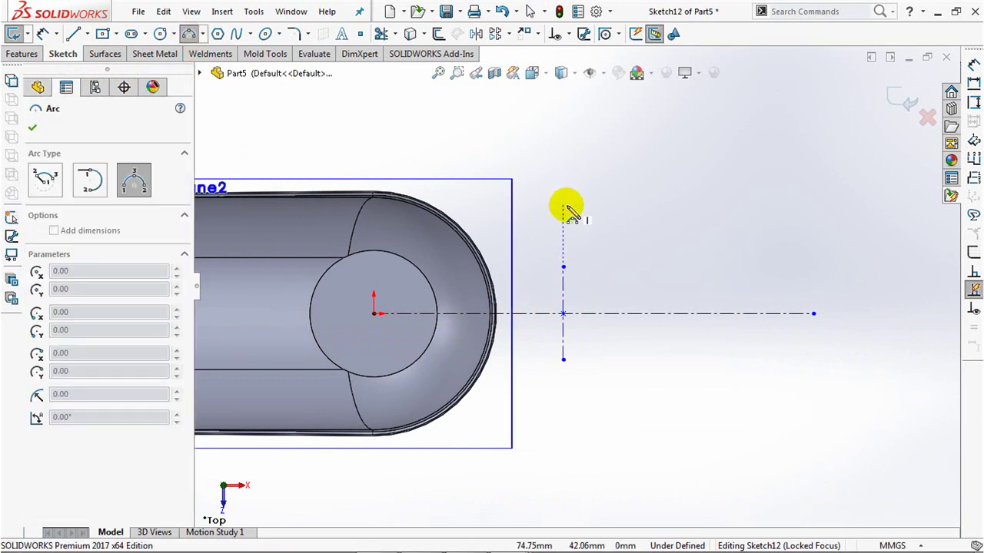
{"action": "left_click", "coordinate": [563, 267]}
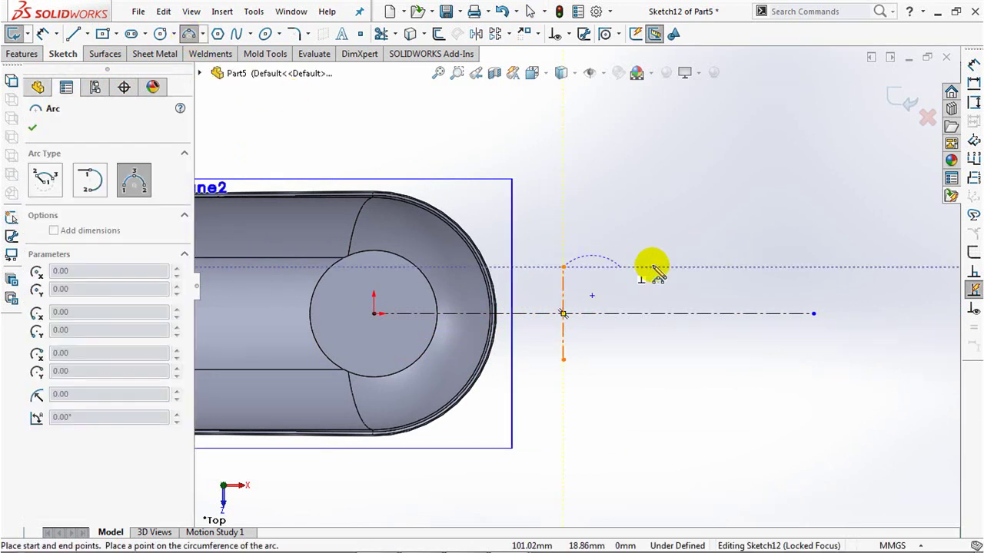
{"action": "left_click", "coordinate": [772, 266]}
{"action": "left_click", "coordinate": [689, 256]}
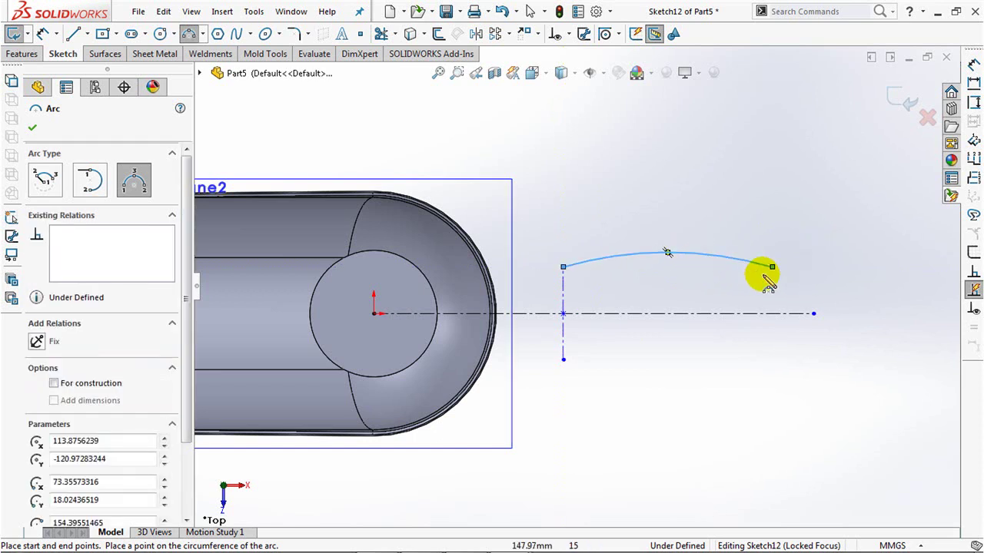
{"action": "left_click", "coordinate": [813, 314]}
{"action": "left_click", "coordinate": [771, 266]}
{"action": "left_click", "coordinate": [786, 276]}
{"action": "right_click", "coordinate": [787, 277]}
{"action": "left_click", "coordinate": [806, 287]}
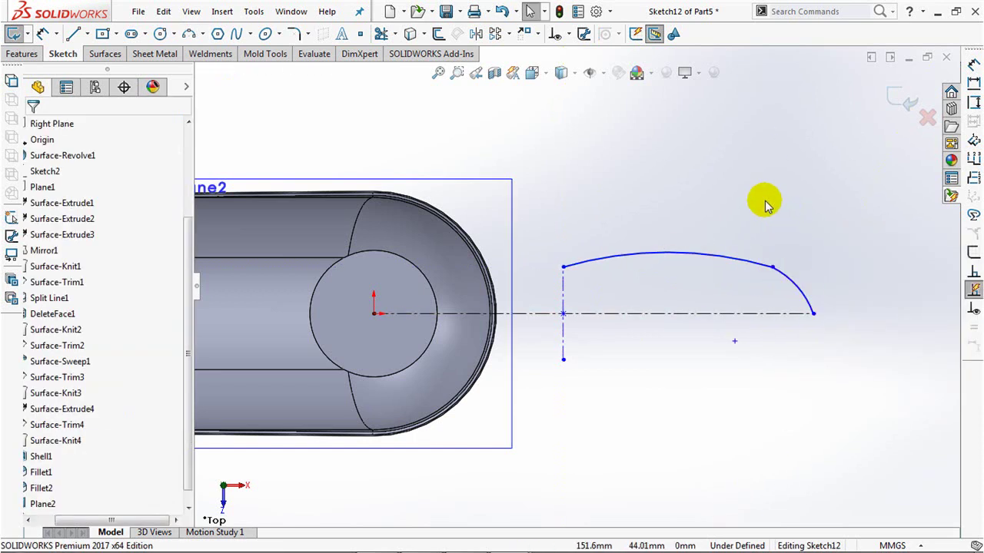
Add relations: align the arc endpoints horizontally and make the arc end coincident with the centerline
{"action": "left_click", "coordinate": [568, 34]}
{"action": "left_click", "coordinate": [577, 67]}
{"action": "left_click", "coordinate": [564, 266]}
{"action": "left_click", "coordinate": [771, 266]}
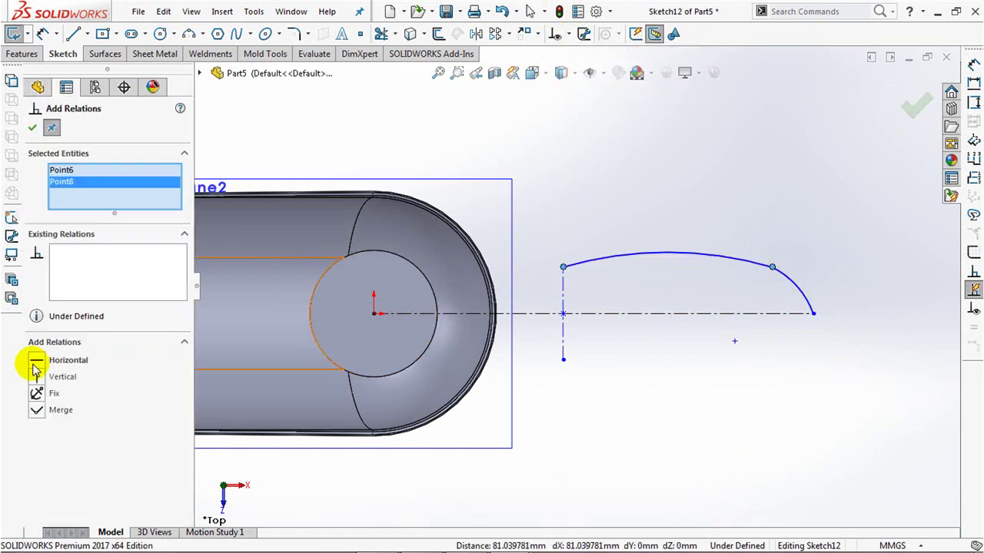
{"action": "left_click", "coordinate": [791, 280]}
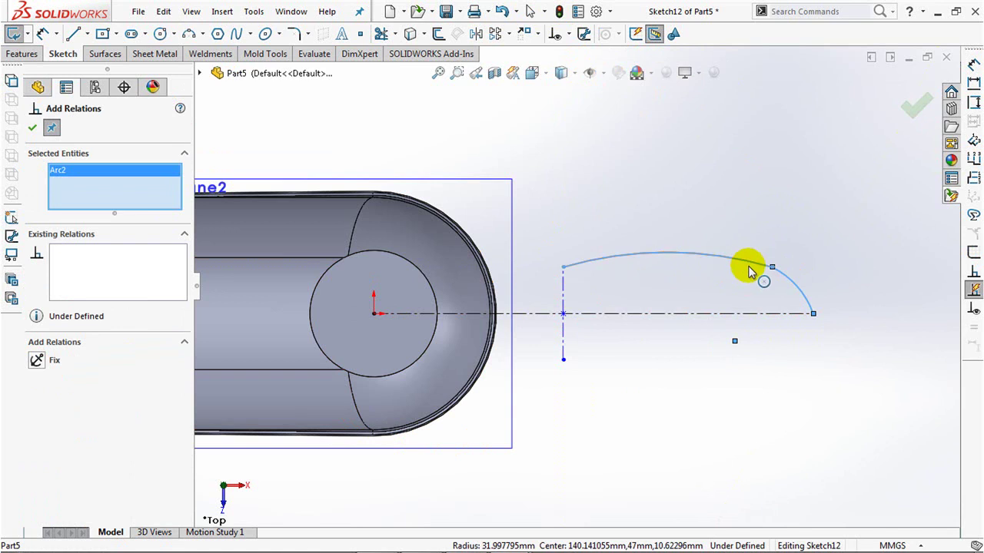
{"action": "left_click", "coordinate": [749, 265]}
{"action": "left_click", "coordinate": [748, 346]}
{"action": "left_click", "coordinate": [715, 313]}
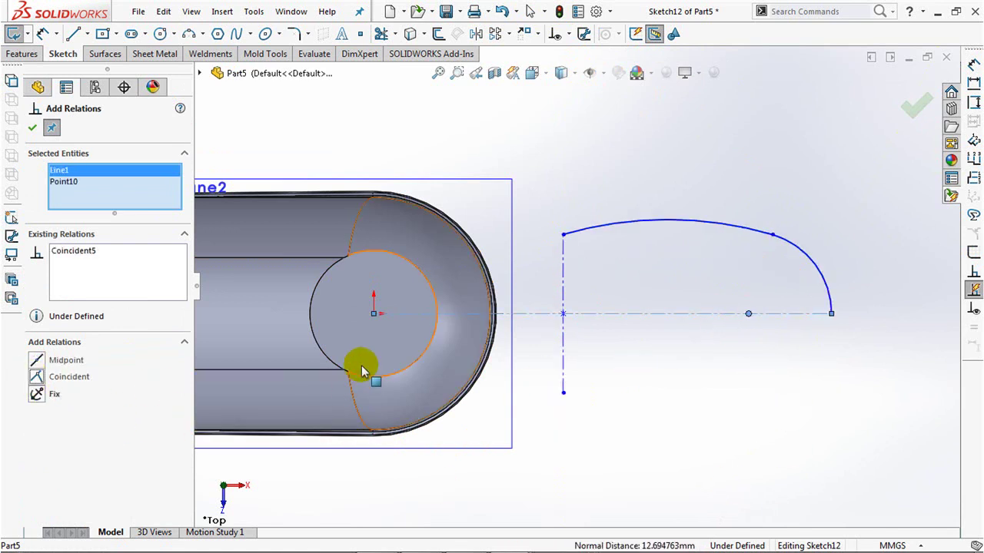
{"action": "left_click", "coordinate": [32, 128]}
Dimension the handle's overall length at 104 mm
{"action": "left_click", "coordinate": [668, 186]}
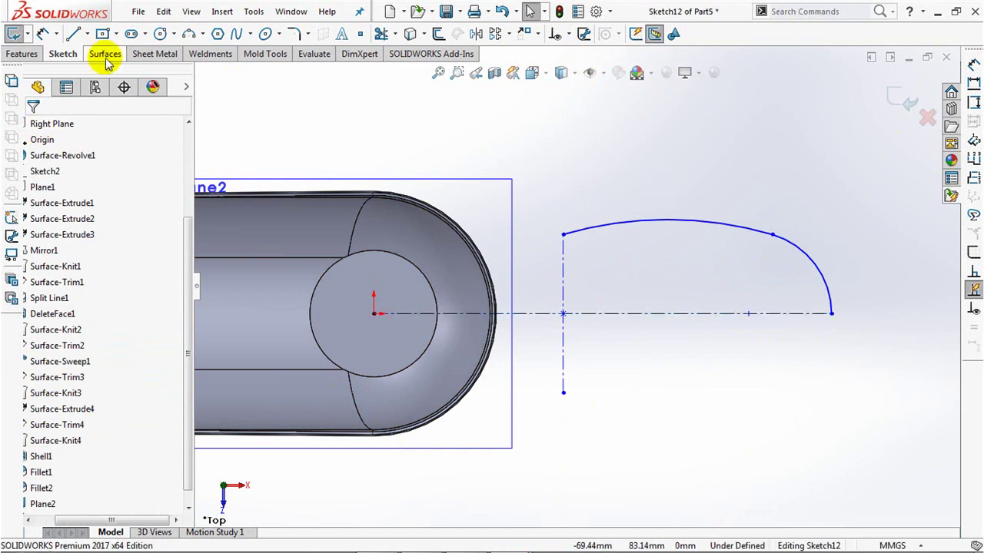
{"action": "left_click", "coordinate": [42, 35]}
{"action": "left_click", "coordinate": [832, 314]}
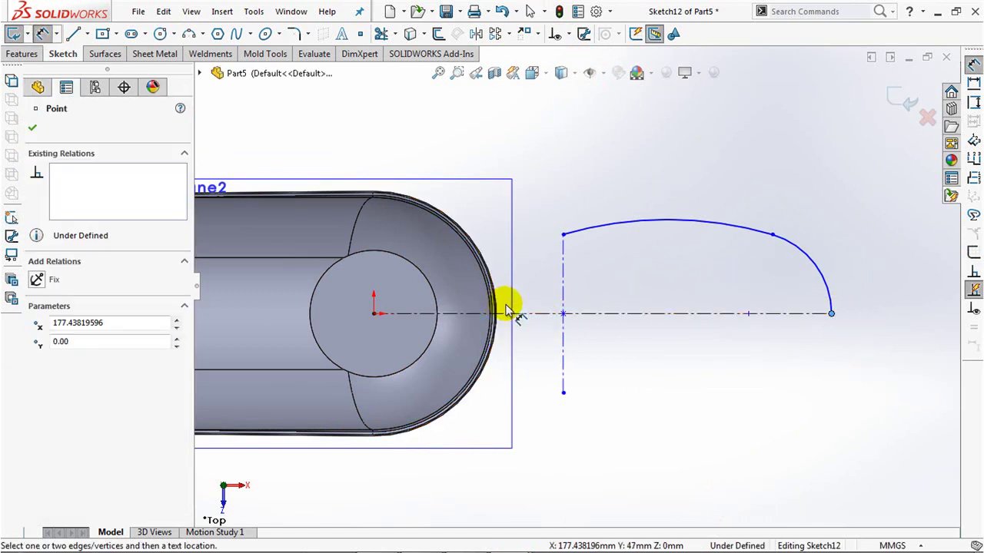
{"action": "scroll", "coordinate": [507, 311], "scroll_direction": "down", "scroll_amount": 1}
{"action": "scroll", "coordinate": [531, 315], "scroll_direction": "down", "scroll_amount": 1}
{"action": "scroll", "coordinate": [538, 311], "scroll_direction": "down", "scroll_amount": 1}
{"action": "scroll", "coordinate": [538, 309], "scroll_direction": "down", "scroll_amount": 1}
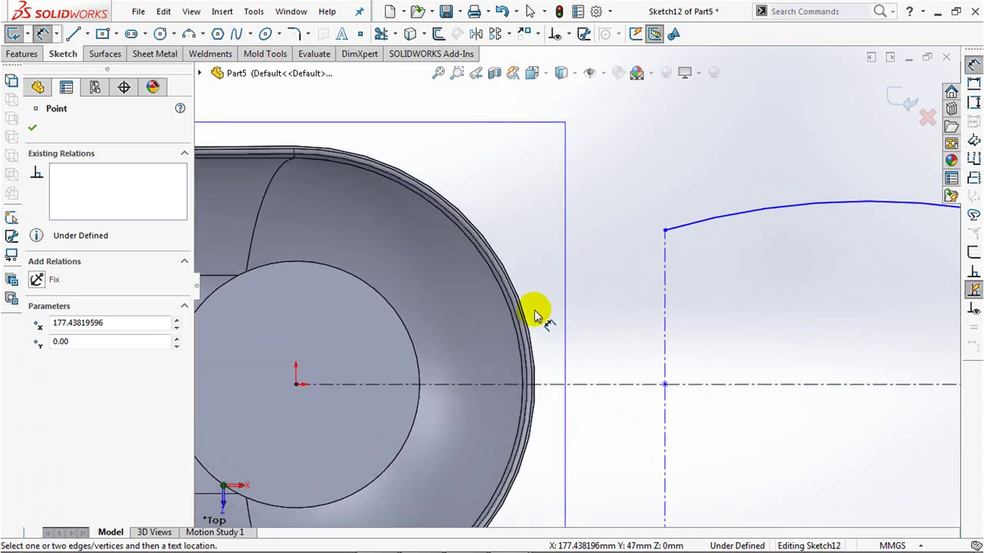
{"action": "scroll", "coordinate": [613, 254], "scroll_direction": "up", "scroll_amount": 1}
{"action": "scroll", "coordinate": [612, 266], "scroll_direction": "up", "scroll_amount": 2}
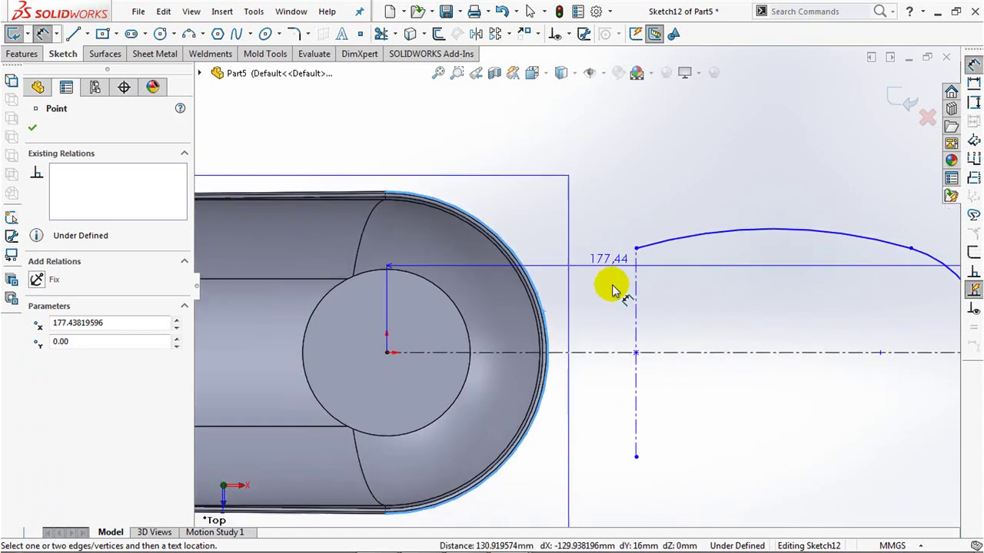
{"action": "scroll", "coordinate": [600, 286], "scroll_direction": "up", "scroll_amount": 2}
{"action": "left_click", "coordinate": [592, 143]}
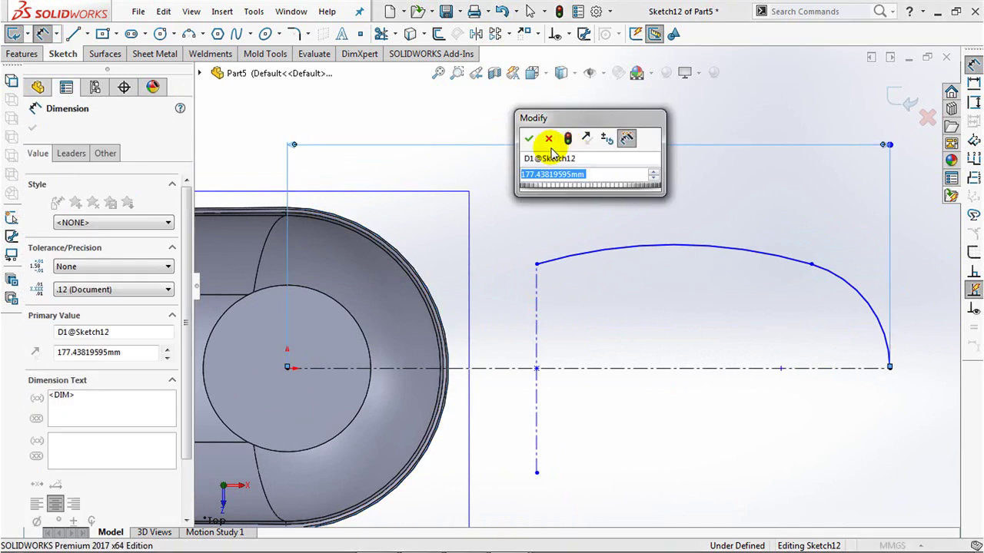
{"action": "left_click", "coordinate": [529, 138]}
{"action": "left_click", "coordinate": [71, 153]}
{"action": "left_click_drag", "start_coordinate": [185, 209], "coordinate": [175, 345]}
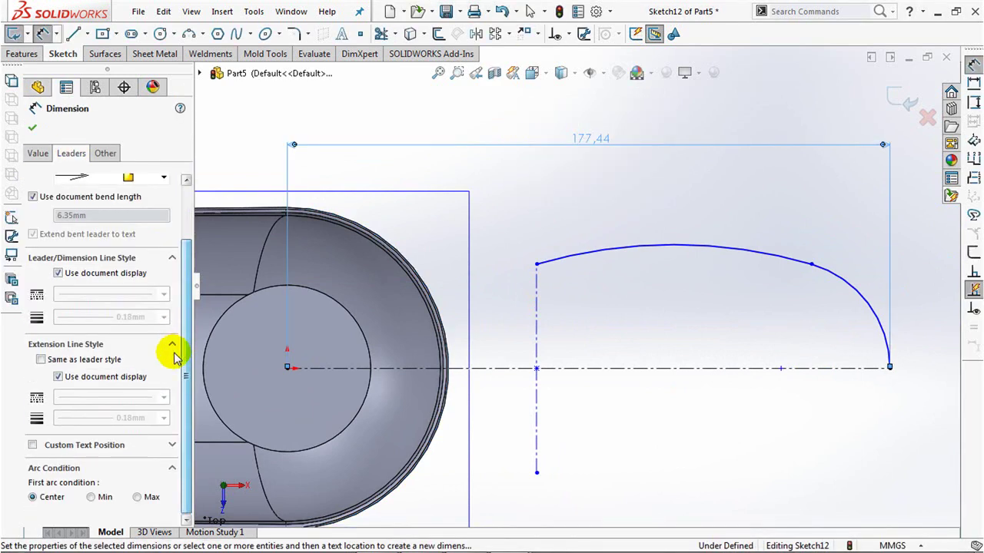
{"action": "double_click", "coordinate": [671, 139]}
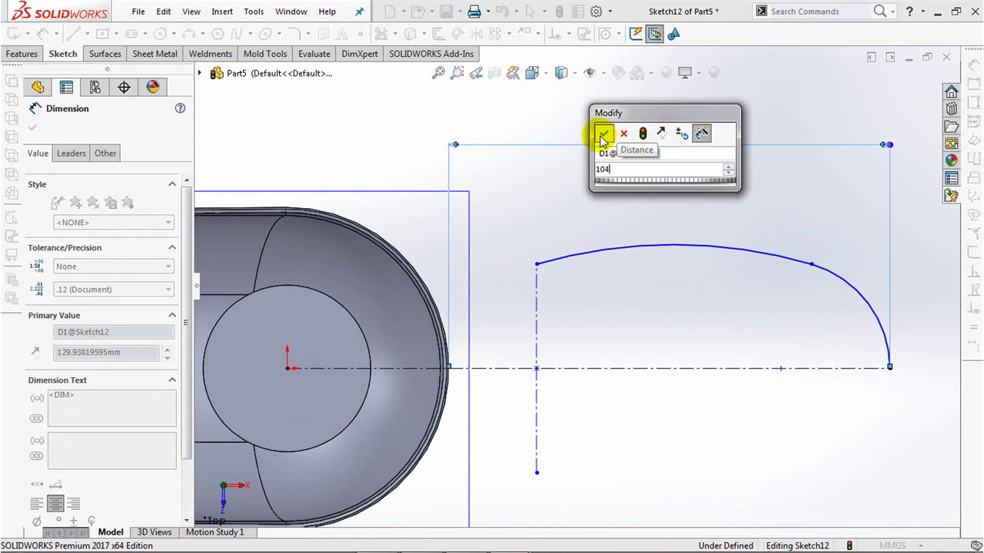
{"action": "left_click", "coordinate": [603, 134]}
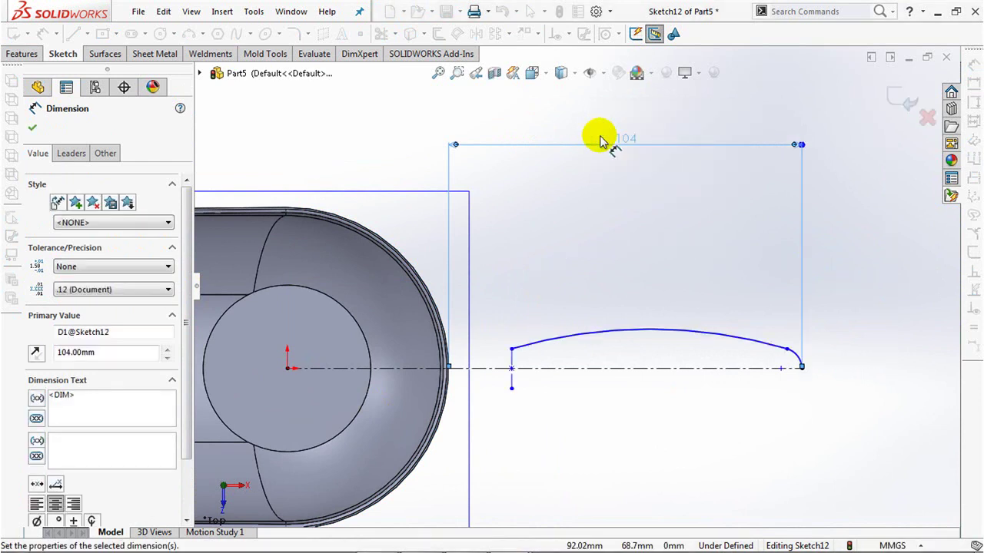
Dimension the vertical centerline at 11.63
{"action": "left_click", "coordinate": [512, 361]}
{"action": "left_click", "coordinate": [471, 381]}
{"action": "scroll", "coordinate": [488, 325], "scroll_direction": "down", "scroll_amount": 3}
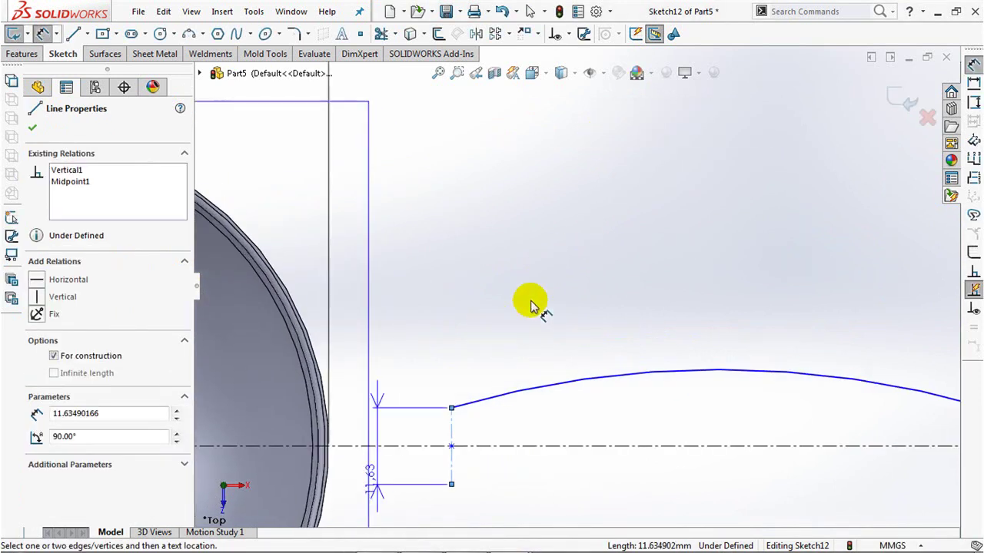
{"action": "scroll", "coordinate": [496, 327], "scroll_direction": "up", "scroll_amount": 2}
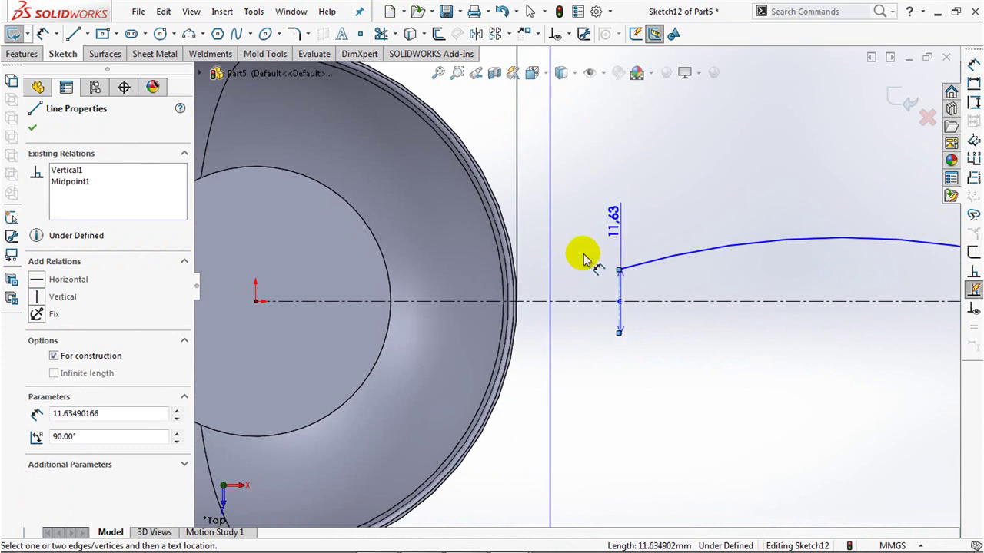
Set the scoop edge-to-arc distance to 22 mm, measured to the arc's nearest point
{"action": "left_click", "coordinate": [511, 243]}
{"action": "left_click", "coordinate": [619, 269]}
{"action": "scroll", "coordinate": [594, 202], "scroll_direction": "up", "scroll_amount": 3}
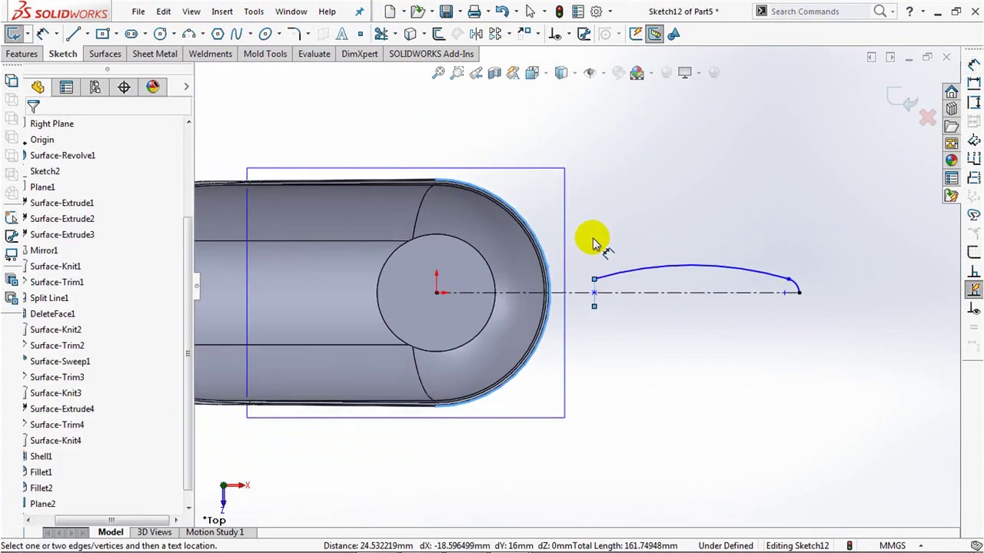
{"action": "left_click", "coordinate": [589, 214]}
{"action": "left_click", "coordinate": [536, 215]}
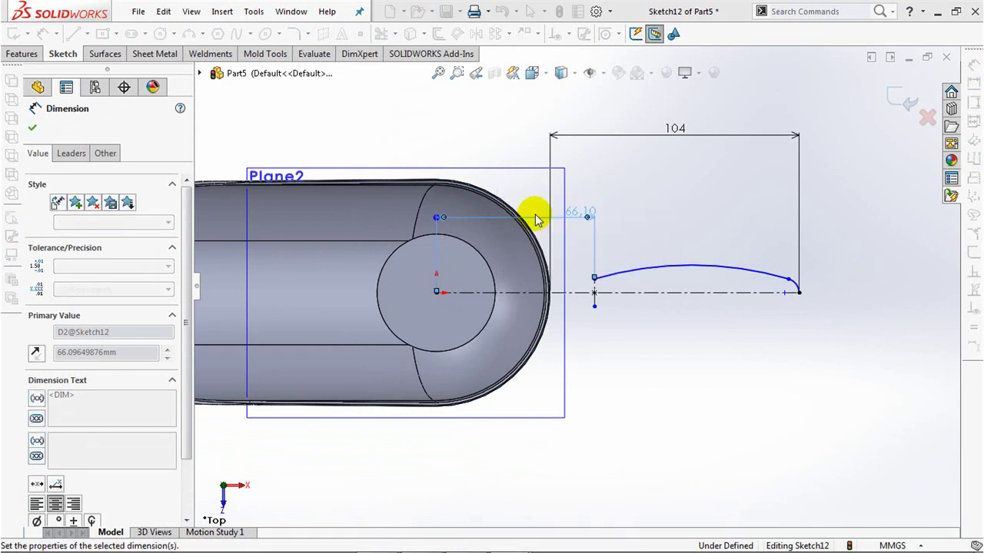
{"action": "left_click", "coordinate": [71, 153]}
{"action": "left_click_drag", "start_coordinate": [185, 230], "coordinate": [193, 332]}
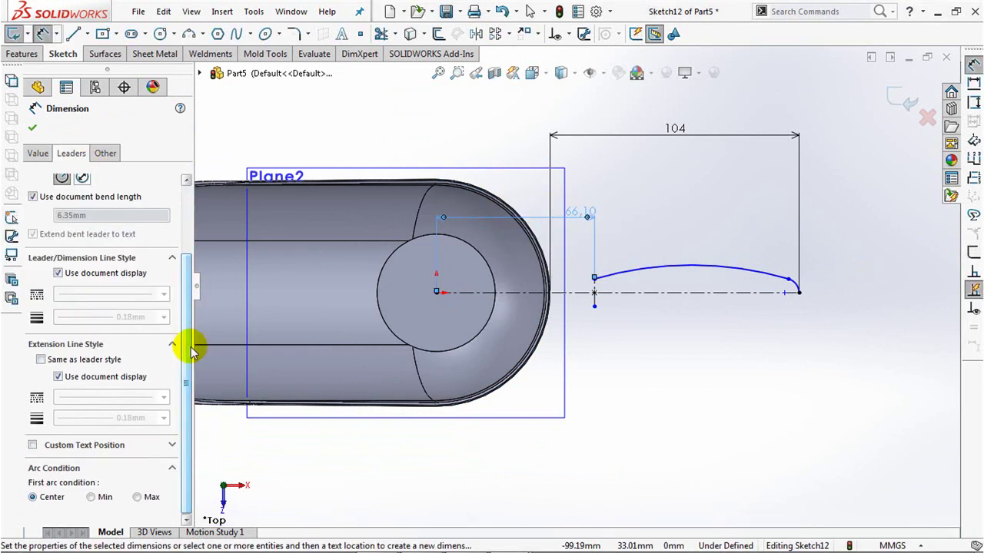
{"action": "left_click", "coordinate": [92, 498]}
{"action": "double_click", "coordinate": [583, 212]}
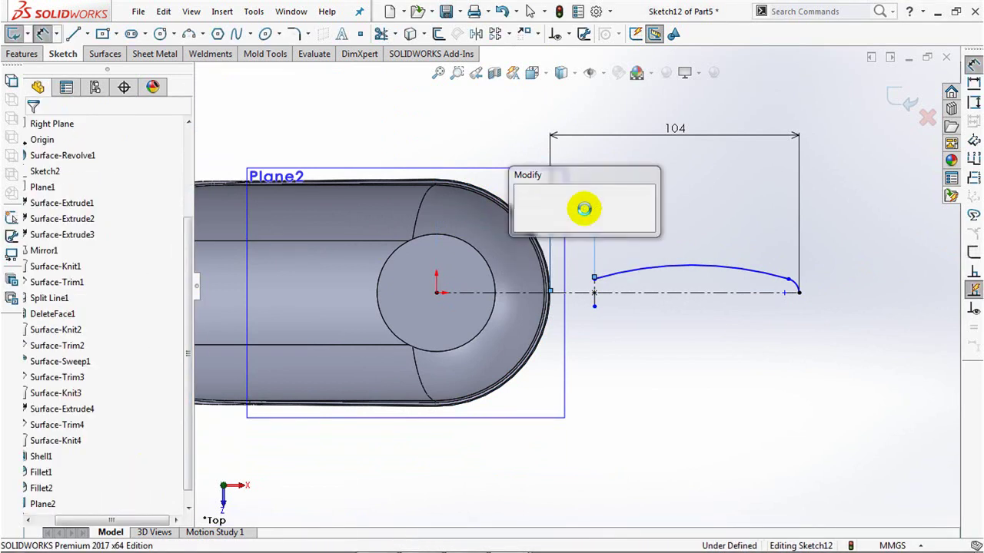
{"action": "type", "text": "22"}
{"action": "left_click", "coordinate": [522, 203]}
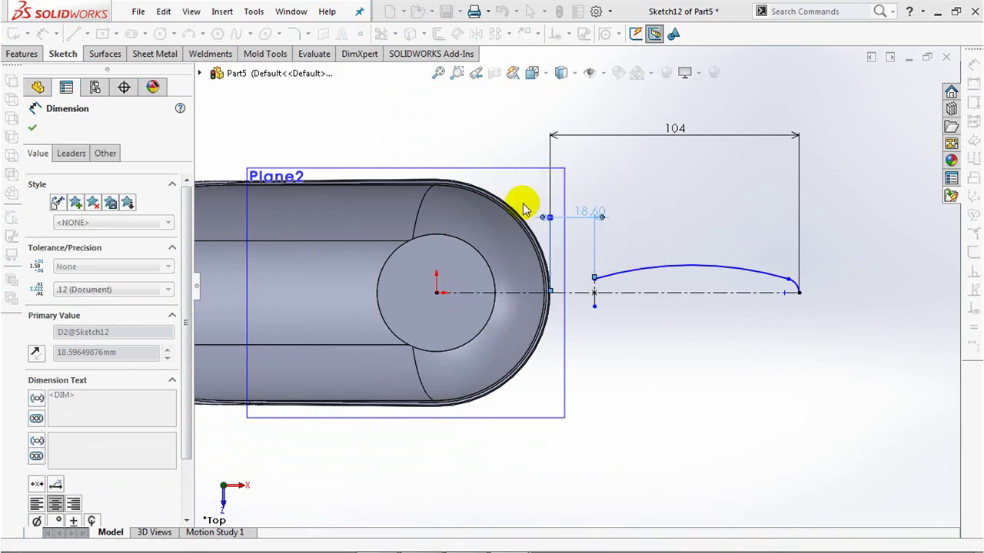
{"action": "key", "text": "Escape"}
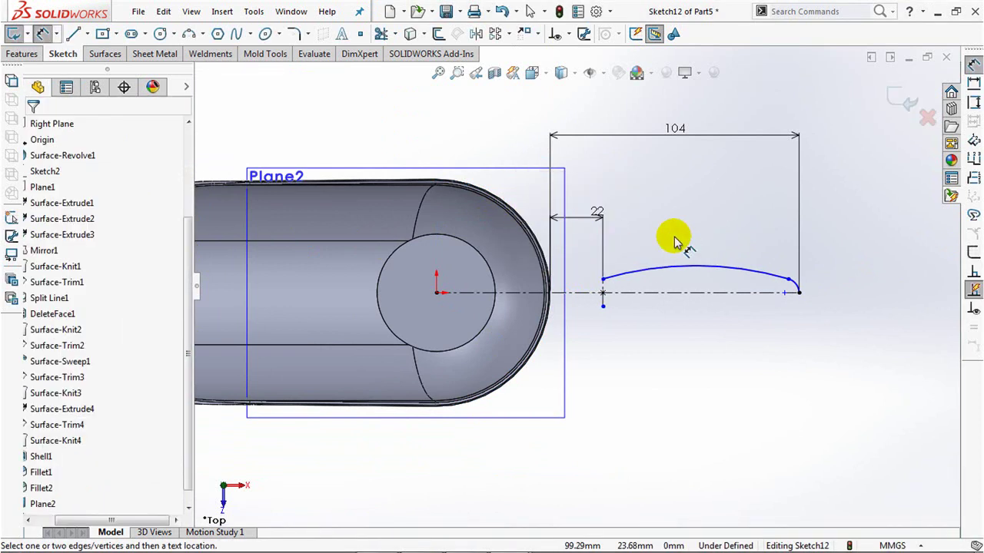
Dimension the arc end point 21 mm from the centreline
{"action": "left_click", "coordinate": [796, 285]}
{"action": "left_click", "coordinate": [757, 292]}
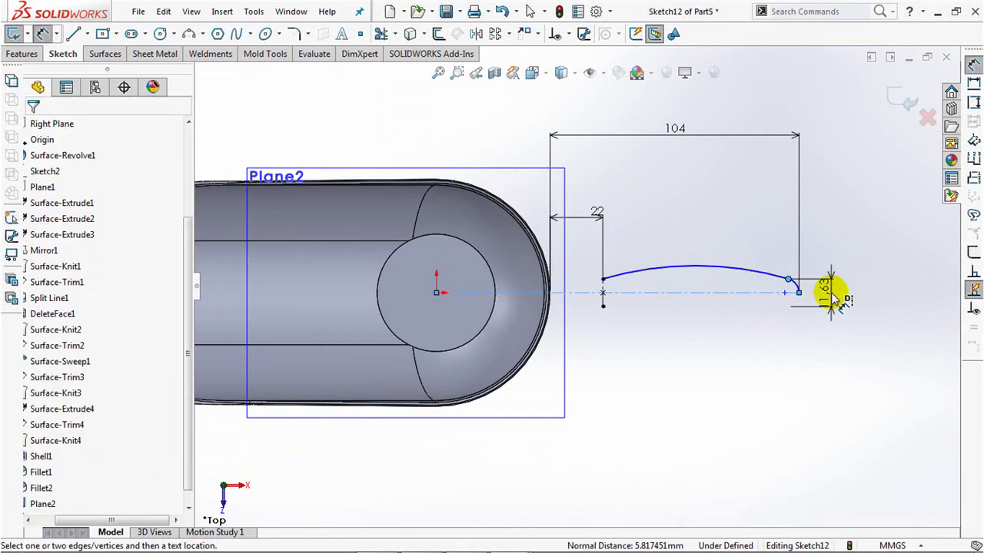
{"action": "left_click", "coordinate": [830, 296]}
{"action": "type", "text": "21"}
{"action": "left_click", "coordinate": [768, 283]}
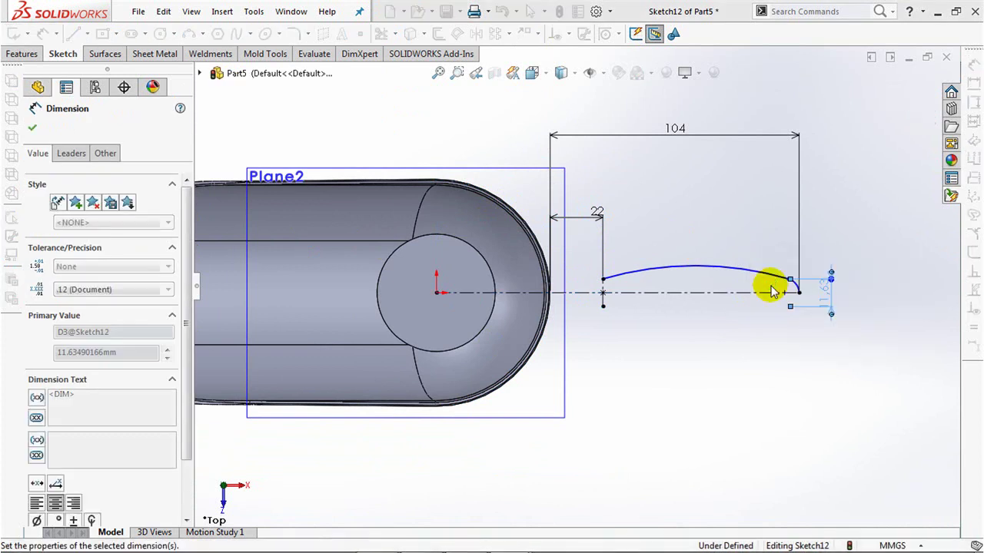
Dimension the end arc 25 mm from the centreline using its nearest point, then exit the sketch
{"action": "left_click", "coordinate": [697, 264]}
{"action": "left_click", "coordinate": [699, 293]}
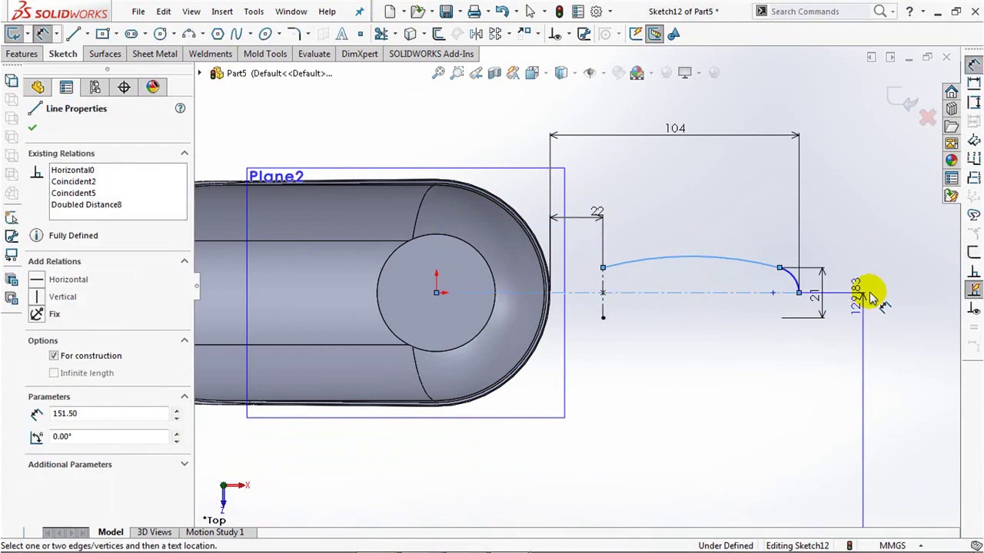
{"action": "left_click", "coordinate": [876, 296]}
{"action": "left_click", "coordinate": [807, 276]}
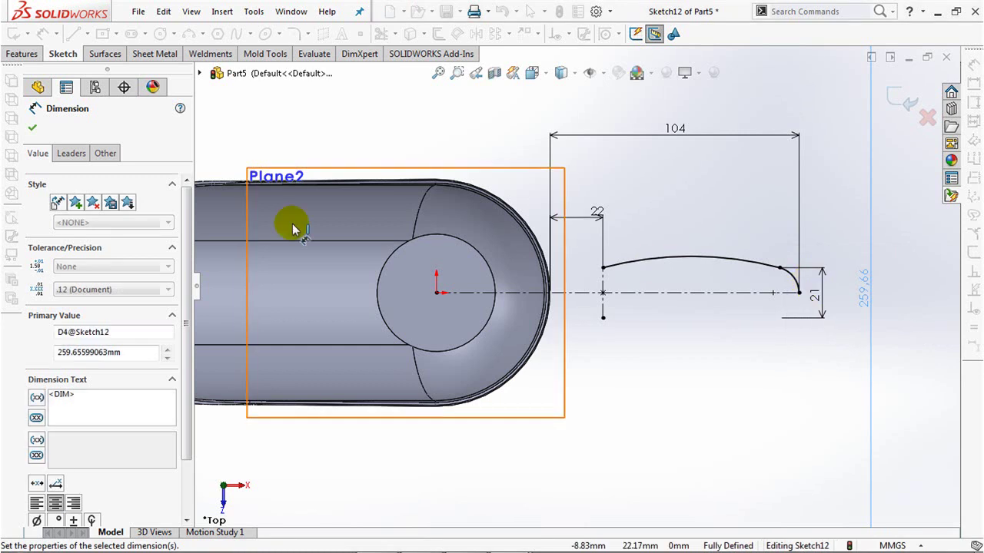
{"action": "left_click", "coordinate": [70, 156]}
{"action": "left_click_drag", "start_coordinate": [184, 220], "coordinate": [187, 351]}
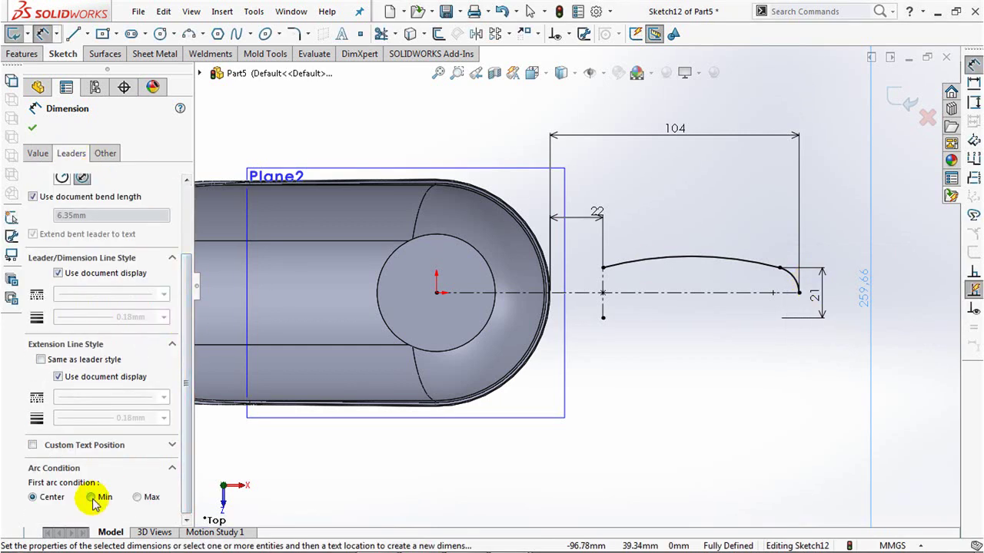
{"action": "left_click", "coordinate": [515, 296]}
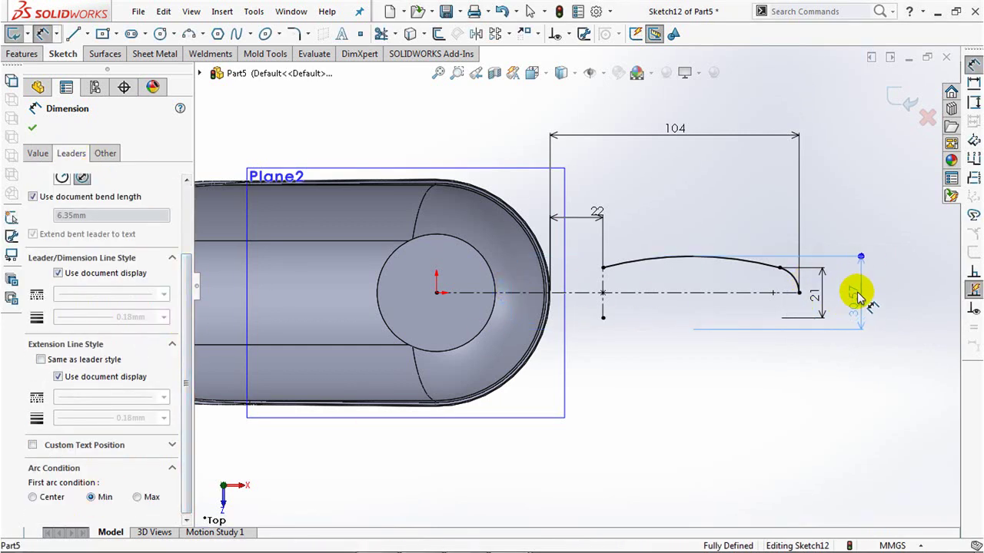
{"action": "left_click", "coordinate": [857, 296]}
{"action": "type", "text": "25"}
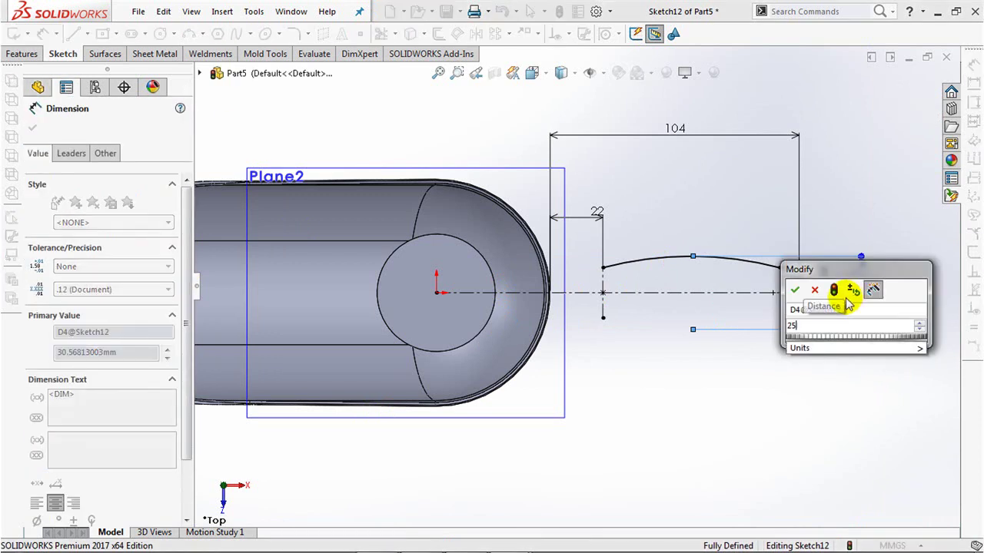
{"action": "left_click", "coordinate": [795, 290]}
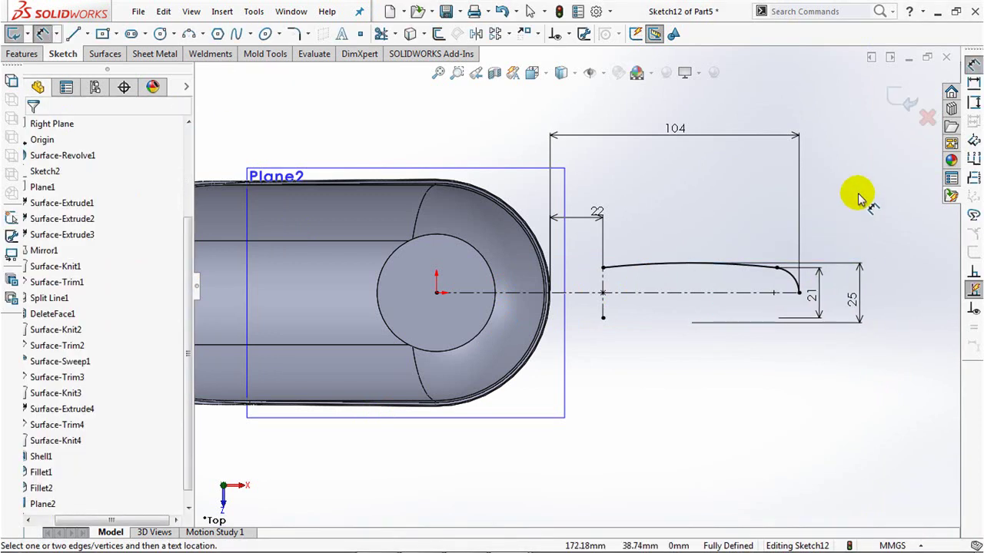
{"action": "left_click", "coordinate": [897, 98]}
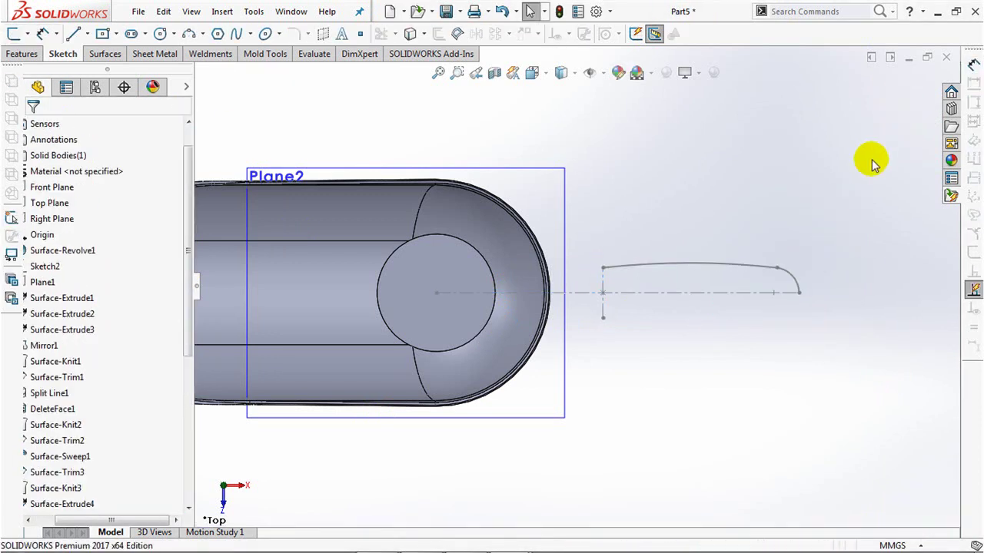
Start a sketch on Plane2 and convert the two handle arcs and the centreline into it
{"action": "left_click", "coordinate": [548, 178]}
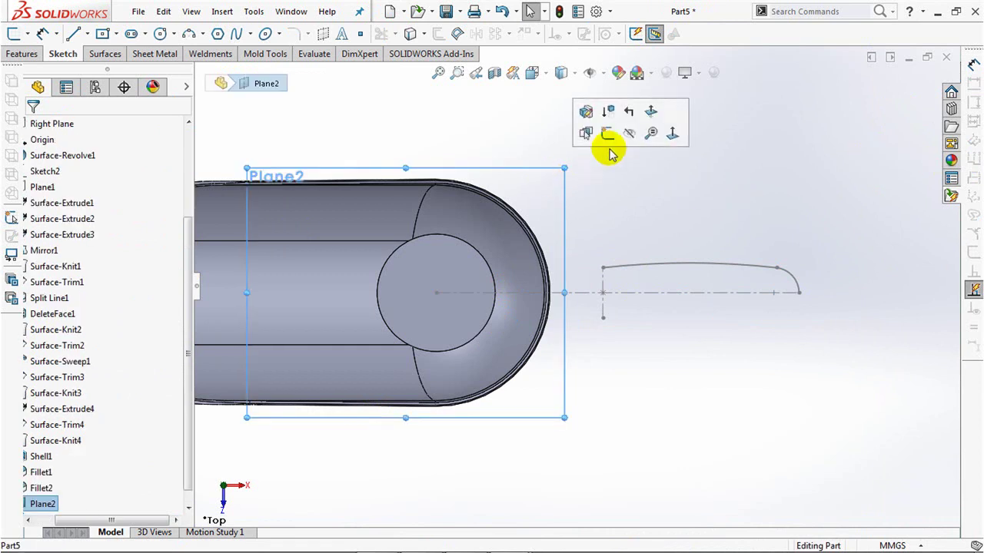
{"action": "left_click", "coordinate": [601, 135]}
{"action": "left_click", "coordinate": [413, 34]}
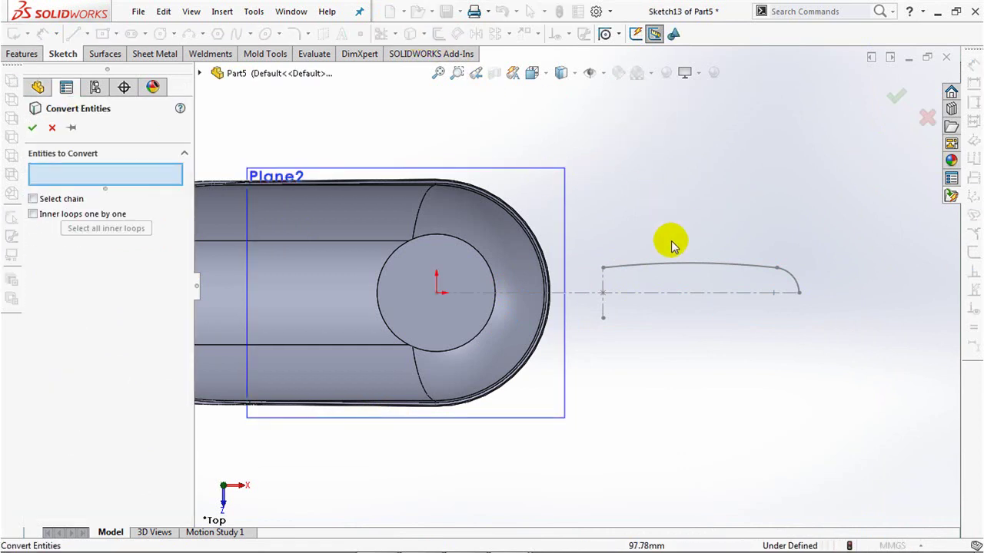
{"action": "left_click", "coordinate": [797, 274]}
{"action": "left_click", "coordinate": [796, 280]}
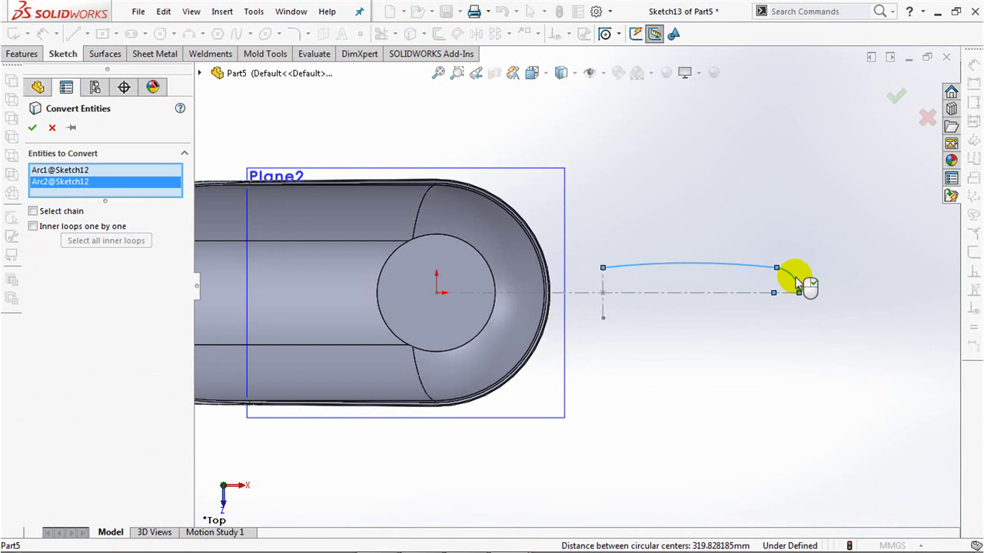
{"action": "left_click", "coordinate": [742, 293]}
{"action": "key", "text": "Return"}
{"action": "left_click", "coordinate": [725, 293]}
{"action": "left_click", "coordinate": [771, 239]}
Mirror both arcs about the centreline into a closed rounded outline and exit the sketch
{"action": "left_click", "coordinate": [476, 34]}
{"action": "left_click", "coordinate": [668, 264]}
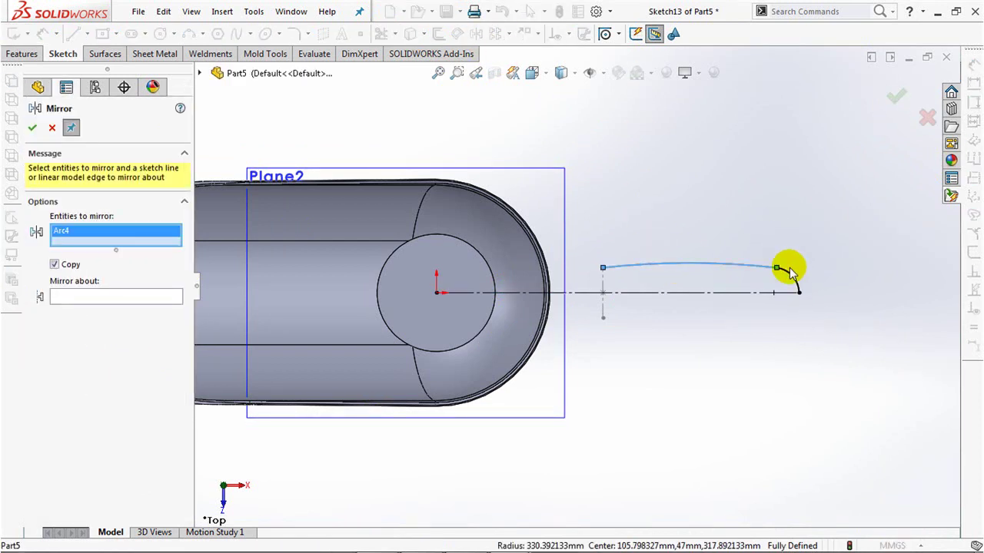
{"action": "left_click", "coordinate": [792, 279]}
{"action": "left_click", "coordinate": [81, 305]}
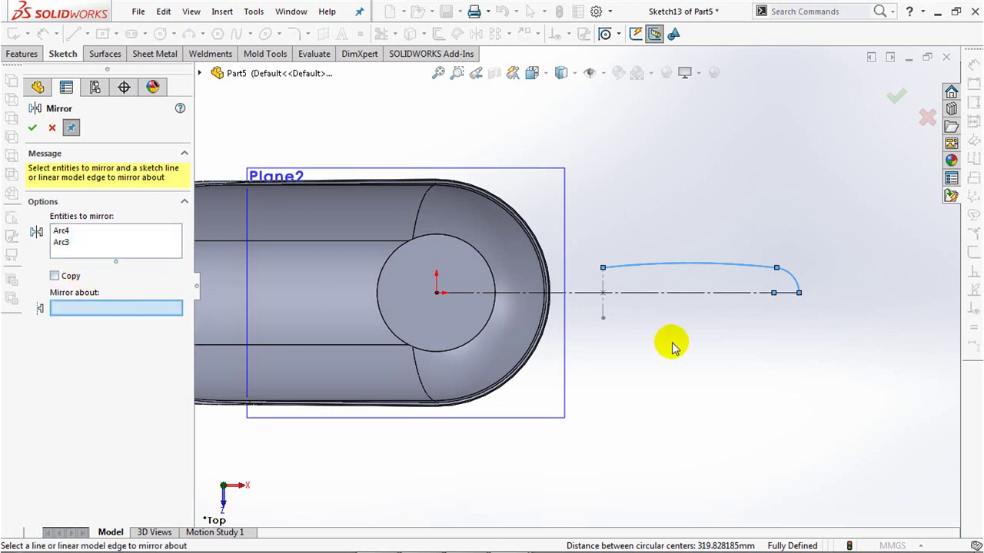
{"action": "left_click", "coordinate": [713, 300]}
{"action": "left_click", "coordinate": [894, 108]}
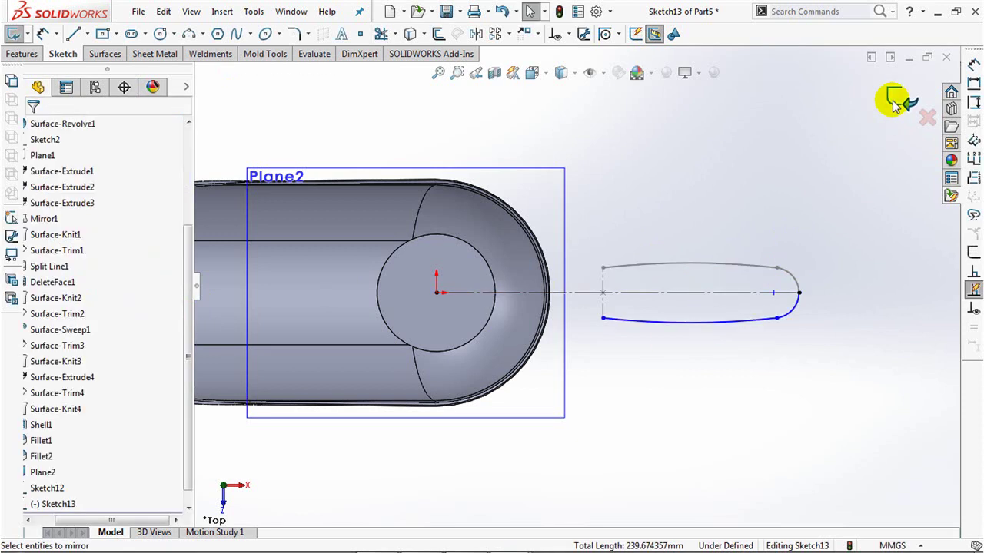
{"action": "left_click", "coordinate": [894, 99]}
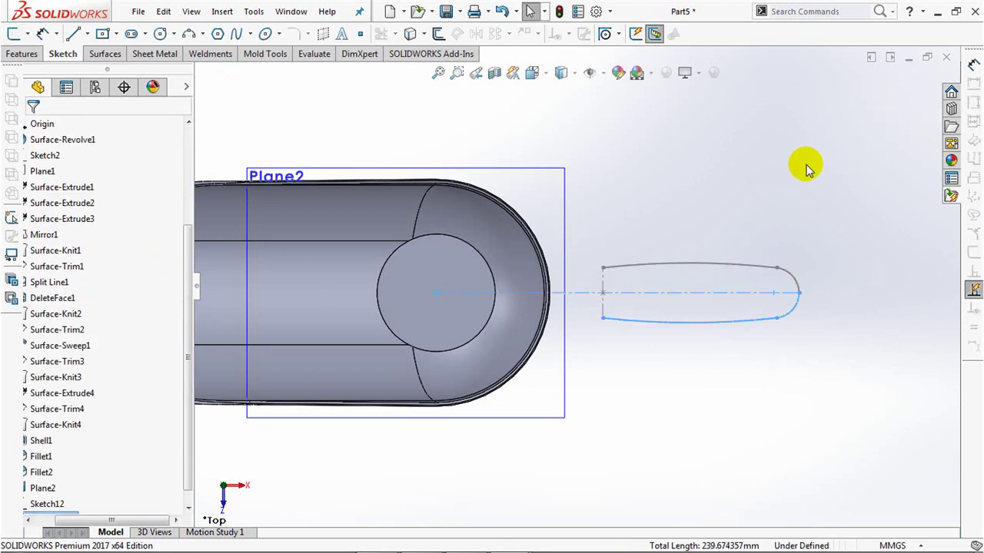
Start a sketch on the Front Plane and zoom in on the handle region
{"action": "key", "text": "ctrl+7"}
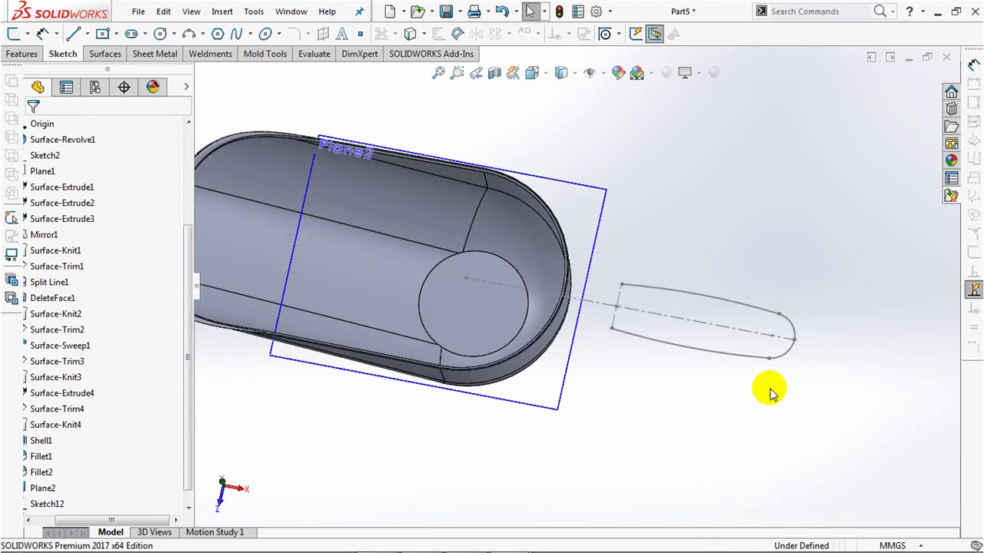
{"action": "scroll", "coordinate": [190, 265], "scroll_direction": "up", "scroll_amount": 5}
{"action": "left_click", "coordinate": [66, 520]}
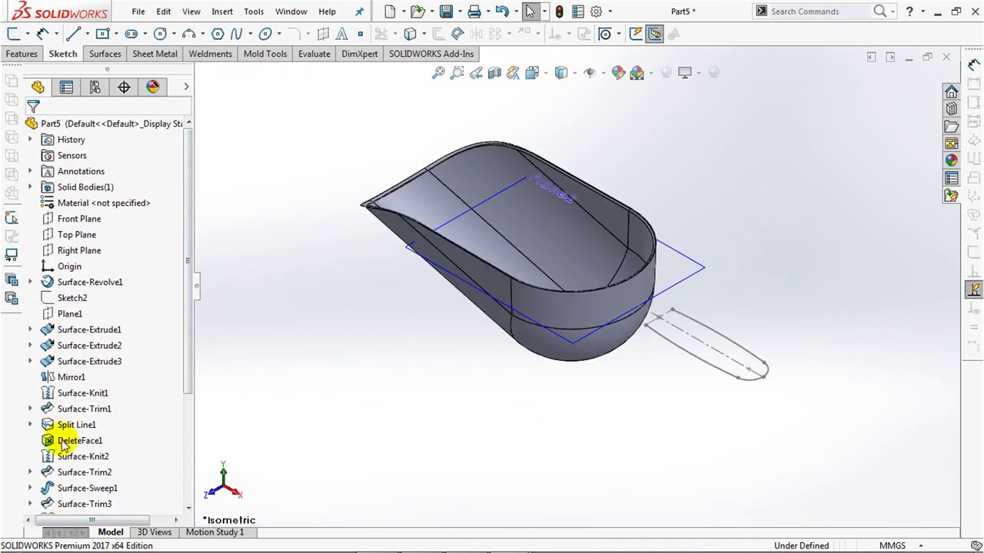
{"action": "left_click", "coordinate": [69, 219]}
{"action": "left_click", "coordinate": [82, 197]}
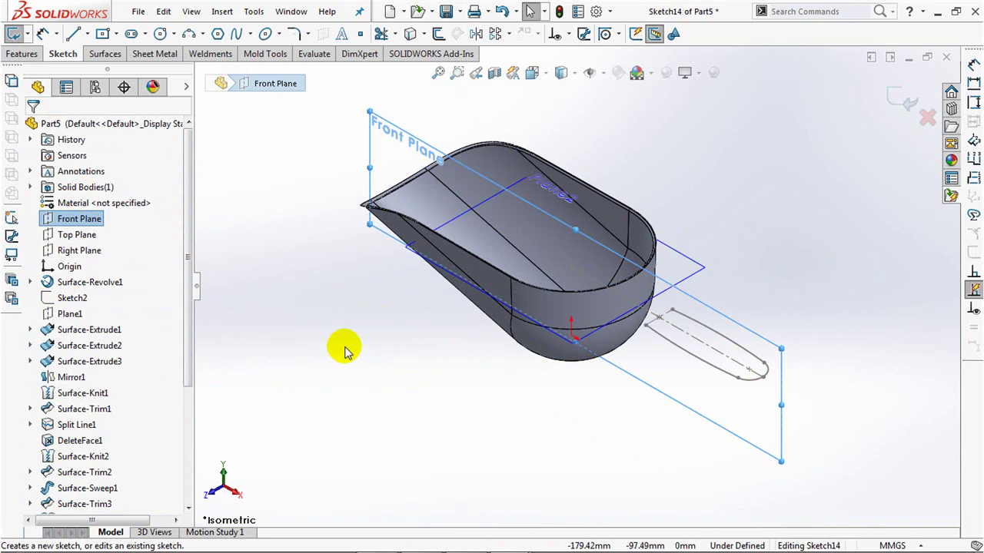
{"action": "left_click", "coordinate": [457, 72]}
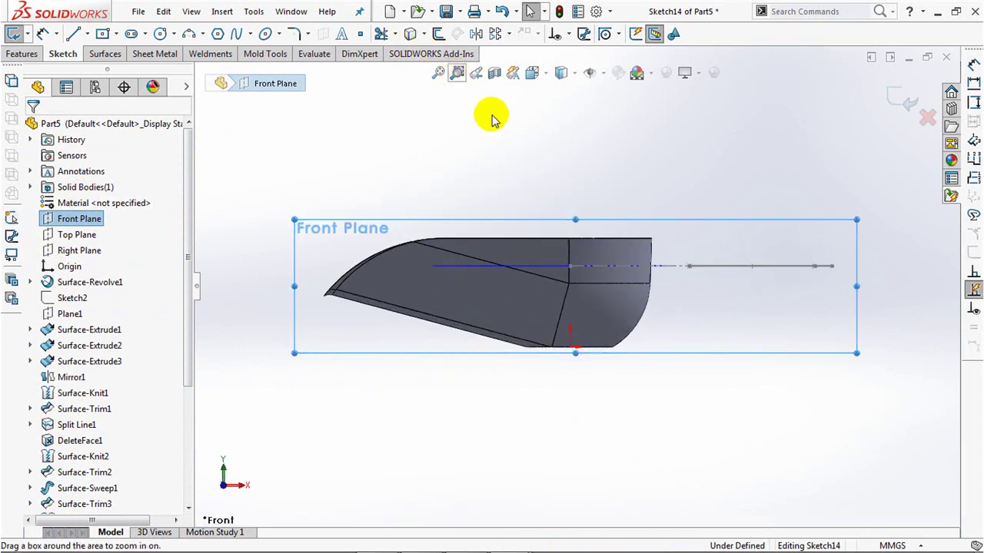
{"action": "left_click_drag", "start_coordinate": [554, 200], "coordinate": [885, 372]}
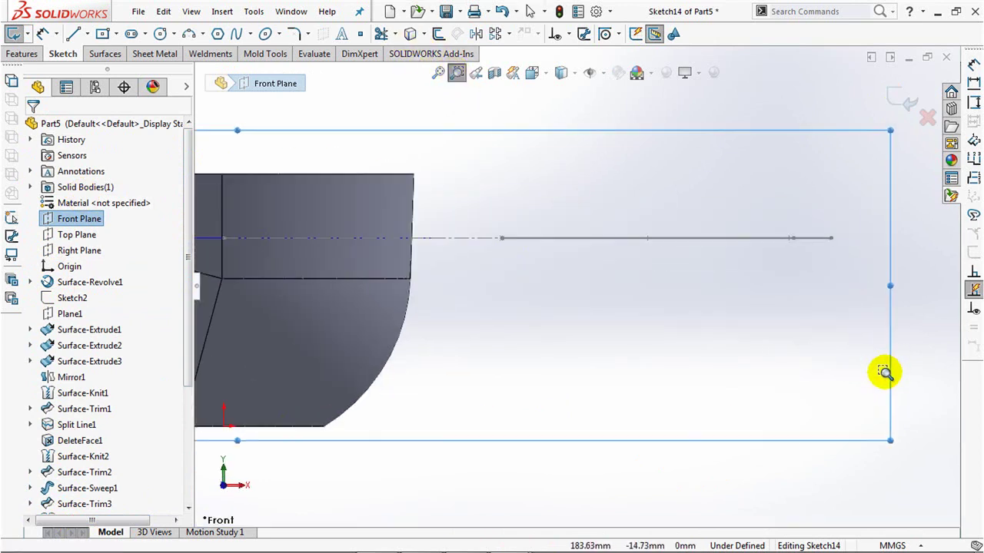
{"action": "left_click", "coordinate": [456, 75]}
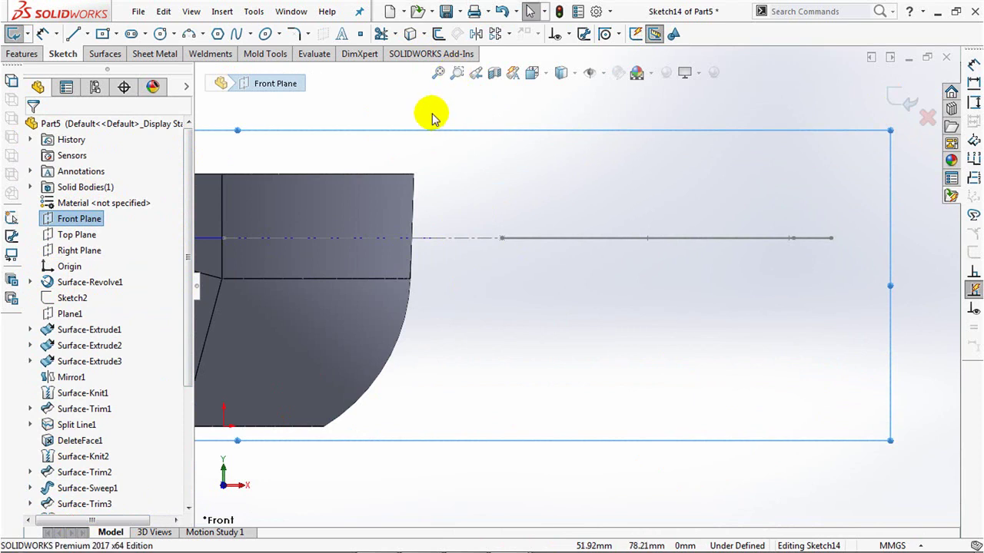
Draw a vertical construction centreline from the handle's start point up to the scoop's top
{"action": "left_click", "coordinate": [86, 34]}
{"action": "left_click", "coordinate": [123, 71]}
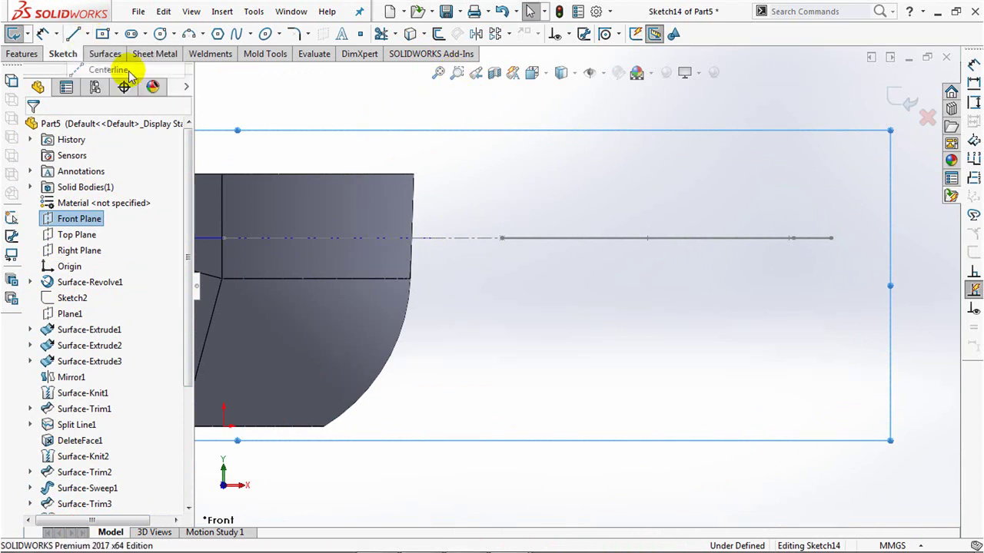
{"action": "left_click", "coordinate": [501, 238]}
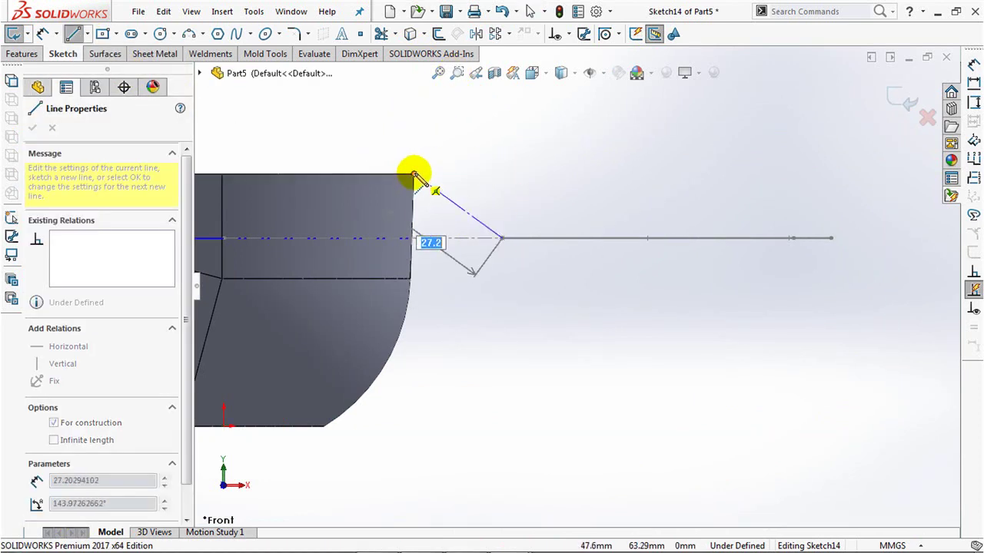
{"action": "left_click", "coordinate": [502, 176]}
{"action": "right_click", "coordinate": [502, 174]}
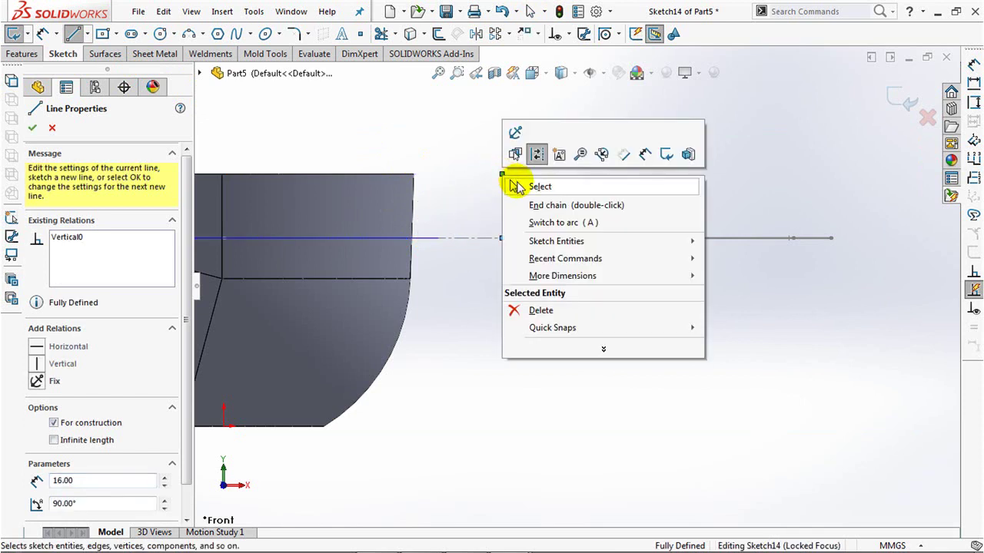
{"action": "left_click", "coordinate": [514, 184]}
Draw the horizontal top line and a slanted line down to the handle's end
{"action": "left_click", "coordinate": [73, 34]}
{"action": "left_click", "coordinate": [502, 174]}
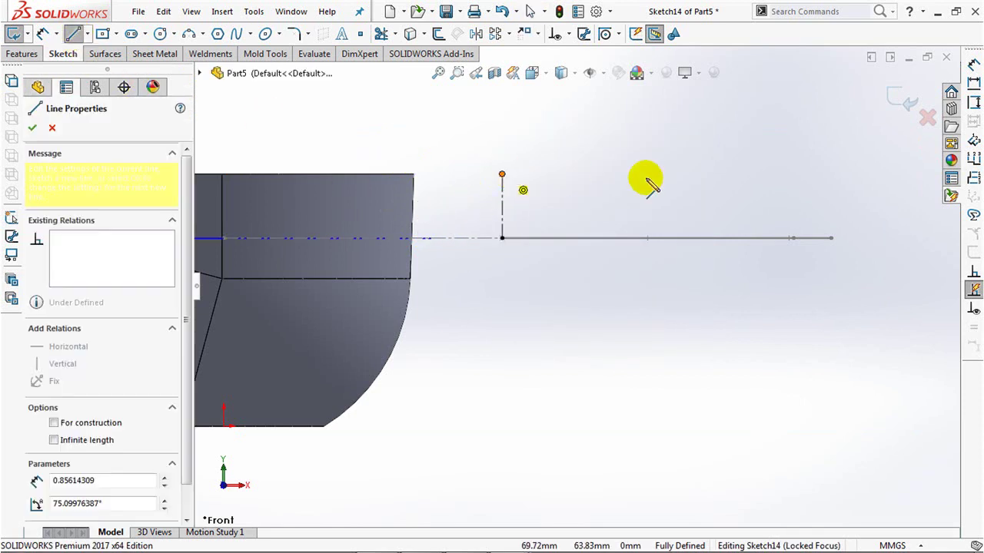
{"action": "left_click", "coordinate": [810, 175]}
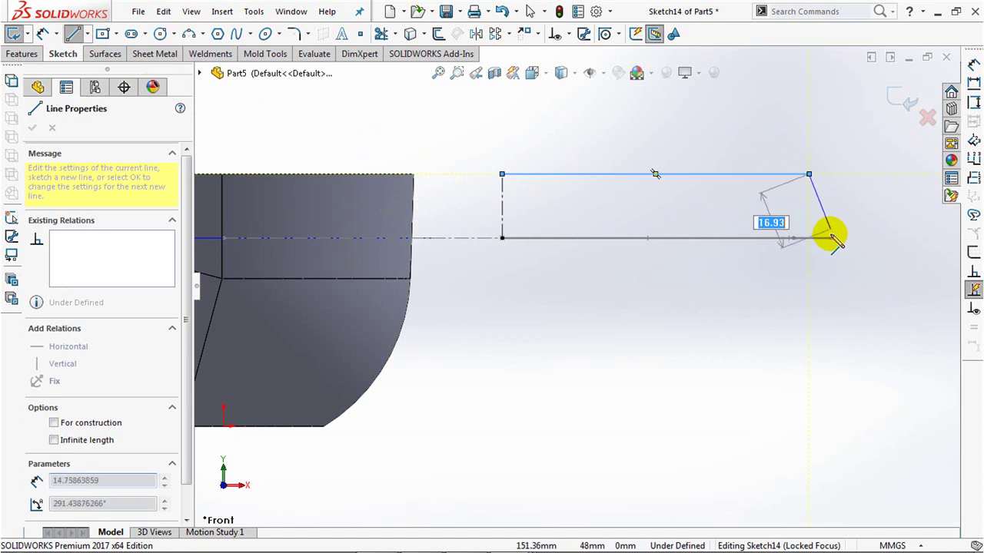
{"action": "left_click", "coordinate": [830, 238]}
{"action": "right_click", "coordinate": [830, 237]}
{"action": "left_click", "coordinate": [839, 253]}
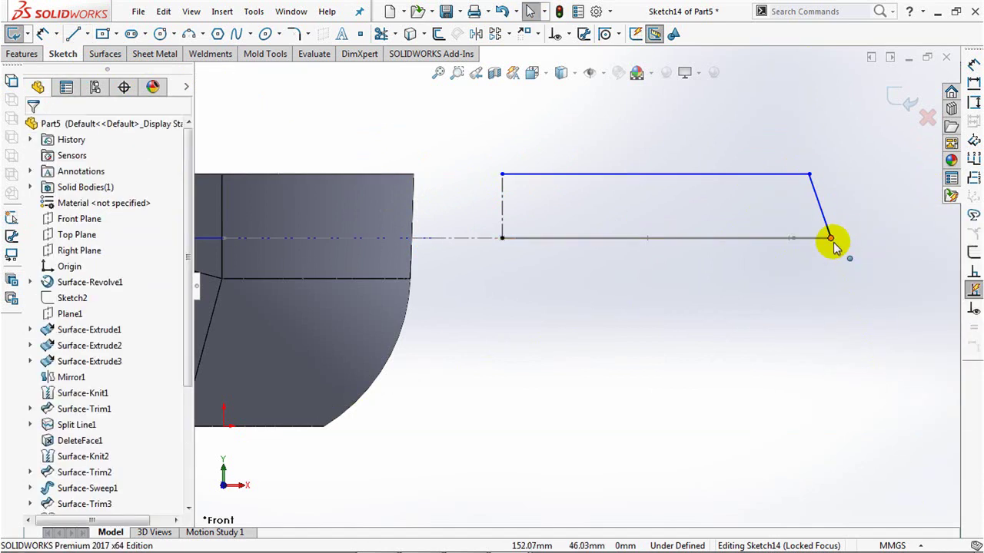
Make the top line collinear with the bowl rim and pierce its far endpoint to Arc5
{"action": "left_click", "coordinate": [565, 36]}
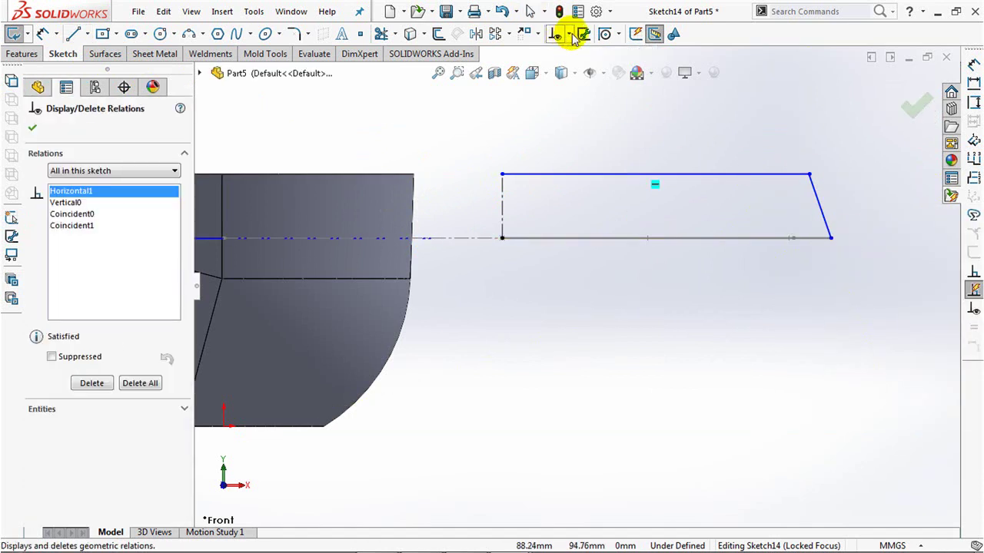
{"action": "left_click", "coordinate": [571, 36]}
{"action": "left_click", "coordinate": [569, 34]}
{"action": "left_click", "coordinate": [592, 69]}
{"action": "left_click", "coordinate": [654, 175]}
{"action": "left_click", "coordinate": [372, 179]}
{"action": "left_click", "coordinate": [36, 360]}
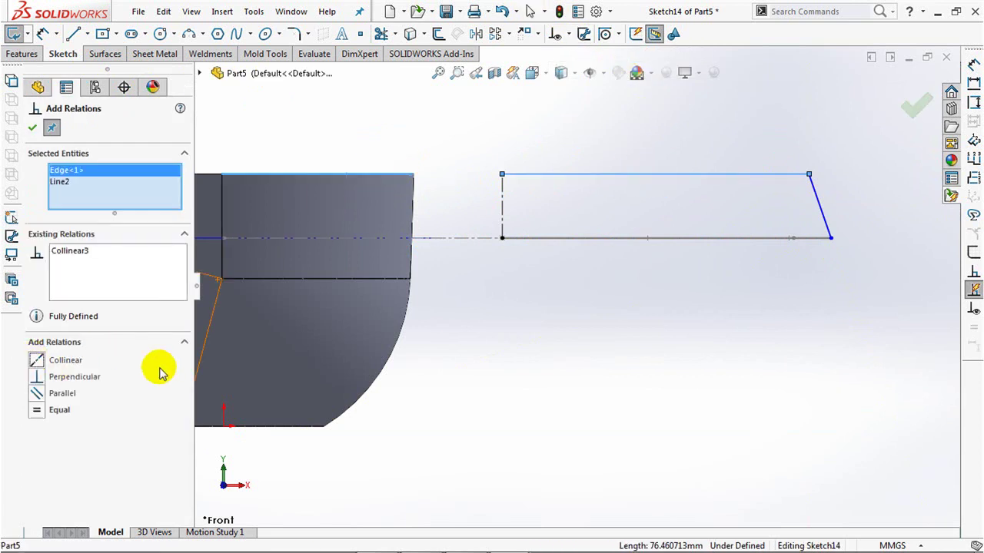
{"action": "mouse_move", "coordinate": [729, 310]}
{"action": "middle_mouse_down"}
{"action": "mouse_move", "coordinate": [710, 340]}
{"action": "mouse_move", "coordinate": [817, 306]}
{"action": "middle_mouse_up"}
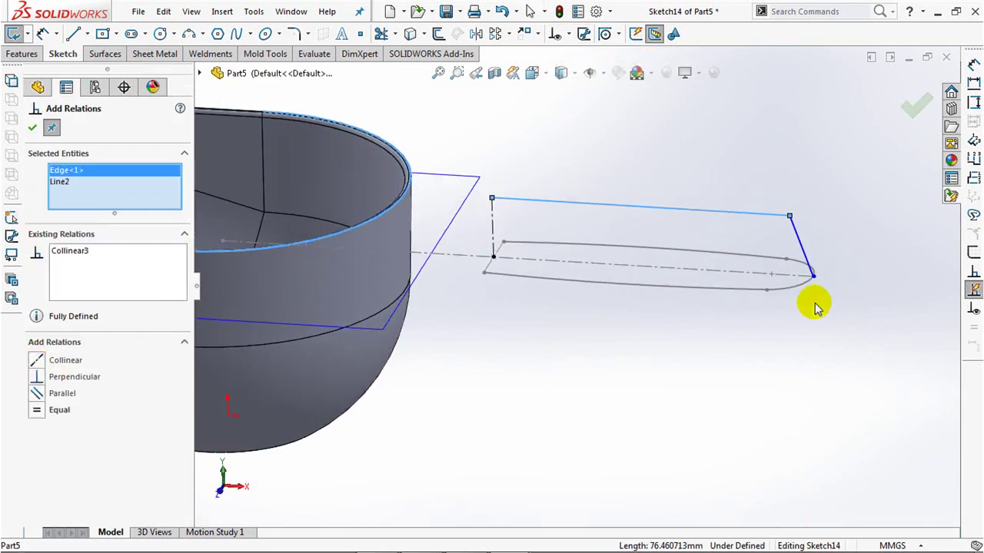
{"action": "left_click", "coordinate": [813, 275]}
{"action": "left_click", "coordinate": [376, 342]}
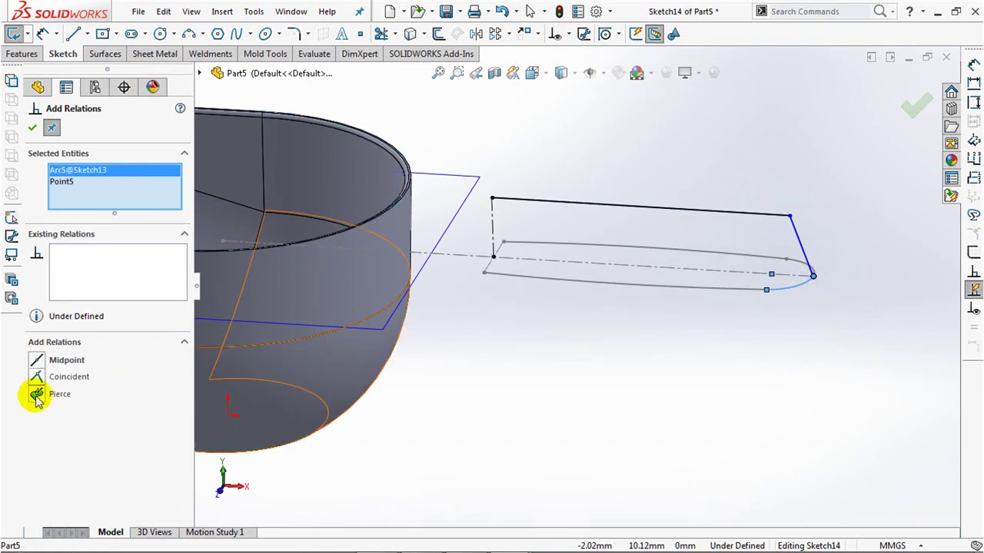
{"action": "left_click", "coordinate": [32, 129]}
Dimension the top line at a 2° angle, fillet the far corner 6 mm, and exit
{"action": "left_click", "coordinate": [42, 33]}
{"action": "left_click", "coordinate": [495, 220]}
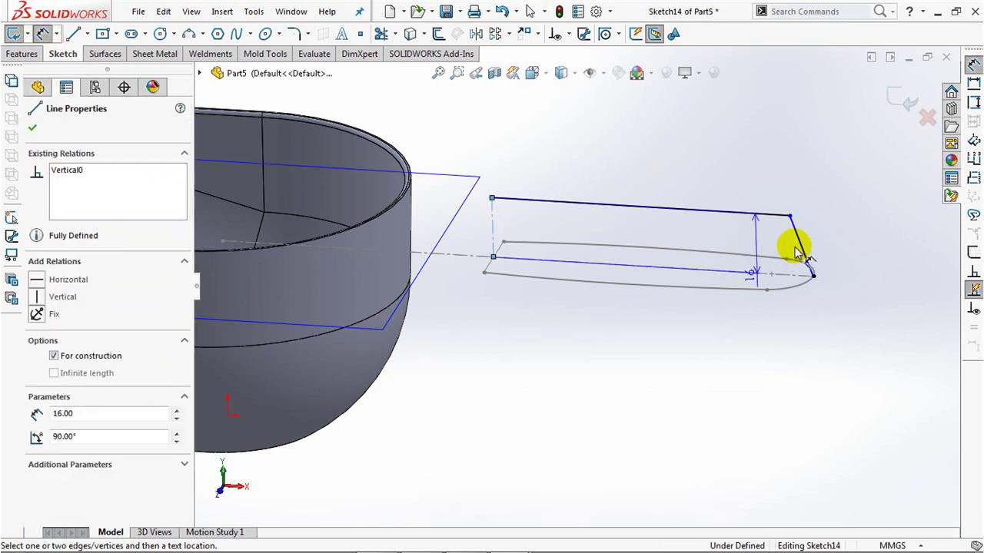
{"action": "left_click", "coordinate": [634, 181]}
{"action": "left_click", "coordinate": [576, 176]}
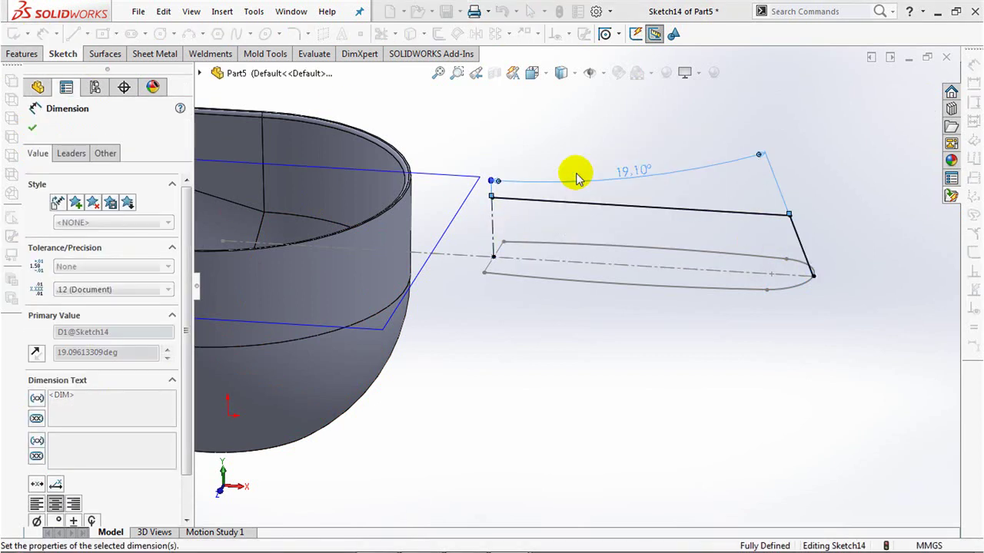
{"action": "left_click", "coordinate": [571, 143]}
{"action": "left_click", "coordinate": [294, 34]}
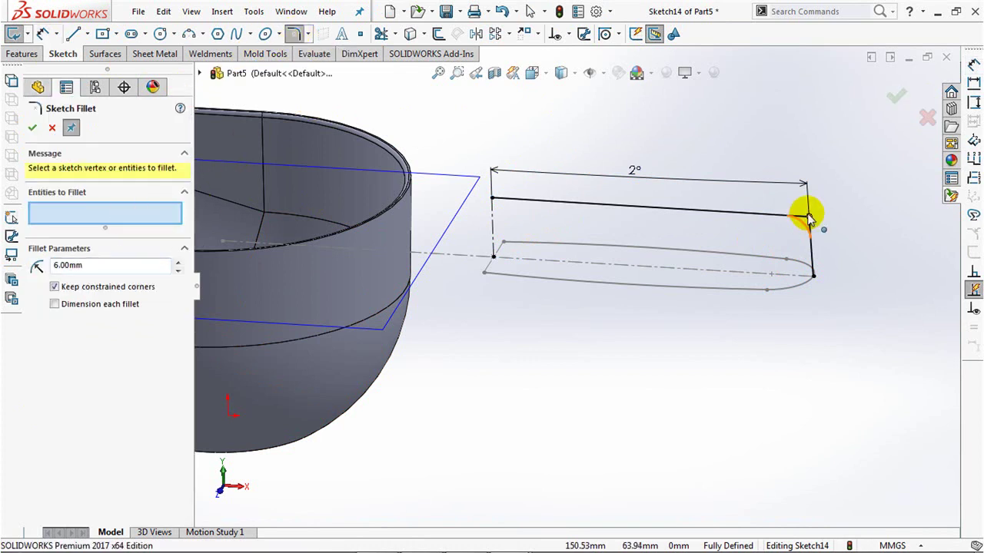
{"action": "left_click", "coordinate": [895, 97]}
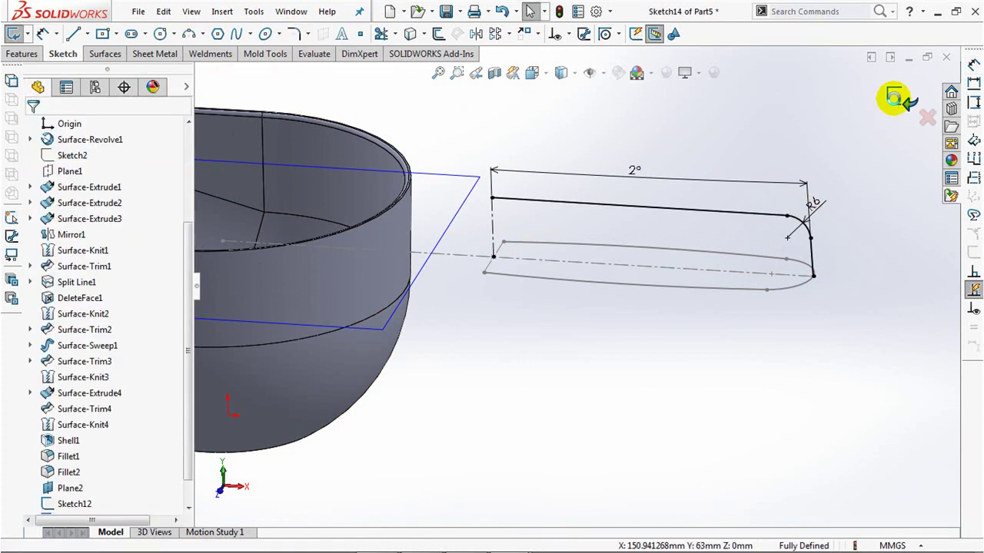
{"action": "left_click", "coordinate": [895, 98]}
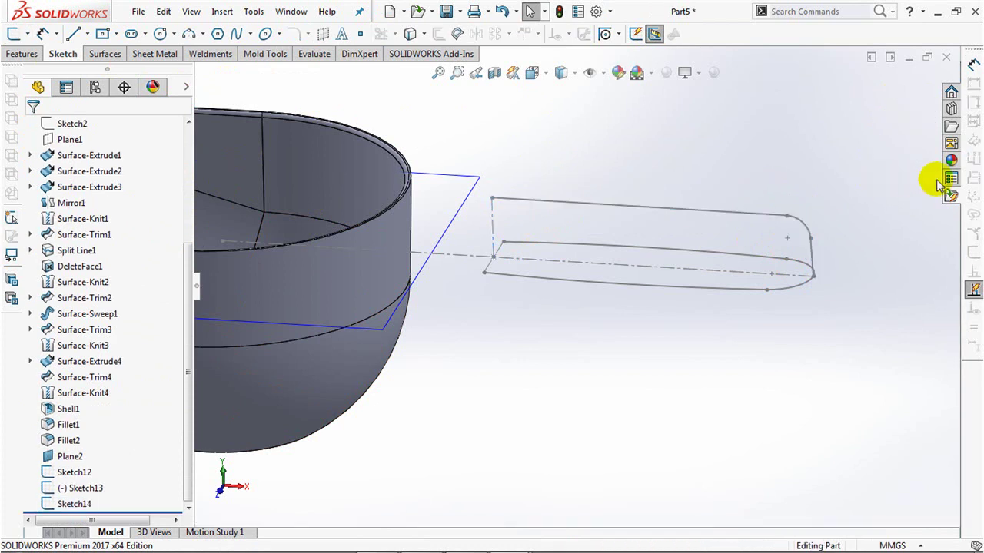
Hide Plane2 and create Plane3 from the Right Plane through the handle's sketch point
{"action": "key", "text": "z"}
{"action": "left_click", "coordinate": [505, 231]}
{"action": "left_click", "coordinate": [593, 187]}
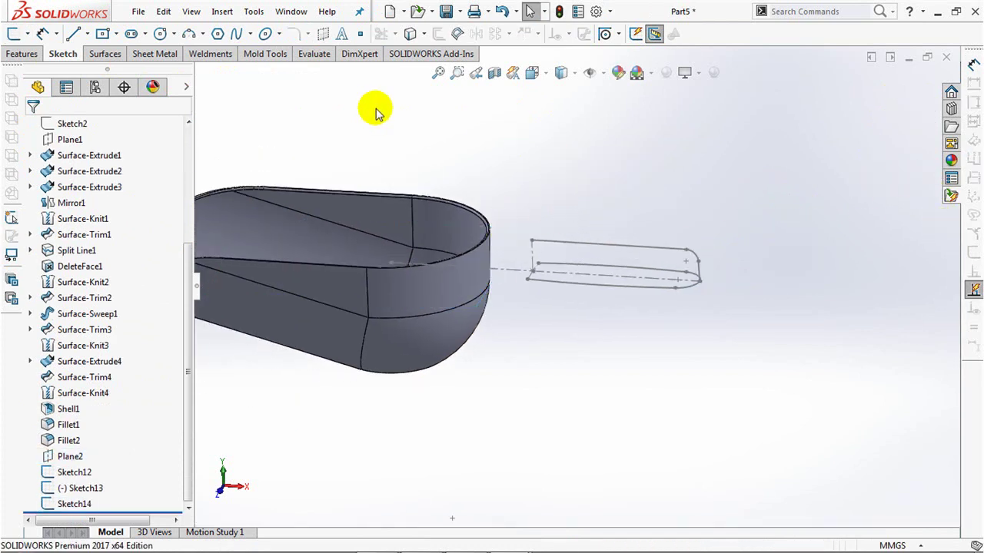
{"action": "scroll", "coordinate": [184, 268], "scroll_direction": "up", "scroll_amount": 4}
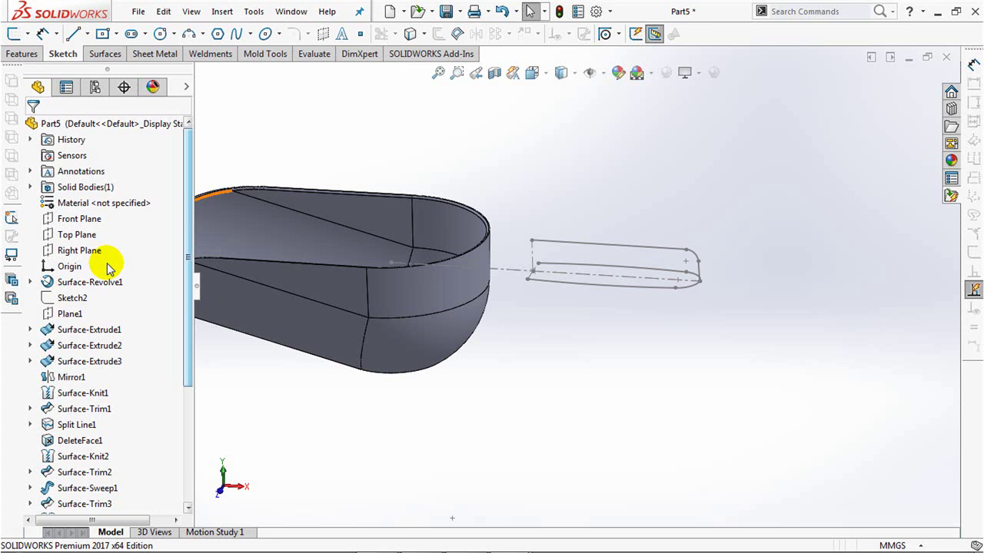
{"action": "left_click", "coordinate": [68, 250]}
{"action": "left_click", "coordinate": [23, 54]}
{"action": "left_click", "coordinate": [431, 33]}
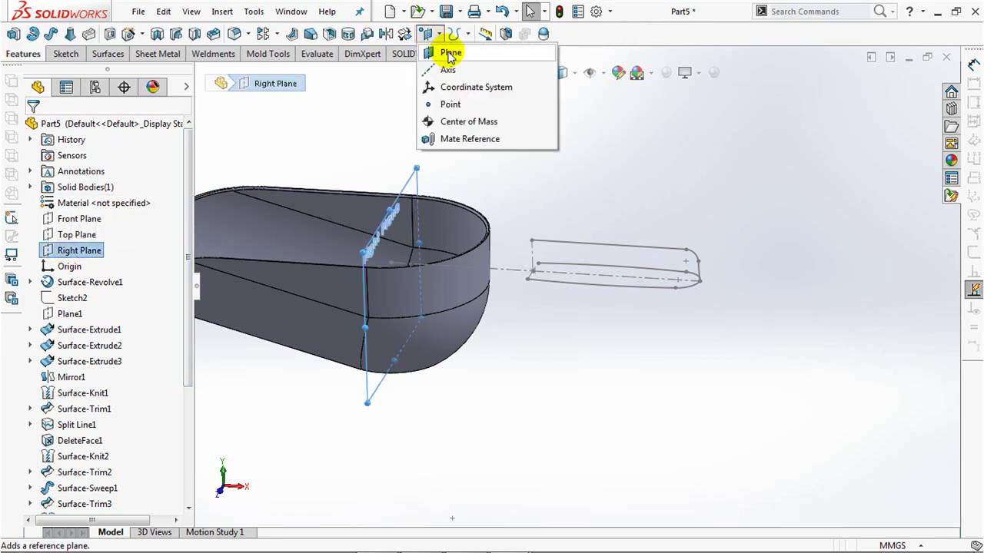
{"action": "left_click", "coordinate": [450, 51]}
{"action": "left_click", "coordinate": [533, 269]}
{"action": "key", "text": "Return"}
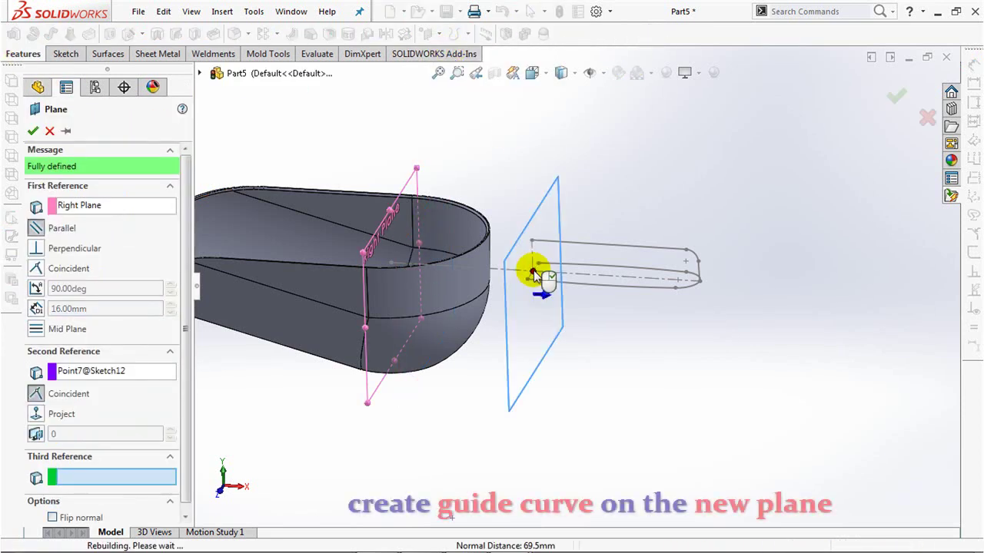
Sketch on Plane3 in wireframe, drawing a short line and an arc up to the bowl rim
{"action": "left_click", "coordinate": [549, 227]}
{"action": "left_click", "coordinate": [611, 189]}
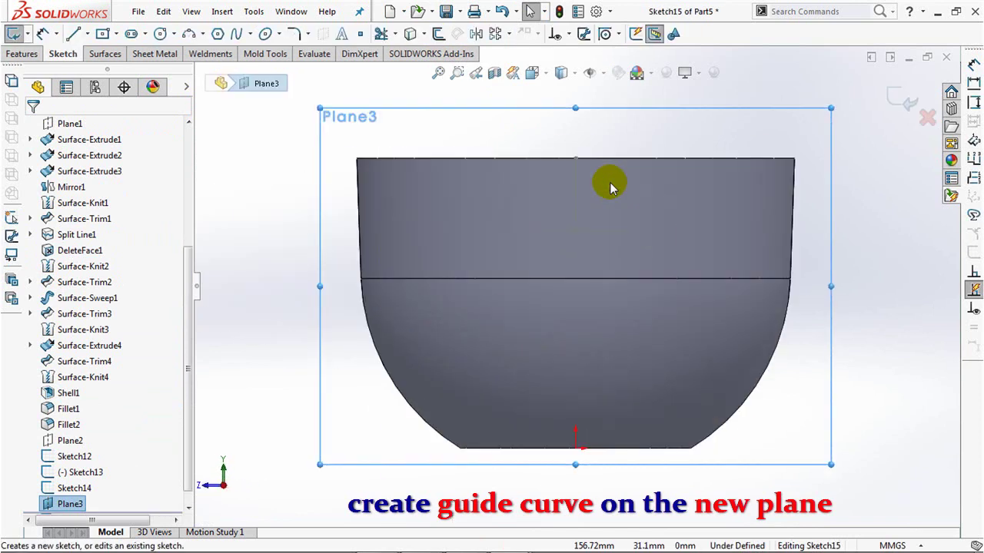
{"action": "left_click", "coordinate": [561, 72]}
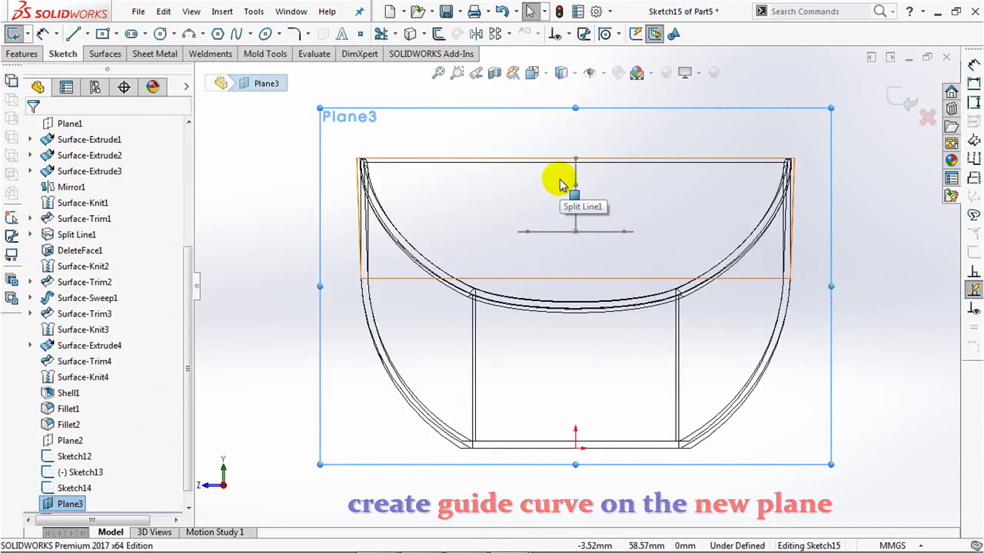
{"action": "left_click", "coordinate": [73, 35]}
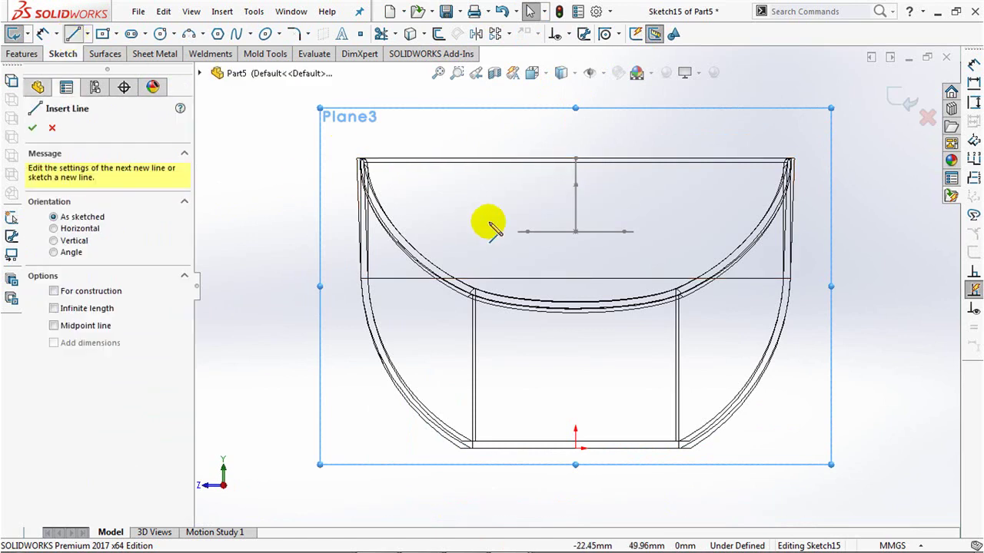
{"action": "left_click", "coordinate": [521, 230]}
{"action": "left_click_drag", "start_coordinate": [529, 233], "coordinate": [532, 205]}
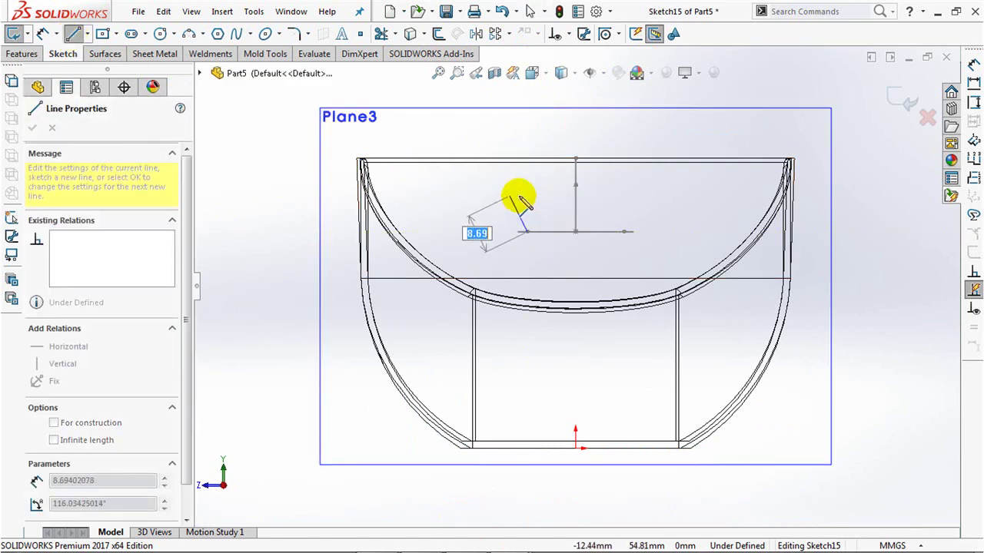
{"action": "left_click_drag", "start_coordinate": [530, 205], "coordinate": [532, 201]}
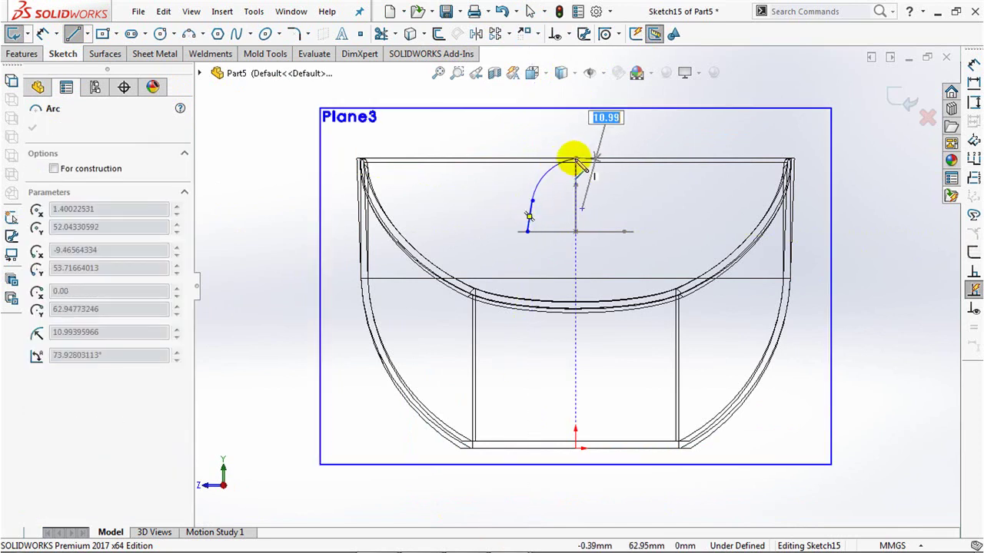
{"action": "left_click", "coordinate": [574, 160]}
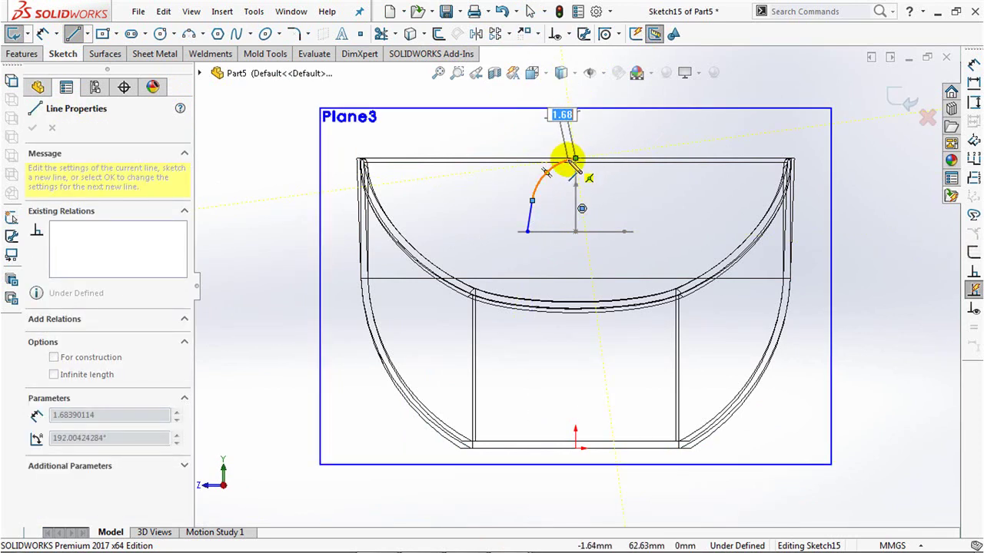
{"action": "key", "text": "Escape"}
Pierce the arc's top end point onto the handle profile's top line
{"action": "middle_click_drag", "start_coordinate": [607, 214], "coordinate": [620, 232]}
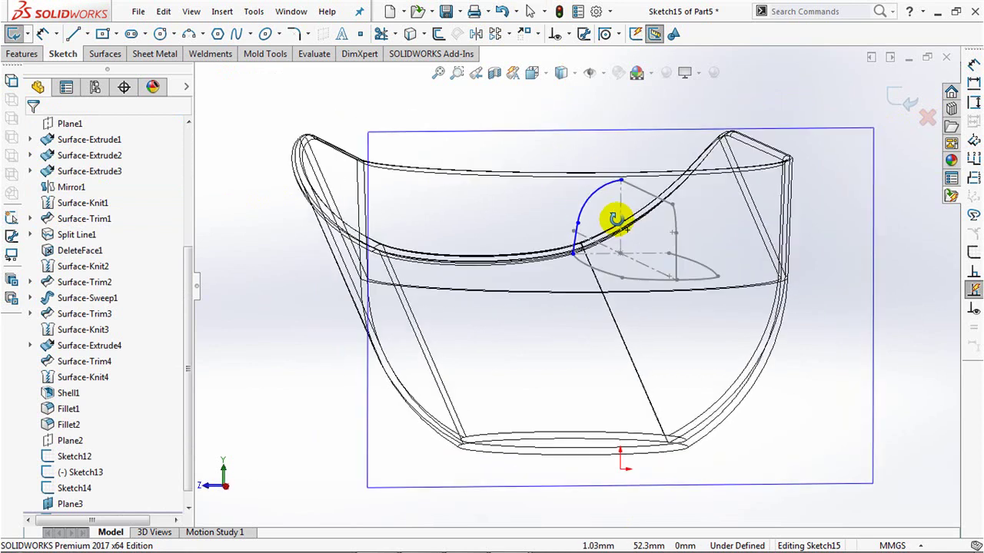
{"action": "left_click", "coordinate": [568, 34]}
{"action": "left_click", "coordinate": [607, 70]}
{"action": "left_click", "coordinate": [629, 198]}
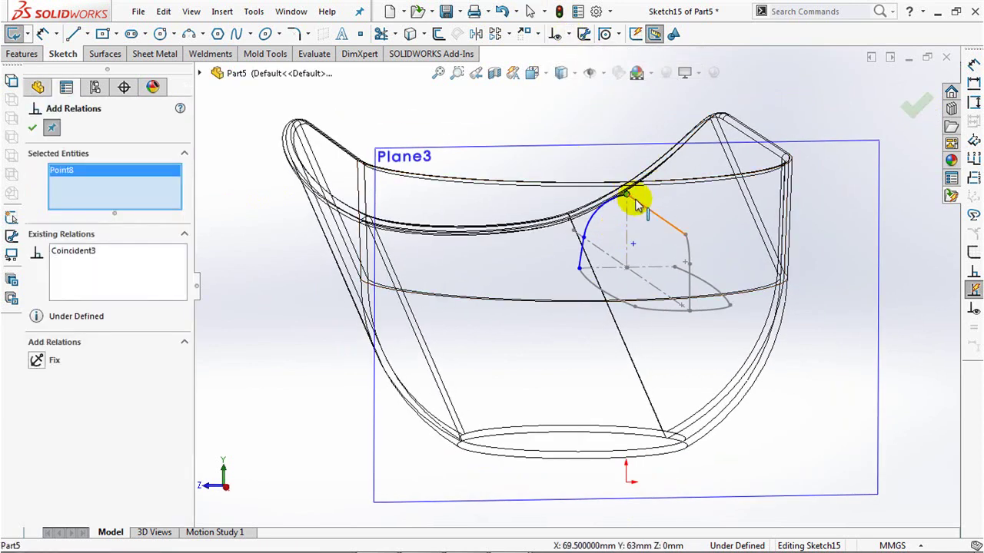
{"action": "left_click", "coordinate": [373, 284]}
{"action": "left_click", "coordinate": [37, 361]}
{"action": "key", "text": "Escape"}
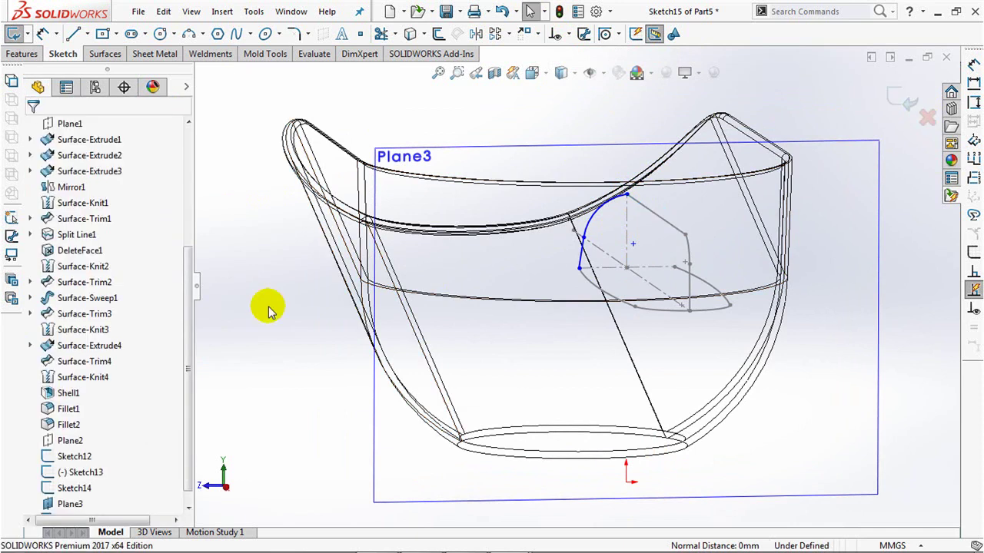
Make the arc tangent to the bowl's top edge and relate the line end to the earlier arc
{"action": "key", "text": "ctrl+8"}
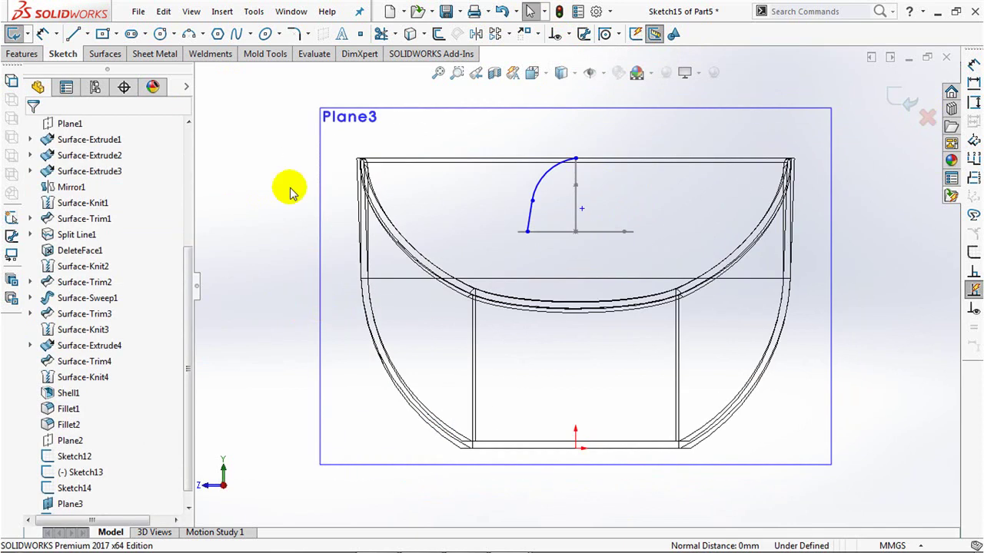
{"action": "left_click", "coordinate": [569, 34]}
{"action": "left_click", "coordinate": [584, 67]}
{"action": "left_click", "coordinate": [635, 159]}
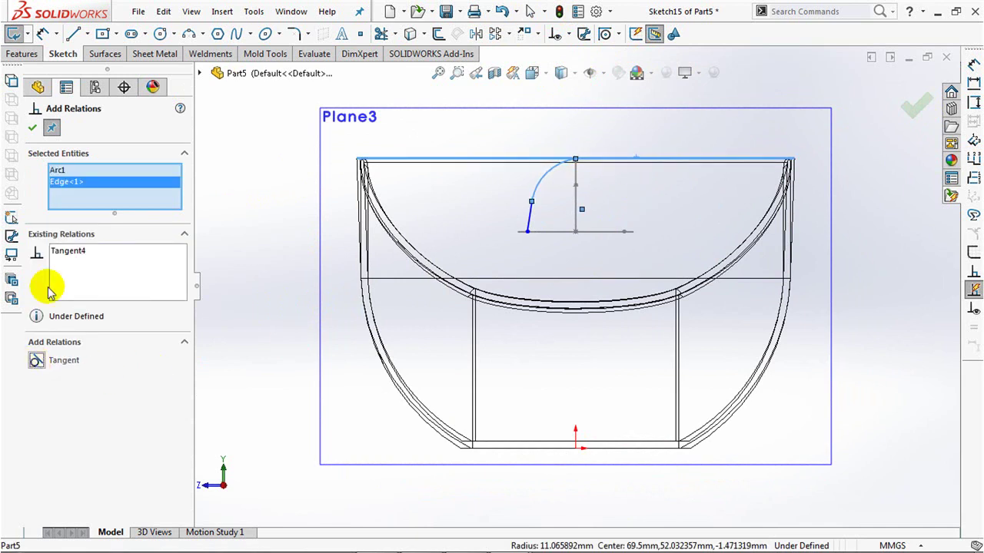
{"action": "left_click", "coordinate": [32, 129]}
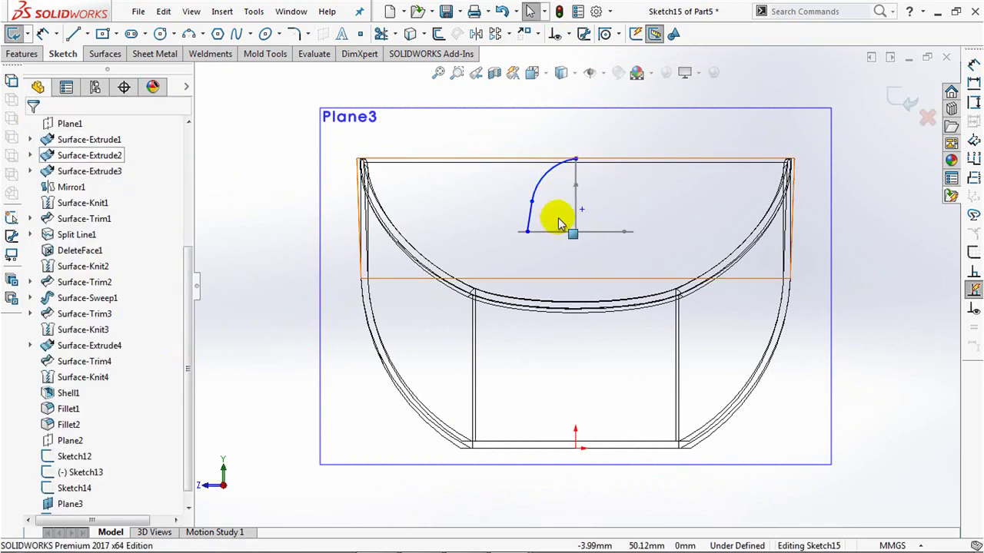
{"action": "middle_click_drag", "start_coordinate": [560, 219], "coordinate": [571, 253]}
{"action": "left_click", "coordinate": [568, 33]}
{"action": "left_click", "coordinate": [590, 68]}
{"action": "left_click", "coordinate": [585, 317]}
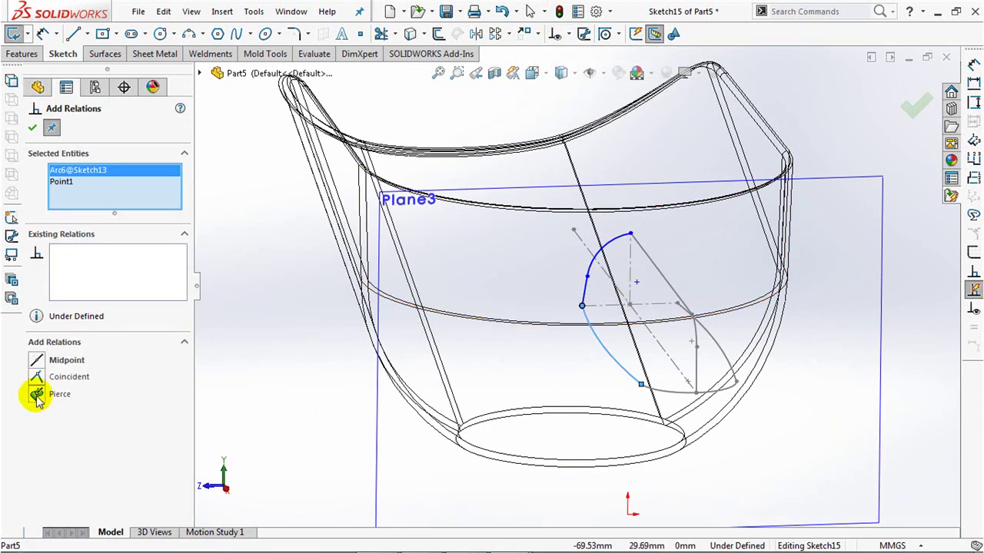
{"action": "key", "text": "Escape"}
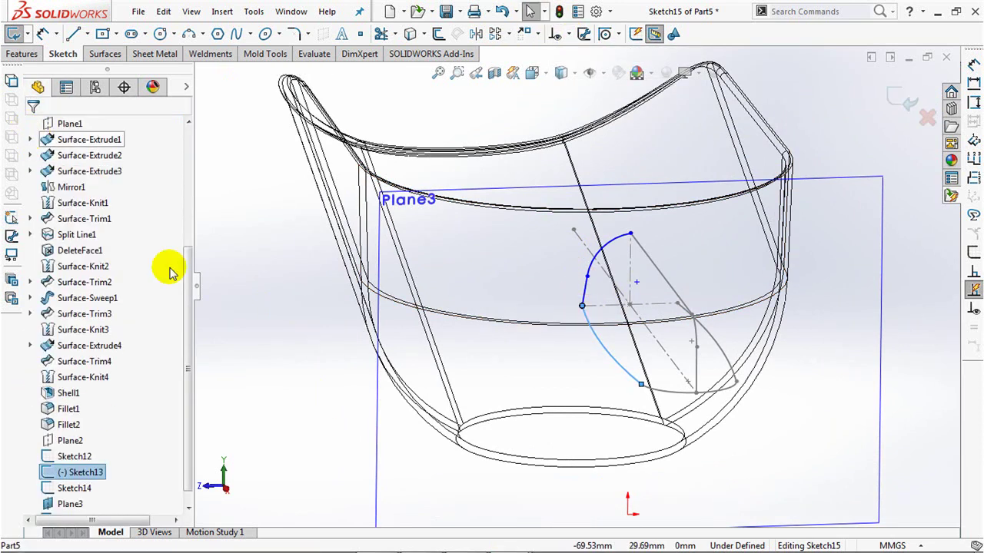
Dimension the short line at 1° from the centerline
{"action": "left_click", "coordinate": [588, 296]}
{"action": "left_click", "coordinate": [630, 269]}
{"action": "left_click", "coordinate": [632, 176]}
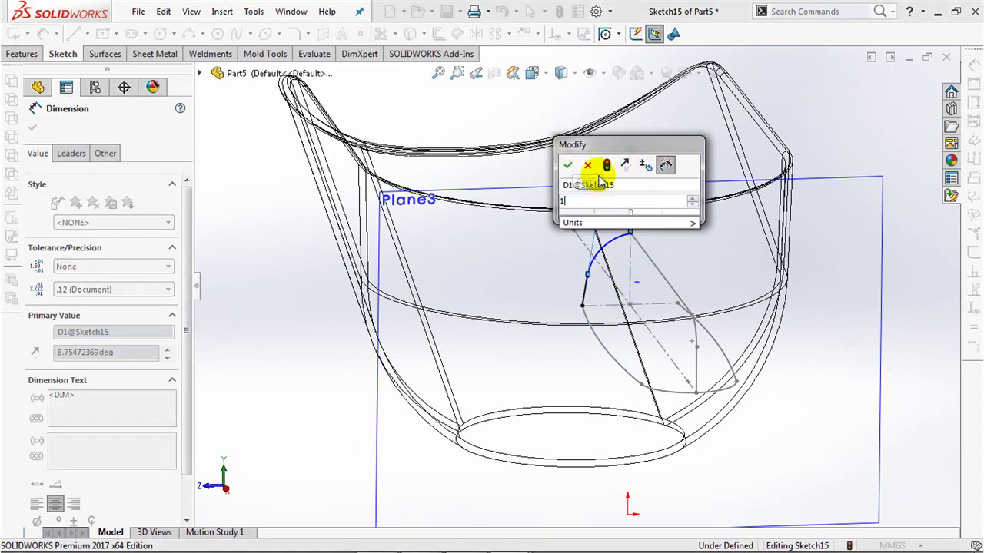
{"action": "type", "text": "1"}
{"action": "key", "text": "Return"}
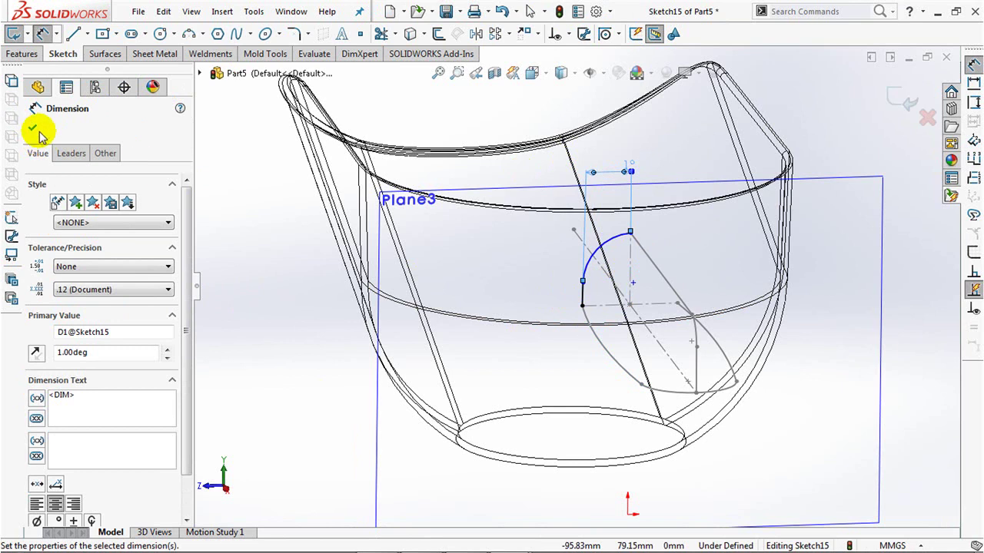
{"action": "left_click", "coordinate": [37, 132]}
Add a relation between the arc's top end point and the handle profile's top line
{"action": "left_click", "coordinate": [567, 38]}
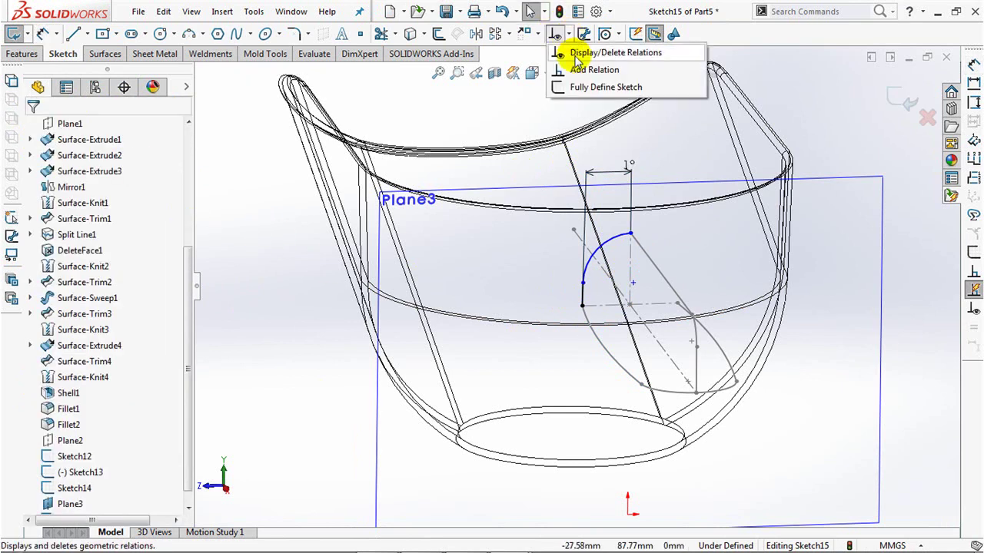
{"action": "left_click", "coordinate": [593, 69]}
{"action": "left_click", "coordinate": [631, 233]}
{"action": "left_click", "coordinate": [637, 243]}
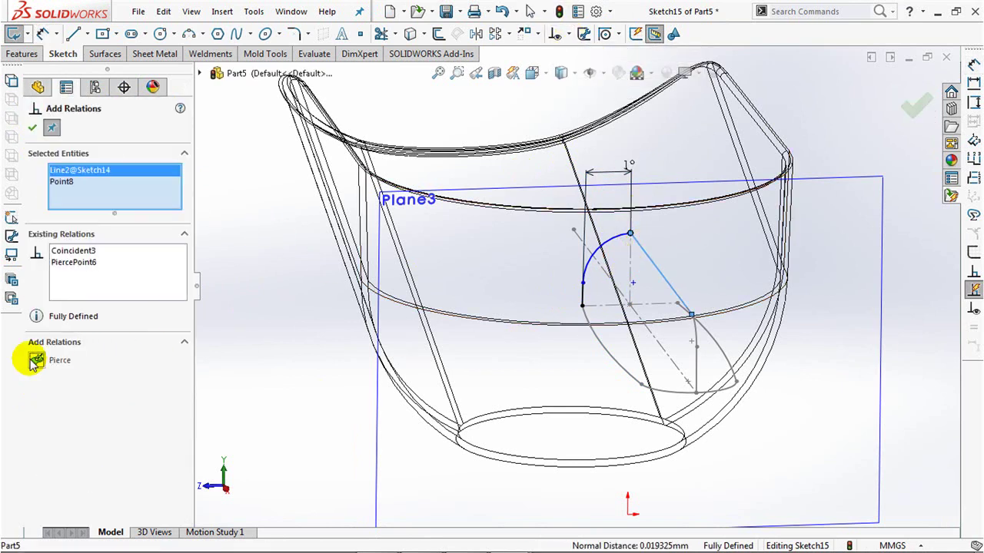
{"action": "left_click", "coordinate": [31, 129]}
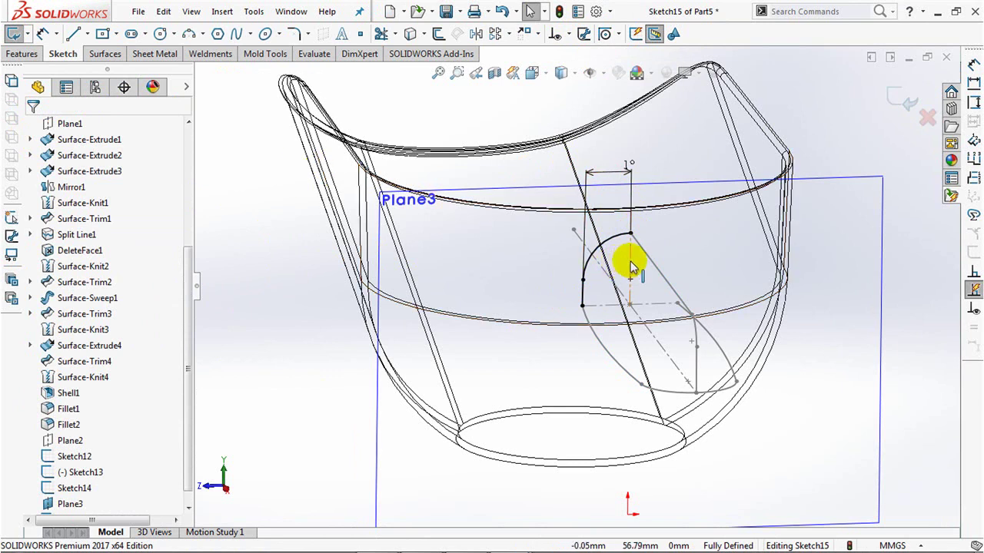
Draw a vertical centerline from the arc's top end down to the base line
{"action": "key", "text": "ctrl+8"}
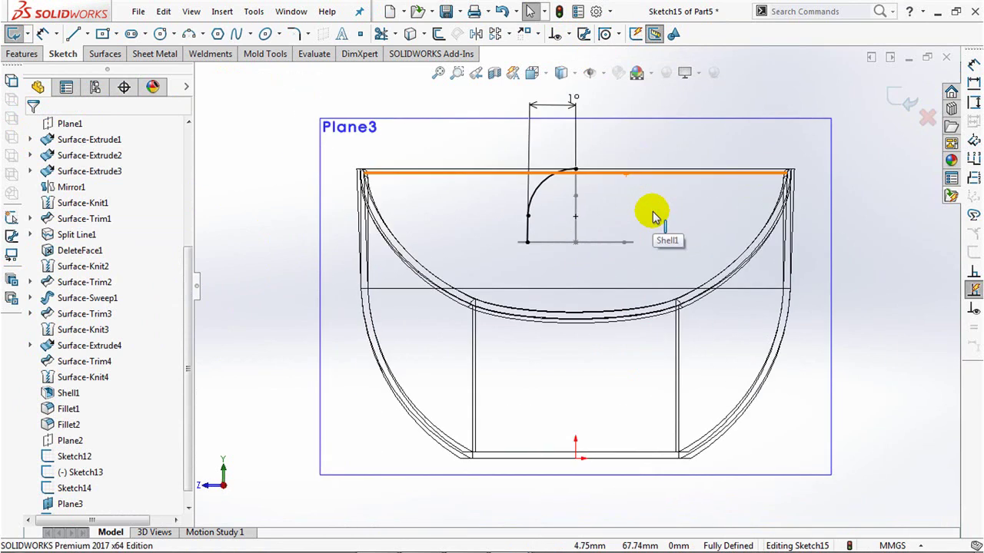
{"action": "left_click", "coordinate": [86, 33]}
{"action": "left_click", "coordinate": [100, 68]}
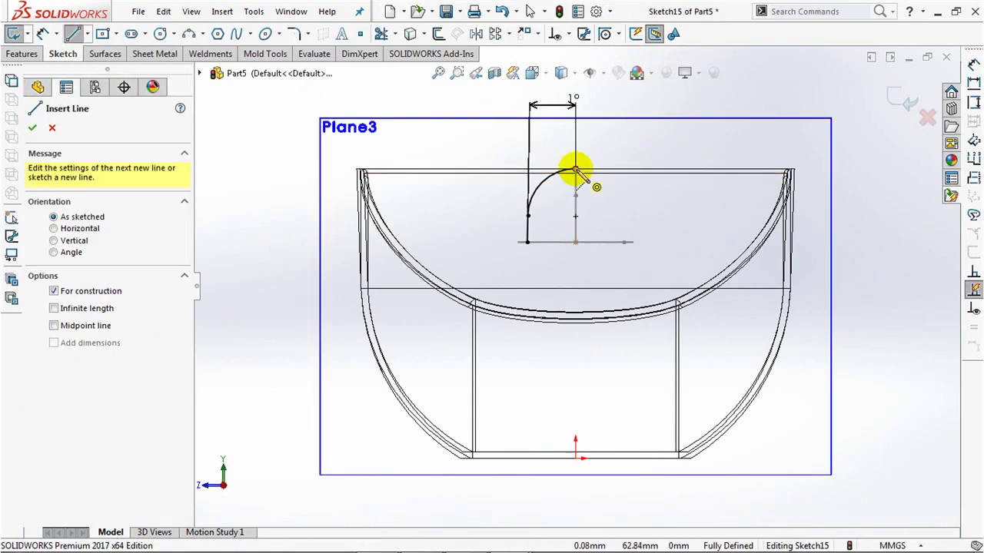
{"action": "left_click", "coordinate": [576, 170]}
{"action": "left_click", "coordinate": [576, 242]}
{"action": "right_click", "coordinate": [576, 243]}
{"action": "left_click", "coordinate": [593, 253]}
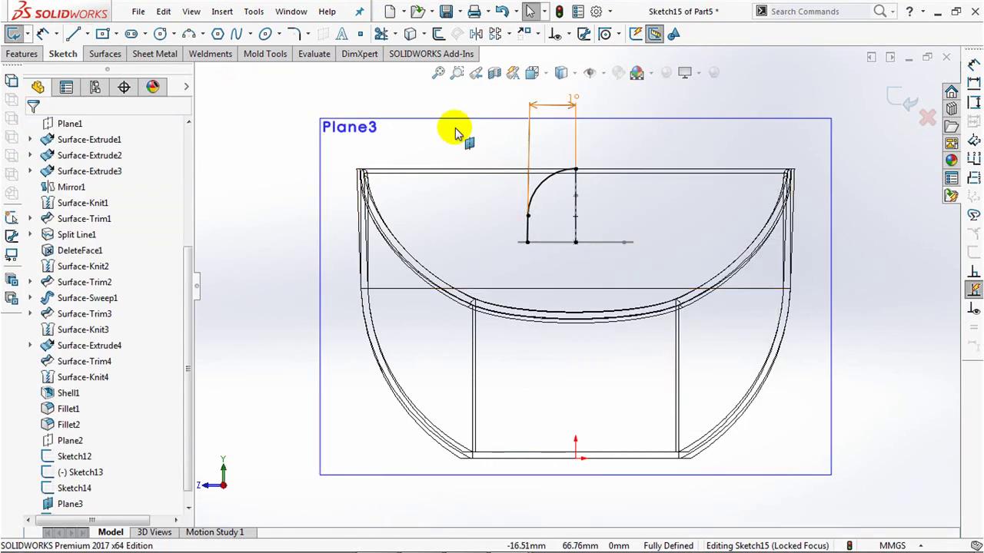
Mirror the arc and short line about the centerline into a full arch, then exit the sketch
{"action": "left_click", "coordinate": [476, 34]}
{"action": "left_click", "coordinate": [537, 191]}
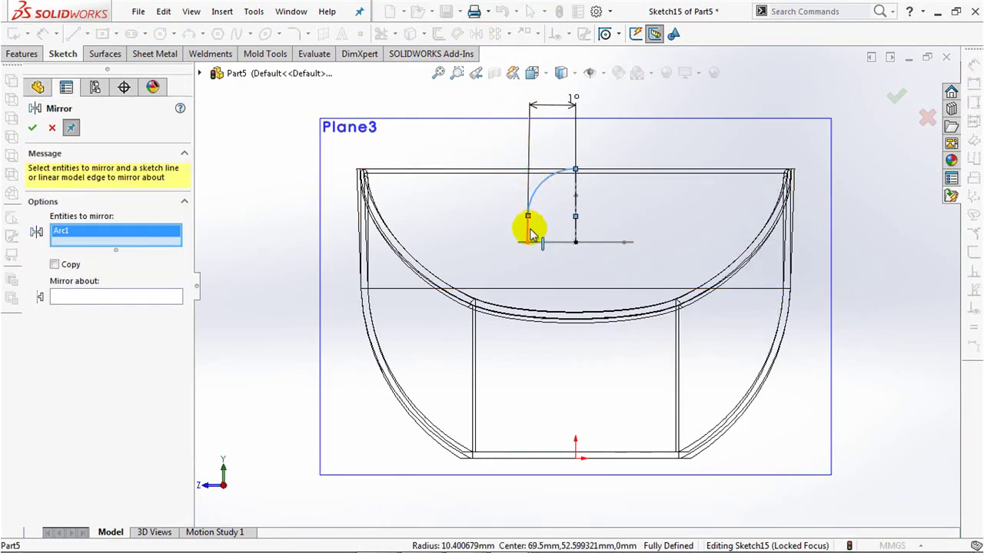
{"action": "left_click", "coordinate": [528, 229]}
{"action": "left_click", "coordinate": [69, 308]}
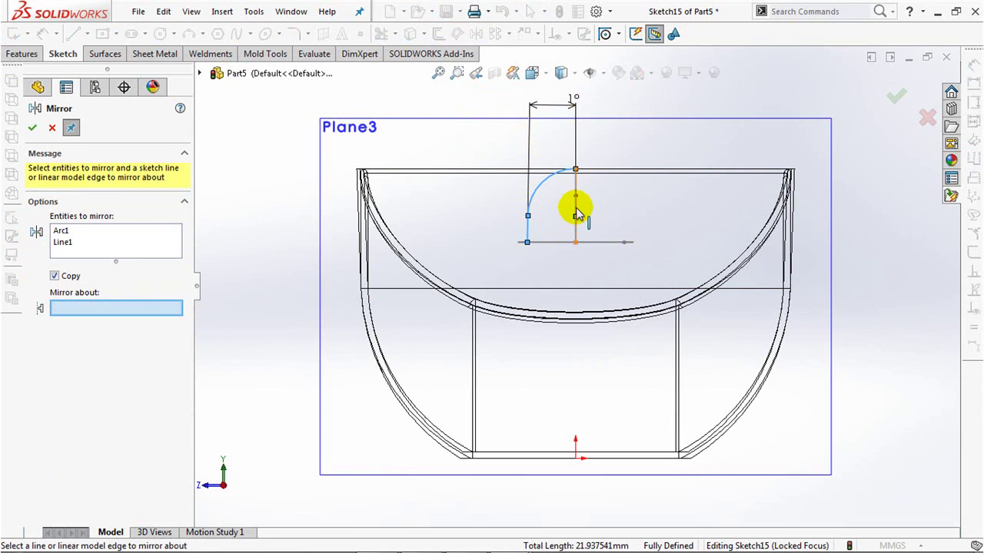
{"action": "left_click", "coordinate": [576, 214]}
{"action": "left_click", "coordinate": [31, 129]}
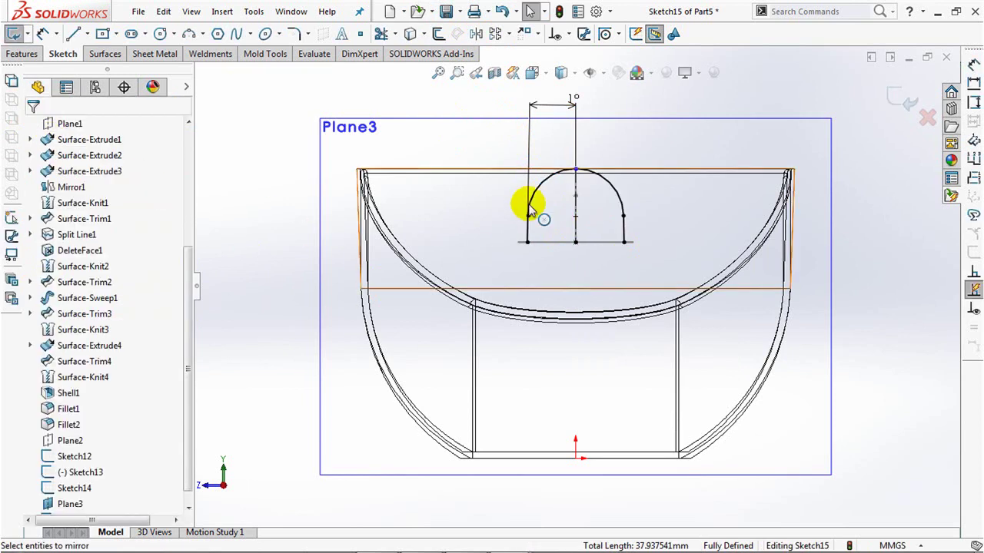
{"action": "middle_click_drag", "start_coordinate": [279, 257], "coordinate": [297, 274]}
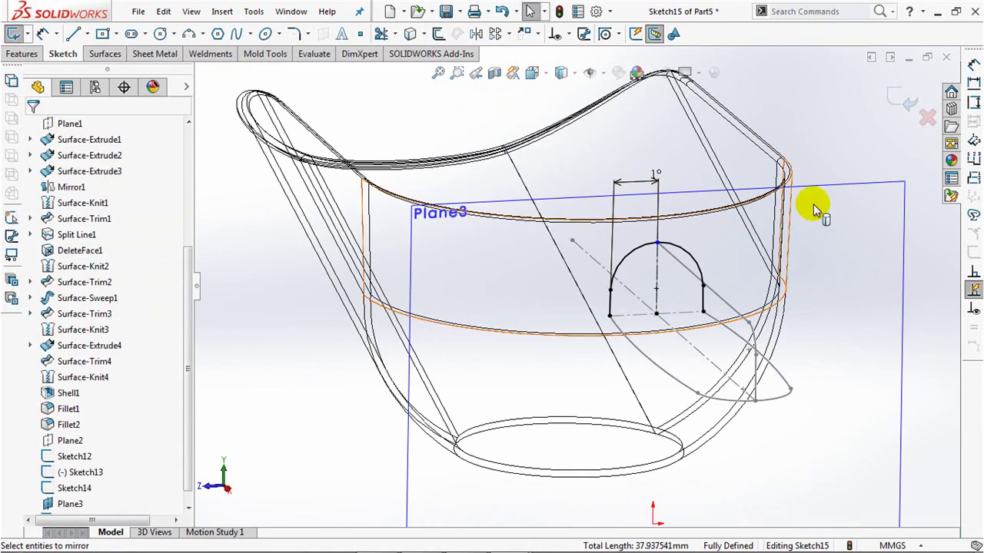
{"action": "left_click", "coordinate": [903, 101]}
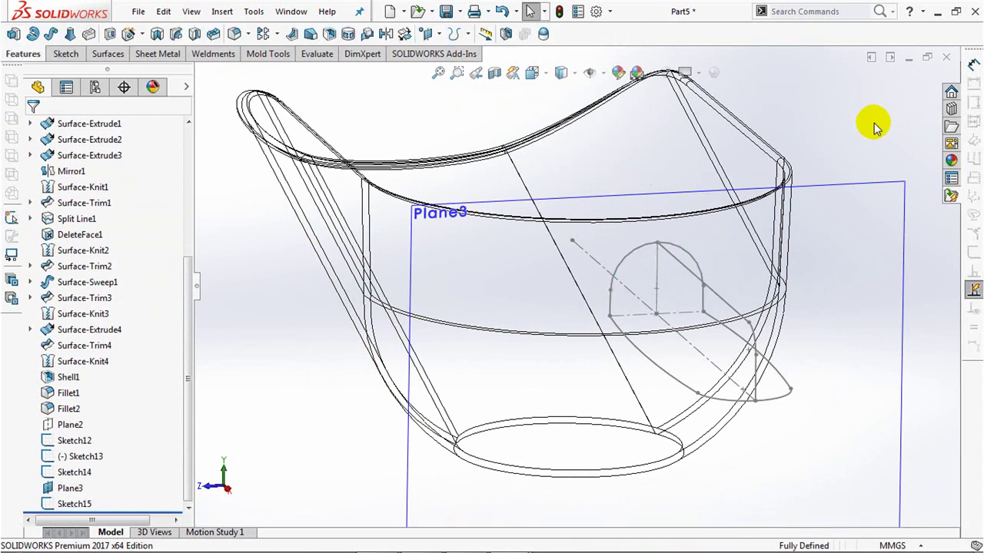
Create Plane4 from Plane3 at the handle's end point and convert the Sketch15 arch onto it
{"action": "key", "text": "ctrl+7"}
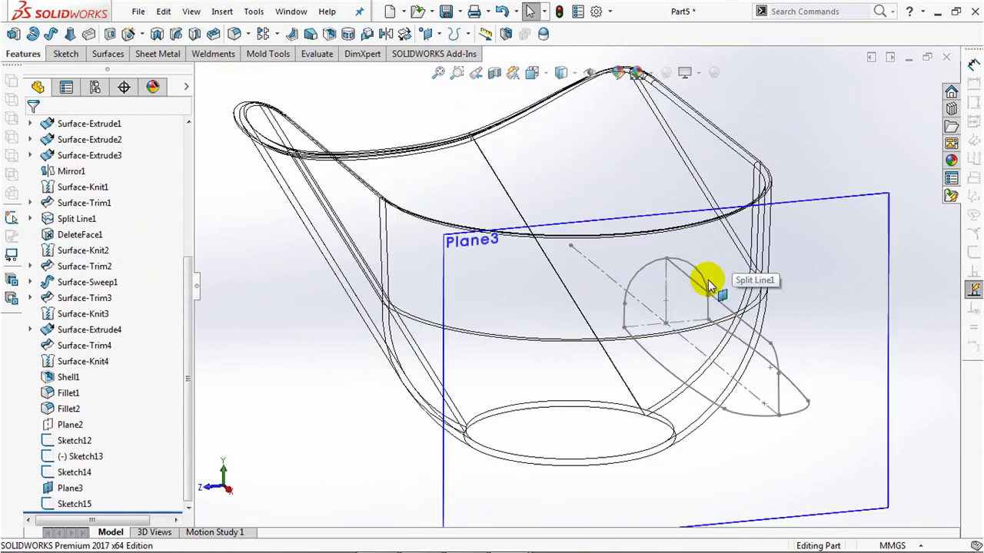
{"action": "left_click", "coordinate": [425, 33]}
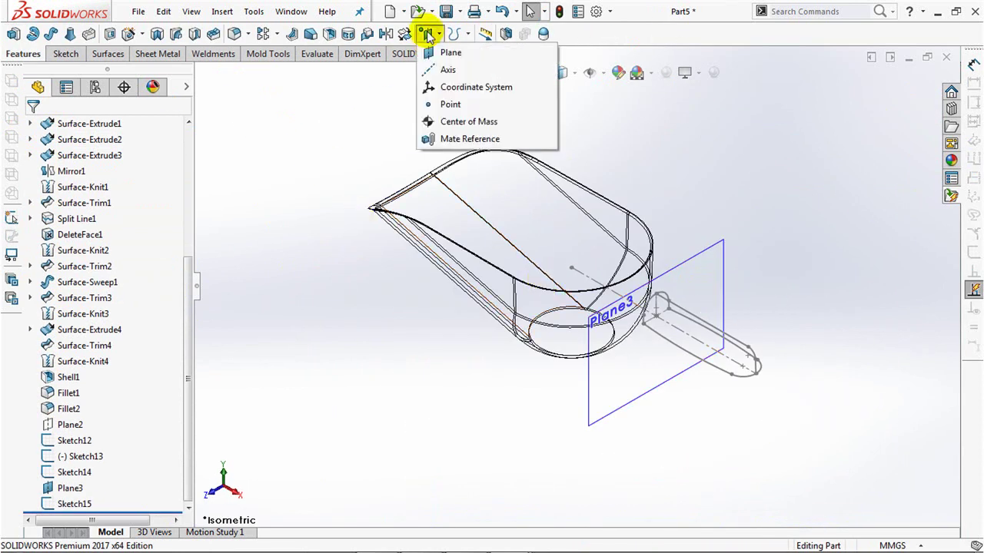
{"action": "left_click", "coordinate": [458, 56]}
{"action": "left_click", "coordinate": [714, 281]}
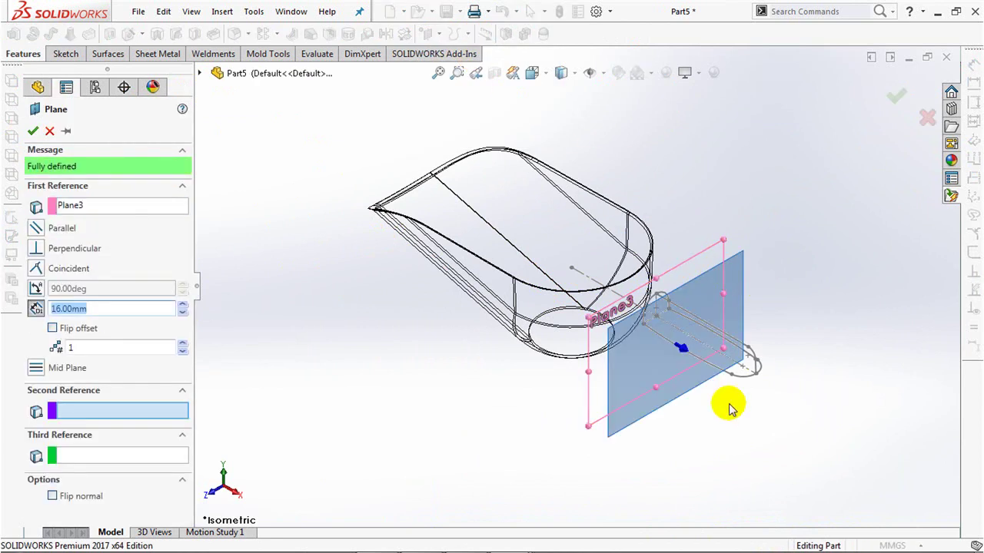
{"action": "left_click", "coordinate": [731, 378]}
{"action": "key", "text": "Return"}
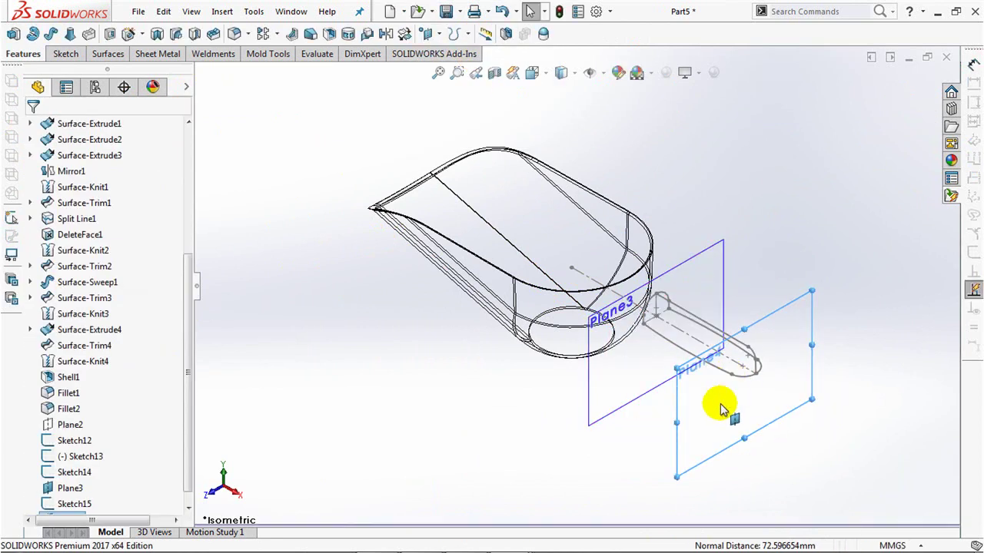
{"action": "left_click", "coordinate": [784, 360]}
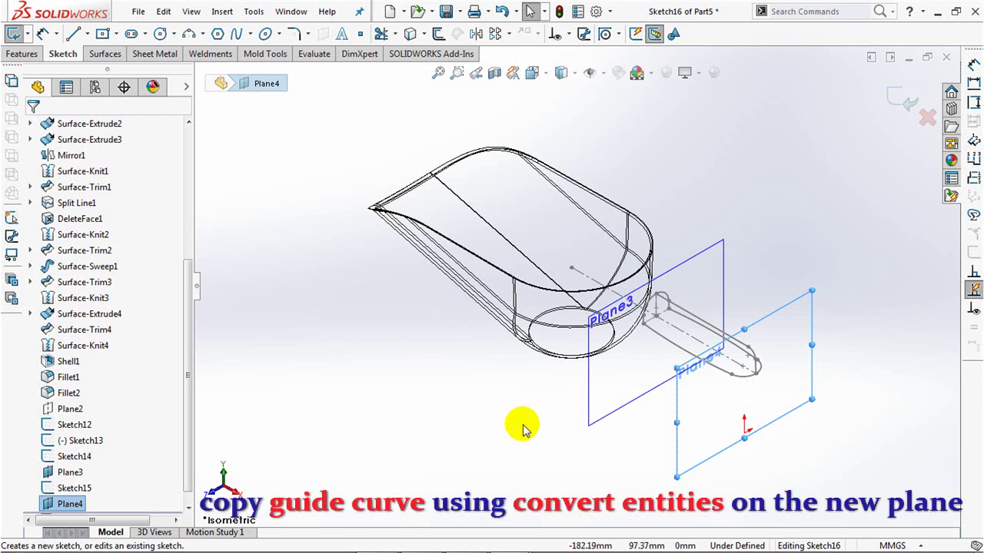
{"action": "left_click", "coordinate": [70, 473]}
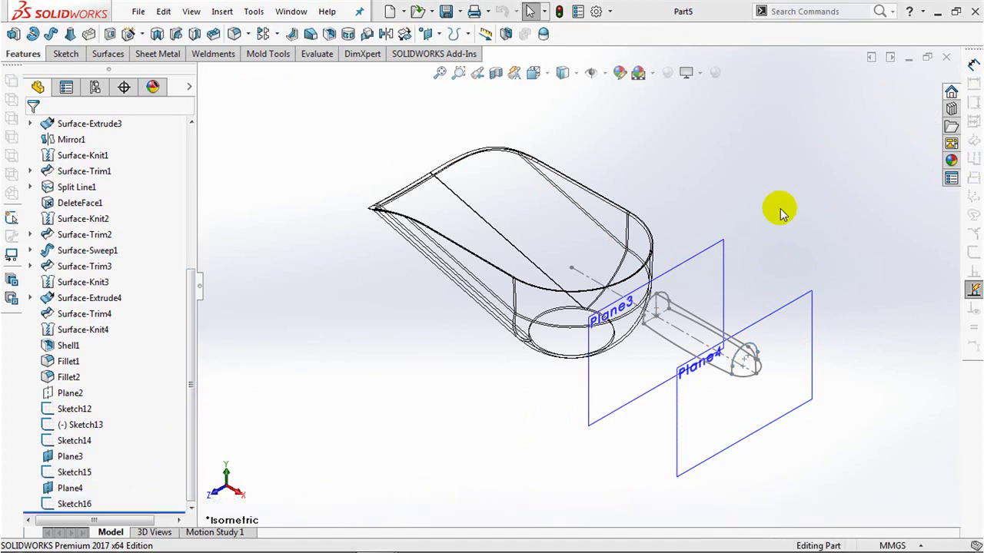
Hide Plane3 and Plane4 and display the model Shaded With Edges
{"action": "left_click", "coordinate": [710, 286]}
{"action": "left_click", "coordinate": [795, 237]}
{"action": "left_click", "coordinate": [791, 325]}
{"action": "left_click", "coordinate": [879, 279]}
{"action": "left_click", "coordinate": [564, 73]}
{"action": "left_click", "coordinate": [562, 91]}
{"action": "mouse_move", "coordinate": [771, 354]}
{"action": "middle_mouse_down", "text": "shift"}
{"action": "mouse_move", "coordinate": [718, 272]}
{"action": "mouse_move", "coordinate": [742, 191]}
{"action": "middle_mouse_up", "text": "shift"}
{"action": "middle_click_drag", "start_coordinate": [848, 158], "coordinate": [772, 282], "text": "ctrl"}
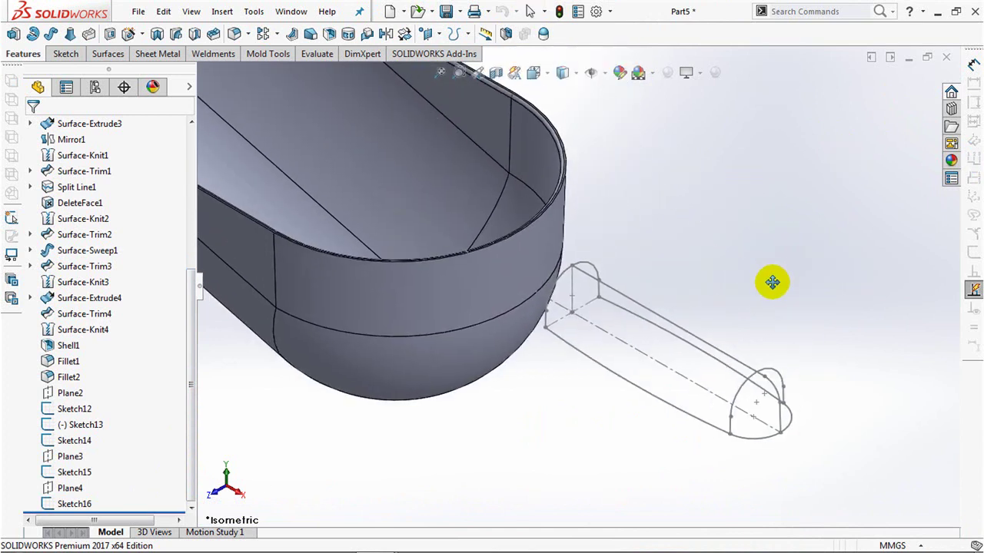
Loft a surface through Sketch13, Sketch14 and Sketch12 guided by Sketch15 and Sketch16, then view from the front
{"action": "left_click", "coordinate": [109, 55]}
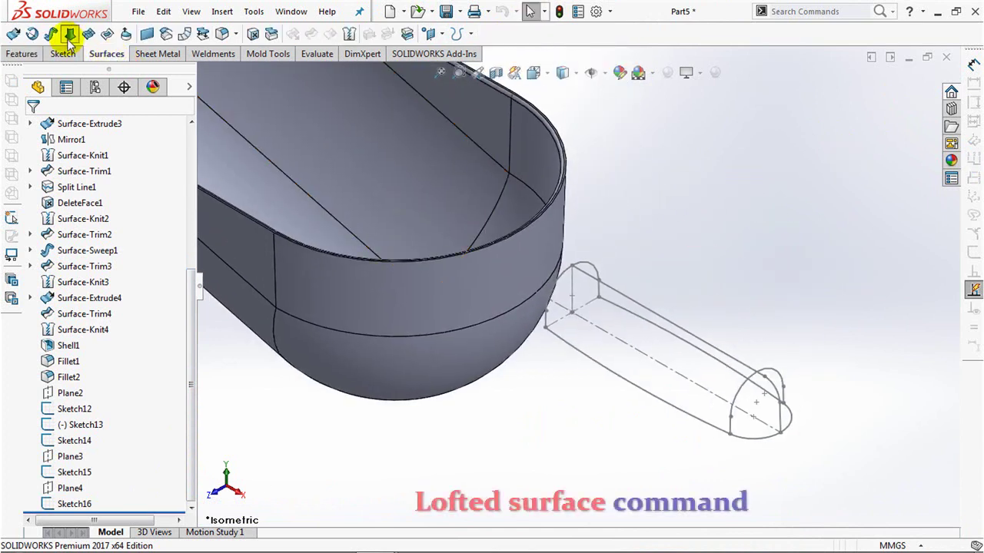
{"action": "left_click", "coordinate": [67, 33]}
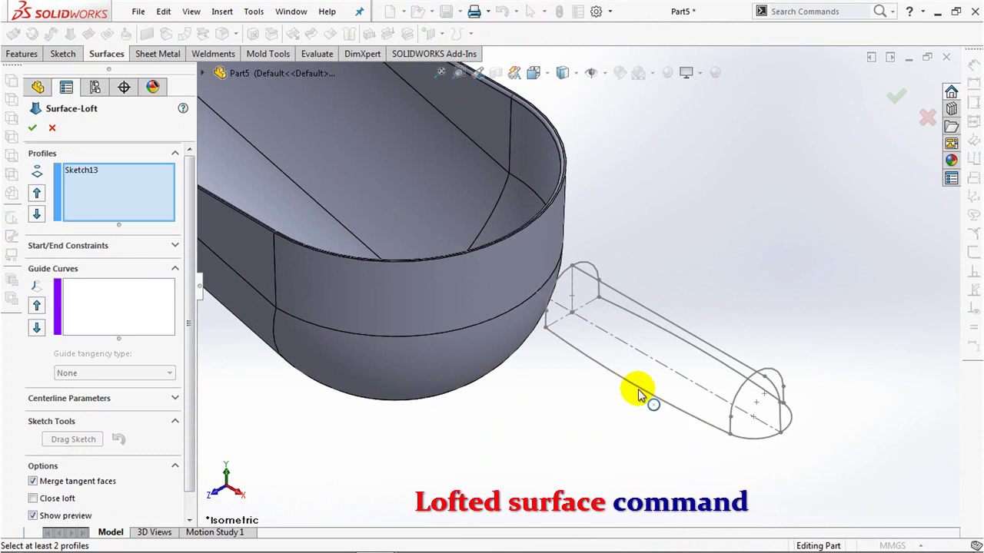
{"action": "left_click", "coordinate": [642, 306]}
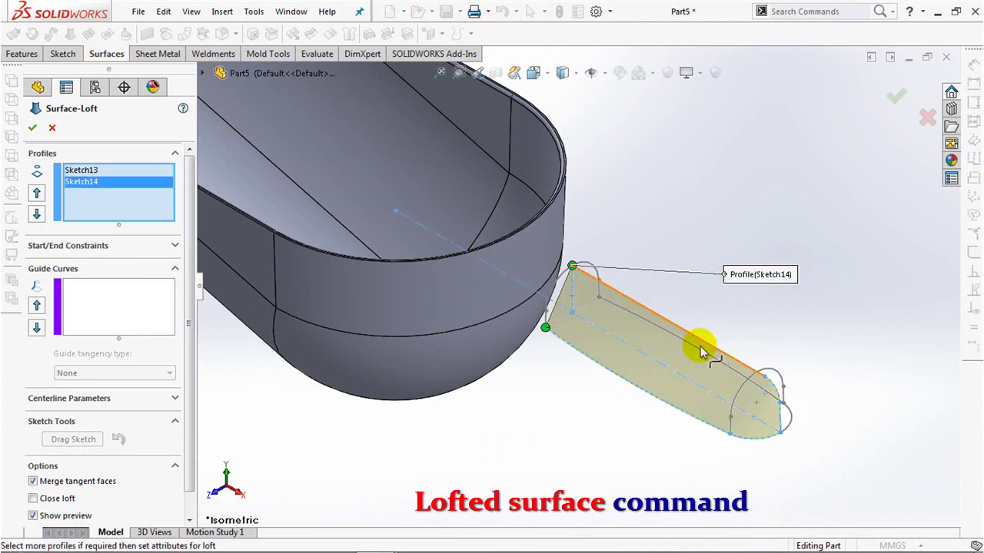
{"action": "middle_click_drag", "start_coordinate": [749, 339], "coordinate": [715, 373]}
{"action": "left_click", "coordinate": [577, 423]}
{"action": "middle_click_drag", "start_coordinate": [571, 412], "coordinate": [666, 387]}
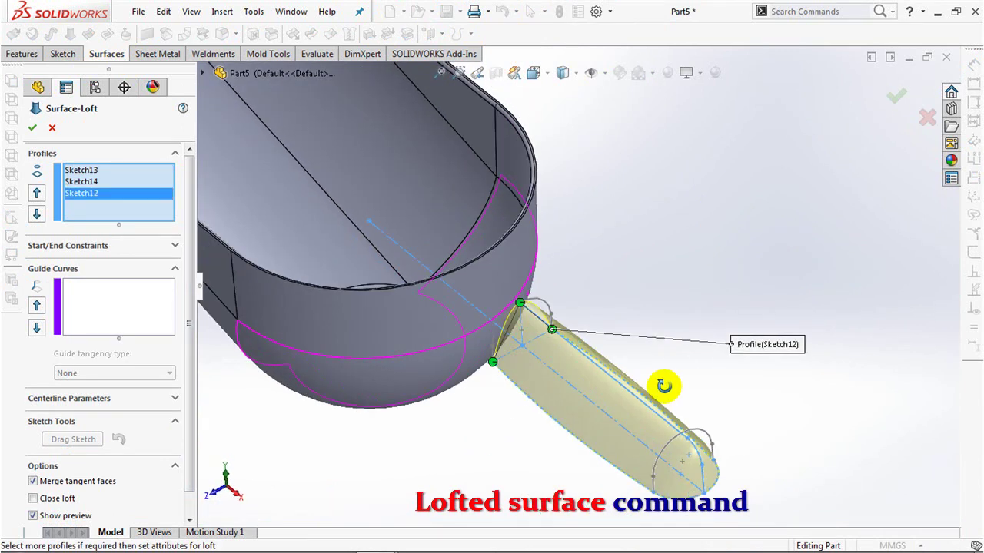
{"action": "left_click", "coordinate": [118, 301]}
{"action": "left_click", "coordinate": [546, 307]}
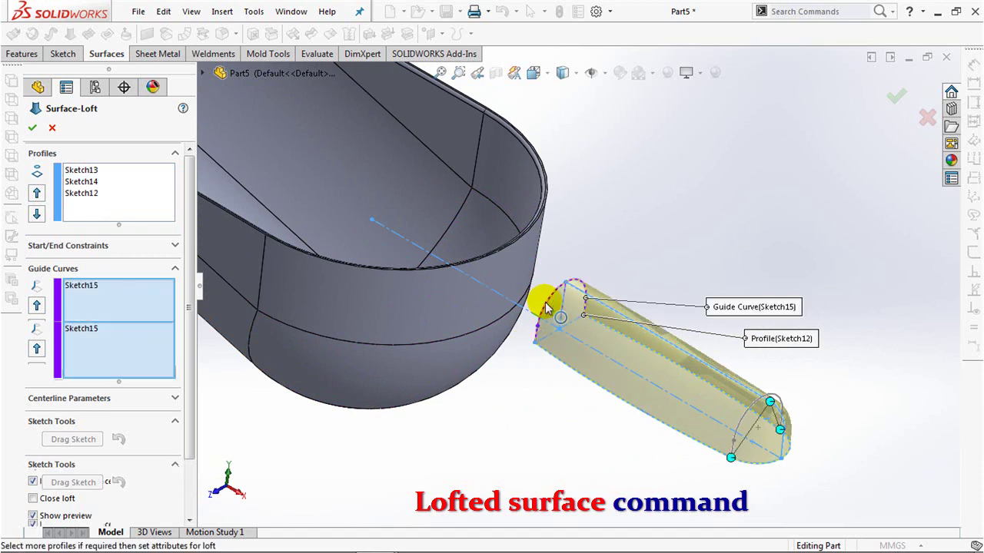
{"action": "left_click", "coordinate": [741, 423]}
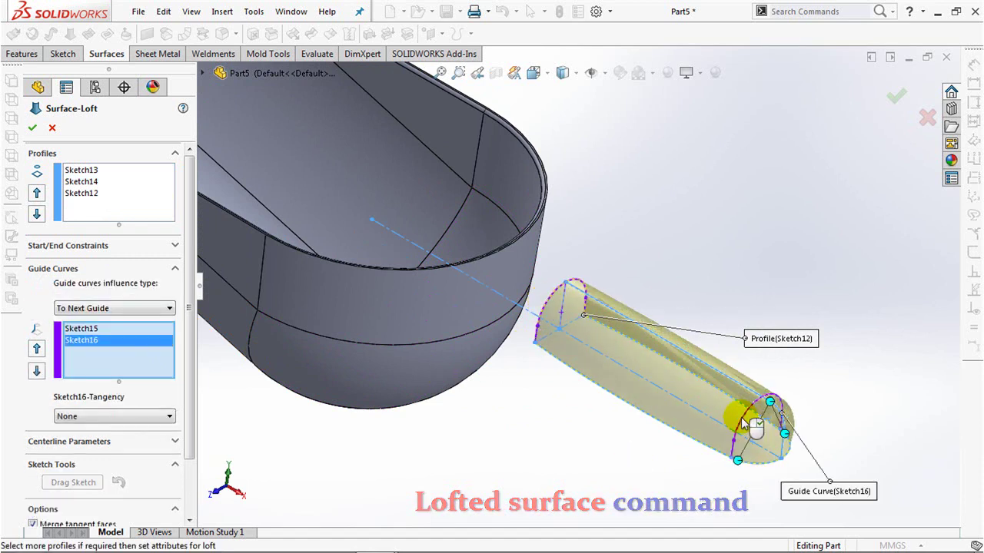
{"action": "key", "text": "Return"}
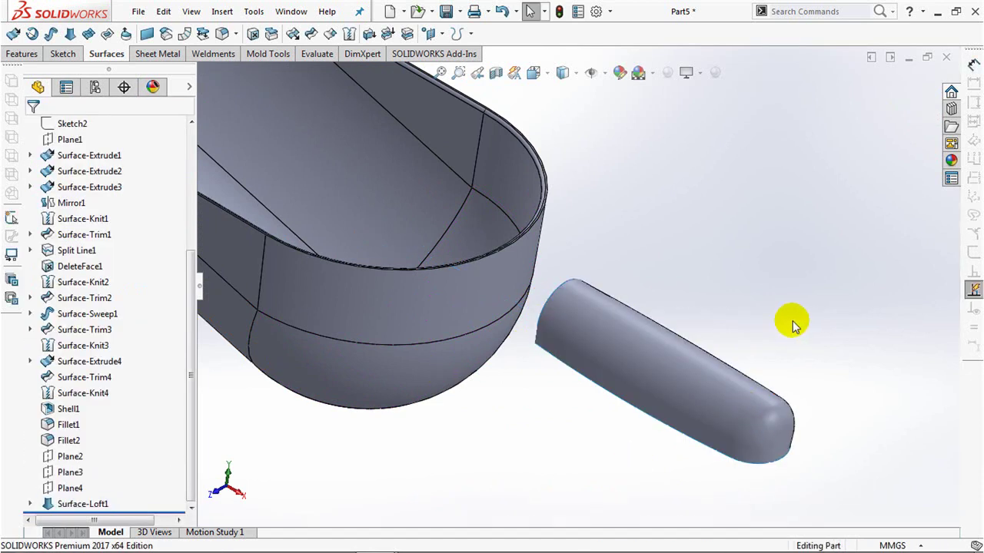
{"action": "key", "text": "ctrl+1"}
On the Front Plane, create Sketch17 with the handle's lower edge offset 4 mm inward
{"action": "scroll", "coordinate": [196, 263], "scroll_direction": "up", "scroll_amount": 3}
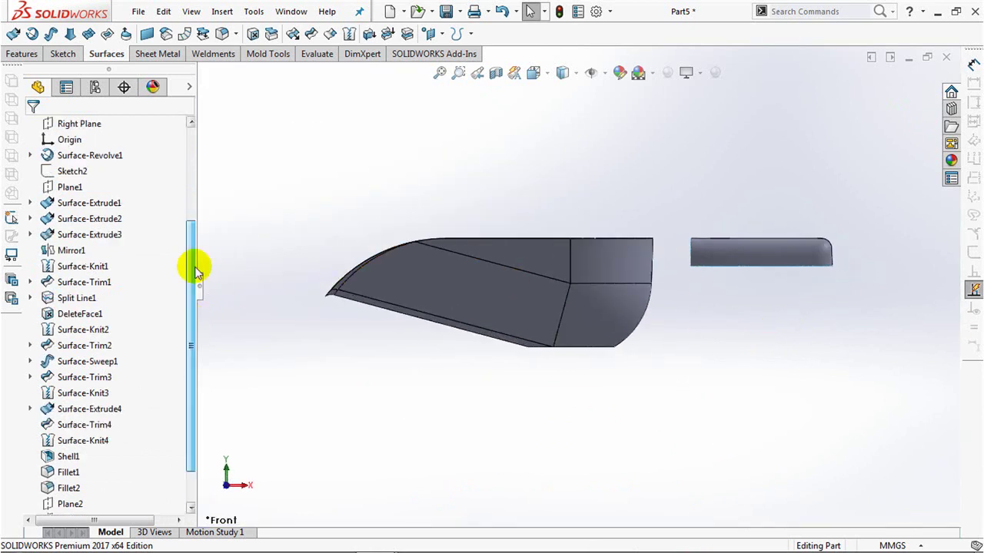
{"action": "scroll", "coordinate": [116, 254], "scroll_direction": "up", "scroll_amount": 1}
{"action": "left_click", "coordinate": [73, 234]}
{"action": "left_click", "coordinate": [88, 219]}
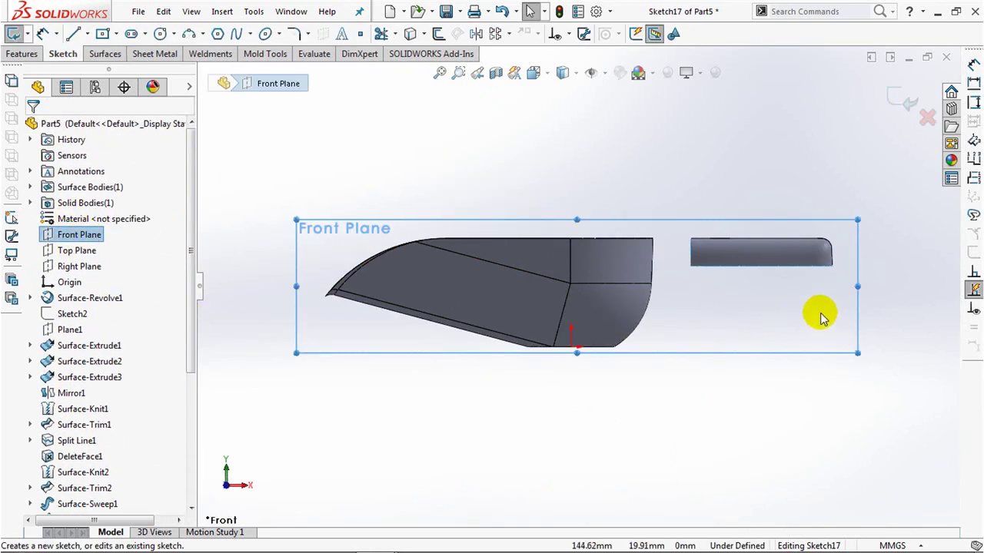
{"action": "left_click", "coordinate": [438, 33]}
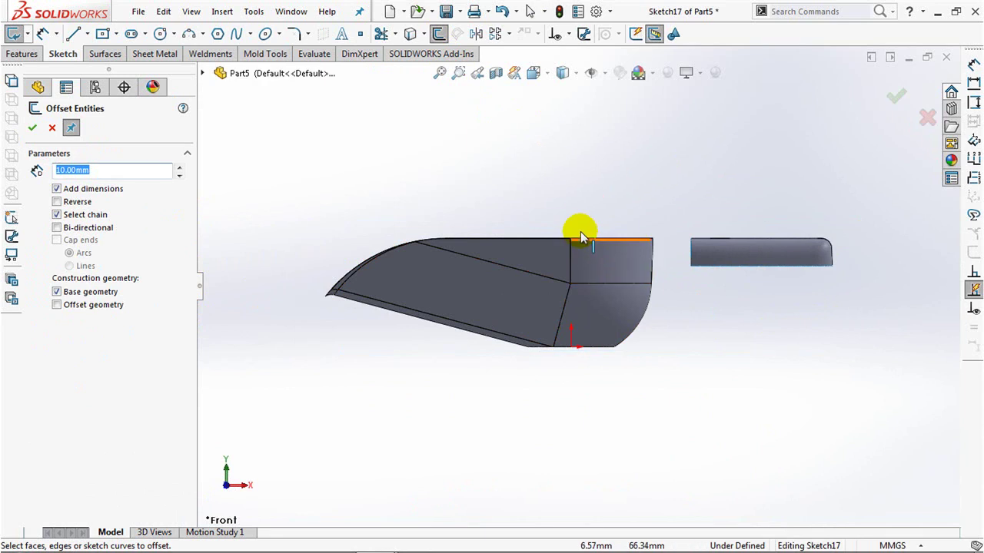
{"action": "type", "text": "4"}
{"action": "left_click", "coordinate": [732, 277]}
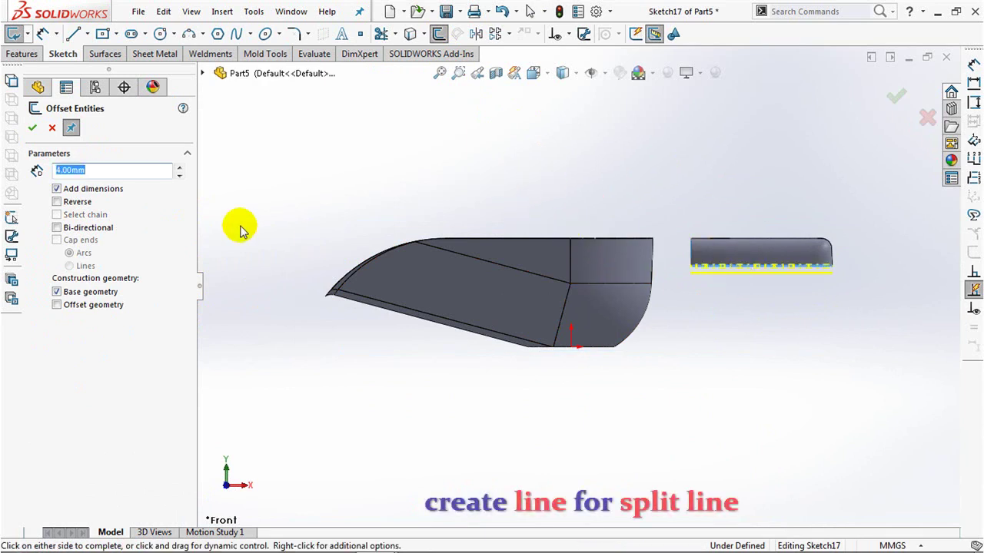
{"action": "left_click", "coordinate": [57, 201]}
{"action": "left_click", "coordinate": [31, 128]}
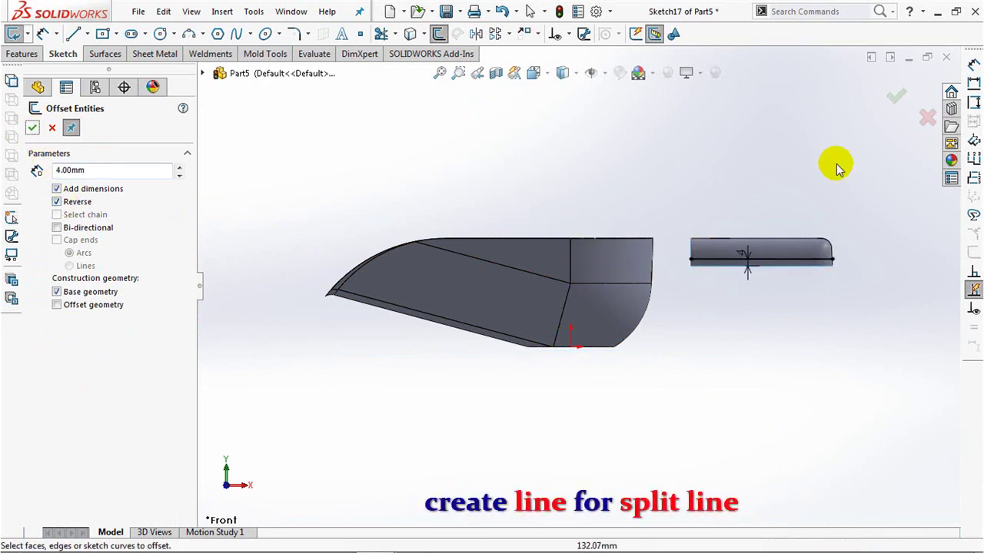
{"action": "left_click", "coordinate": [896, 98]}
{"action": "left_click", "coordinate": [900, 100]}
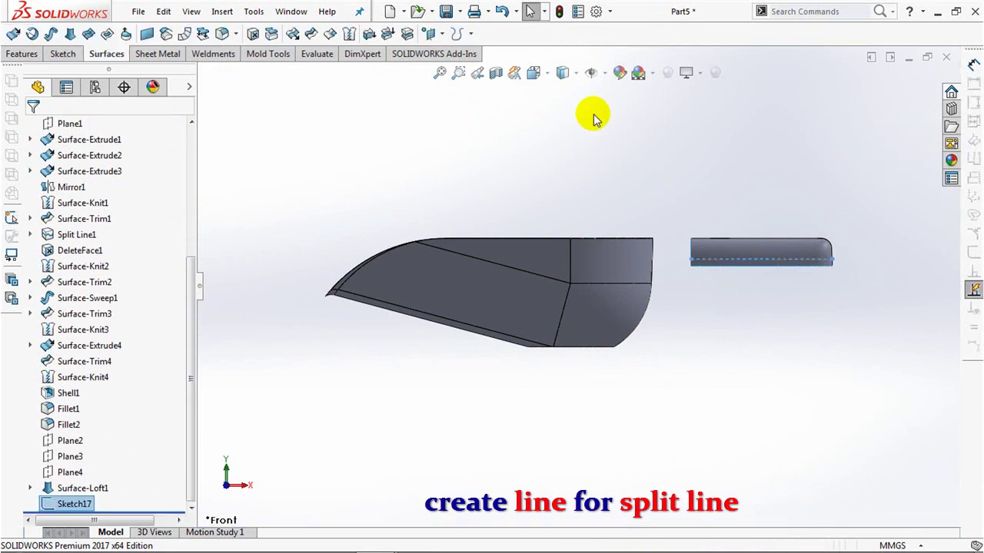
Start a projection Split Line to project Sketch17 onto the handle face
{"action": "left_click", "coordinate": [470, 33]}
{"action": "left_click", "coordinate": [479, 48]}
{"action": "middle_click_drag", "start_coordinate": [756, 171], "coordinate": [725, 249]}
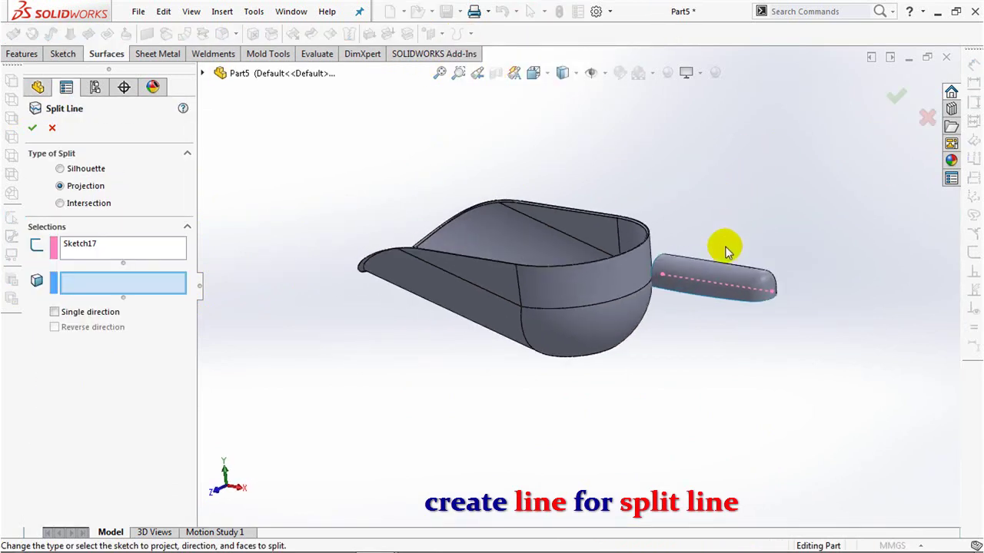
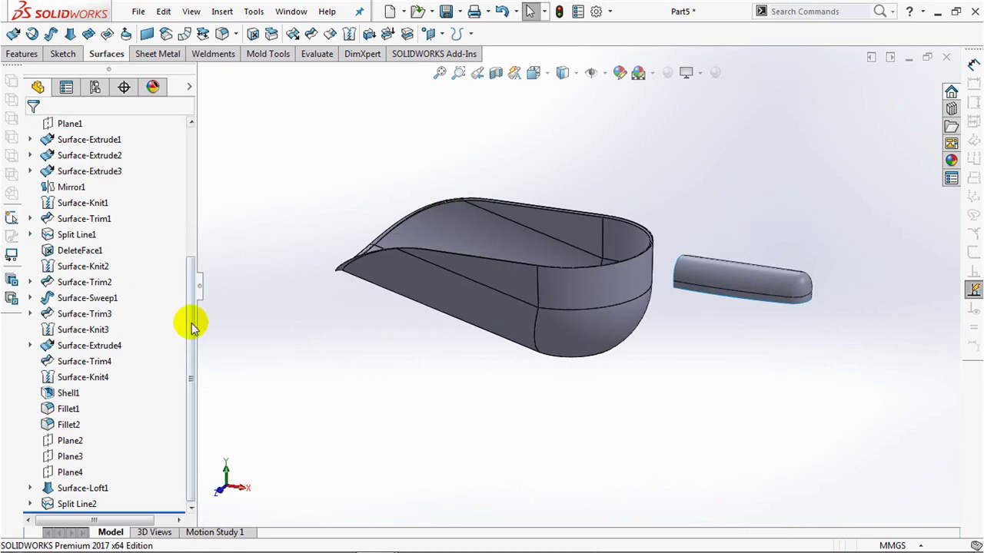
Create Plane5 parallel to the Top Plane through a point on the handle
{"action": "left_click_drag", "start_coordinate": [192, 327], "coordinate": [193, 192]}
{"action": "left_click", "coordinate": [76, 250]}
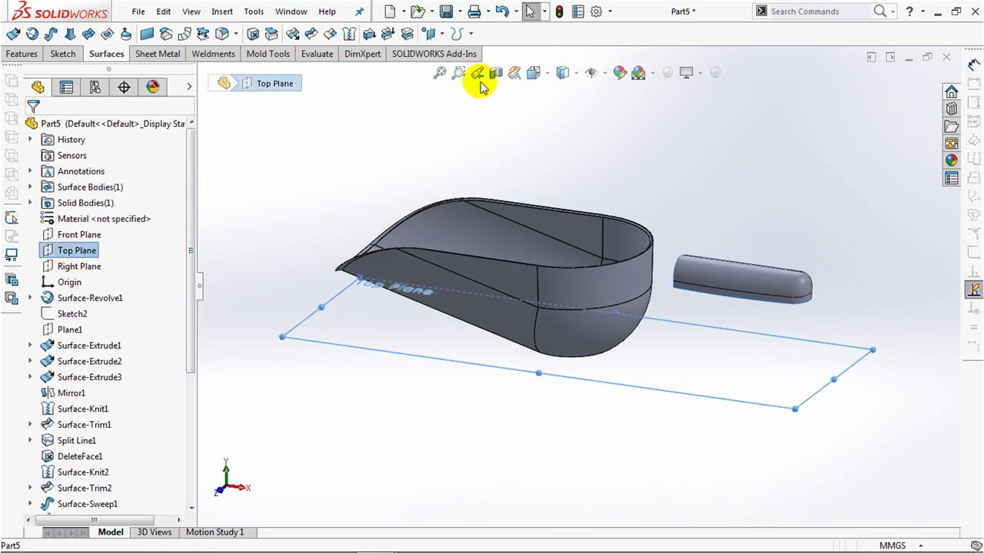
{"action": "left_click", "coordinate": [430, 34]}
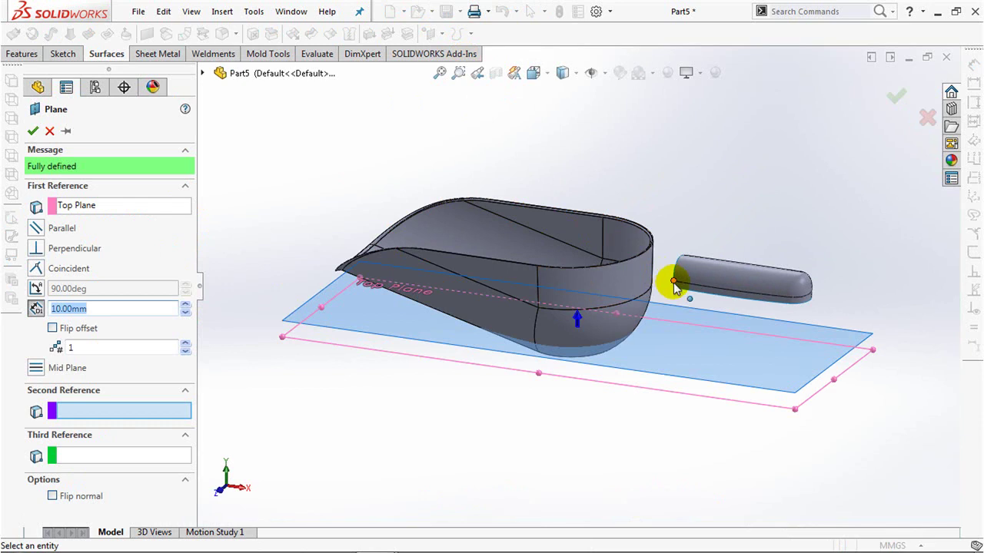
{"action": "left_click", "coordinate": [674, 283]}
{"action": "key", "text": "Return"}
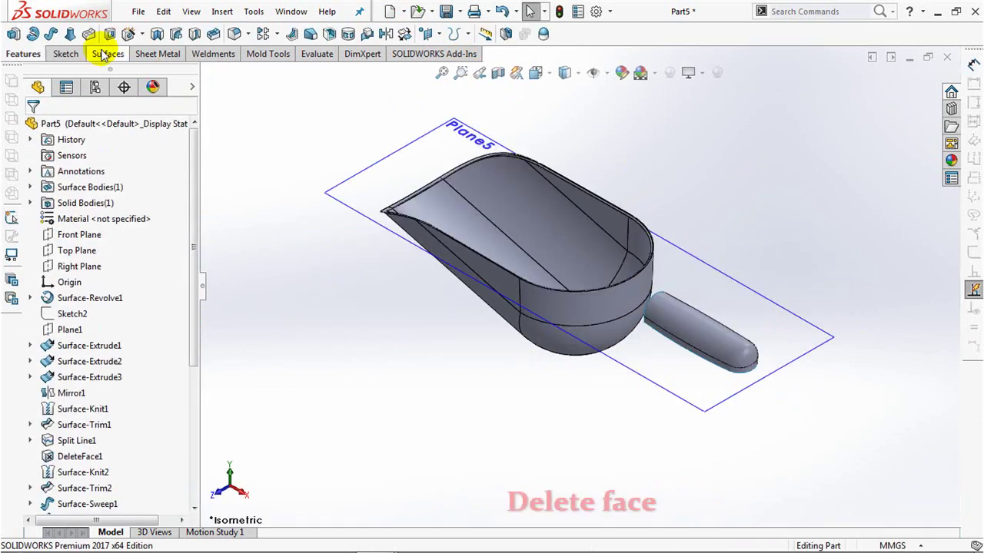
Delete the handle's bottom face with Delete Face
{"action": "left_click", "coordinate": [107, 54]}
{"action": "left_click", "coordinate": [248, 34]}
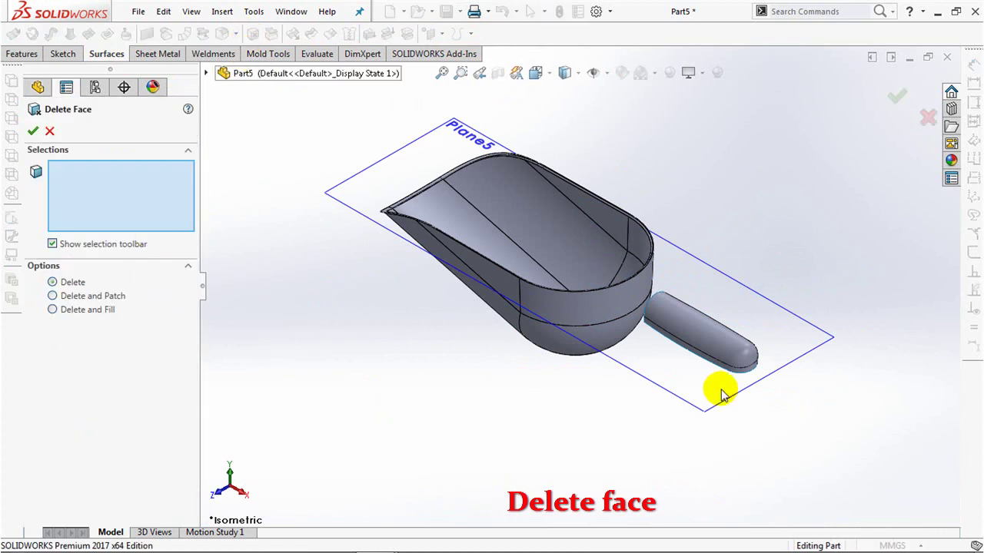
{"action": "scroll", "coordinate": [715, 347], "scroll_direction": "down", "scroll_amount": 5}
{"action": "scroll", "coordinate": [571, 281], "scroll_direction": "up", "scroll_amount": 2}
{"action": "left_click", "coordinate": [602, 307]}
{"action": "key", "text": "Return"}
{"action": "left_click", "coordinate": [596, 388]}
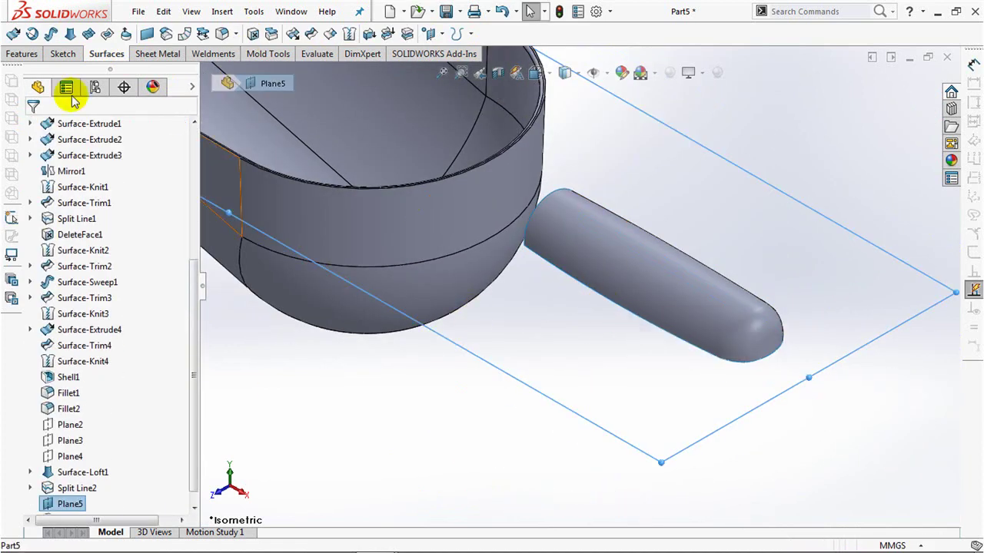
Convert the handle's split edge on Plane5 and extrude it 4 mm downward as a surface with 1° draft
{"action": "left_click", "coordinate": [31, 34]}
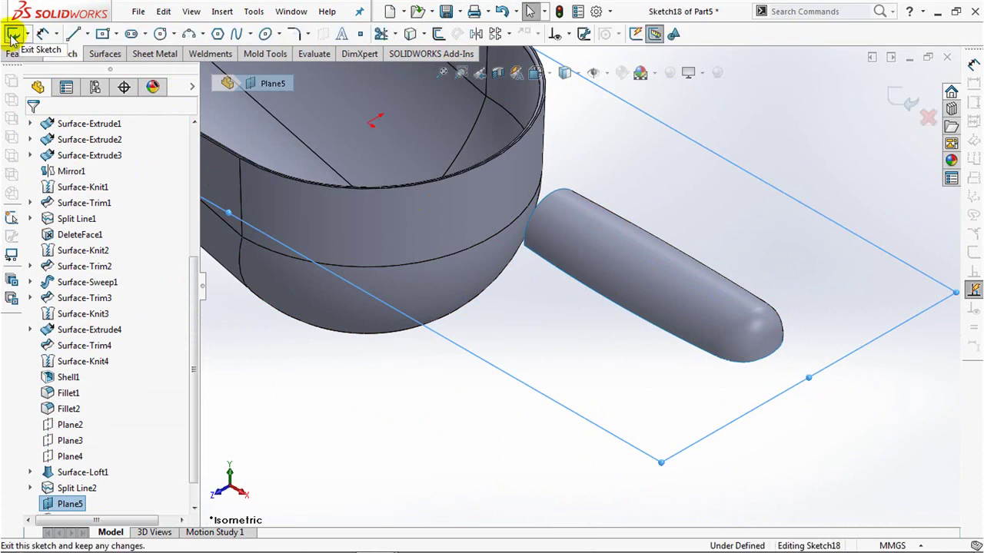
{"action": "left_click", "coordinate": [408, 34]}
{"action": "left_click", "coordinate": [634, 327]}
{"action": "key", "text": "Return"}
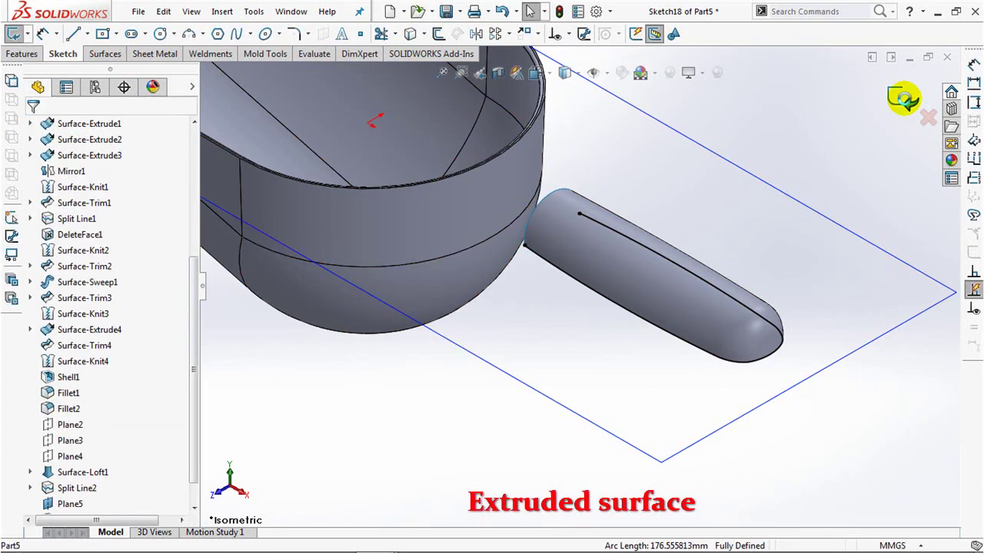
{"action": "left_click", "coordinate": [903, 98]}
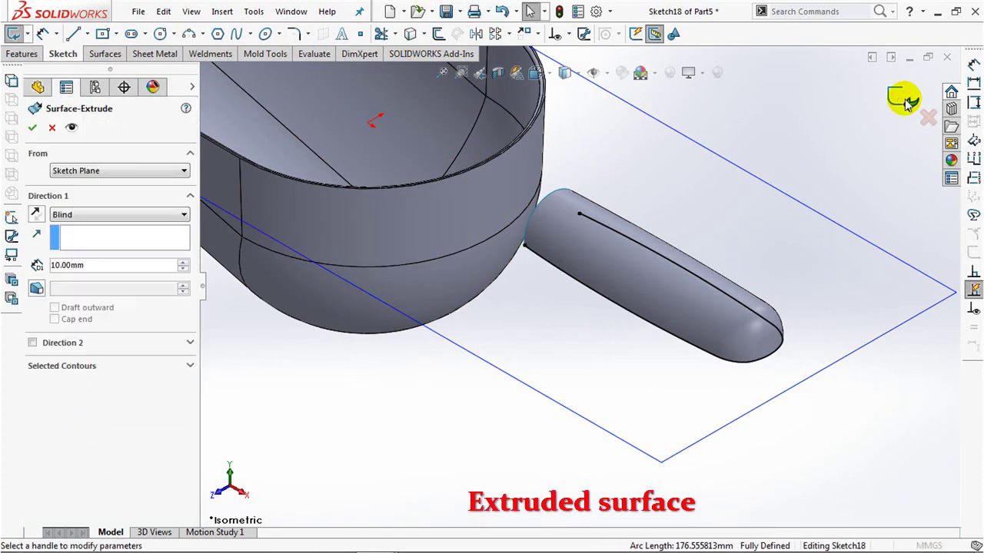
{"action": "left_click", "coordinate": [37, 215]}
{"action": "type", "text": "4"}
{"action": "key", "text": "Return"}
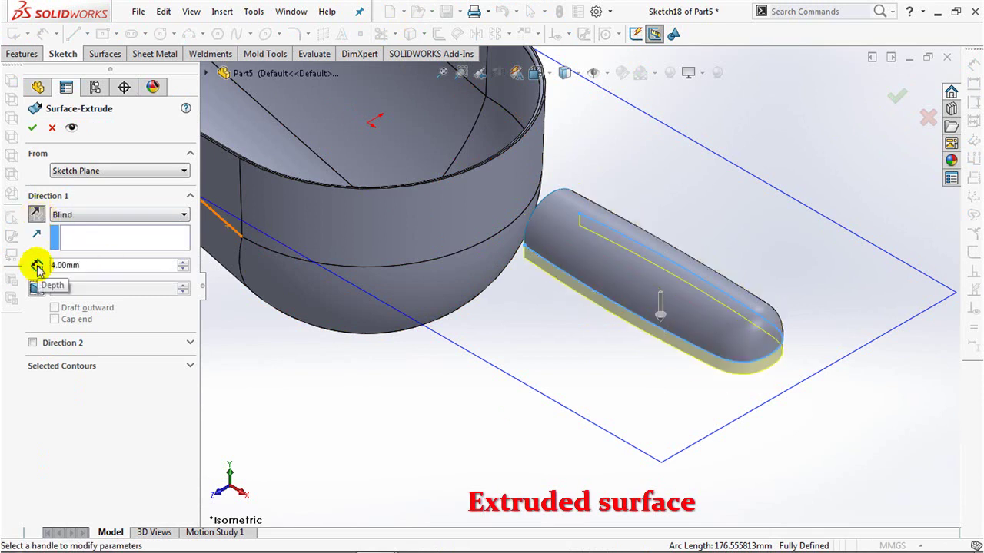
{"action": "left_click", "coordinate": [36, 289]}
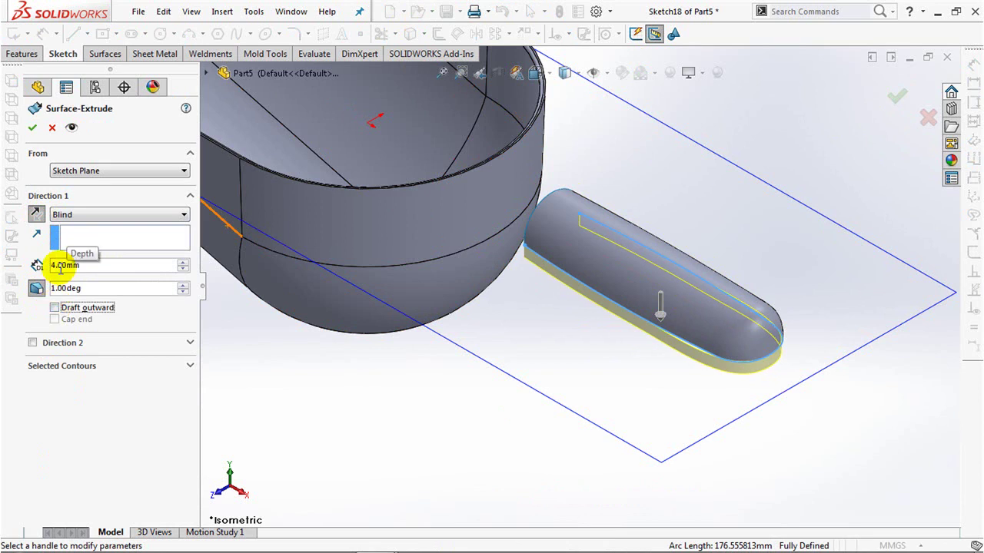
{"action": "left_click", "coordinate": [31, 127]}
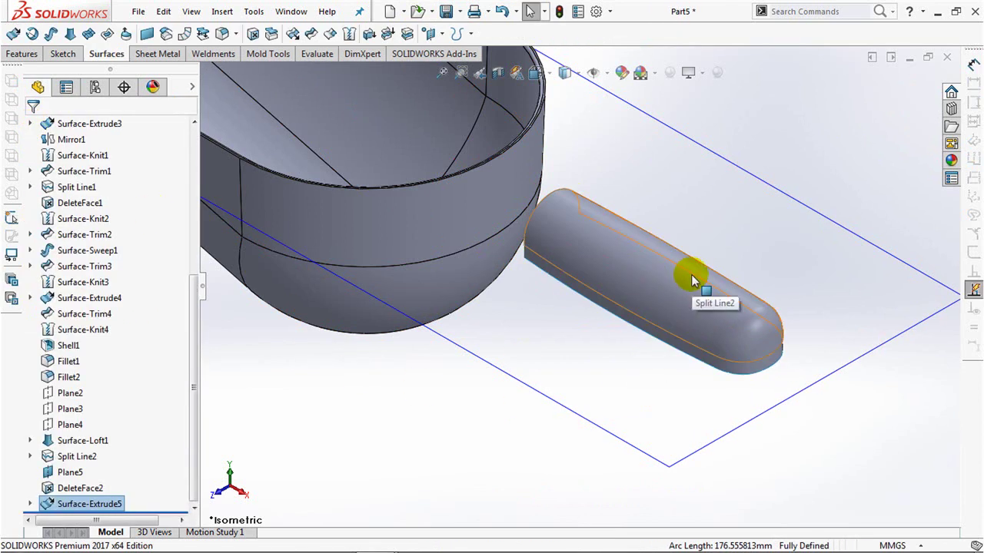
Knit DeleteFace2 and Surface-Extrude5 into one surface with Merge entities on
{"action": "key", "text": "ctrl+1"}
{"action": "left_click", "coordinate": [460, 73]}
{"action": "left_click_drag", "start_coordinate": [682, 235], "coordinate": [804, 286]}
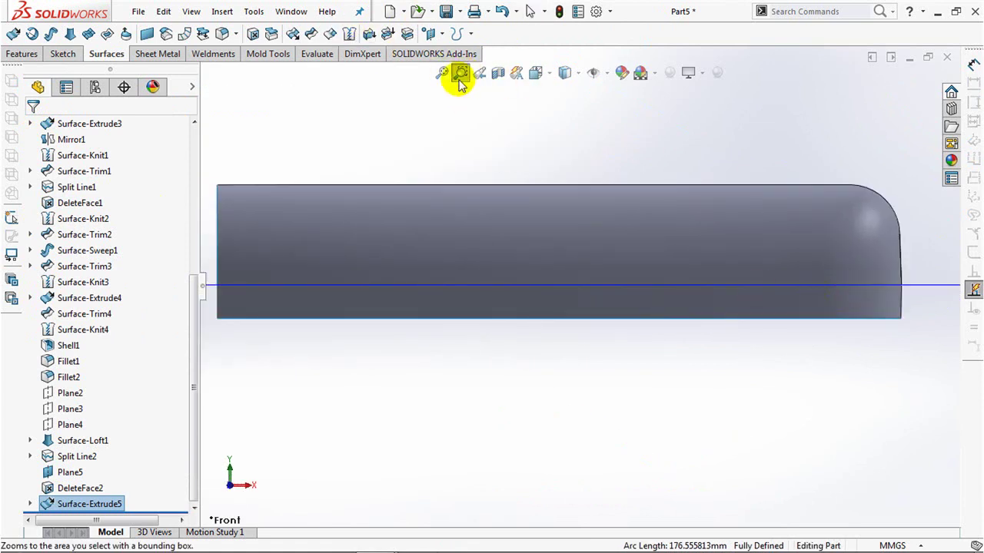
{"action": "left_click", "coordinate": [349, 33]}
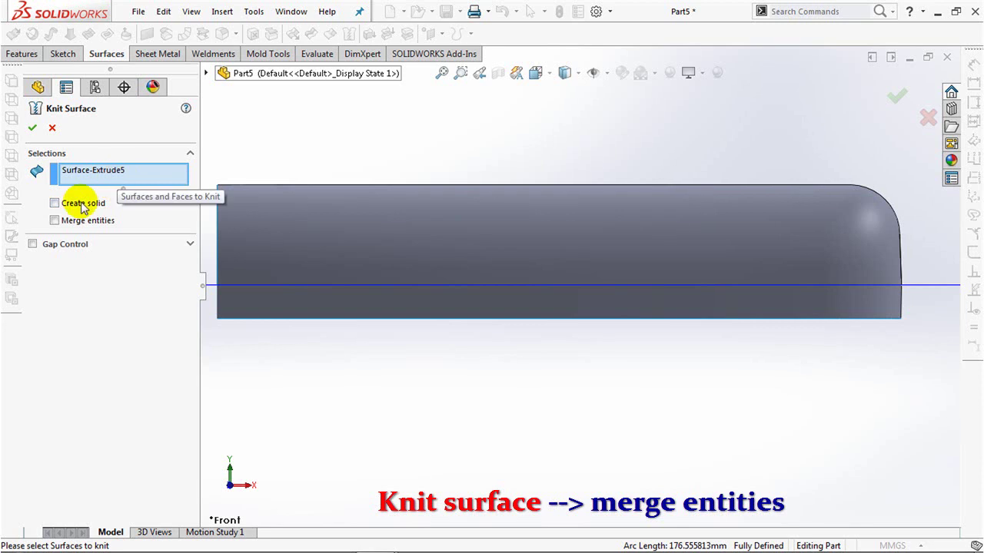
{"action": "left_click", "coordinate": [55, 221]}
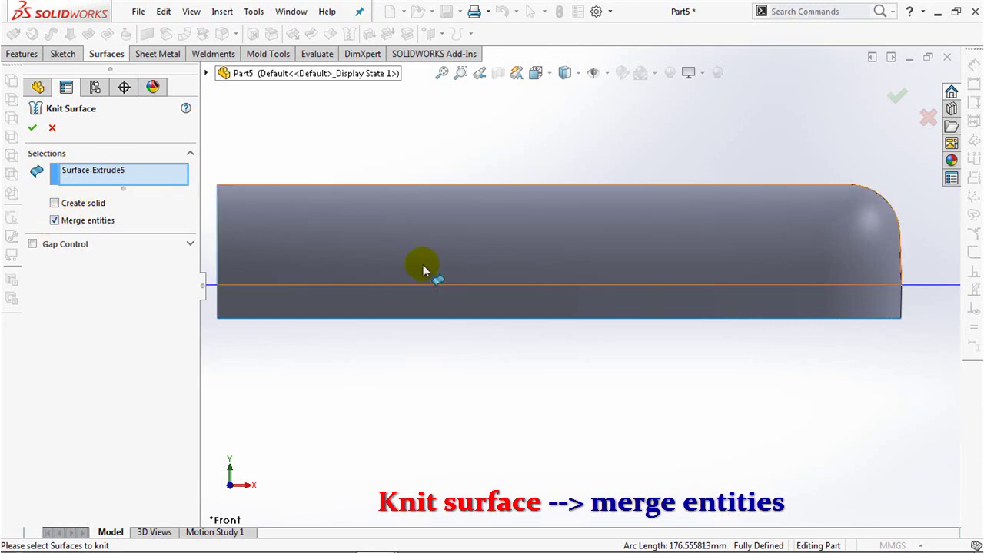
{"action": "left_click", "coordinate": [420, 265]}
{"action": "right_click", "coordinate": [143, 192]}
{"action": "left_click", "coordinate": [176, 196]}
{"action": "left_click", "coordinate": [469, 245]}
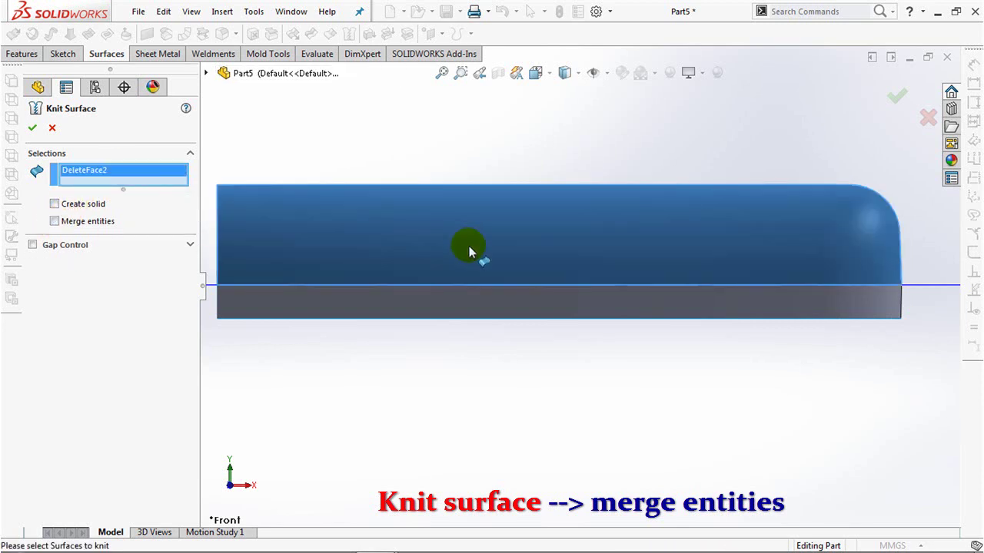
{"action": "left_click", "coordinate": [476, 307]}
{"action": "left_click", "coordinate": [54, 232]}
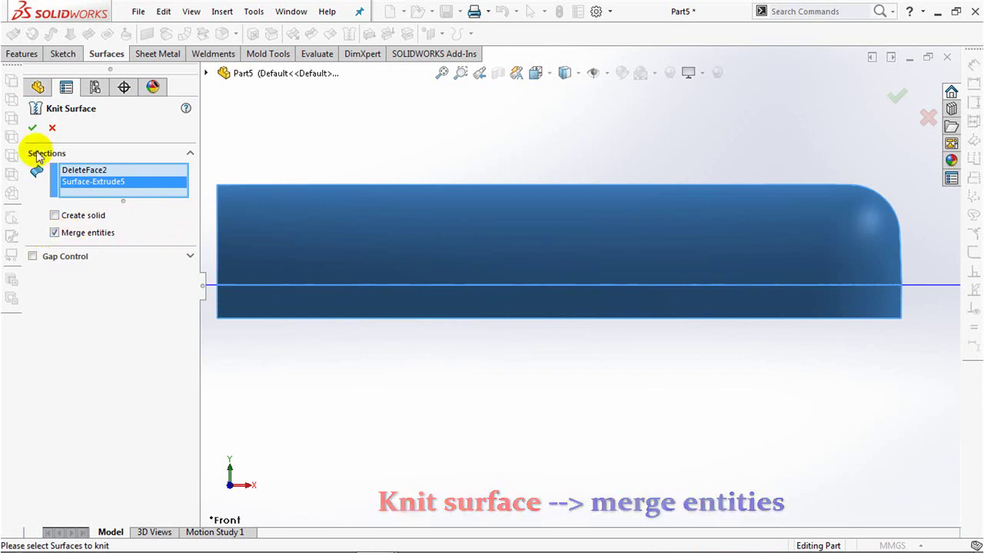
{"action": "left_click", "coordinate": [32, 128]}
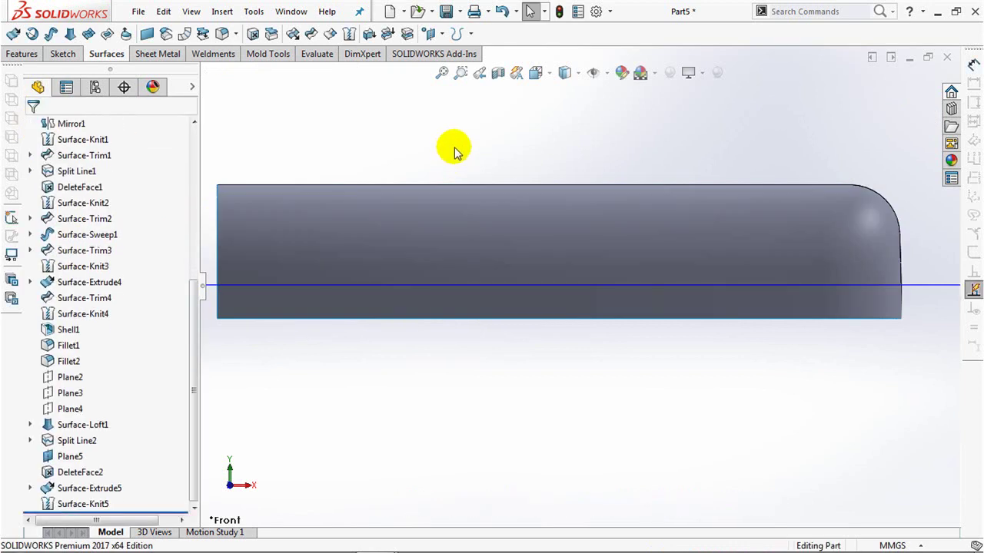
Hide Plane5 and start a new sketch on Plane3
{"action": "key", "text": "ctrl+7"}
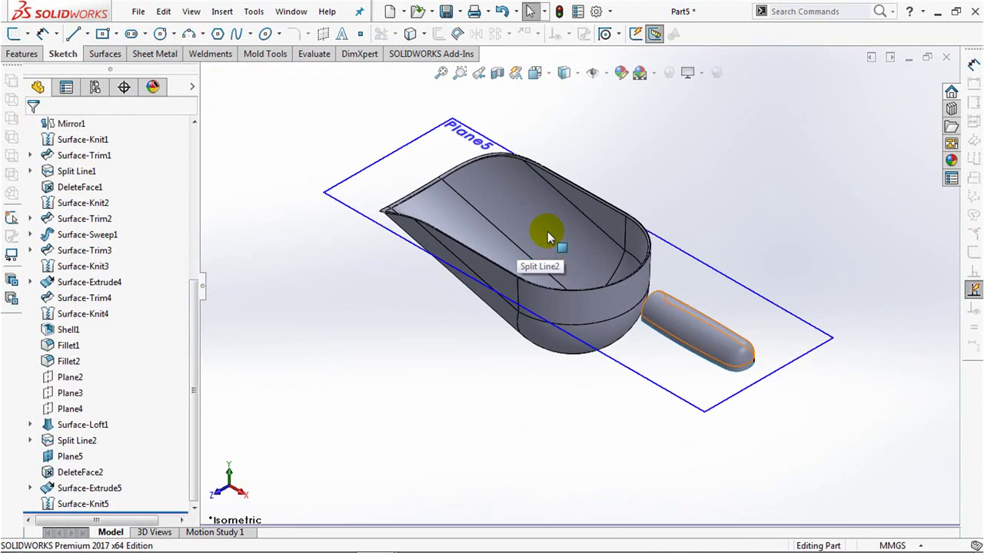
{"action": "left_click", "coordinate": [753, 292]}
{"action": "left_click", "coordinate": [814, 245]}
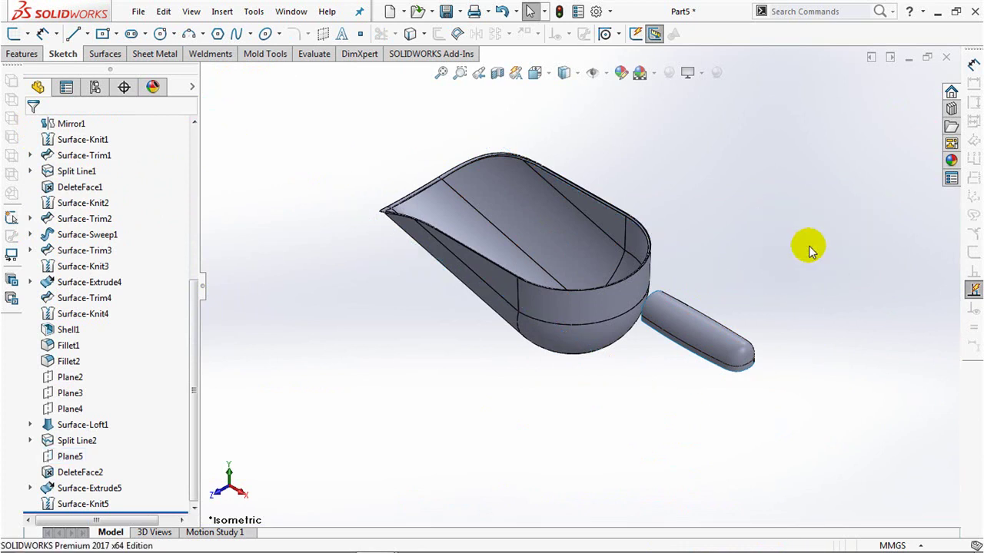
{"action": "left_click", "coordinate": [62, 394]}
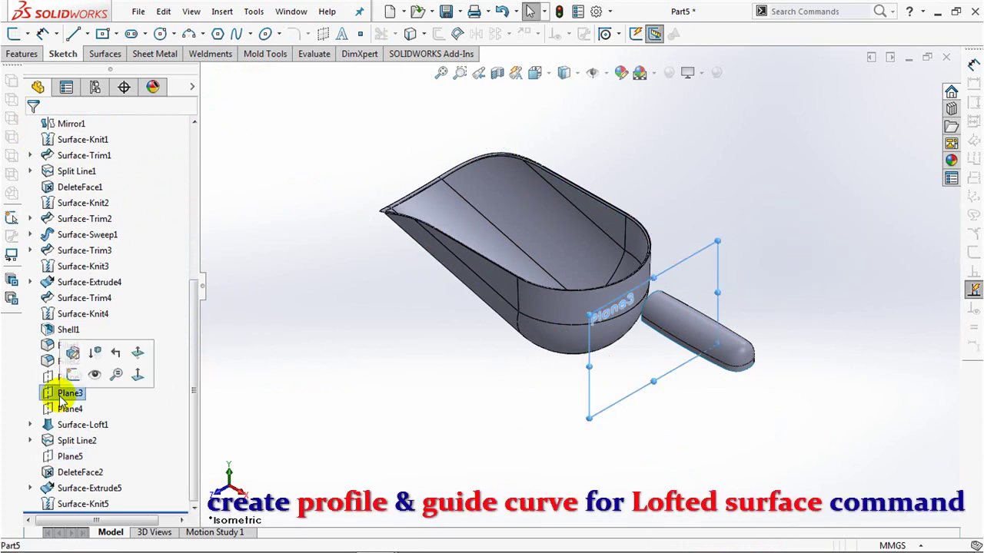
{"action": "left_click", "coordinate": [71, 375]}
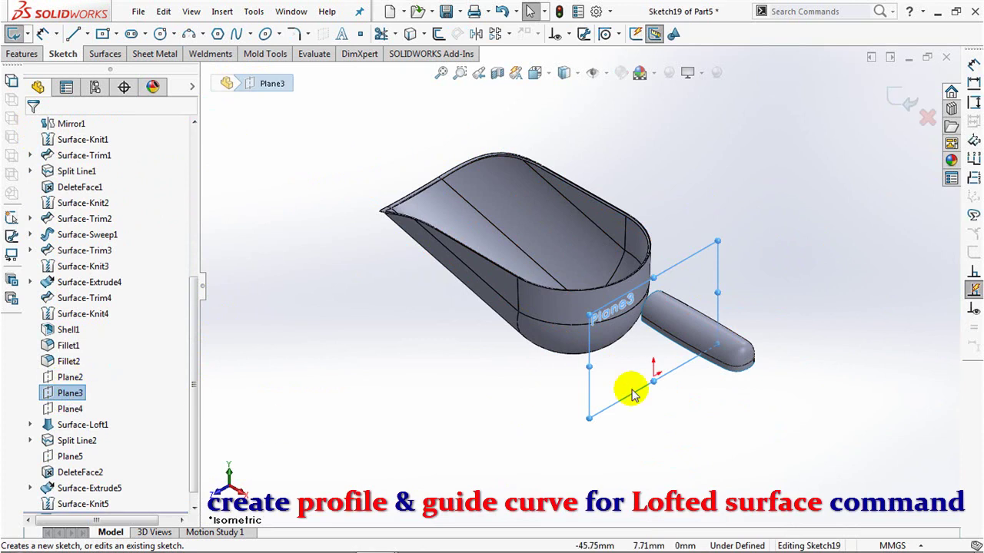
{"action": "scroll", "coordinate": [669, 342], "scroll_direction": "down", "scroll_amount": 3}
{"action": "scroll", "coordinate": [692, 259], "scroll_direction": "up", "scroll_amount": 1}
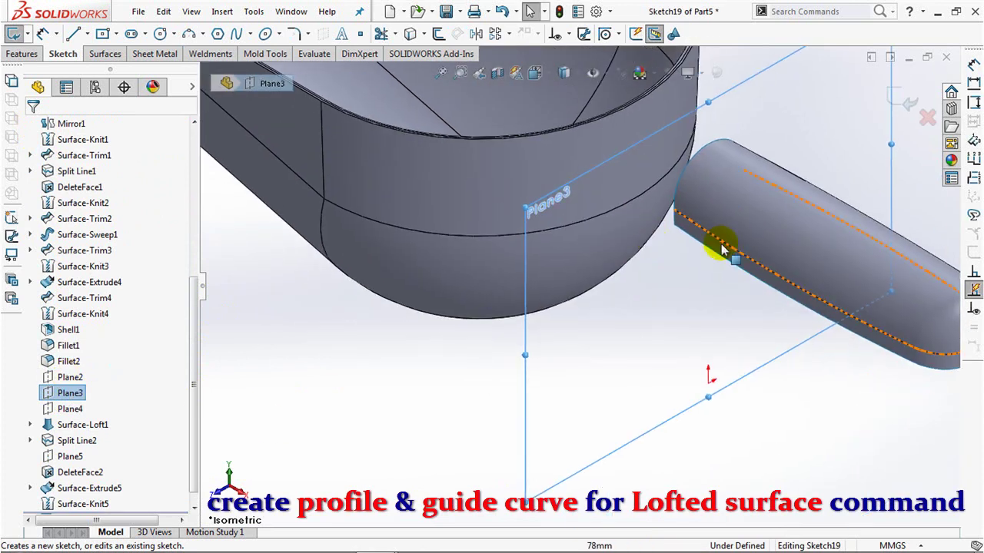
{"action": "scroll", "coordinate": [708, 248], "scroll_direction": "down", "scroll_amount": 1}
{"action": "scroll", "coordinate": [602, 399], "scroll_direction": "up", "scroll_amount": 2}
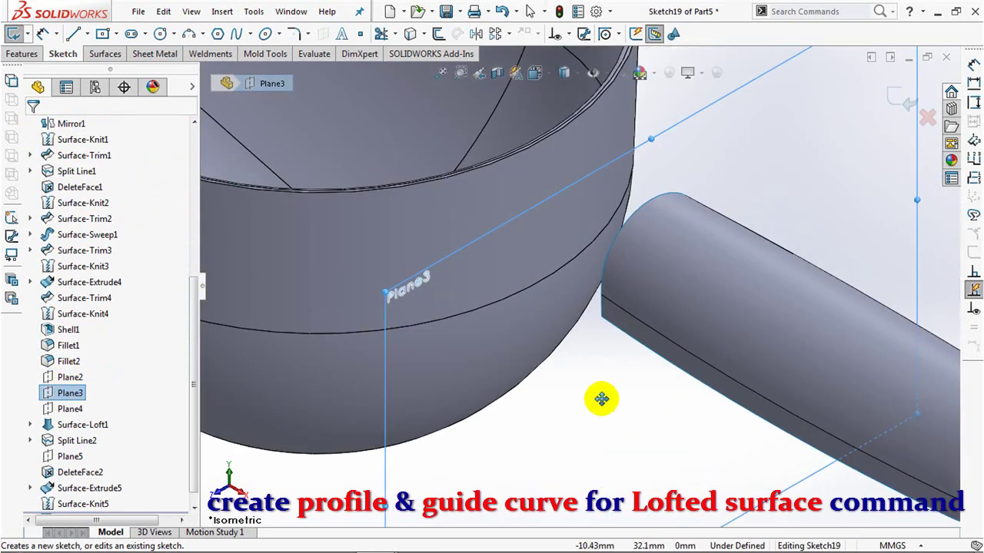
Convert the two handle edges and the handle's top edge into sketch lines
{"action": "left_click", "coordinate": [410, 33]}
{"action": "left_click", "coordinate": [596, 309]}
{"action": "mouse_move", "coordinate": [685, 296]}
{"action": "middle_mouse_down"}
{"action": "mouse_move", "coordinate": [633, 312]}
{"action": "mouse_move", "coordinate": [754, 282]}
{"action": "mouse_move", "coordinate": [802, 221]}
{"action": "middle_mouse_up"}
{"action": "left_click", "coordinate": [803, 221]}
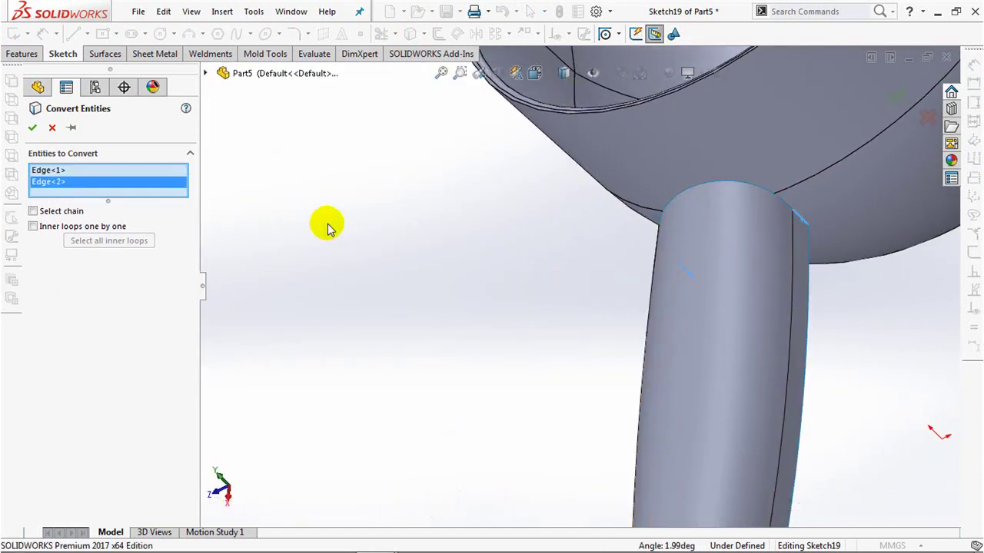
{"action": "left_click", "coordinate": [32, 129]}
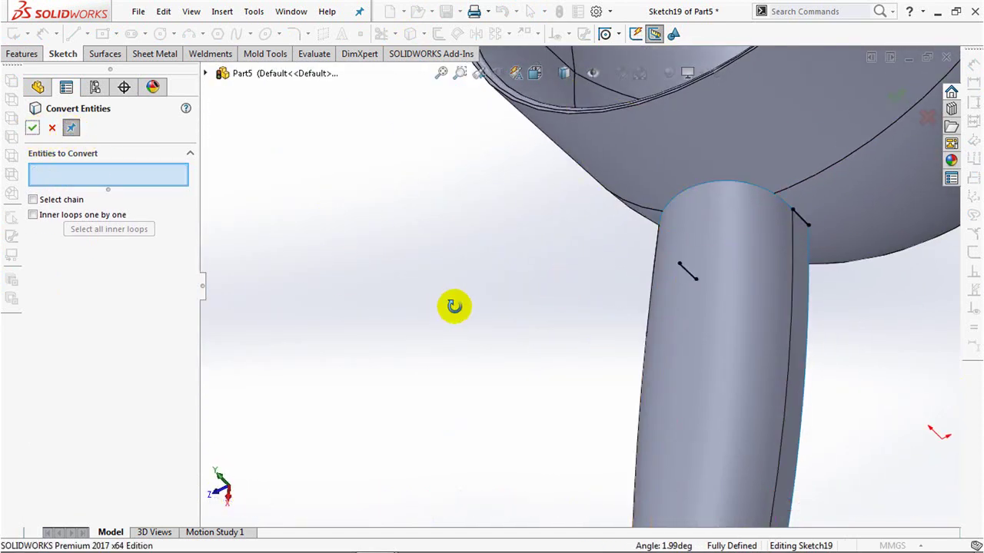
{"action": "middle_click_drag", "start_coordinate": [454, 305], "coordinate": [471, 269]}
{"action": "key", "text": "ctrl+8"}
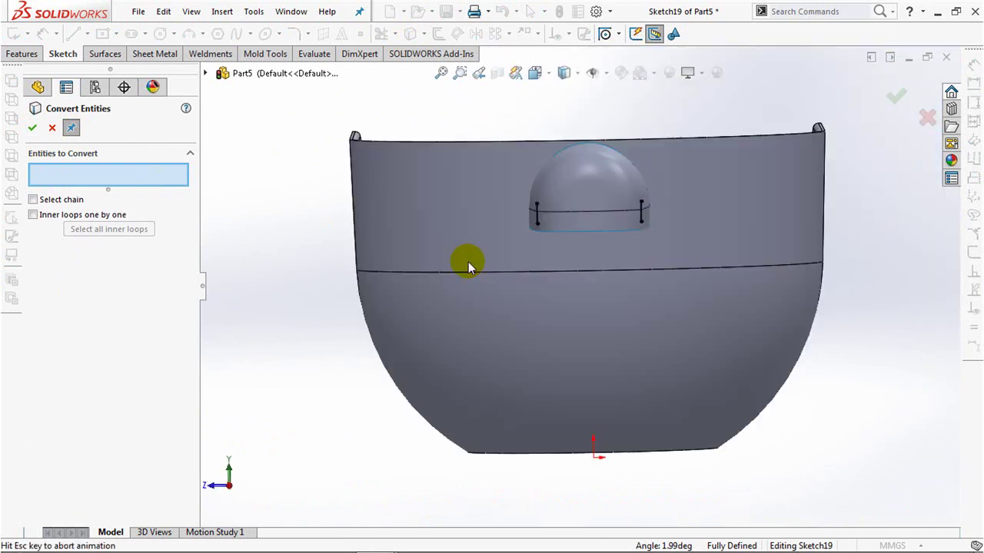
{"action": "left_click", "coordinate": [642, 146]}
{"action": "left_click", "coordinate": [33, 127]}
{"action": "left_click", "coordinate": [33, 127]}
Trim the converted lines to a corner and close Sketch19
{"action": "left_click", "coordinate": [383, 34]}
{"action": "left_click", "coordinate": [40, 269]}
{"action": "left_click", "coordinate": [554, 145]}
{"action": "left_click", "coordinate": [915, 109]}
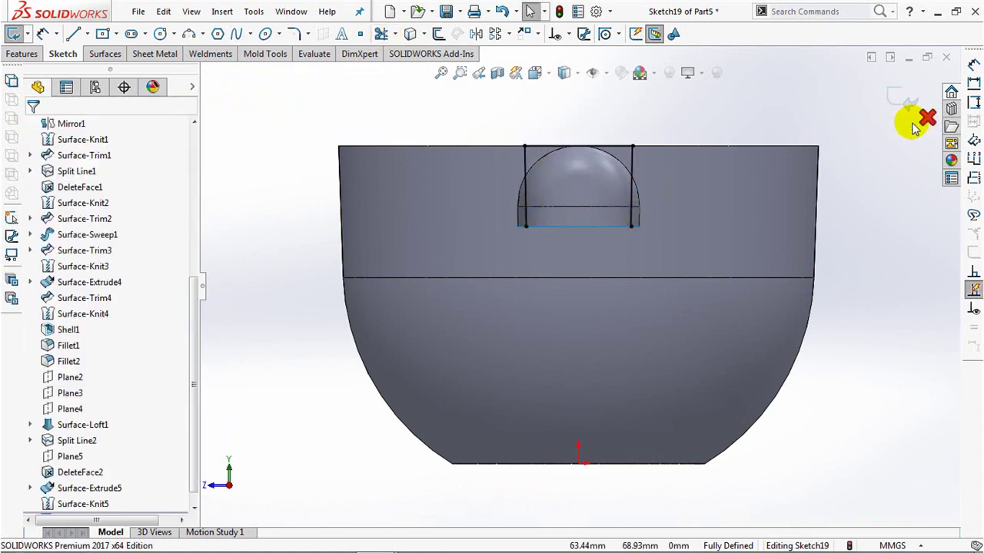
{"action": "left_click", "coordinate": [903, 99]}
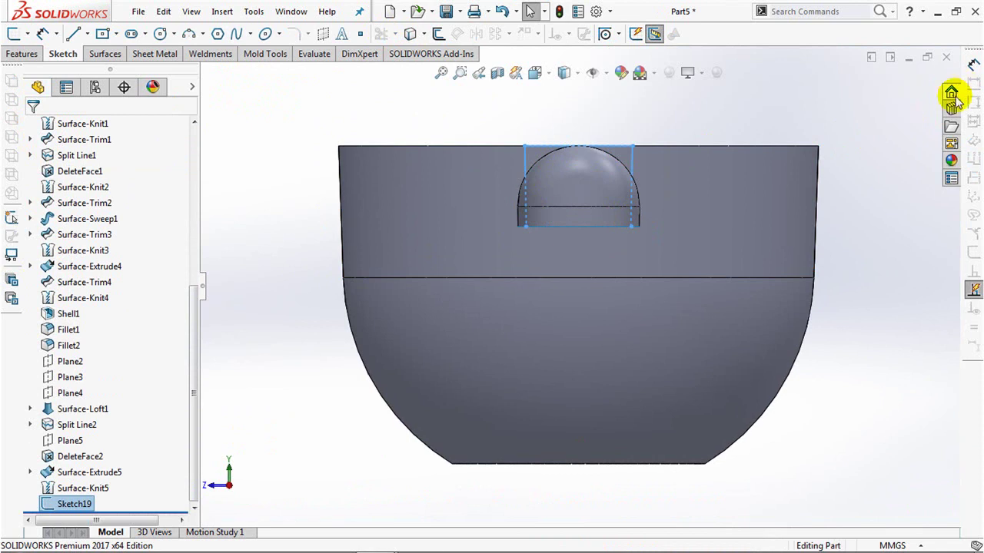
Start a new sketch on Plane2
{"action": "middle_click_drag", "start_coordinate": [652, 240], "coordinate": [698, 270]}
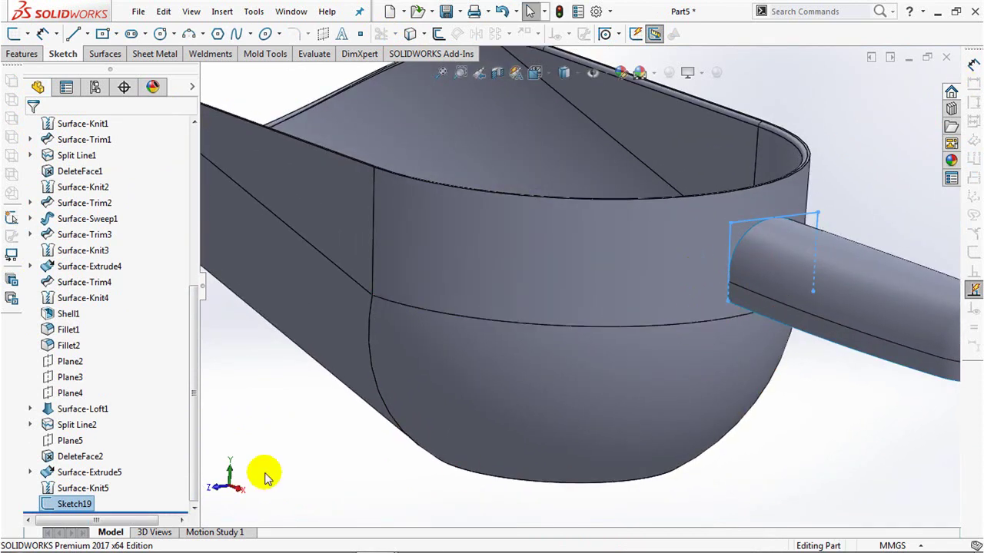
{"action": "left_click", "coordinate": [66, 368]}
{"action": "mouse_move", "coordinate": [381, 446]}
{"action": "middle_mouse_down"}
{"action": "mouse_move", "coordinate": [391, 409]}
{"action": "mouse_move", "coordinate": [391, 466]}
{"action": "mouse_move", "coordinate": [384, 454]}
{"action": "middle_mouse_up"}
{"action": "left_click", "coordinate": [48, 358]}
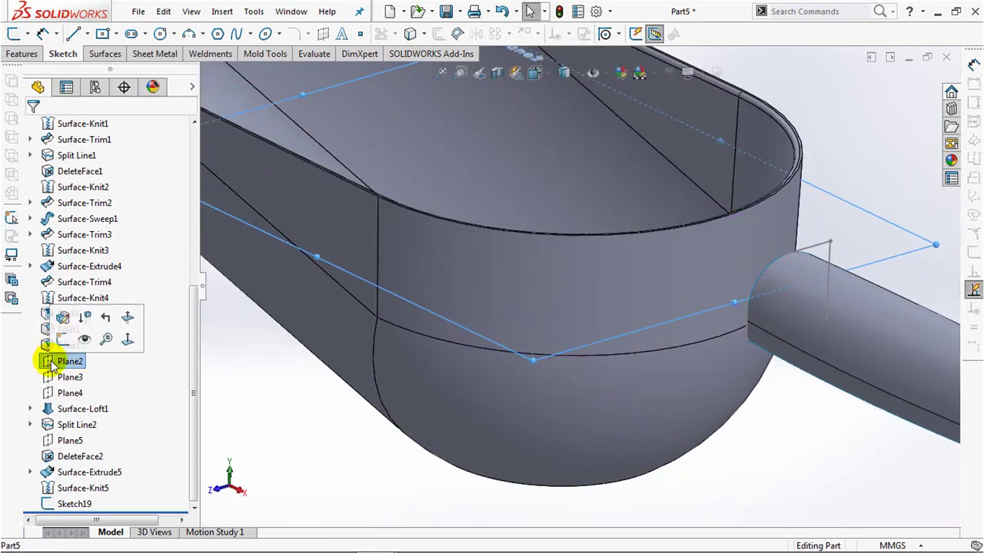
{"action": "left_click", "coordinate": [49, 342]}
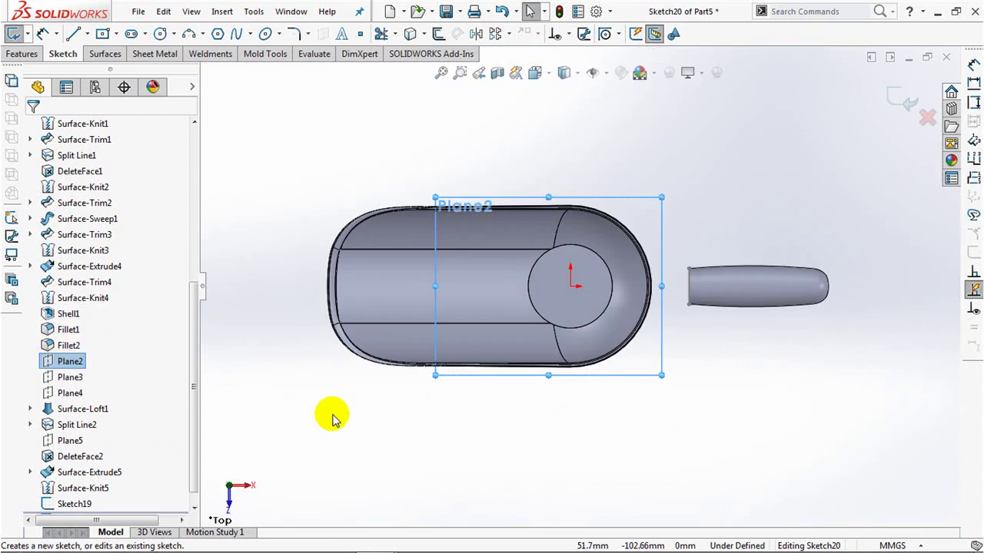
{"action": "left_click", "coordinate": [459, 72]}
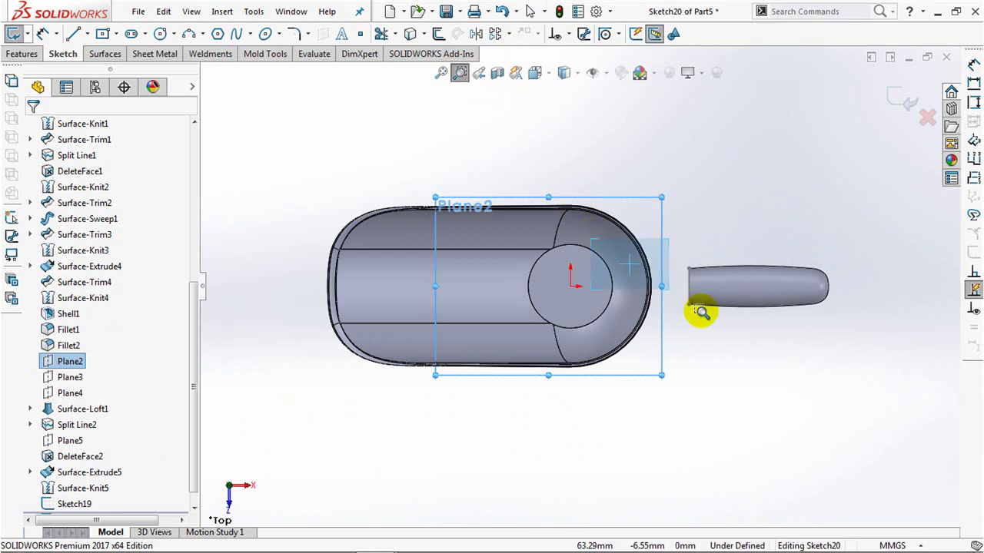
{"action": "left_click_drag", "start_coordinate": [637, 240], "coordinate": [703, 330]}
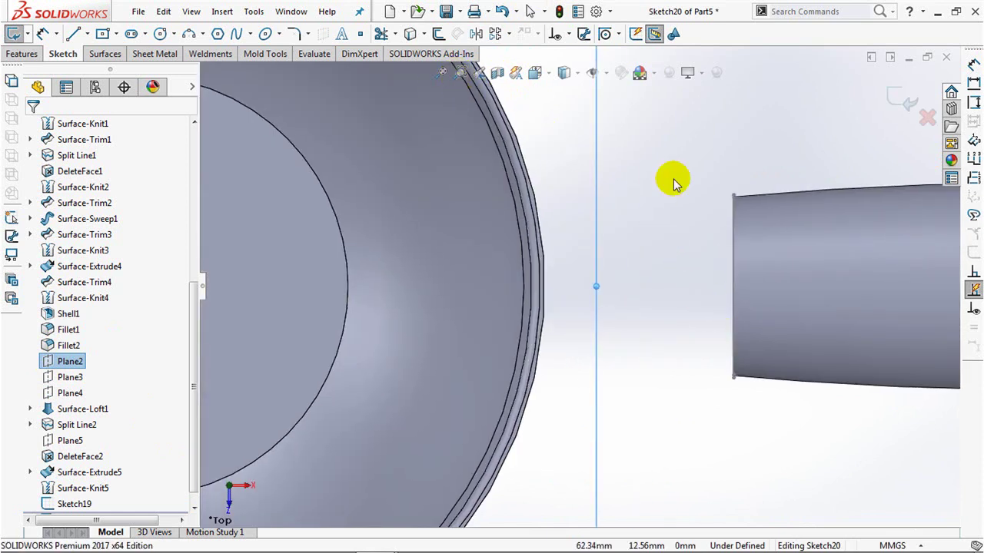
{"action": "key", "text": "Escape"}
{"action": "key", "text": "ctrl+shift+z"}
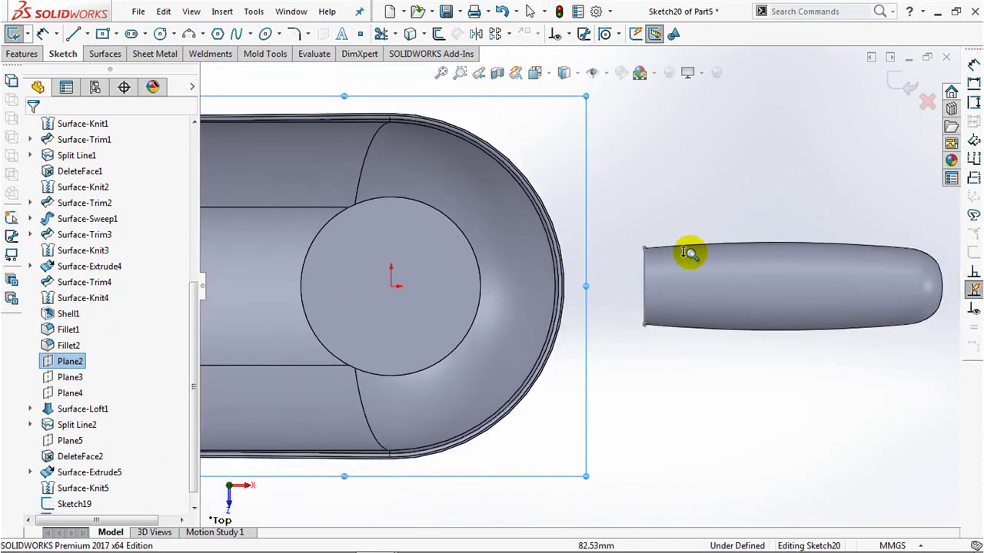
Draw a centerline from the sketch origin to the handle's tip
{"action": "left_click", "coordinate": [87, 33]}
{"action": "left_click", "coordinate": [115, 68]}
{"action": "left_click", "coordinate": [402, 286]}
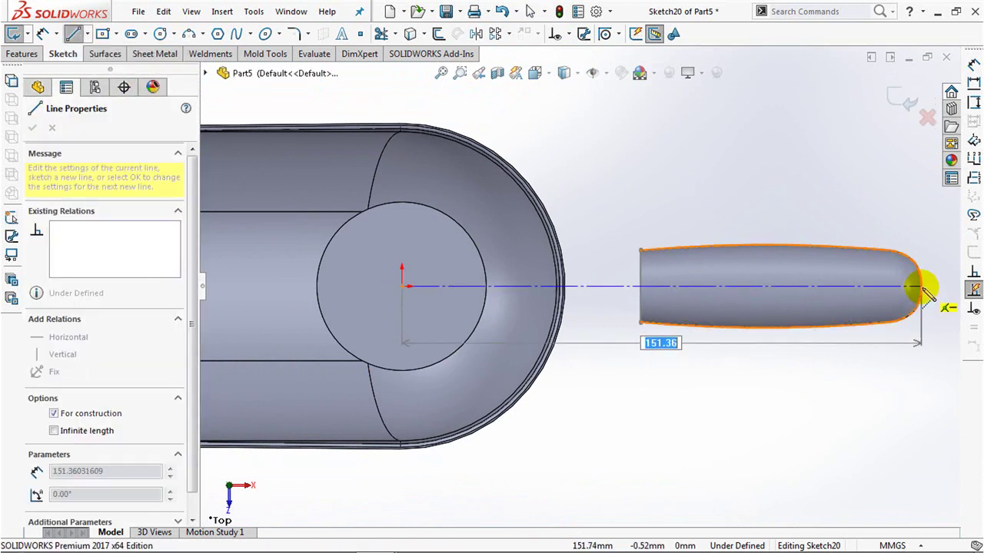
{"action": "left_click", "coordinate": [922, 286]}
{"action": "right_click", "coordinate": [925, 286]}
{"action": "left_click", "coordinate": [900, 299]}
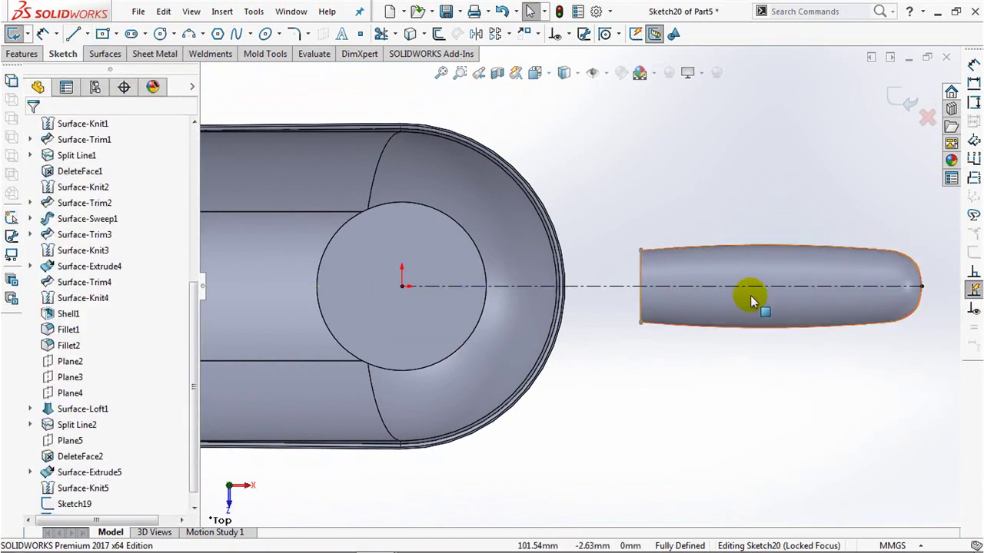
Convert the handle's side edge into sketch geometry
{"action": "middle_click_drag", "start_coordinate": [751, 299], "coordinate": [753, 191]}
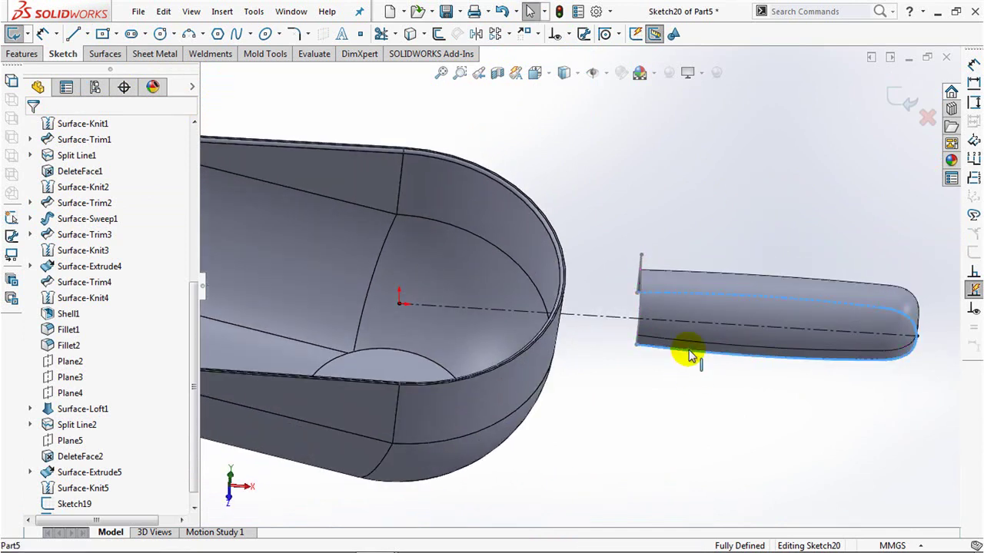
{"action": "left_click", "coordinate": [409, 33]}
{"action": "left_click", "coordinate": [659, 346]}
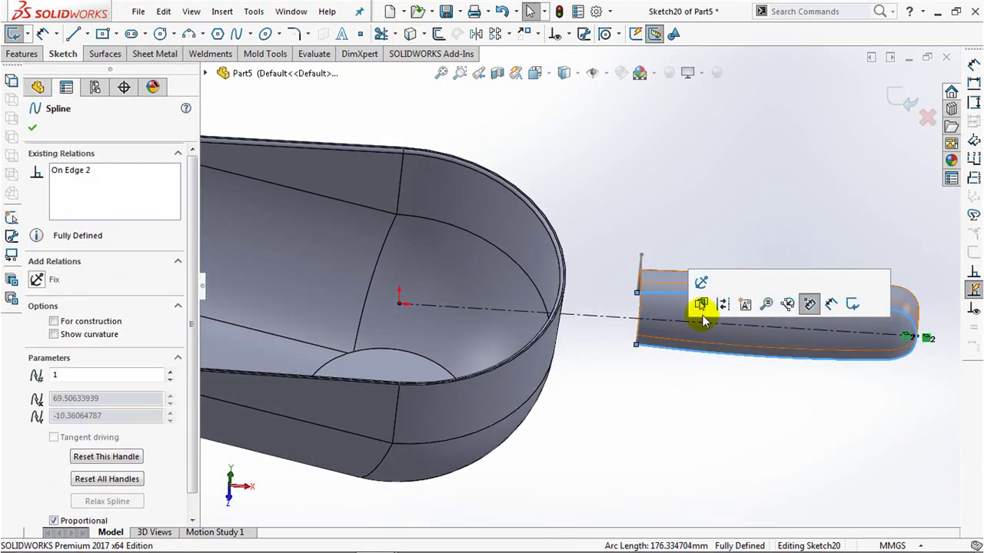
{"action": "key", "text": "Escape"}
In top view, draw two connected 3-point arcs from the handle's end corner to the bowl rim
{"action": "middle_click_drag", "start_coordinate": [725, 226], "coordinate": [732, 213]}
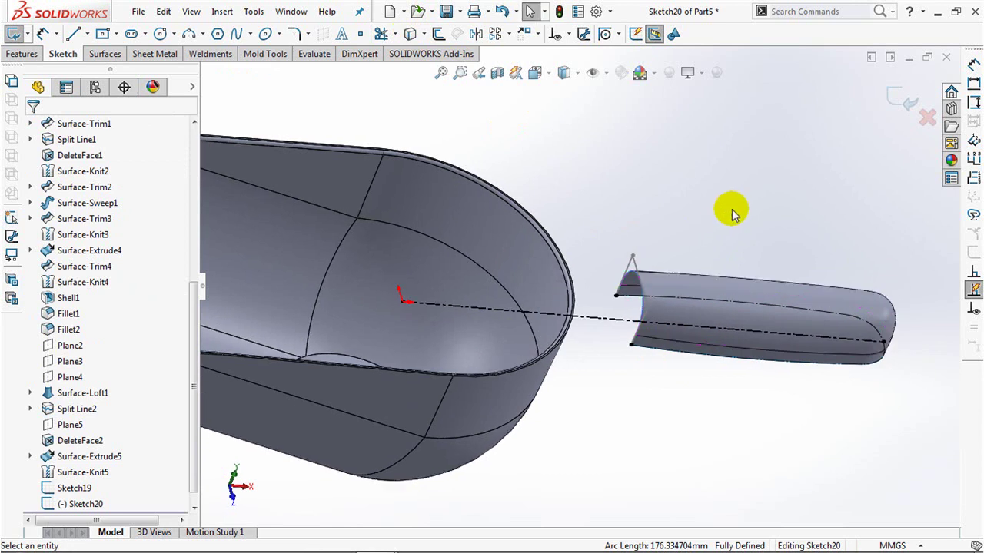
{"action": "key", "text": "ctrl+5"}
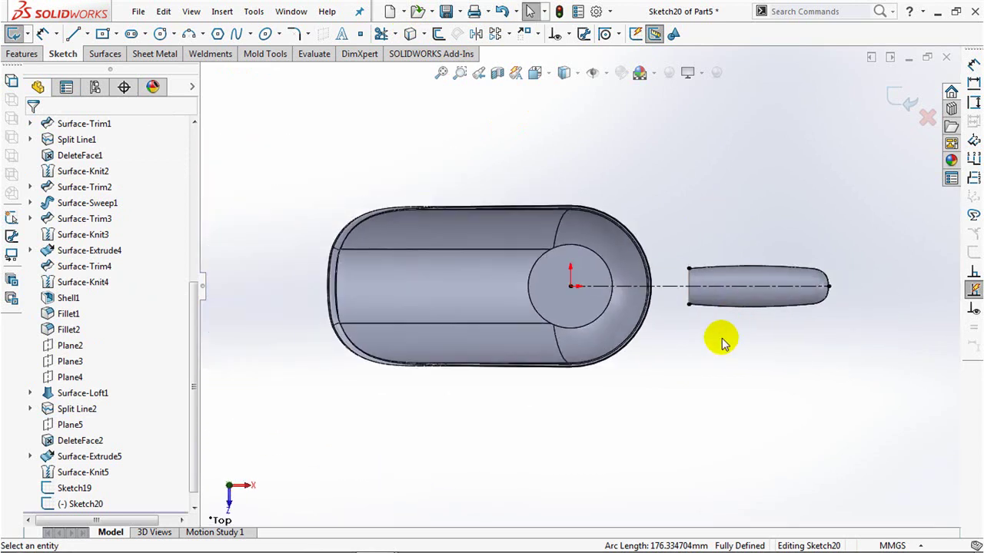
{"action": "scroll", "coordinate": [740, 308], "scroll_direction": "down", "scroll_amount": 3}
{"action": "mouse_move", "coordinate": [740, 308]}
{"action": "middle_mouse_down", "text": "ctrl"}
{"action": "mouse_move", "coordinate": [677, 362]}
{"action": "mouse_move", "coordinate": [658, 358]}
{"action": "middle_mouse_up", "text": "ctrl"}
{"action": "scroll", "coordinate": [669, 269], "scroll_direction": "down", "scroll_amount": 5}
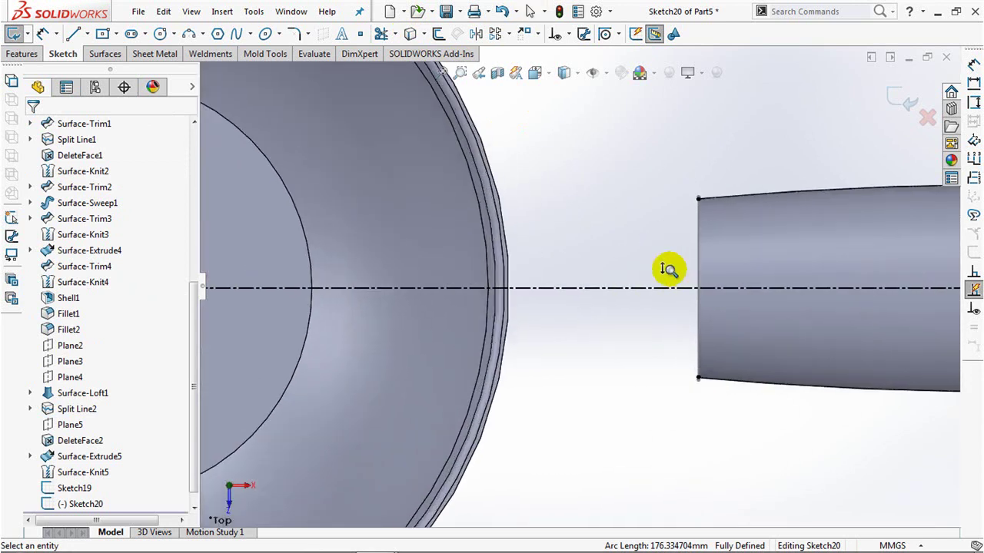
{"action": "scroll", "coordinate": [668, 269], "scroll_direction": "up", "scroll_amount": 1}
{"action": "middle_click_drag", "start_coordinate": [692, 408], "coordinate": [692, 373], "text": "ctrl"}
{"action": "scroll", "coordinate": [692, 373], "scroll_direction": "down", "scroll_amount": 3}
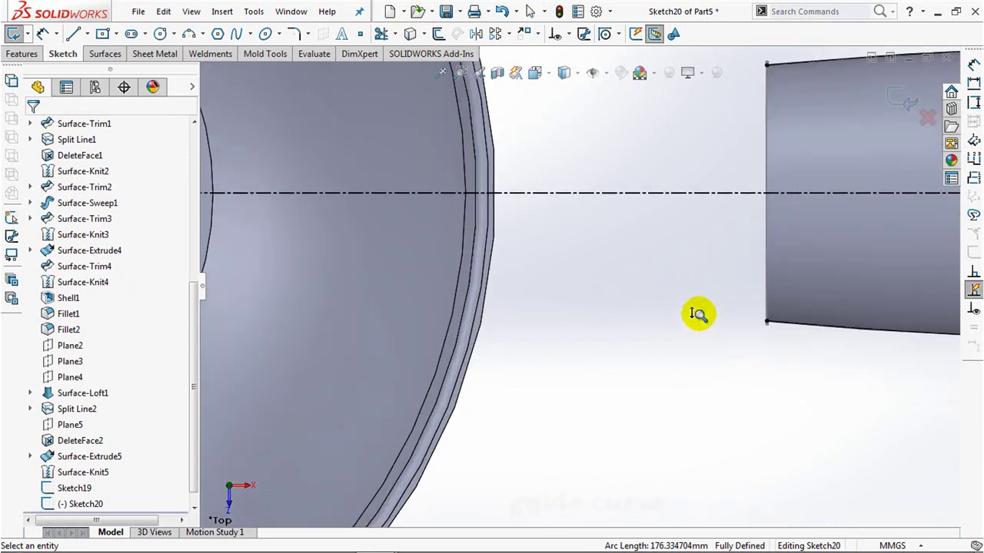
{"action": "left_click", "coordinate": [189, 33]}
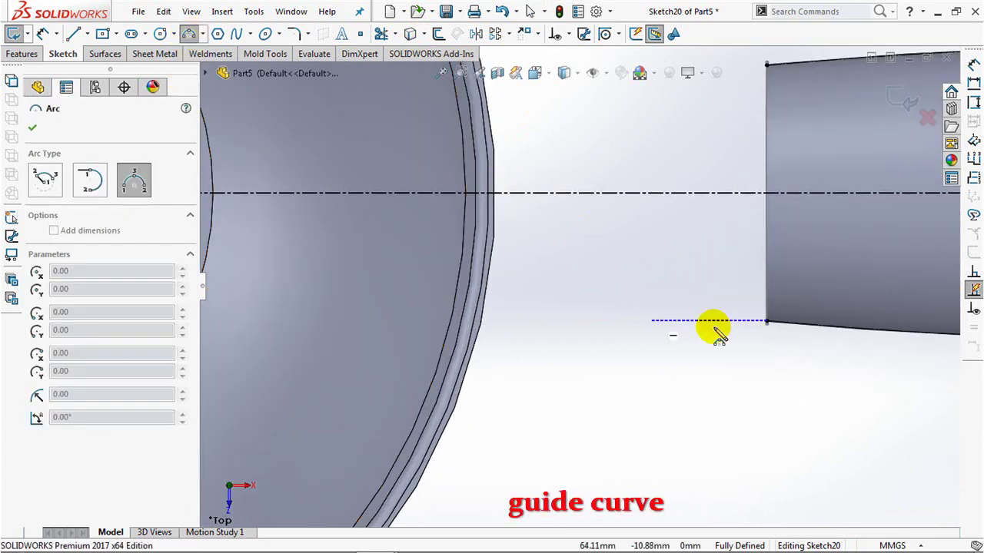
{"action": "left_click", "coordinate": [766, 321]}
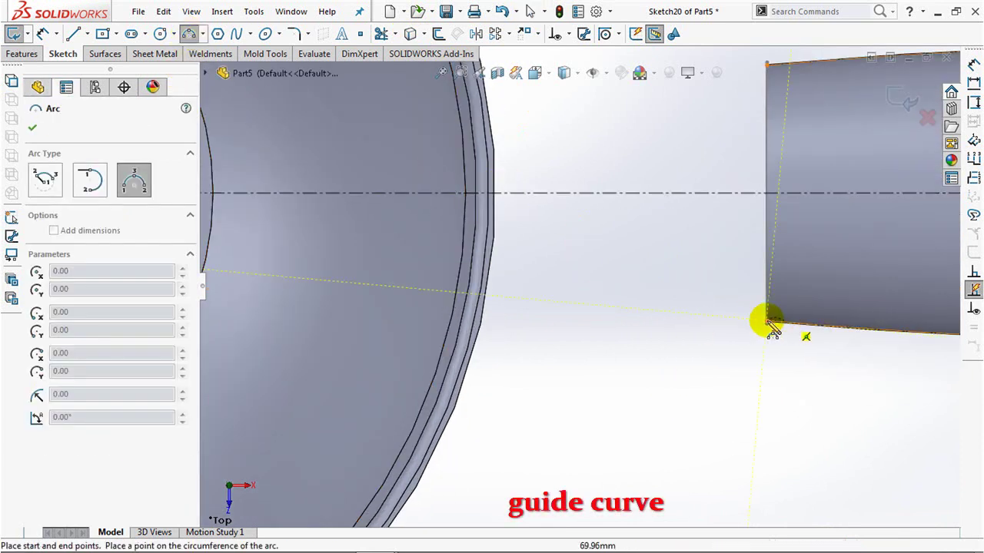
{"action": "left_click", "coordinate": [655, 310]}
{"action": "left_click", "coordinate": [689, 315]}
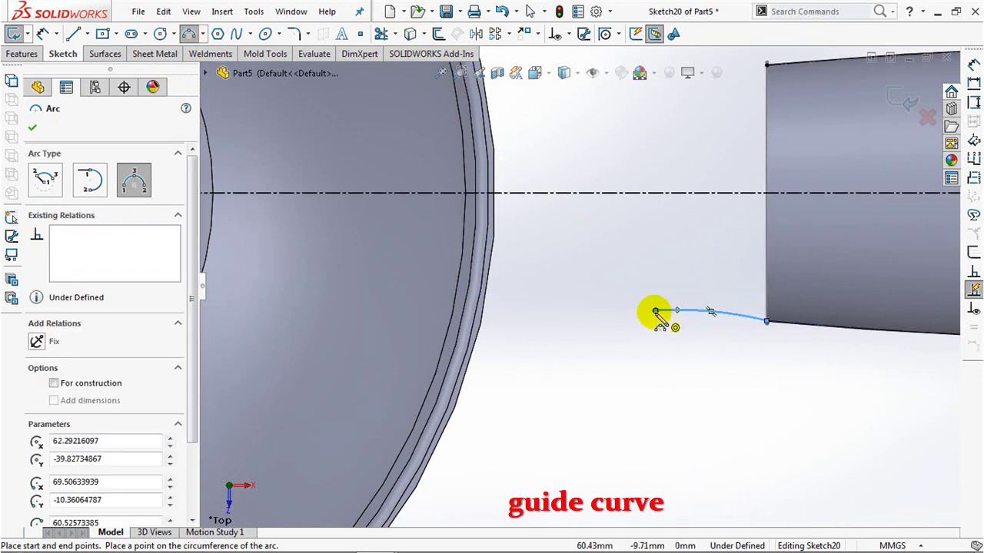
{"action": "left_click", "coordinate": [657, 311]}
{"action": "left_click", "coordinate": [447, 377]}
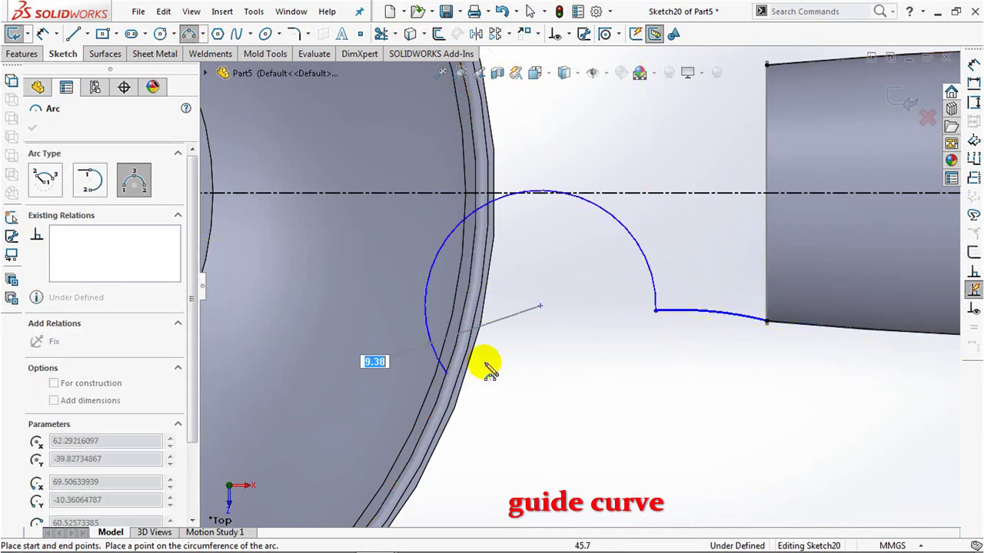
{"action": "left_click", "coordinate": [555, 327]}
{"action": "key", "text": "Escape"}
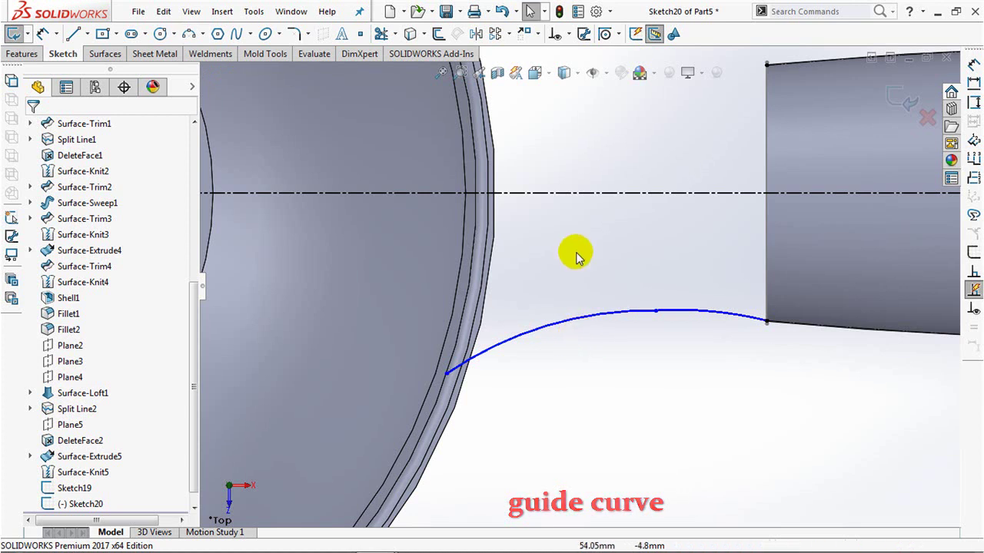
Draw a short horizontal centerline from the curve's peak
{"action": "left_click", "coordinate": [87, 34]}
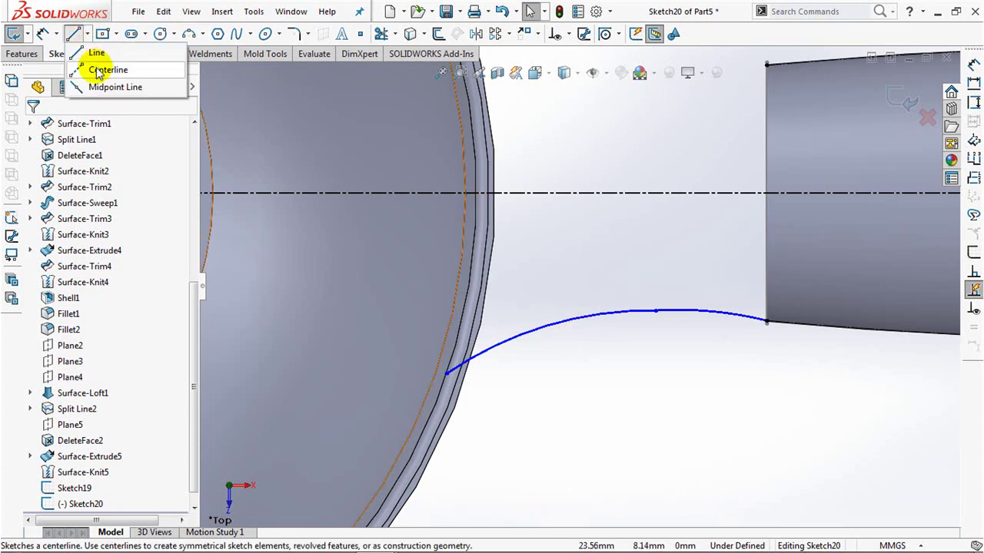
{"action": "left_click", "coordinate": [101, 68]}
{"action": "left_click", "coordinate": [655, 311]}
{"action": "left_click", "coordinate": [536, 312]}
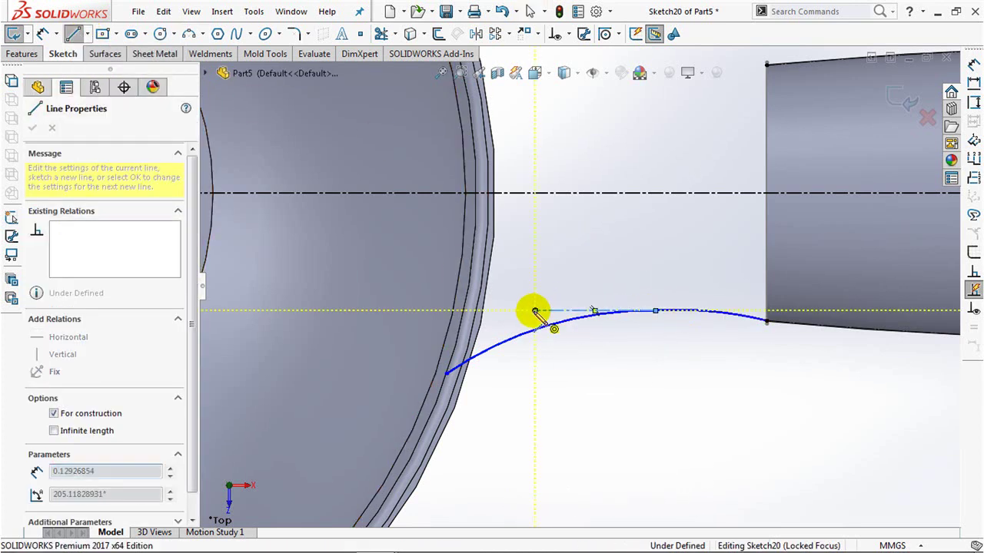
{"action": "key", "text": "Escape"}
Make both arcs tangent to the centerline and to each other
{"action": "left_click", "coordinate": [568, 33]}
{"action": "left_click", "coordinate": [575, 70]}
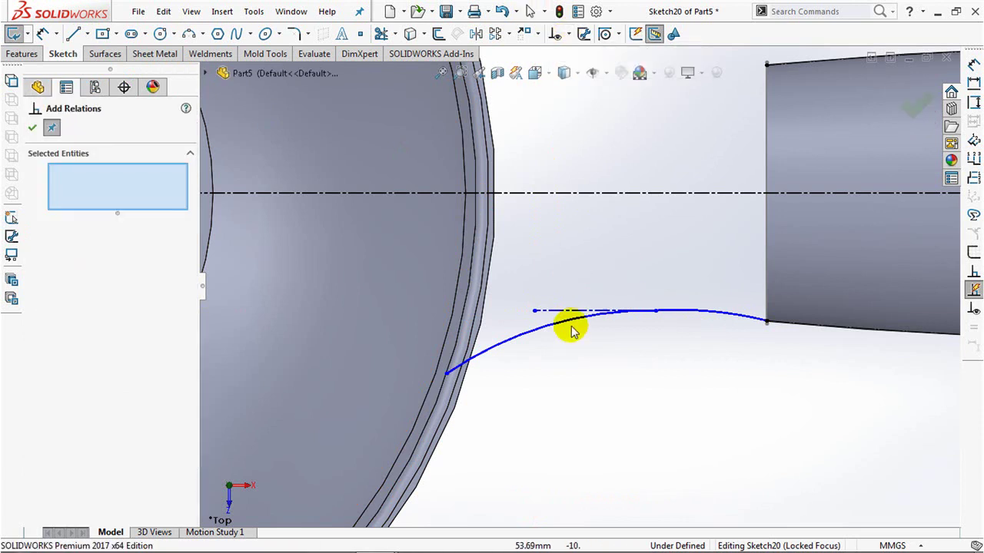
{"action": "left_click", "coordinate": [566, 326]}
{"action": "left_click", "coordinate": [559, 311]}
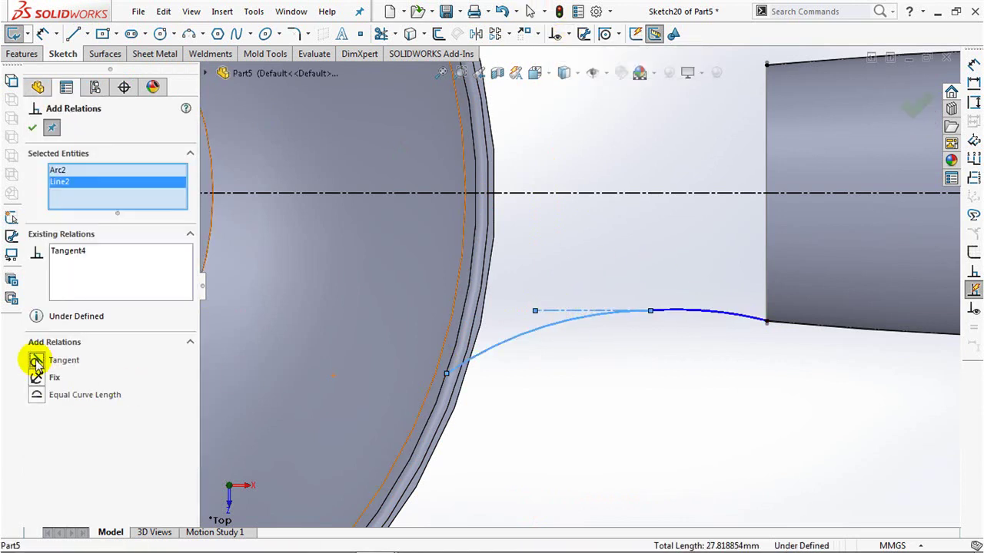
{"action": "left_click", "coordinate": [699, 314]}
{"action": "left_click", "coordinate": [571, 328]}
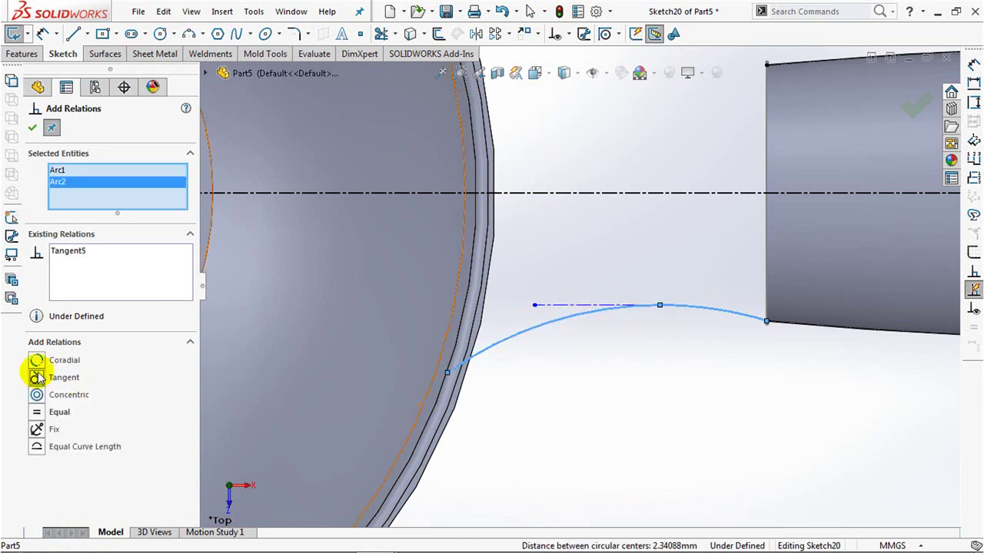
{"action": "left_click", "coordinate": [567, 312]}
{"action": "left_click", "coordinate": [592, 305]}
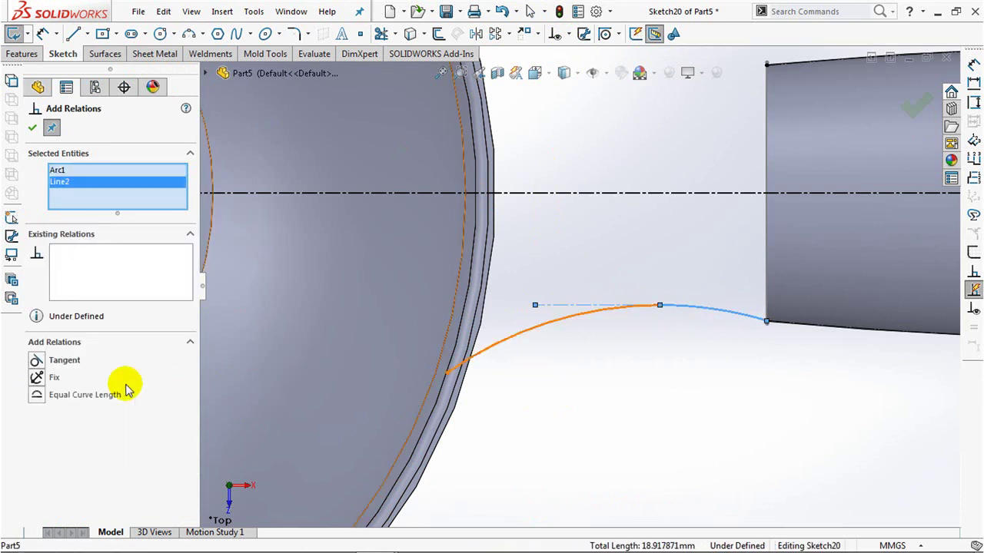
{"action": "left_click", "coordinate": [32, 129]}
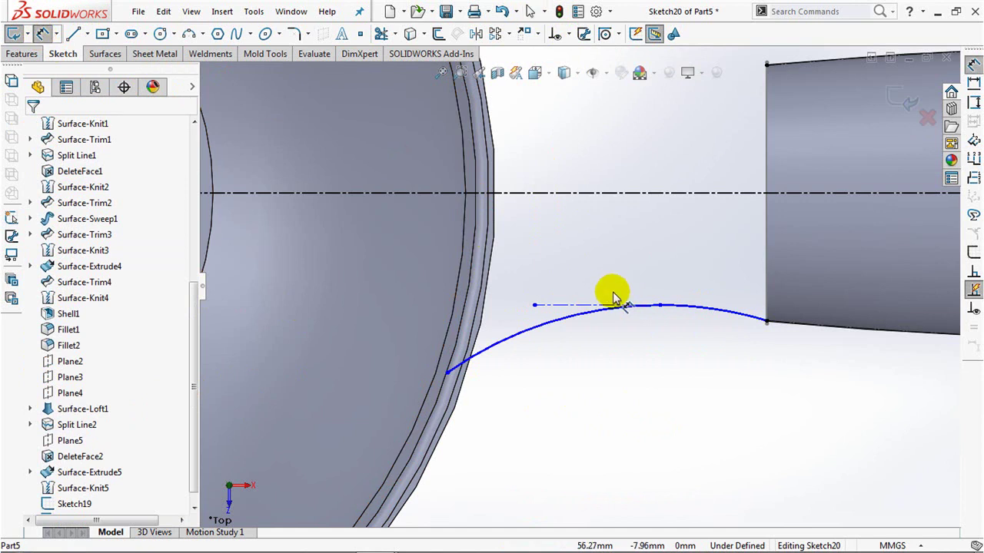
Dimension the arc ends 10 and 13 from the centreline and the arc radius R50
{"action": "left_click", "coordinate": [664, 307]}
{"action": "left_click", "coordinate": [709, 193]}
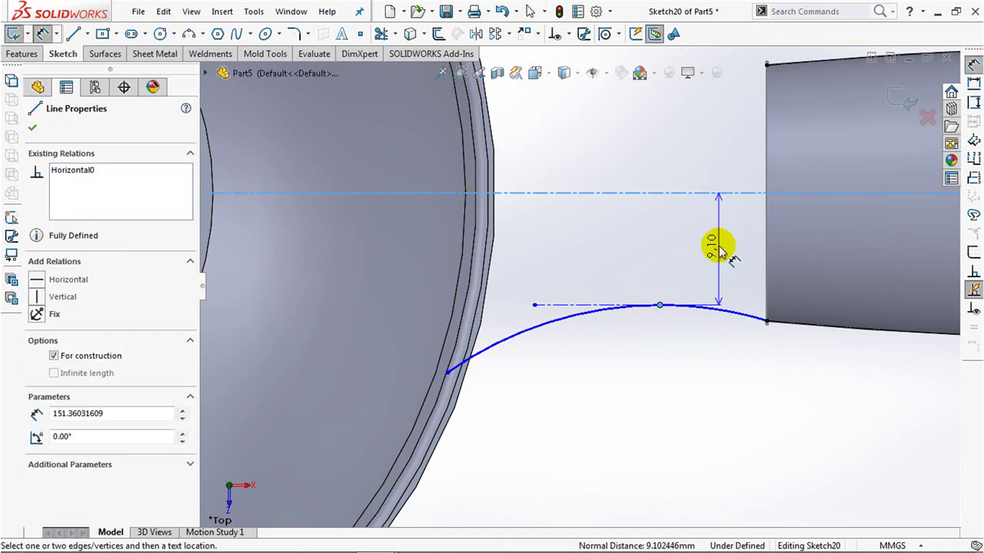
{"action": "left_click", "coordinate": [584, 258]}
{"action": "type", "text": "1"}
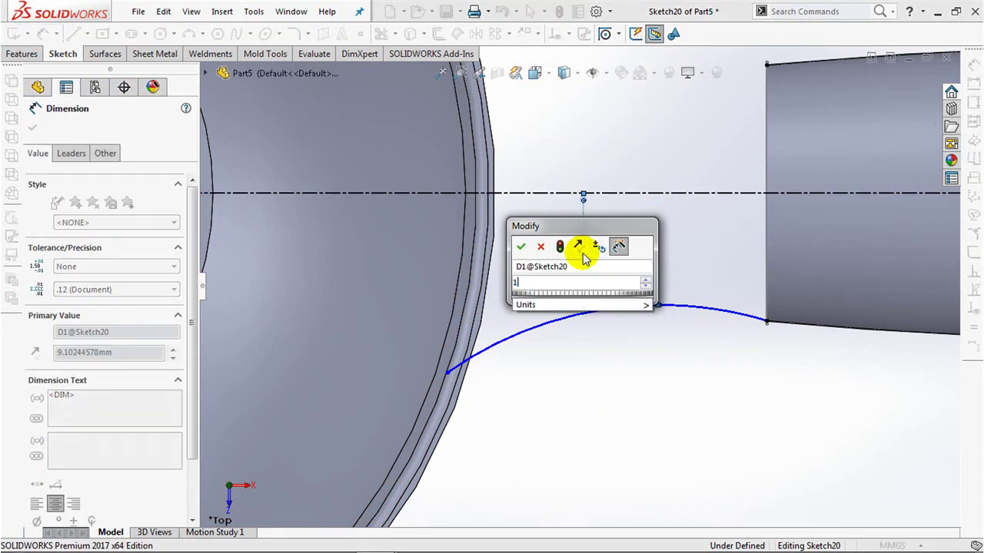
{"action": "type", "text": "0"}
{"action": "left_click", "coordinate": [521, 245]}
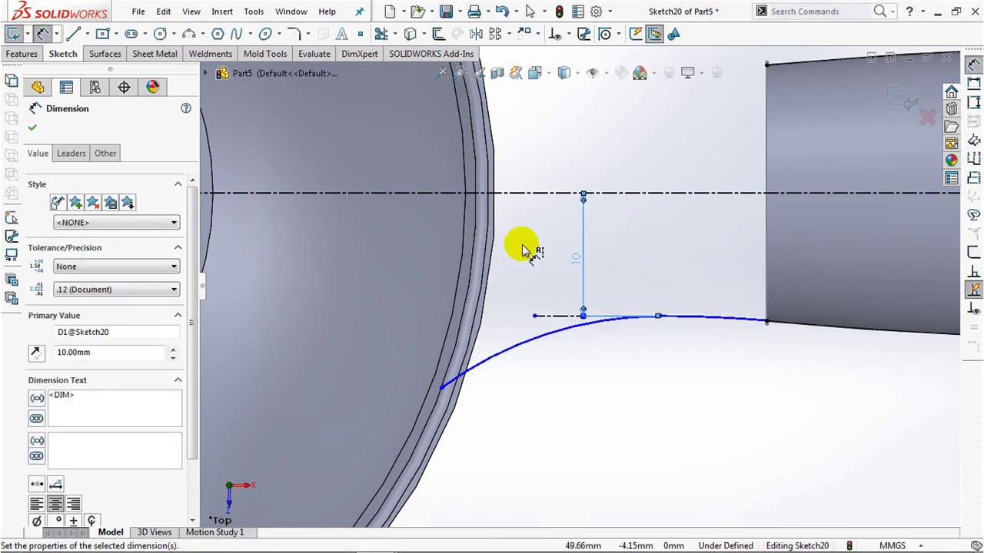
{"action": "left_click", "coordinate": [442, 386]}
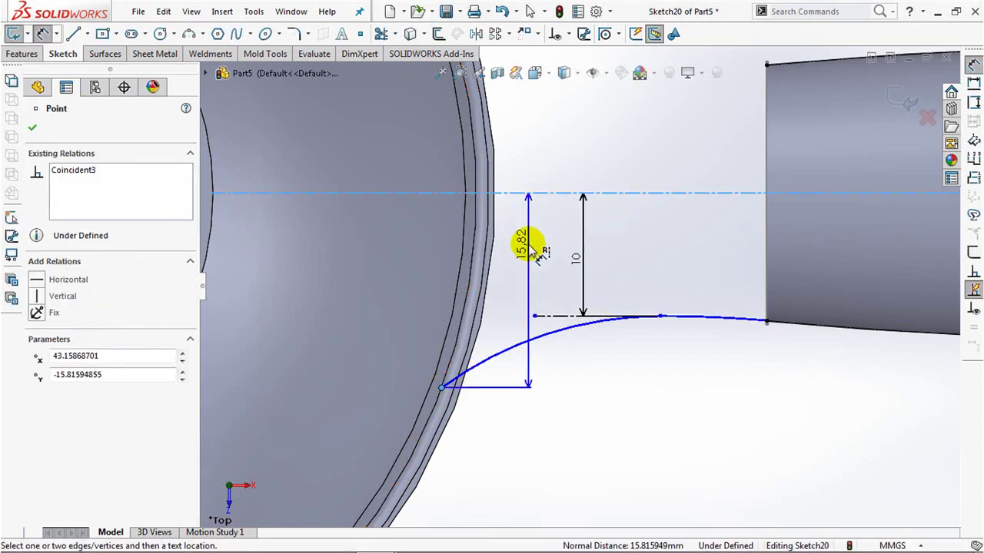
{"action": "left_click", "coordinate": [368, 269]}
{"action": "type", "text": "13"}
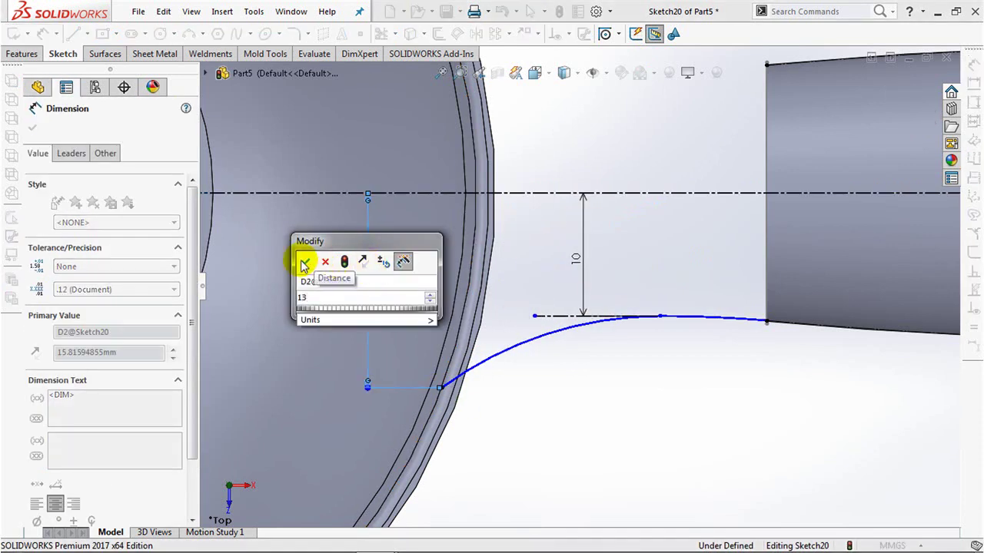
{"action": "left_click", "coordinate": [304, 264]}
{"action": "left_click", "coordinate": [550, 352]}
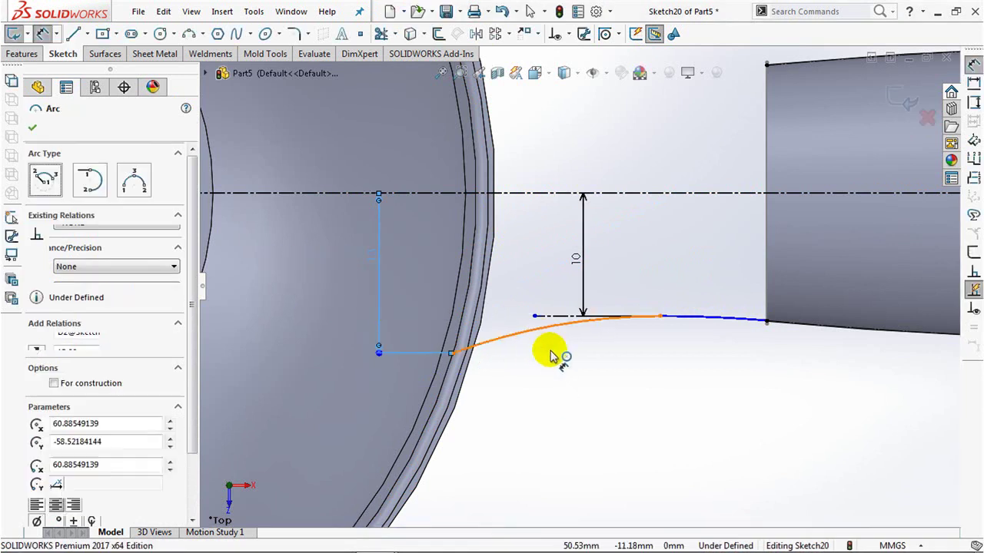
{"action": "left_click", "coordinate": [550, 375]}
{"action": "type", "text": "50"}
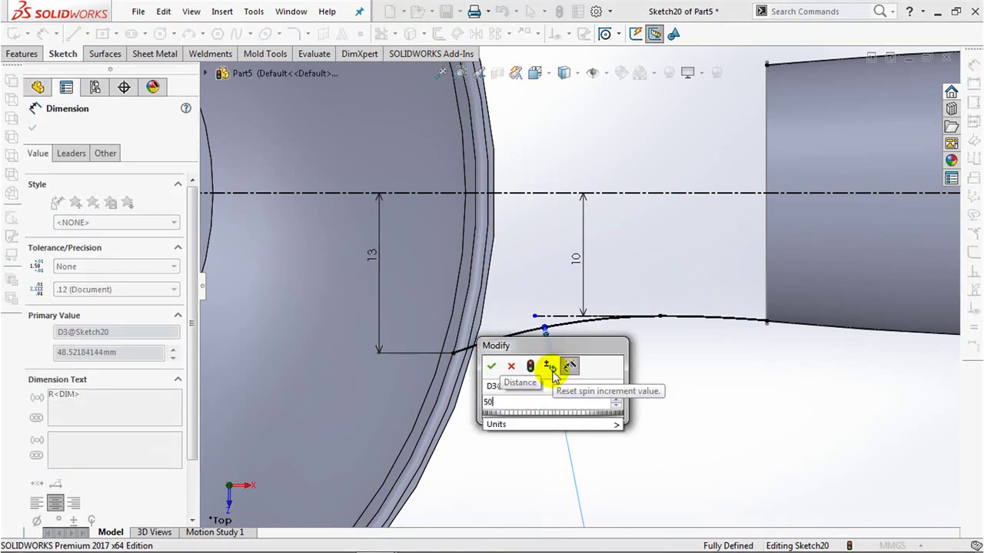
{"action": "left_click", "coordinate": [491, 366]}
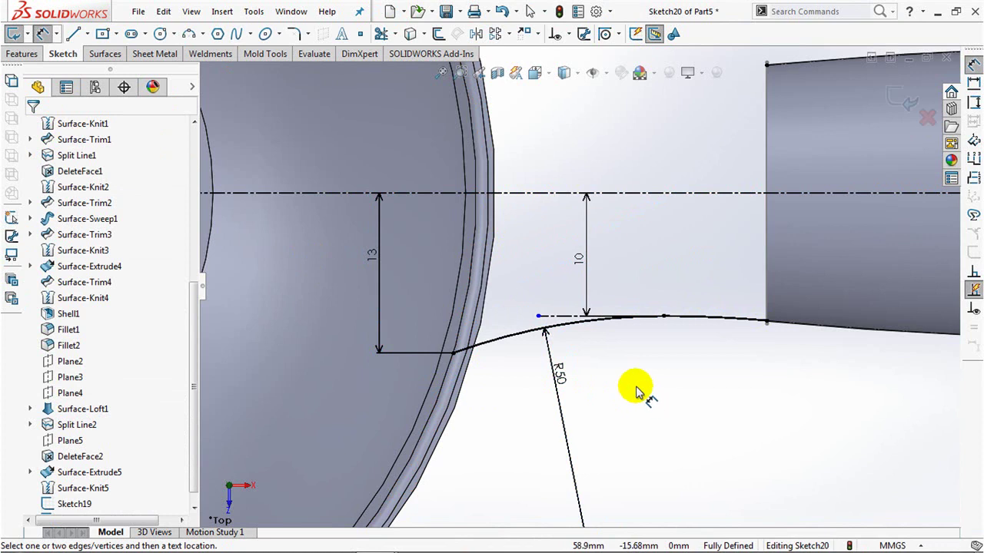
Mirror both arcs about the horizontal centreline
{"action": "left_click", "coordinate": [475, 34]}
{"action": "left_click", "coordinate": [507, 340]}
{"action": "left_click", "coordinate": [722, 323]}
{"action": "right_click", "coordinate": [726, 326]}
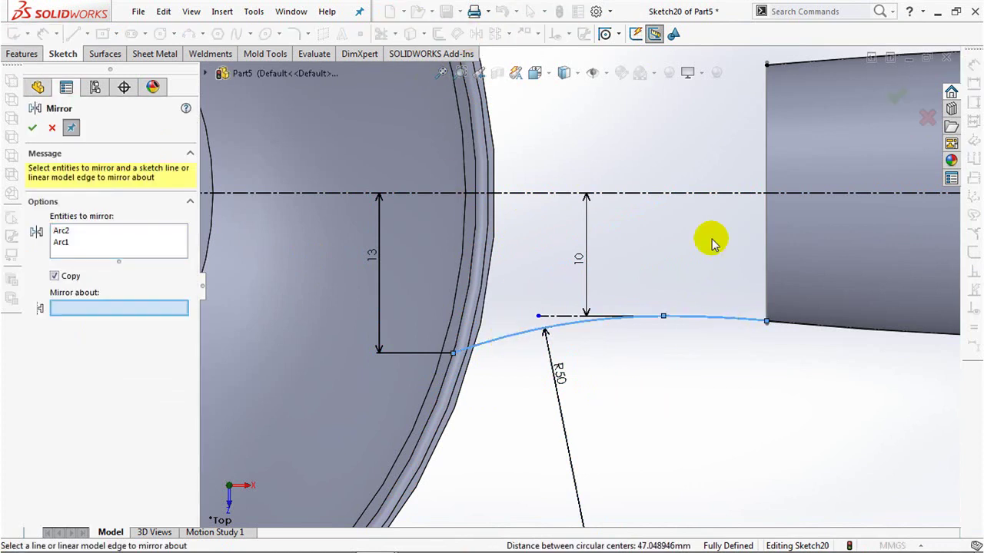
{"action": "left_click", "coordinate": [700, 192]}
{"action": "middle_click_drag", "start_coordinate": [701, 194], "coordinate": [685, 271], "text": "ctrl"}
{"action": "left_click", "coordinate": [896, 96]}
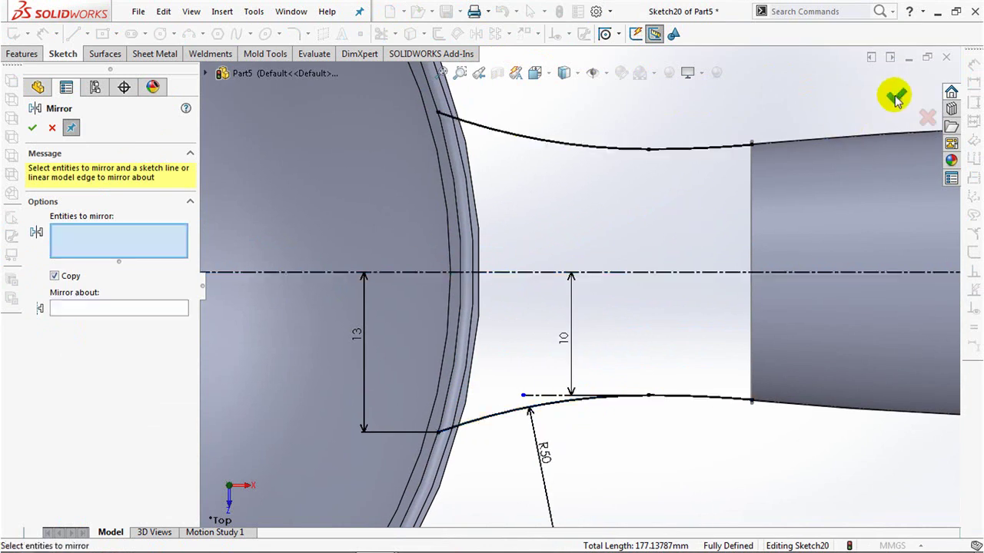
{"action": "left_click", "coordinate": [895, 103]}
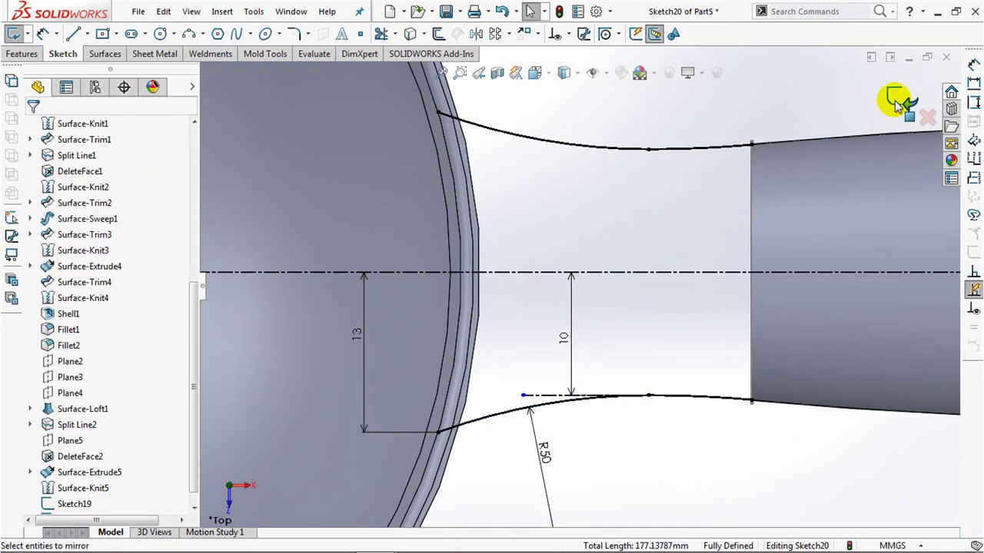
Close Sketch20, orbit the scoop into a 3D view and switch to wireframe display
{"action": "left_click", "coordinate": [898, 99]}
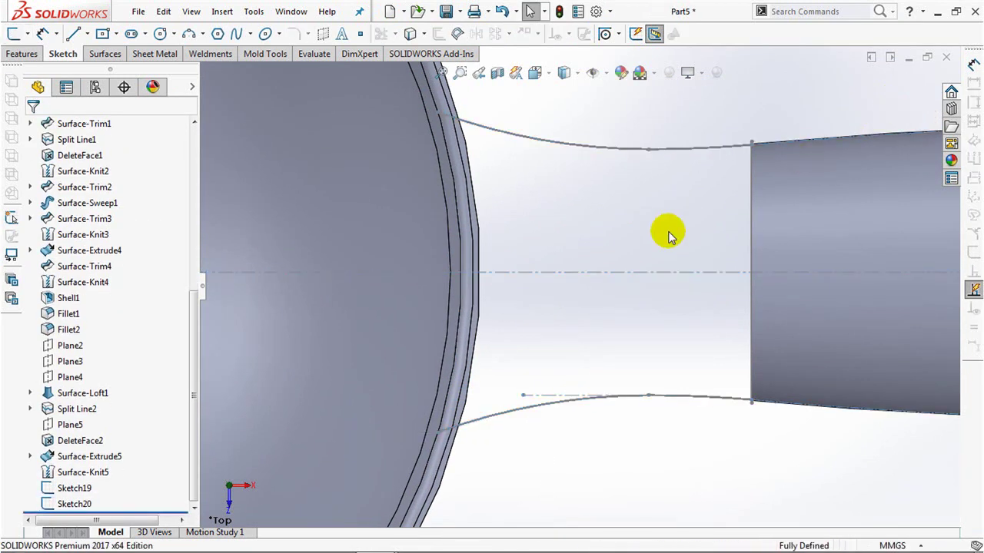
{"action": "scroll", "coordinate": [663, 253], "scroll_direction": "up", "scroll_amount": 5}
{"action": "scroll", "coordinate": [669, 384], "scroll_direction": "up", "scroll_amount": 2}
{"action": "mouse_move", "coordinate": [669, 384]}
{"action": "middle_mouse_down"}
{"action": "mouse_move", "coordinate": [505, 362]}
{"action": "mouse_move", "coordinate": [467, 248]}
{"action": "mouse_move", "coordinate": [451, 231]}
{"action": "middle_mouse_up"}
{"action": "middle_click_drag", "start_coordinate": [525, 289], "coordinate": [538, 248]}
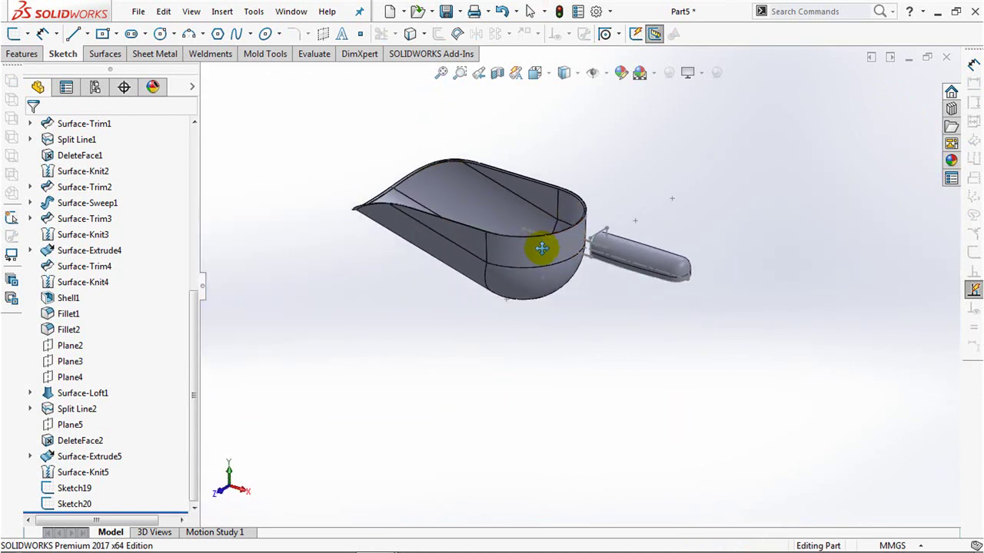
{"action": "scroll", "coordinate": [625, 176], "scroll_direction": "down", "scroll_amount": 2}
{"action": "scroll", "coordinate": [592, 191], "scroll_direction": "down", "scroll_amount": 3}
{"action": "scroll", "coordinate": [607, 121], "scroll_direction": "down", "scroll_amount": 2}
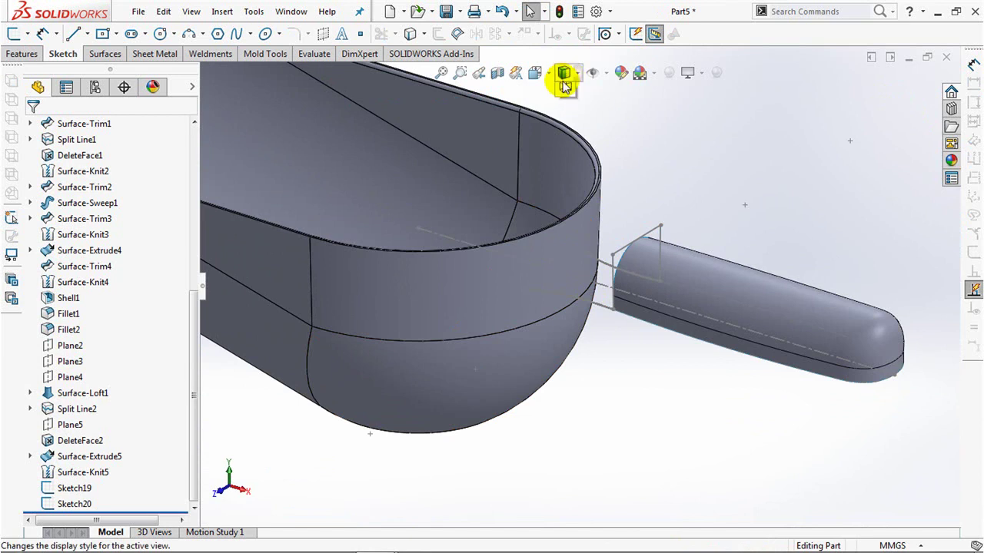
{"action": "left_click", "coordinate": [565, 86]}
{"action": "left_click", "coordinate": [573, 178]}
Create Plane6 parallel to the Right Plane through Point10 of Sketch20
{"action": "scroll", "coordinate": [192, 256], "scroll_direction": "up", "scroll_amount": 2}
{"action": "scroll", "coordinate": [115, 247], "scroll_direction": "up", "scroll_amount": 5}
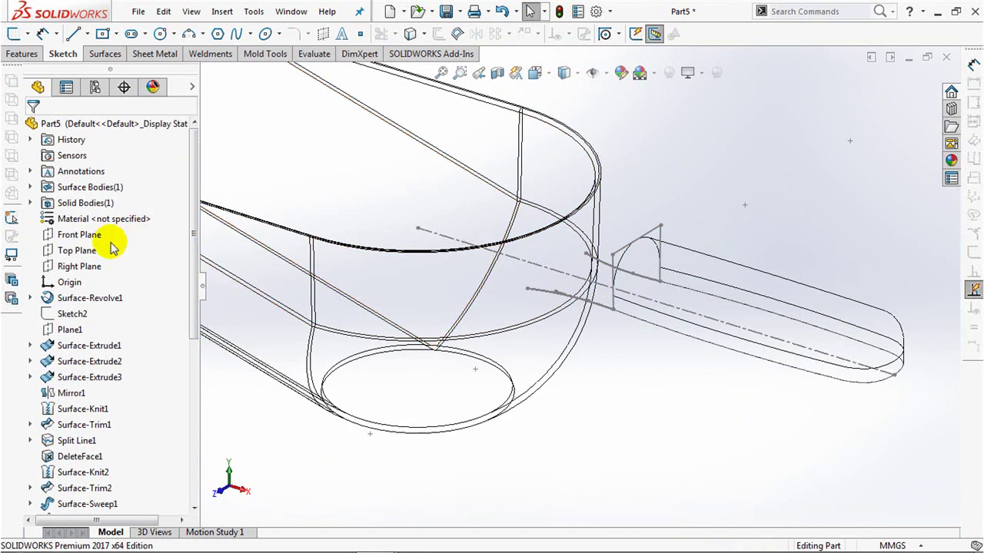
{"action": "left_click", "coordinate": [79, 266]}
{"action": "left_click", "coordinate": [23, 54]}
{"action": "left_click", "coordinate": [438, 34]}
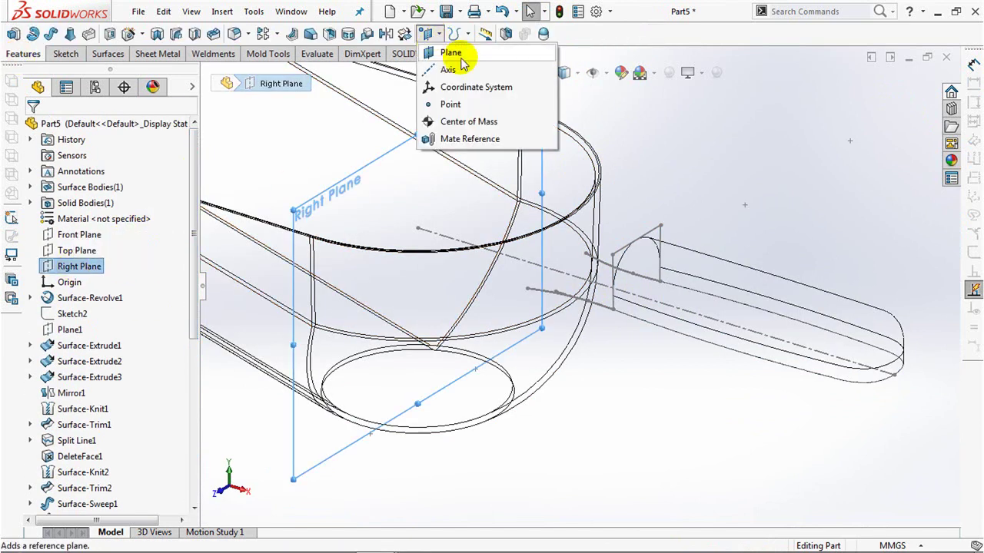
{"action": "left_click", "coordinate": [460, 57]}
{"action": "left_click", "coordinate": [526, 291]}
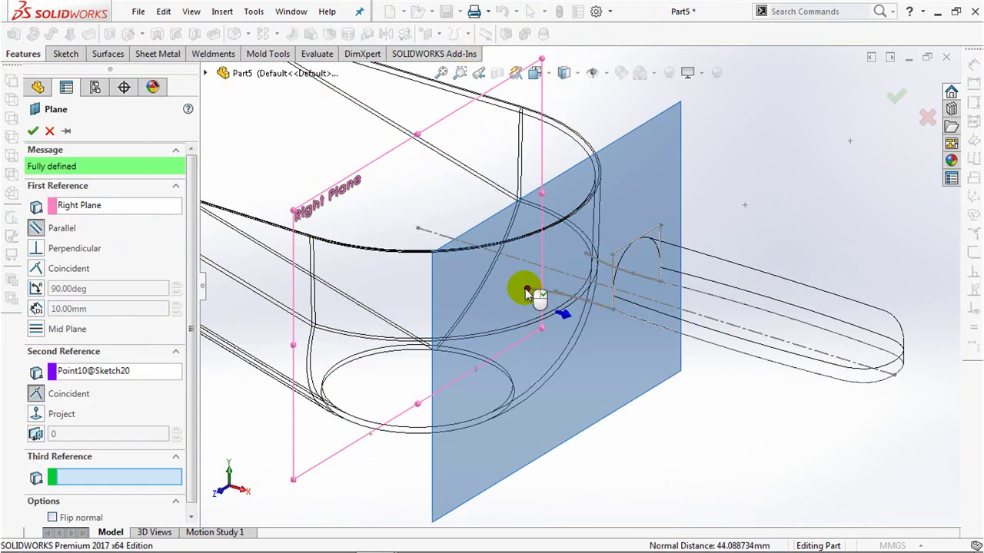
{"action": "right_click", "coordinate": [525, 290]}
{"action": "left_click", "coordinate": [657, 192]}
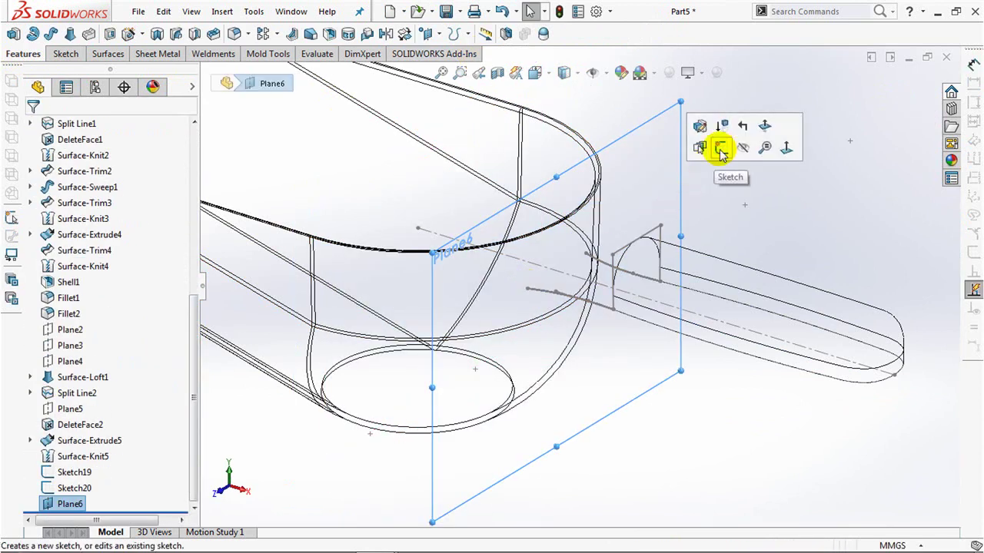
Start a sketch on Plane6 with a vertical centreline from the base midpoint to the arch top
{"action": "left_click", "coordinate": [721, 151]}
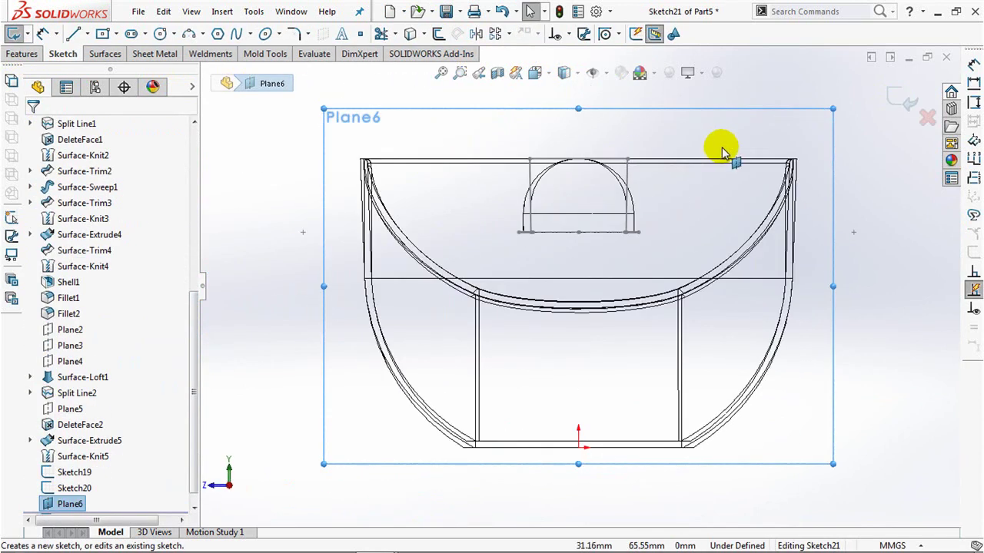
{"action": "scroll", "coordinate": [574, 254], "scroll_direction": "down", "scroll_amount": 3}
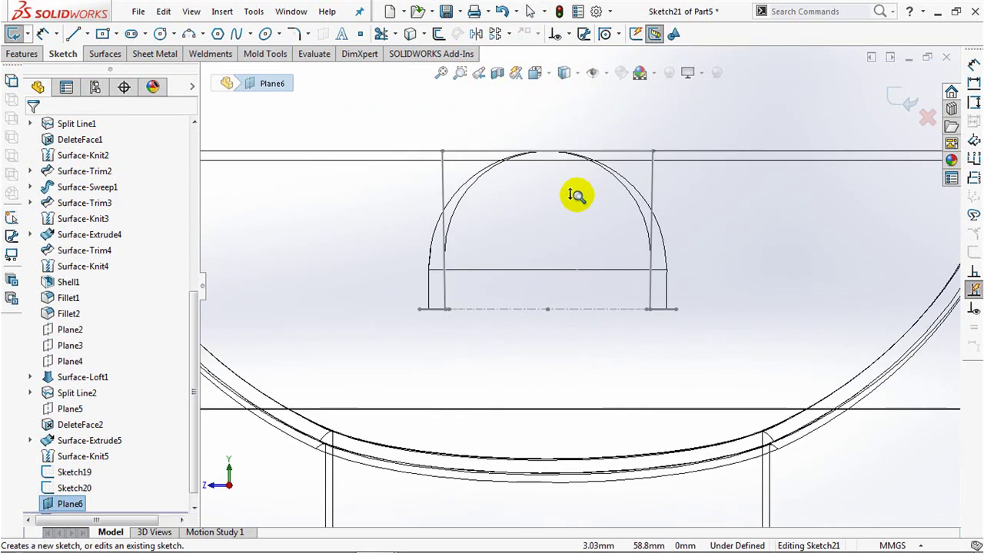
{"action": "left_click", "coordinate": [87, 34]}
{"action": "left_click", "coordinate": [142, 70]}
{"action": "left_click", "coordinate": [547, 309]}
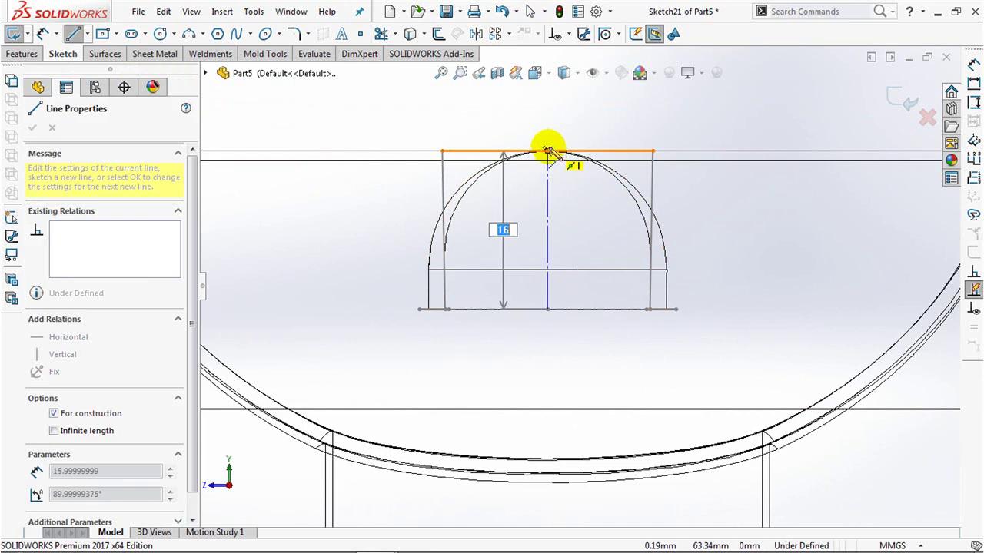
{"action": "left_click", "coordinate": [547, 152]}
{"action": "right_click", "coordinate": [552, 150]}
{"action": "left_click", "coordinate": [569, 158]}
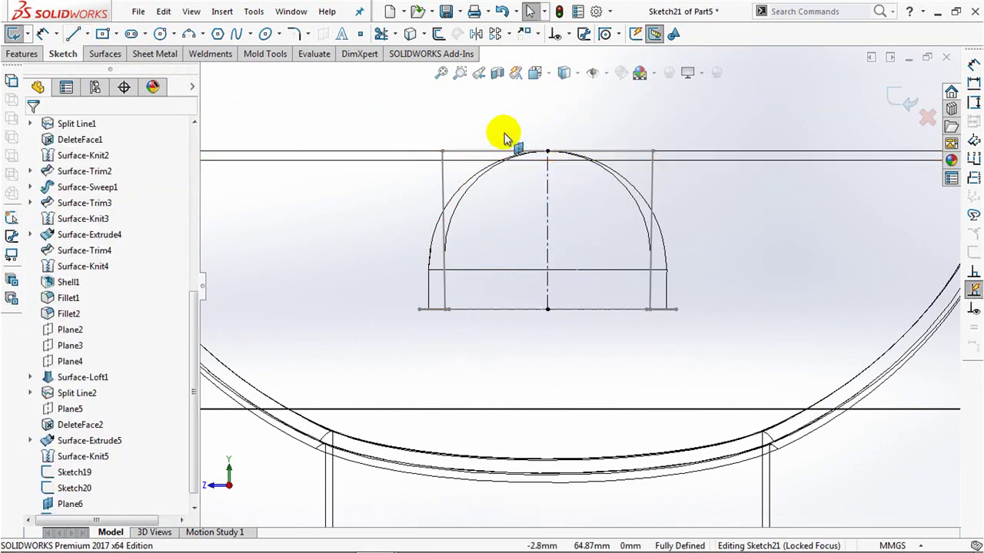
Convert the top edge to a sketch line and draw a slanted side mirrored about the centreline
{"action": "left_click", "coordinate": [364, 152]}
{"action": "left_click", "coordinate": [382, 34]}
{"action": "left_click", "coordinate": [73, 34]}
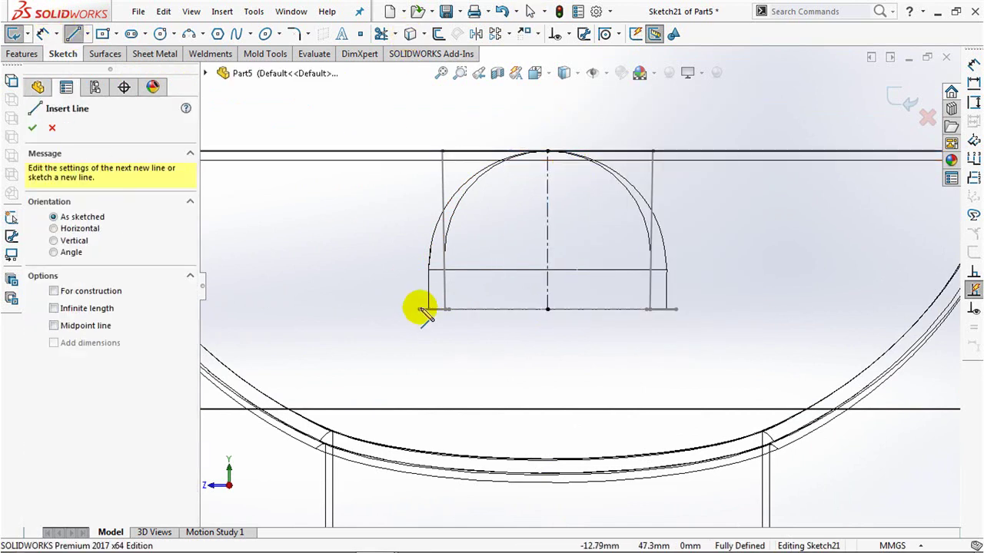
{"action": "left_click", "coordinate": [419, 308]}
{"action": "left_click", "coordinate": [405, 151]}
{"action": "right_click", "coordinate": [403, 152]}
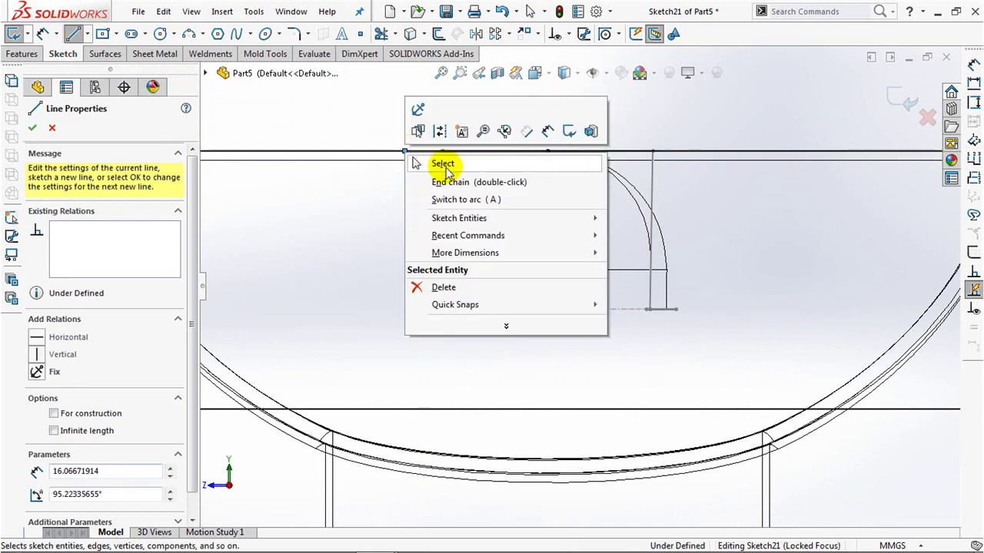
{"action": "left_click", "coordinate": [438, 161]}
{"action": "left_click", "coordinate": [472, 34]}
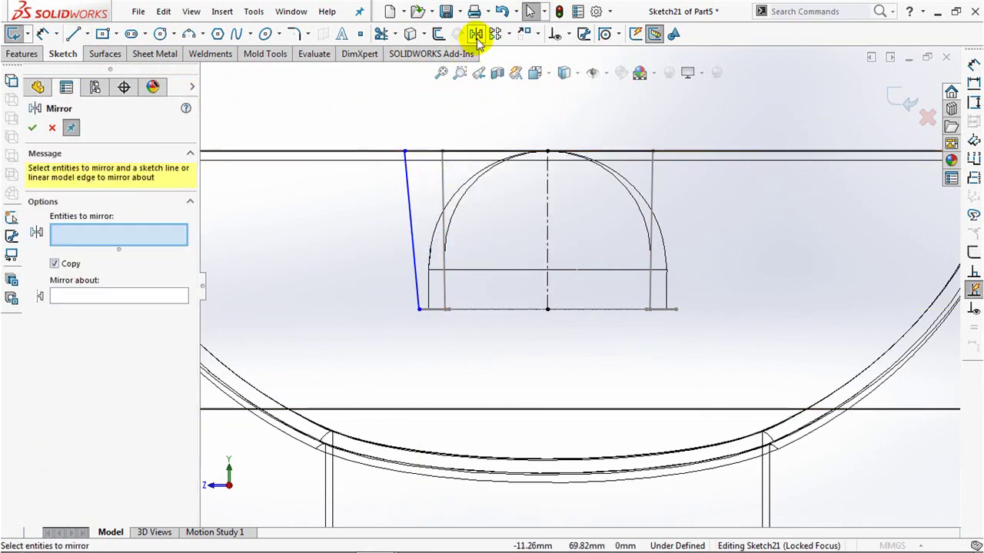
{"action": "left_click", "coordinate": [547, 219]}
{"action": "right_click", "coordinate": [550, 229]}
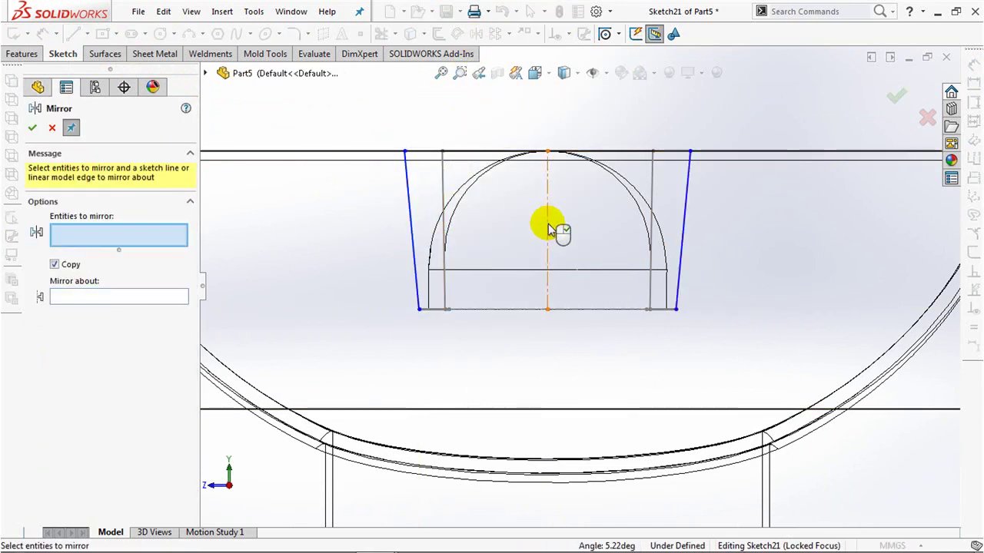
{"action": "left_click", "coordinate": [33, 130]}
Set trimming to closest intersection, then make the profile's lower corner pierce the parting arc
{"action": "left_click", "coordinate": [382, 33]}
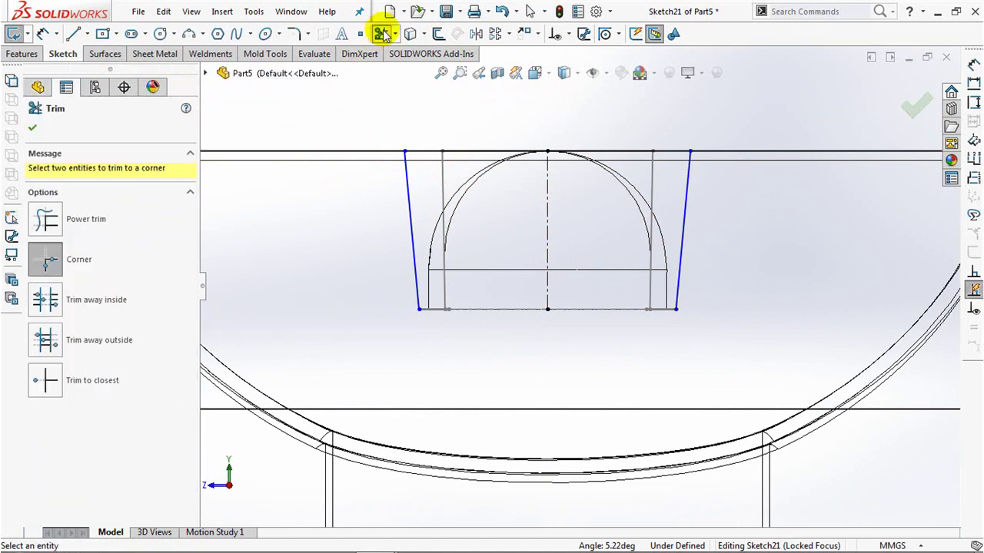
{"action": "left_click", "coordinate": [45, 379]}
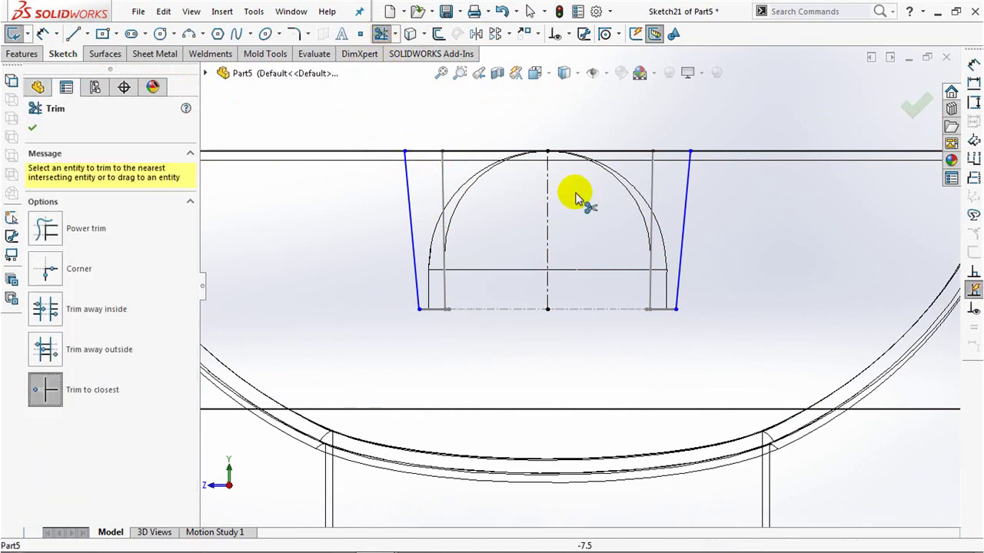
{"action": "left_click", "coordinate": [33, 131]}
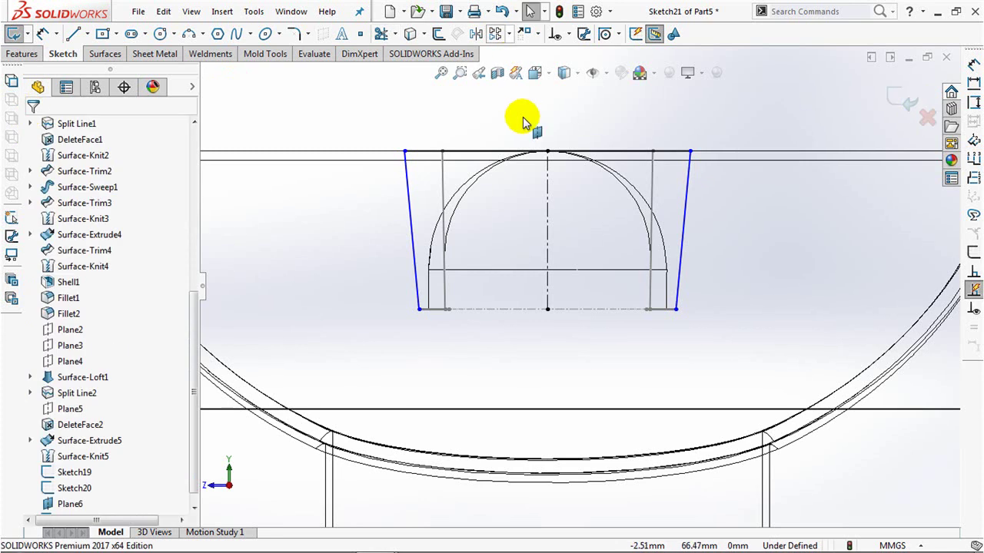
{"action": "left_click", "coordinate": [501, 241]}
{"action": "middle_click_drag", "start_coordinate": [505, 237], "coordinate": [508, 246]}
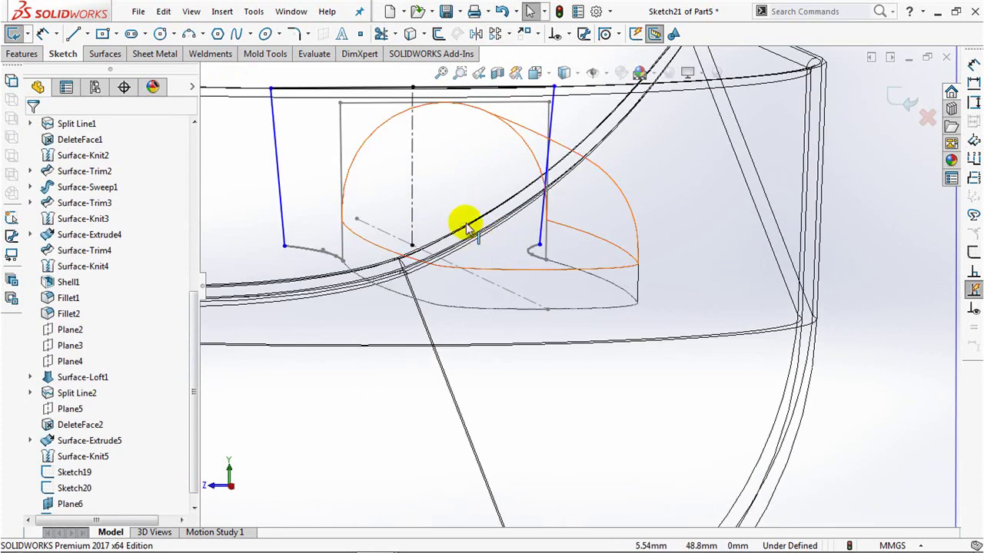
{"action": "middle_click_drag", "start_coordinate": [461, 220], "coordinate": [545, 296], "text": "ctrl"}
{"action": "left_click", "coordinate": [568, 35]}
{"action": "left_click", "coordinate": [594, 69]}
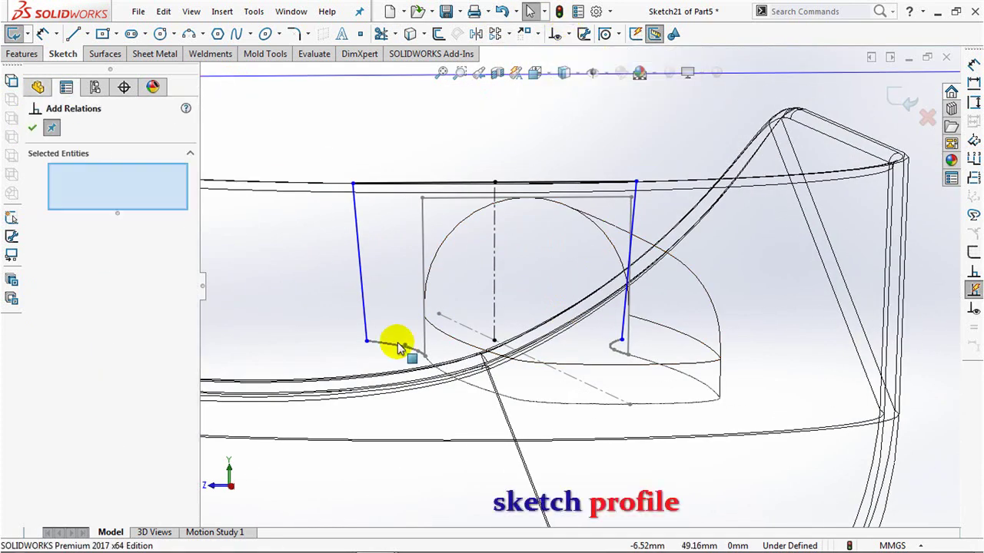
{"action": "left_click", "coordinate": [377, 343]}
{"action": "left_click", "coordinate": [346, 386]}
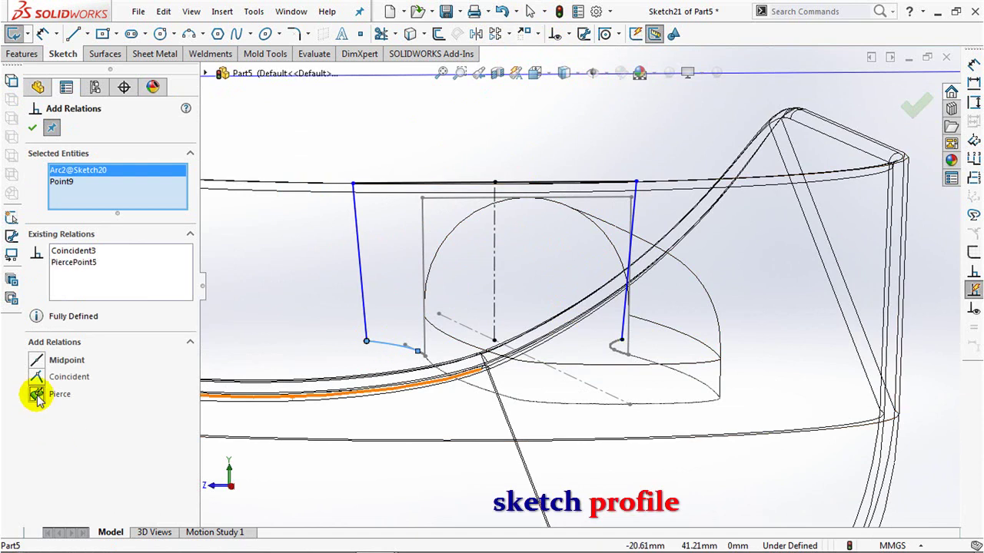
{"action": "left_click", "coordinate": [31, 128]}
Dimension the left slanted side at 1° from the centreline
{"action": "key", "text": "ctrl+8"}
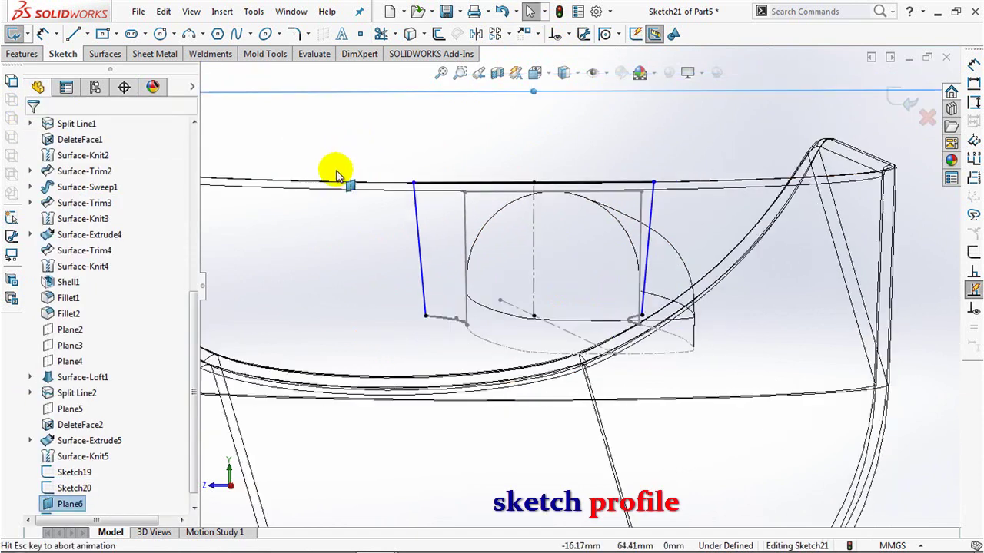
{"action": "left_click_drag", "start_coordinate": [479, 141], "coordinate": [676, 272]}
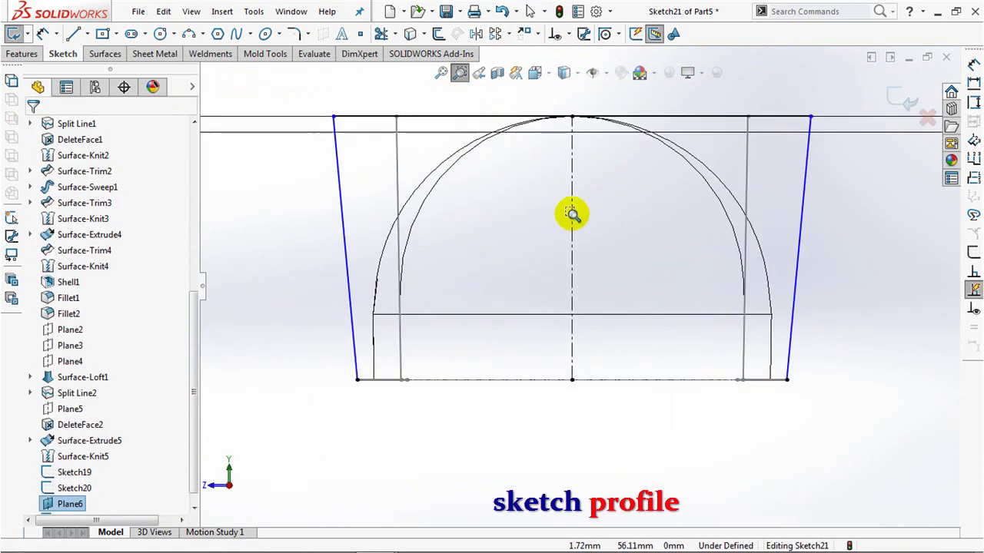
{"action": "left_click", "coordinate": [42, 33]}
{"action": "left_click", "coordinate": [346, 286]}
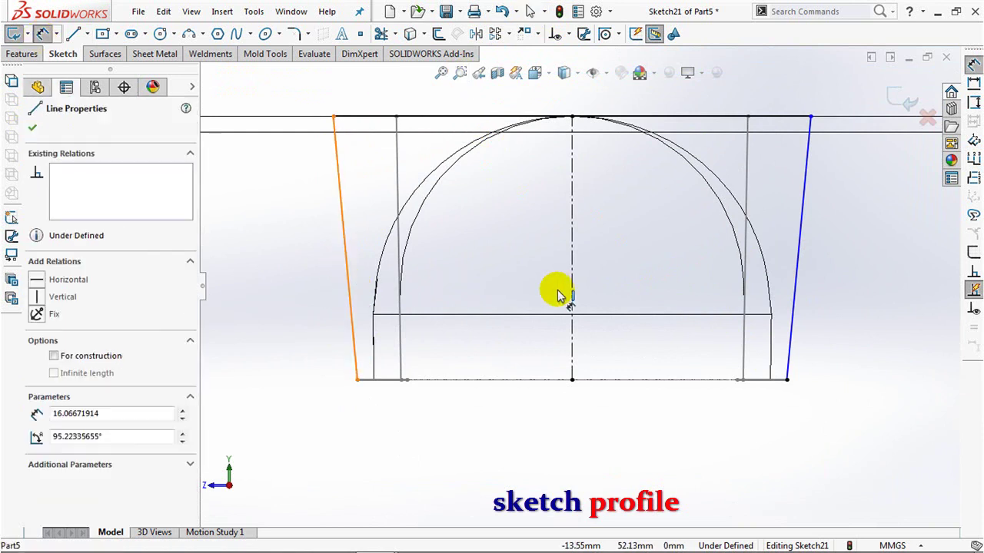
{"action": "left_click", "coordinate": [570, 298]}
{"action": "left_click", "coordinate": [503, 219]}
{"action": "type", "text": "1"}
{"action": "left_click", "coordinate": [432, 207]}
{"action": "left_click", "coordinate": [492, 273]}
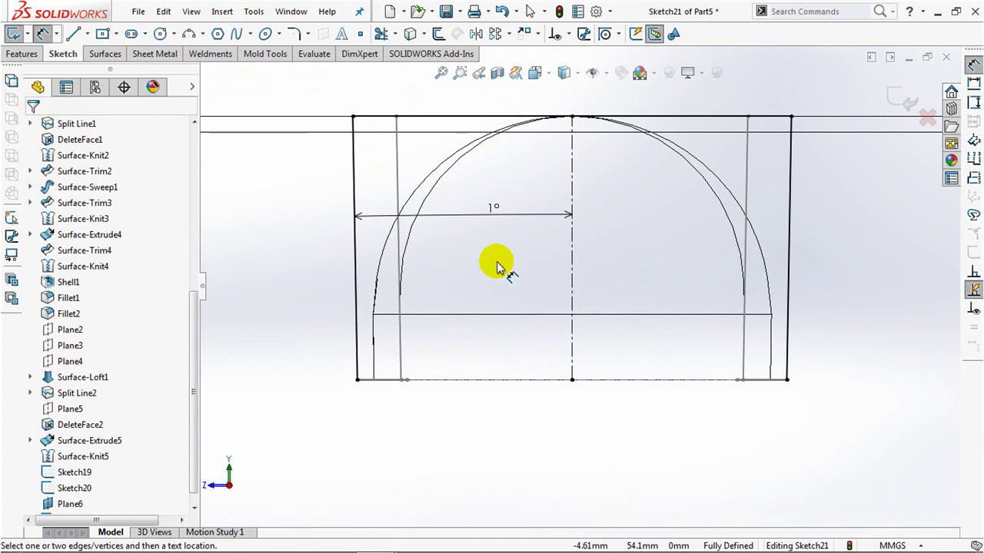
Orbit to check the tapered profile in 3D and exit Sketch21
{"action": "scroll", "coordinate": [496, 265], "scroll_direction": "up", "scroll_amount": 5}
{"action": "middle_click_drag", "start_coordinate": [501, 314], "coordinate": [545, 333]}
{"action": "scroll", "coordinate": [479, 264], "scroll_direction": "down", "scroll_amount": 3}
{"action": "mouse_move", "coordinate": [710, 337]}
{"action": "middle_mouse_down"}
{"action": "mouse_move", "coordinate": [687, 340]}
{"action": "mouse_move", "coordinate": [698, 364]}
{"action": "mouse_move", "coordinate": [794, 263]}
{"action": "middle_mouse_up"}
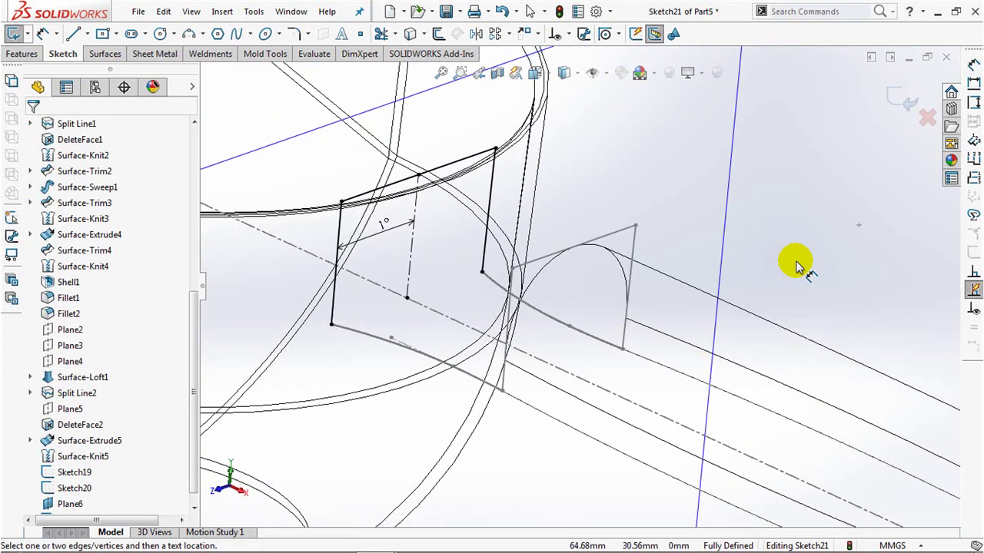
{"action": "left_click", "coordinate": [906, 91]}
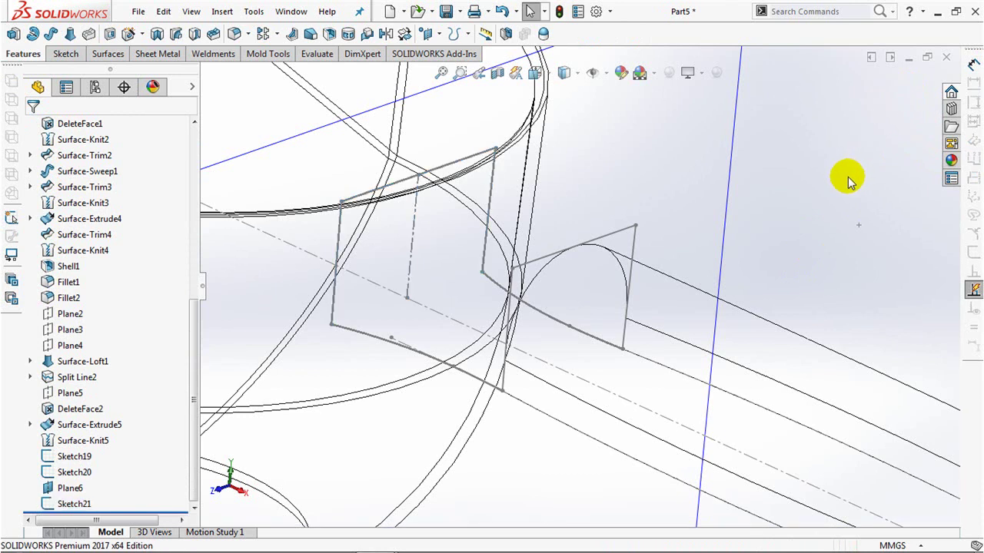
Hide Plane6 and start a lofted surface between profiles Sketch19 and Sketch21
{"action": "left_click", "coordinate": [721, 204]}
{"action": "left_click", "coordinate": [786, 160]}
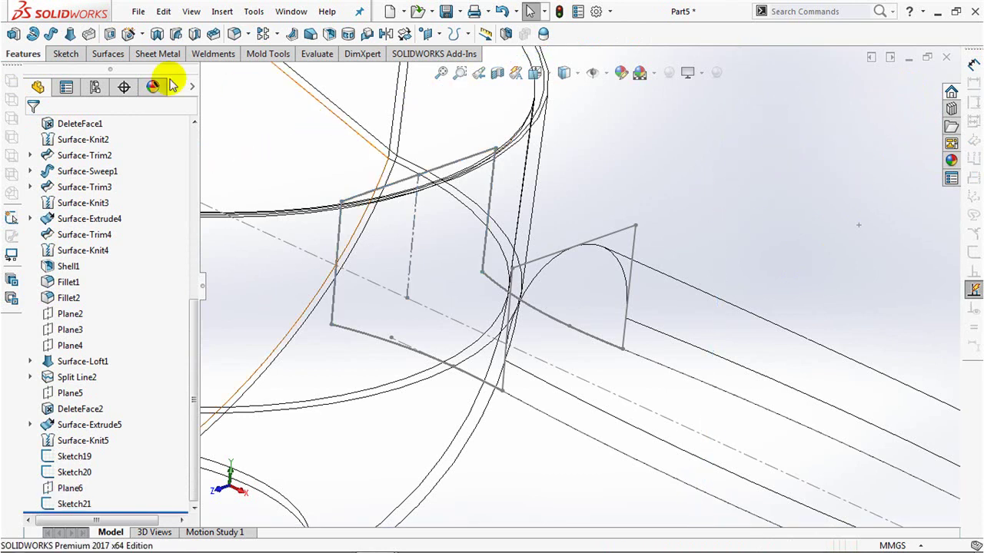
{"action": "left_click", "coordinate": [106, 54]}
{"action": "left_click", "coordinate": [69, 35]}
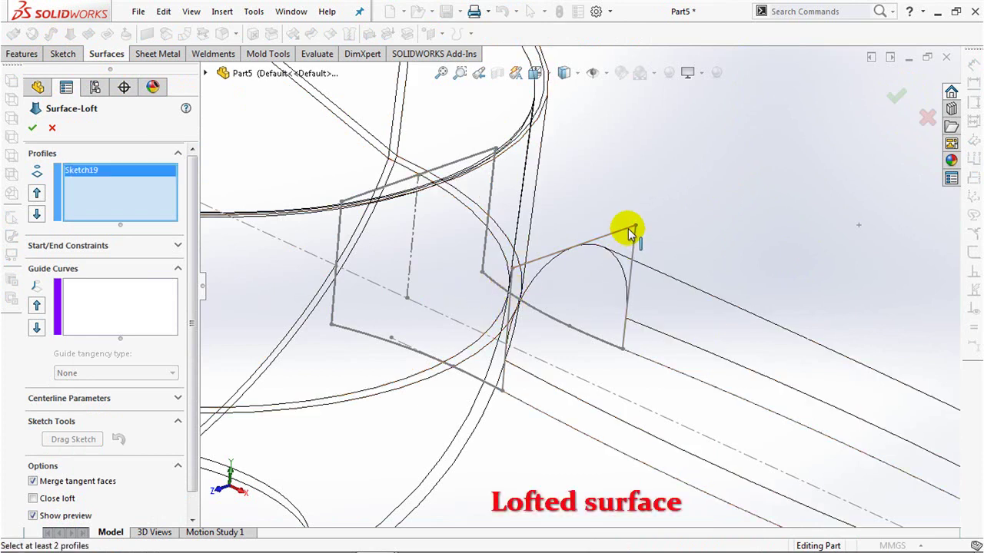
{"action": "left_click", "coordinate": [112, 302]}
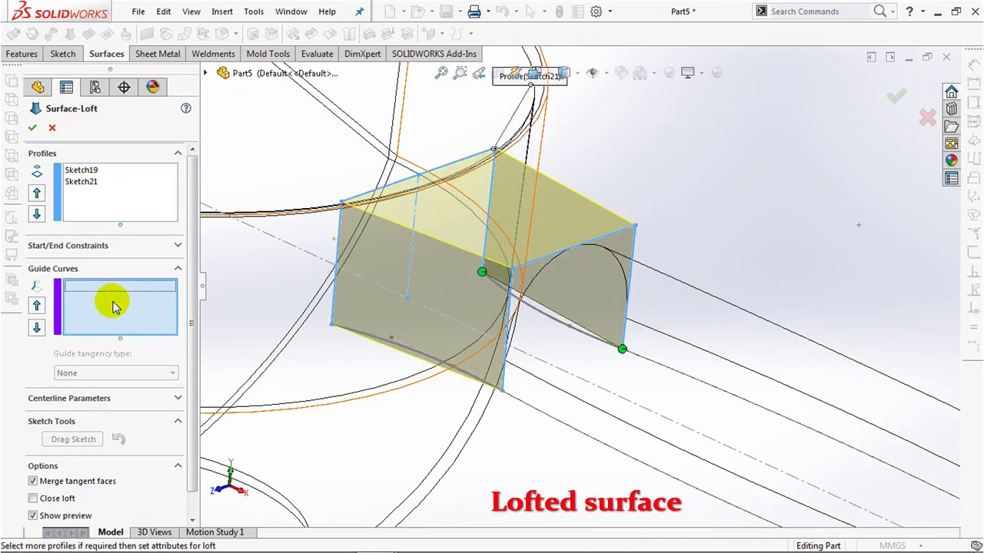
Add the two lower edge chains as guide curves and create Surface-Loft2
{"action": "right_click", "coordinate": [738, 242]}
{"action": "left_click", "coordinate": [791, 282]}
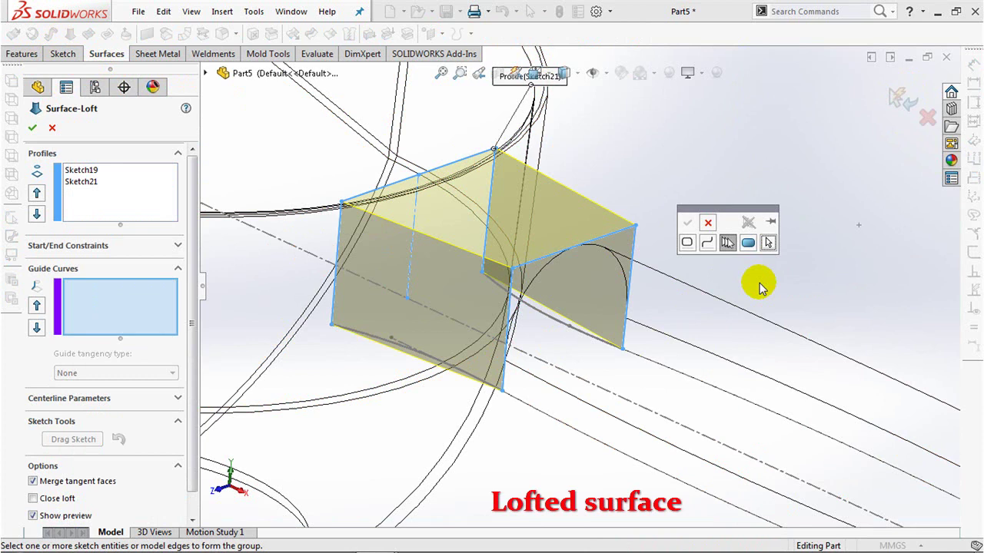
{"action": "left_click", "coordinate": [376, 338]}
{"action": "left_click", "coordinate": [476, 382]}
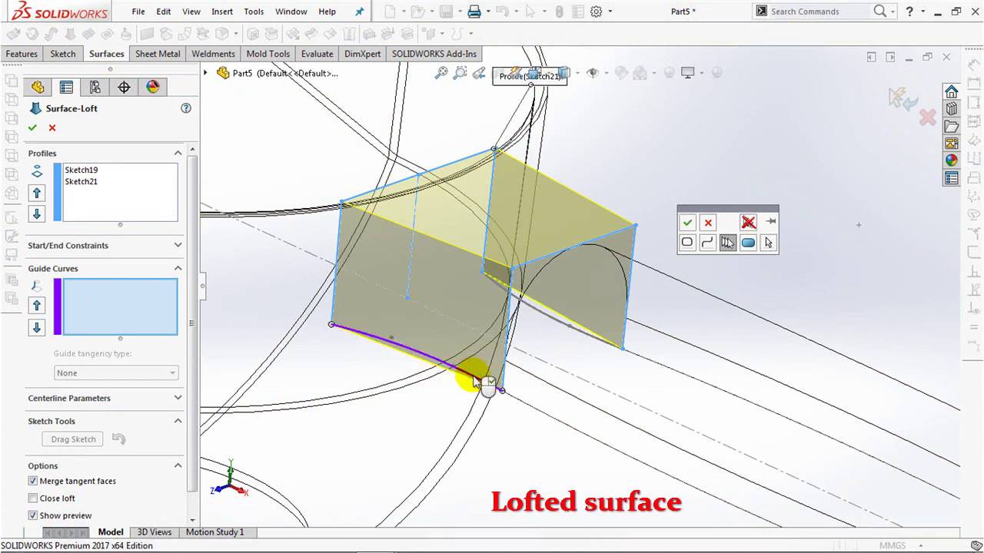
{"action": "right_click", "coordinate": [486, 374]}
{"action": "right_click", "coordinate": [745, 202]}
{"action": "left_click", "coordinate": [806, 248]}
{"action": "left_click", "coordinate": [586, 333]}
{"action": "left_click", "coordinate": [608, 347]}
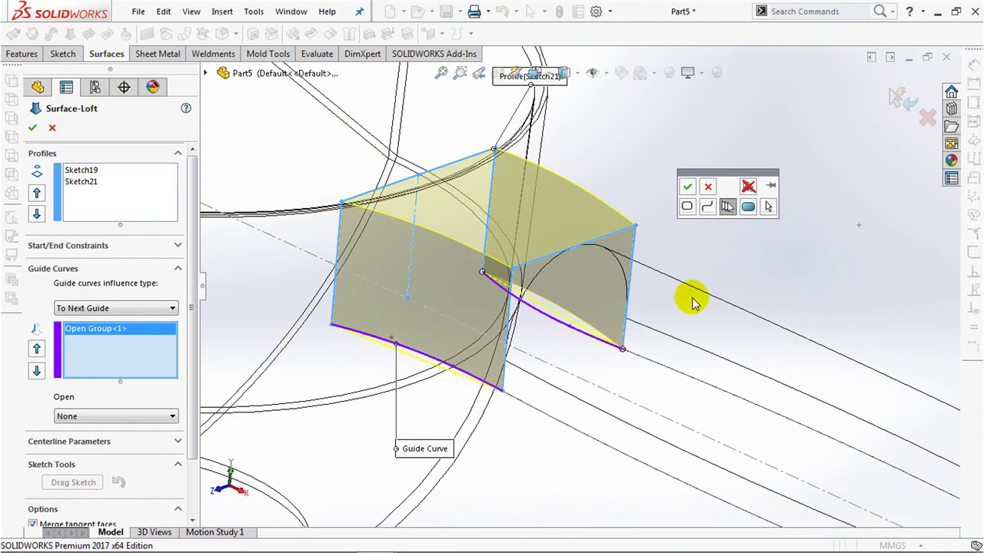
{"action": "left_click", "coordinate": [689, 191]}
{"action": "left_click", "coordinate": [31, 131]}
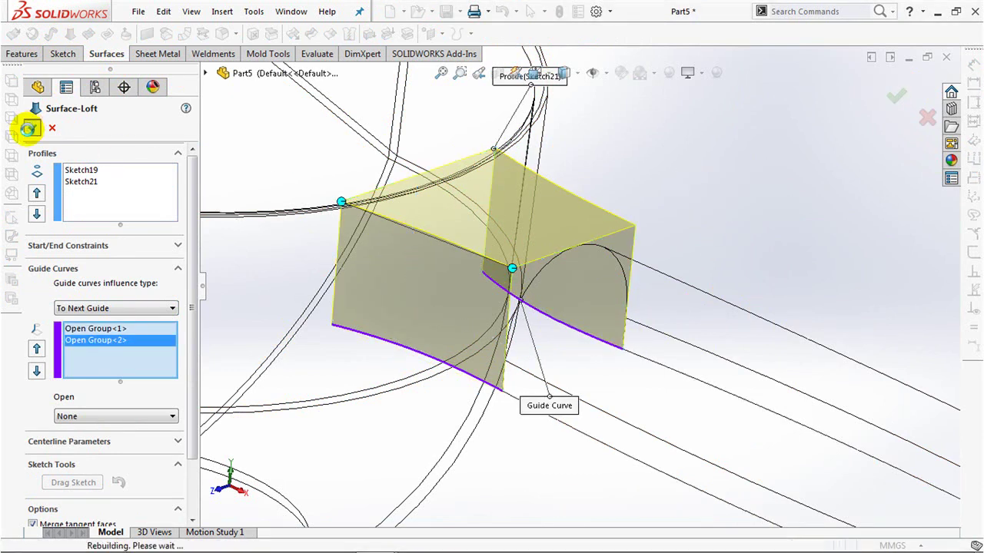
Switch the display to Shaded With Edges and pan toward the handle junction
{"action": "left_click", "coordinate": [565, 73]}
{"action": "left_click", "coordinate": [563, 91]}
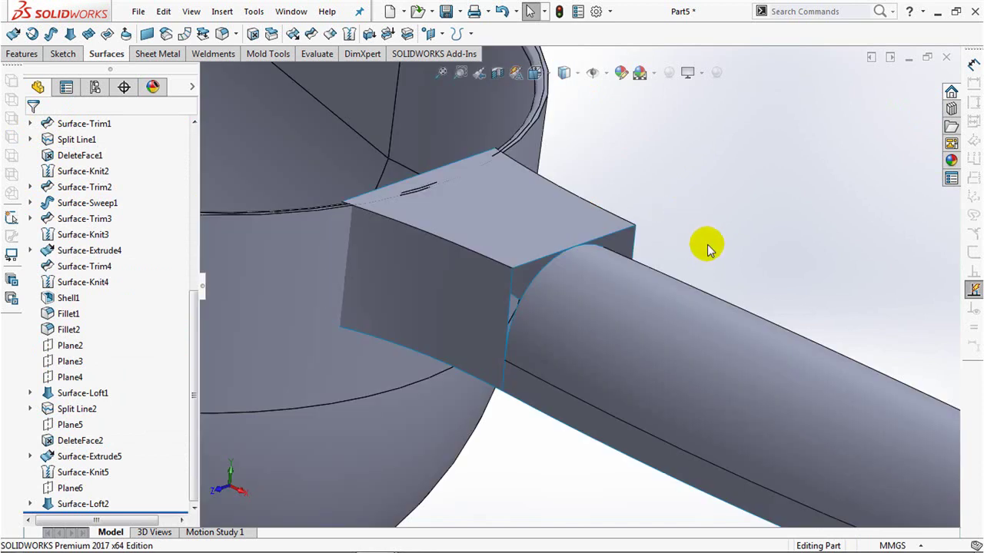
{"action": "middle_click_drag", "start_coordinate": [709, 249], "coordinate": [847, 268], "text": "ctrl"}
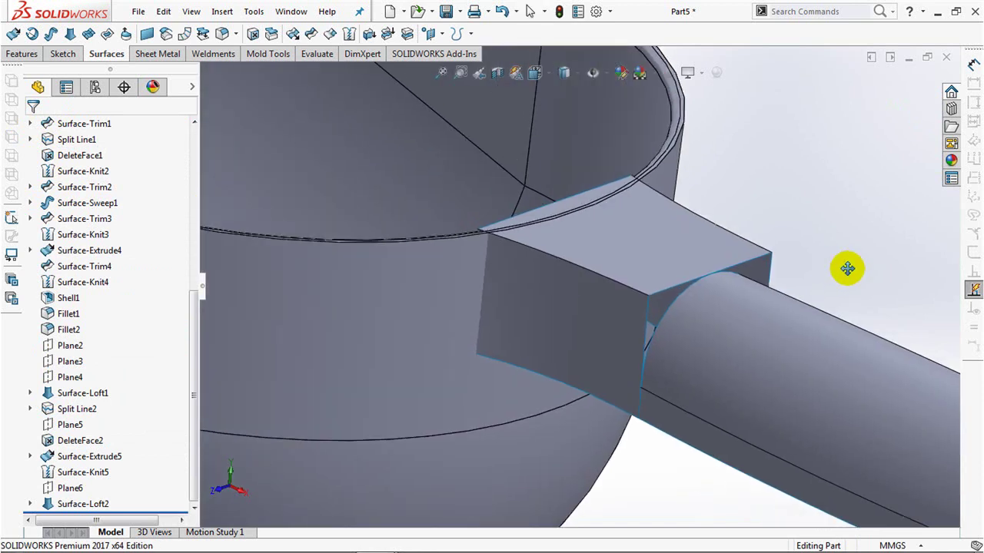
Trim Surface-Loft2 with the cylindrical wall, keeping the outer box piece, then view from the front
{"action": "left_click", "coordinate": [310, 34]}
{"action": "left_click", "coordinate": [304, 342]}
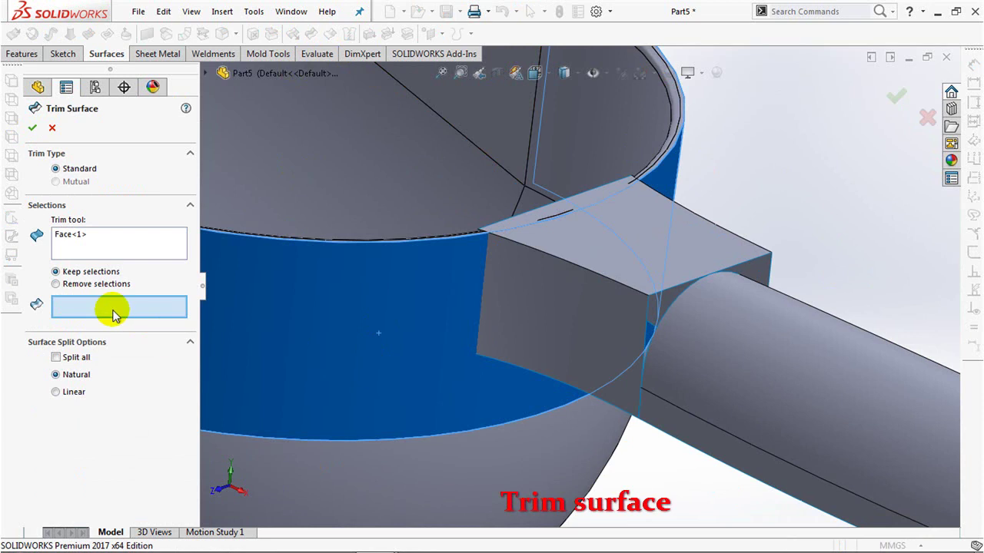
{"action": "left_click", "coordinate": [563, 320]}
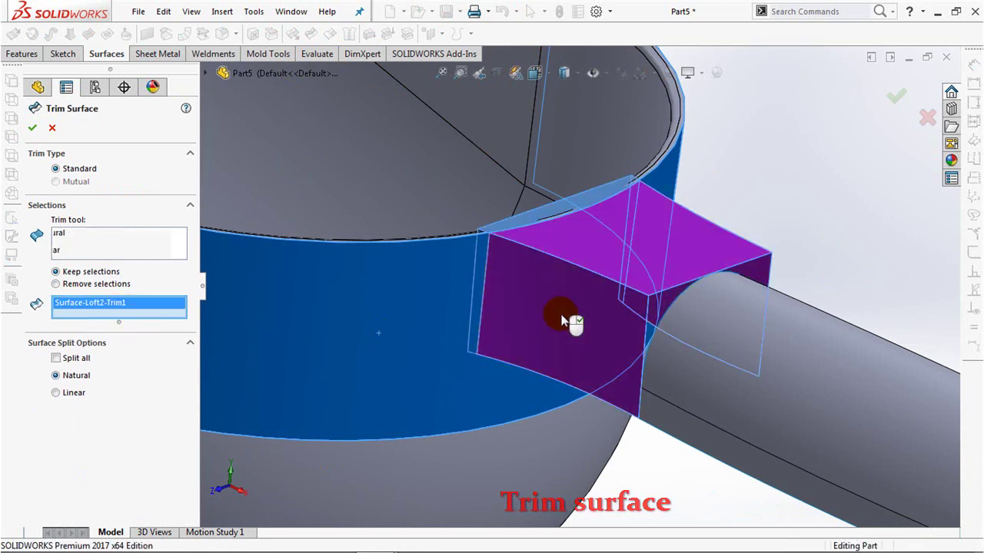
{"action": "right_click", "coordinate": [564, 320]}
{"action": "key", "text": "ctrl+7"}
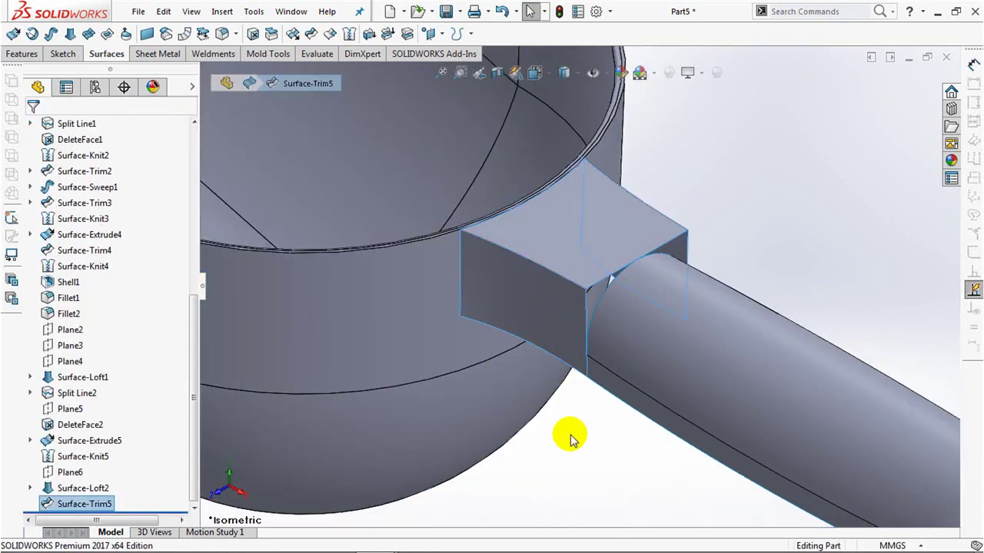
{"action": "key", "text": "ctrl+1"}
Start a sketch on the Front Plane and zoom in on the handle junction
{"action": "left_click_drag", "start_coordinate": [195, 370], "coordinate": [197, 170]}
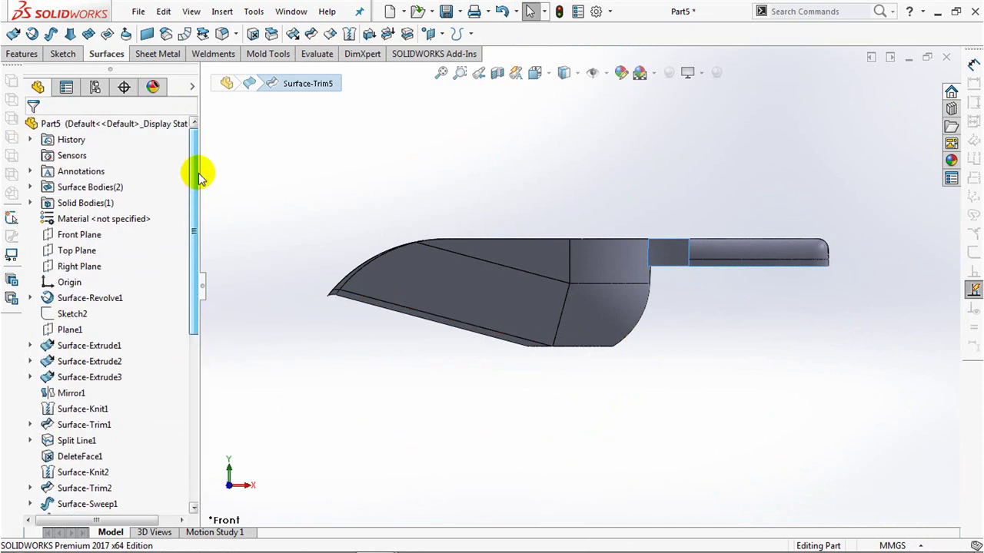
{"action": "left_click", "coordinate": [77, 235]}
{"action": "left_click", "coordinate": [76, 213]}
{"action": "left_click", "coordinate": [460, 73]}
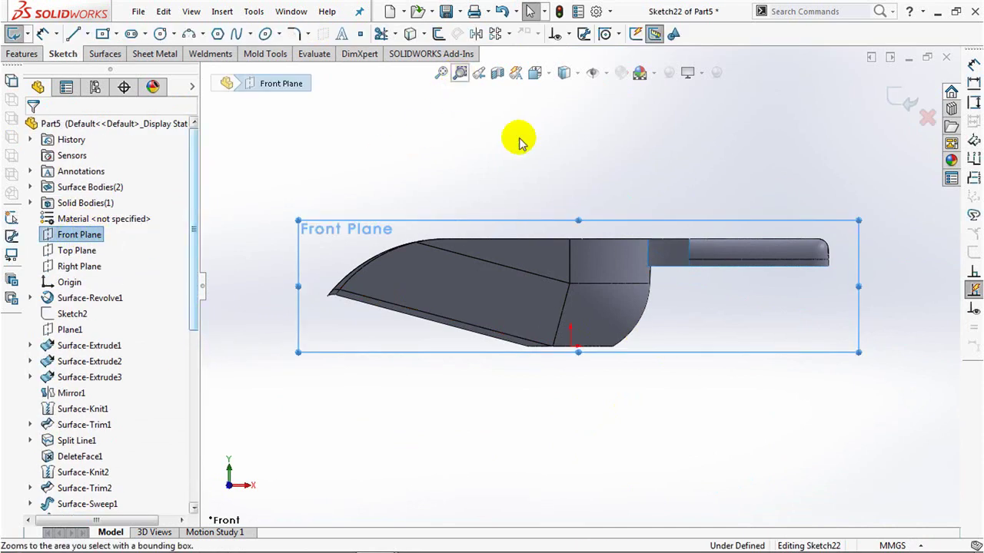
{"action": "left_click_drag", "start_coordinate": [606, 213], "coordinate": [725, 306]}
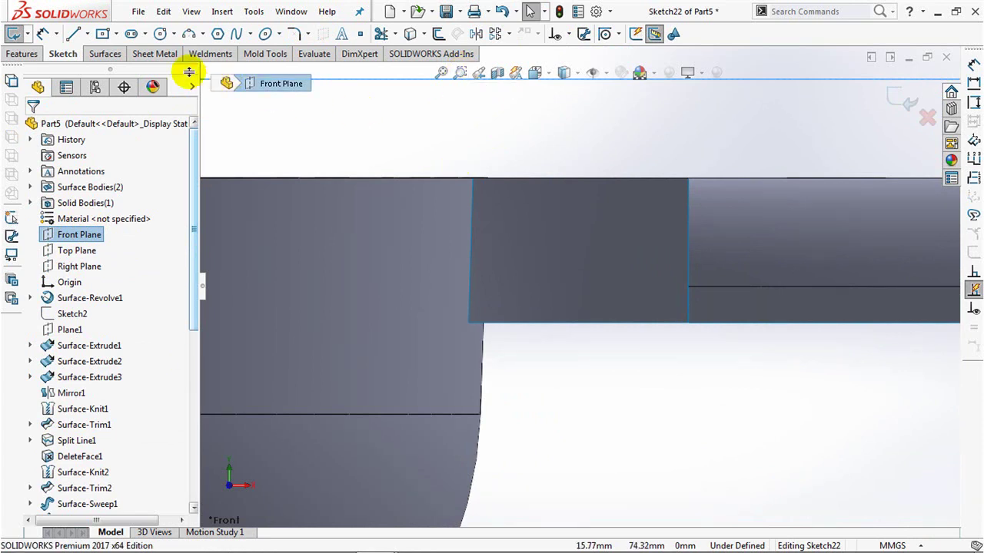
Draw two three-point arcs forming an S-curve from the box edge up to the rim
{"action": "left_click", "coordinate": [189, 33]}
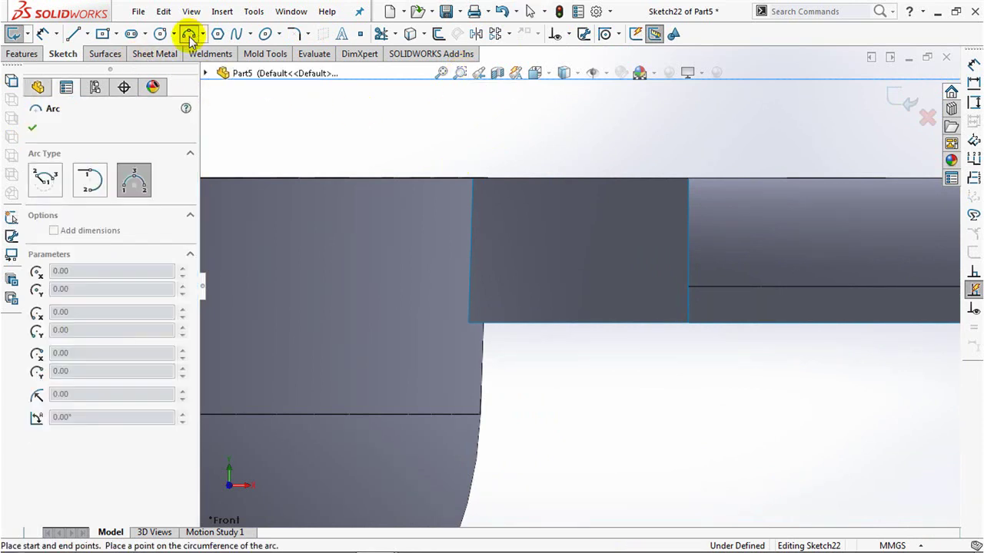
{"action": "left_click", "coordinate": [688, 287]}
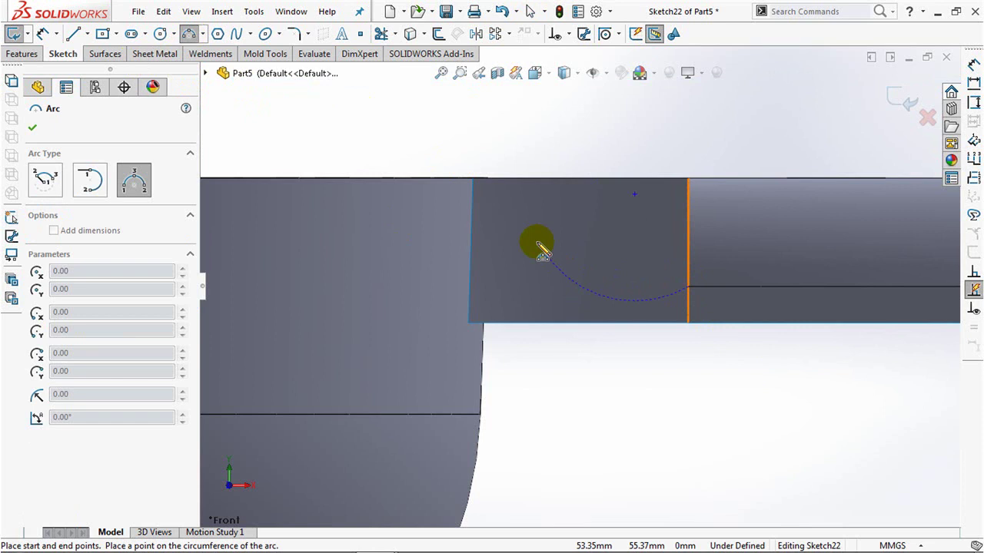
{"action": "left_click", "coordinate": [472, 207]}
{"action": "left_click", "coordinate": [540, 261]}
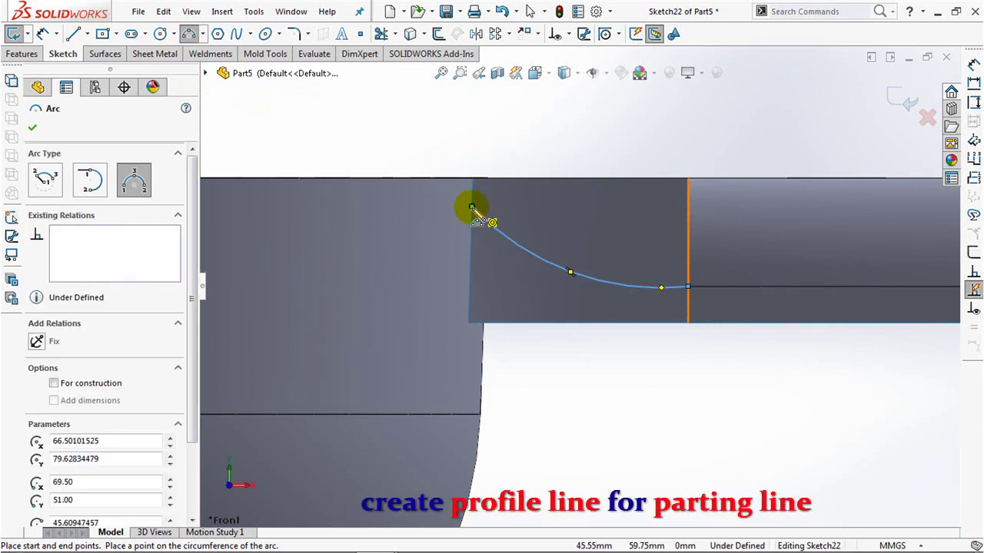
{"action": "left_click", "coordinate": [472, 206]}
{"action": "left_click", "coordinate": [450, 190]}
{"action": "right_click", "coordinate": [461, 196]}
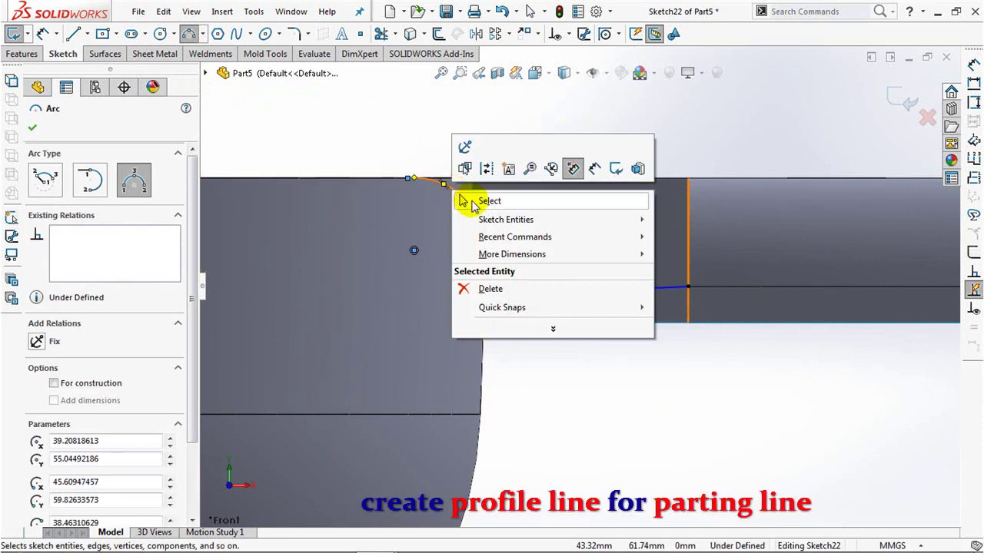
{"action": "left_click", "coordinate": [471, 199]}
Draw a horizontal line from the curve's end point to the right
{"action": "left_click", "coordinate": [73, 34]}
{"action": "left_click", "coordinate": [688, 287]}
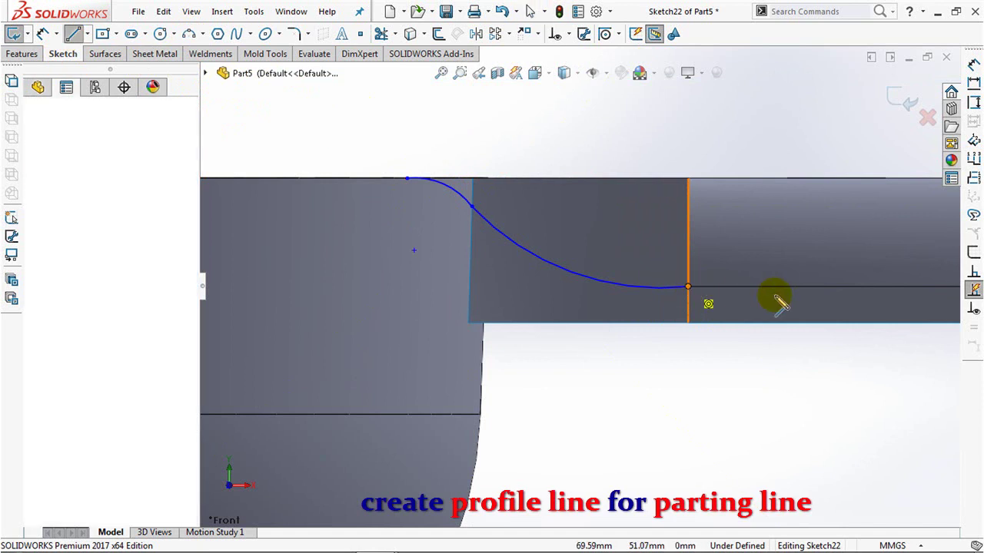
{"action": "left_click", "coordinate": [791, 287]}
{"action": "right_click", "coordinate": [819, 289]}
{"action": "left_click", "coordinate": [819, 294]}
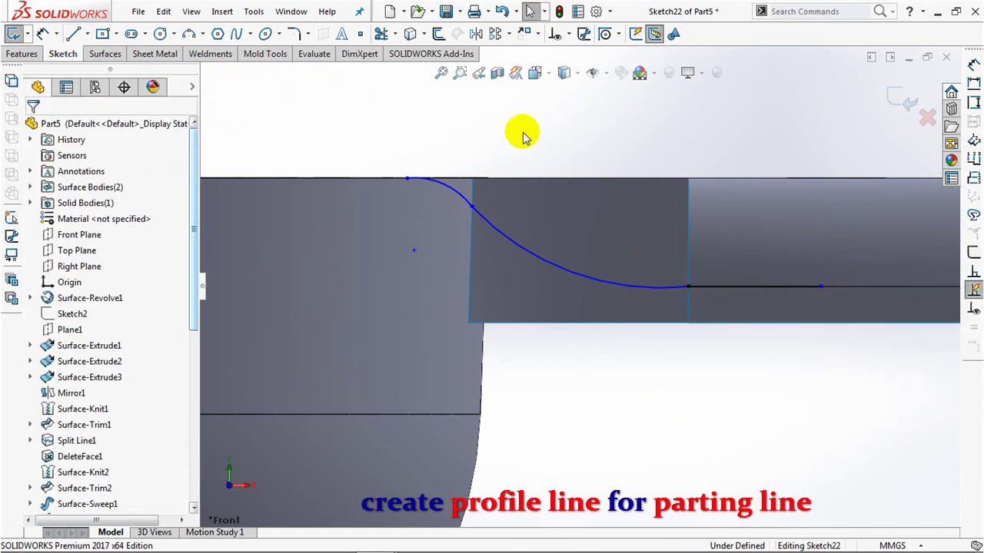
Dimension the curve's upper end 2 mm below the handle's top edge
{"action": "left_click", "coordinate": [42, 34]}
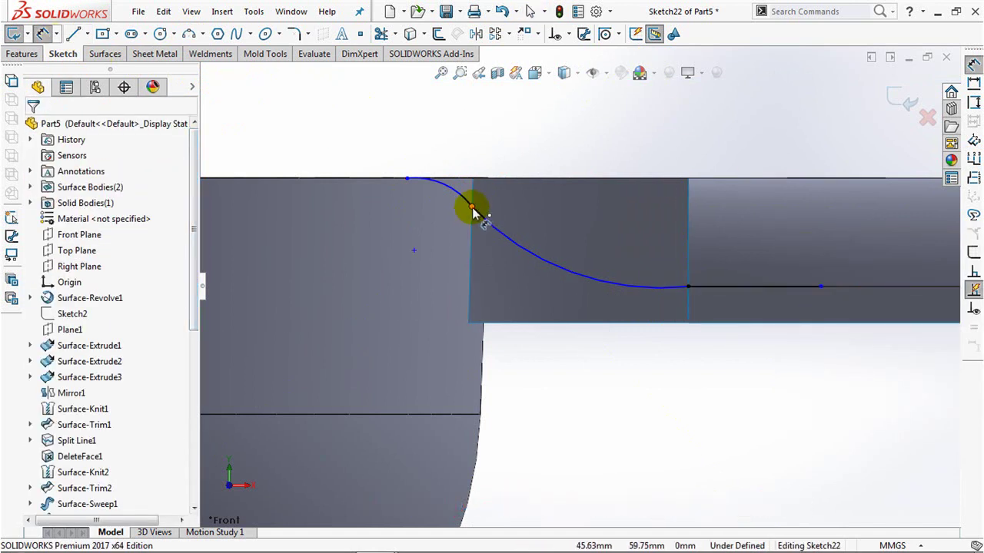
{"action": "left_click", "coordinate": [471, 206]}
{"action": "left_click", "coordinate": [377, 179]}
{"action": "left_click", "coordinate": [325, 152]}
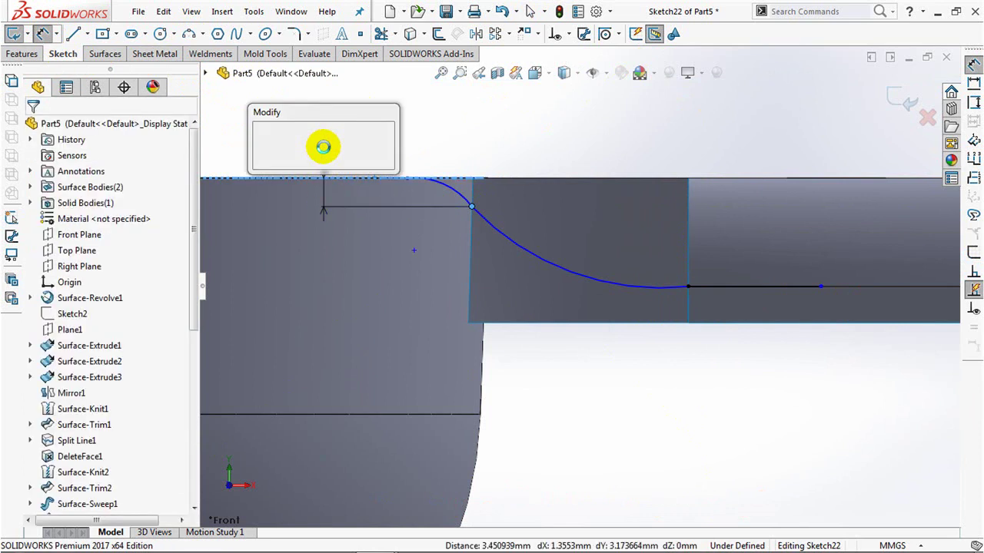
{"action": "type", "text": "2"}
{"action": "left_click", "coordinate": [262, 141]}
{"action": "key", "text": "Escape"}
Make the small top arc tangent to the model edge and exit Sketch22
{"action": "left_click", "coordinate": [564, 34]}
{"action": "left_click", "coordinate": [592, 70]}
{"action": "left_click", "coordinate": [637, 286]}
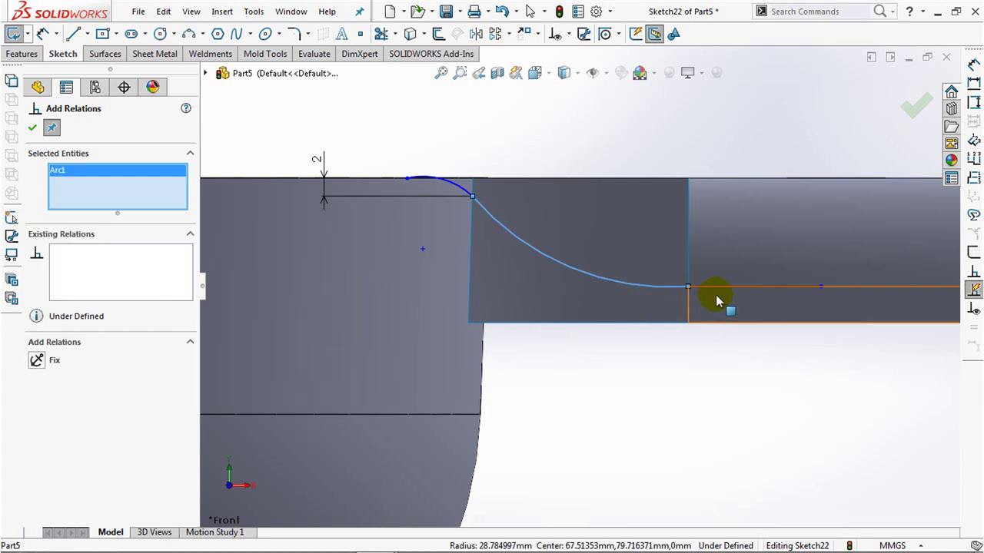
{"action": "left_click", "coordinate": [715, 288]}
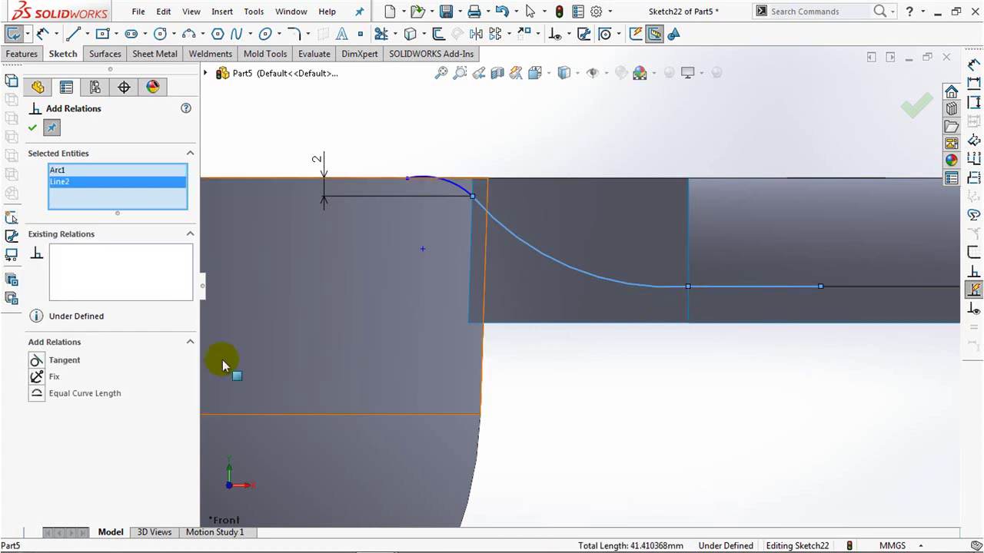
{"action": "left_click", "coordinate": [457, 195]}
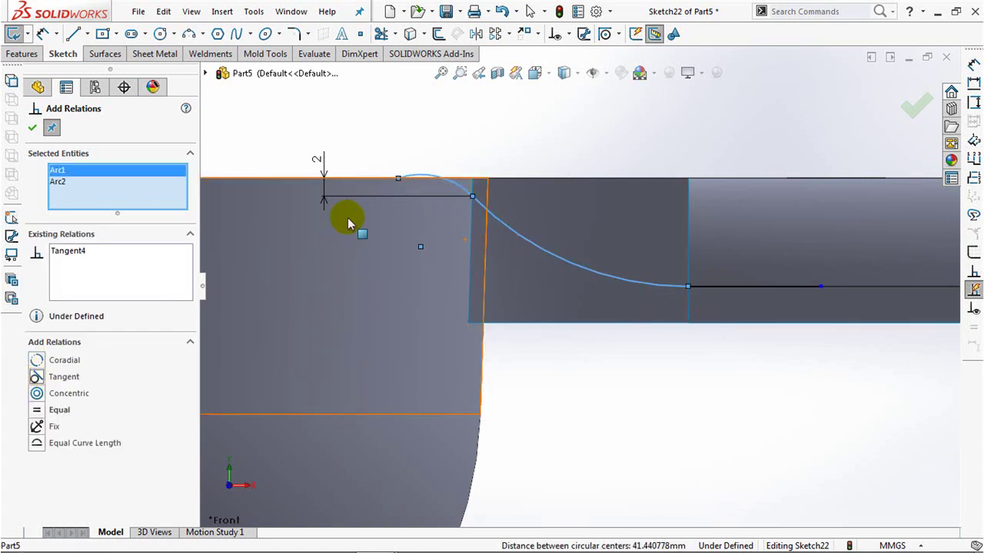
{"action": "left_click", "coordinate": [372, 188]}
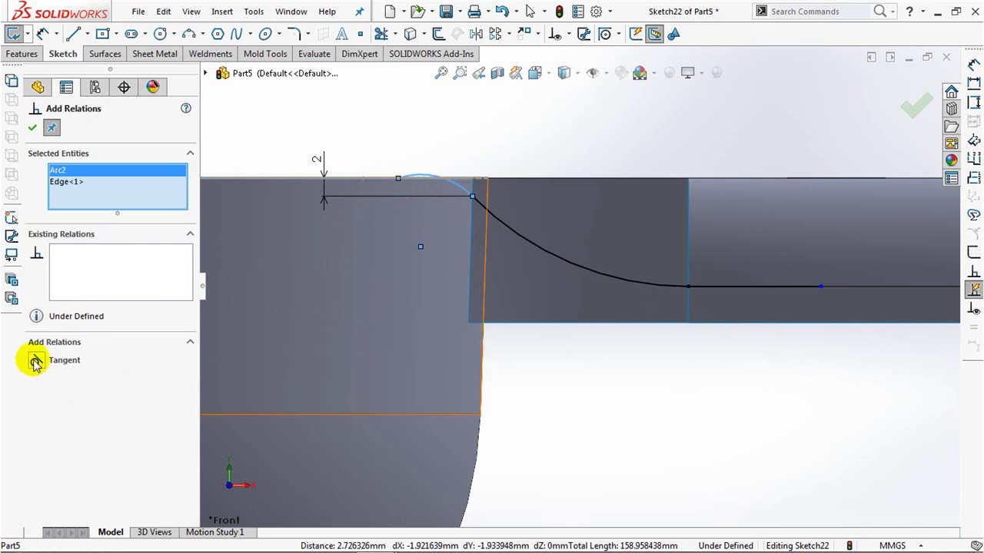
{"action": "left_click", "coordinate": [33, 131]}
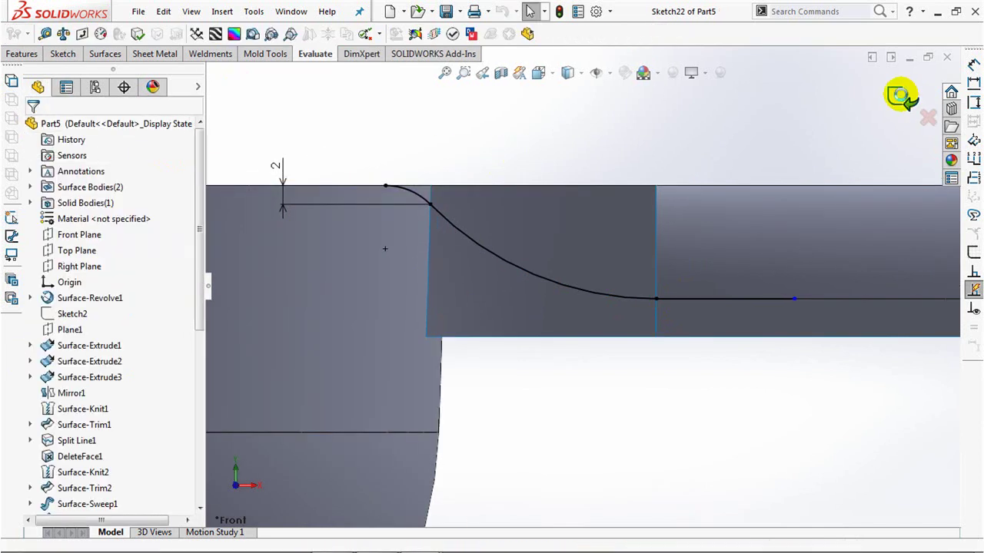
{"action": "left_click", "coordinate": [903, 99]}
Create a projection split line from Sketch22 onto the front and underside faces
{"action": "middle_click_drag", "start_coordinate": [732, 146], "coordinate": [714, 182]}
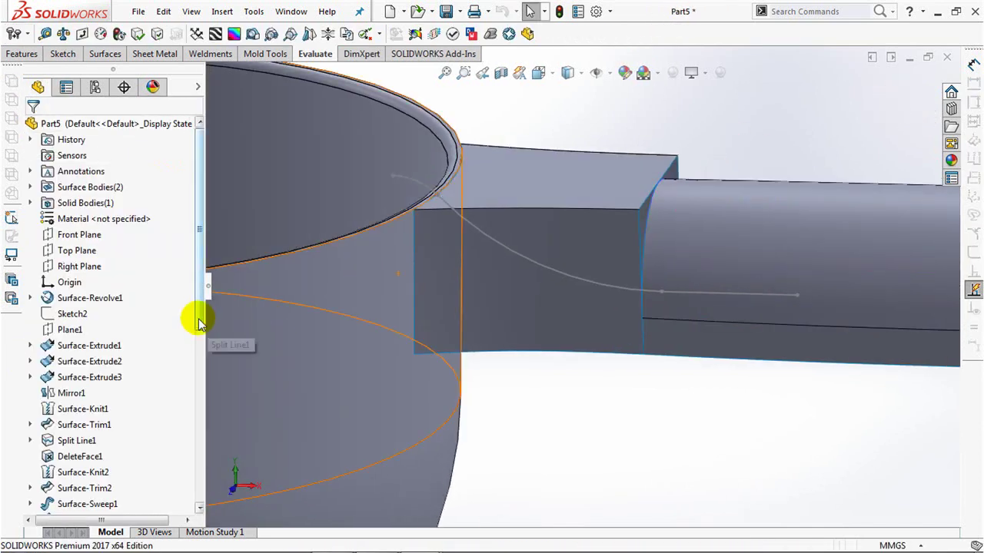
{"action": "left_click_drag", "start_coordinate": [198, 314], "coordinate": [197, 492]}
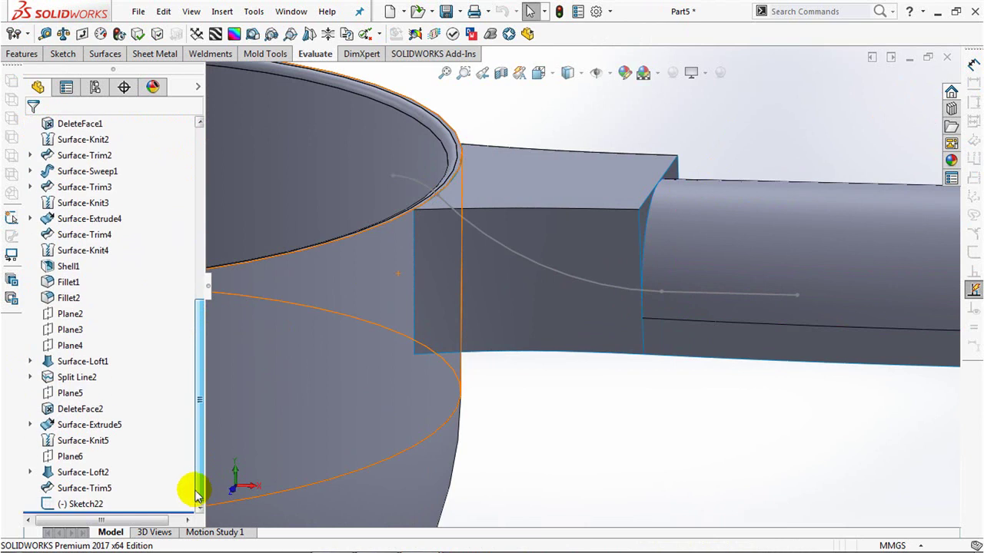
{"action": "left_click", "coordinate": [42, 58]}
{"action": "left_click", "coordinate": [456, 33]}
{"action": "left_click", "coordinate": [461, 51]}
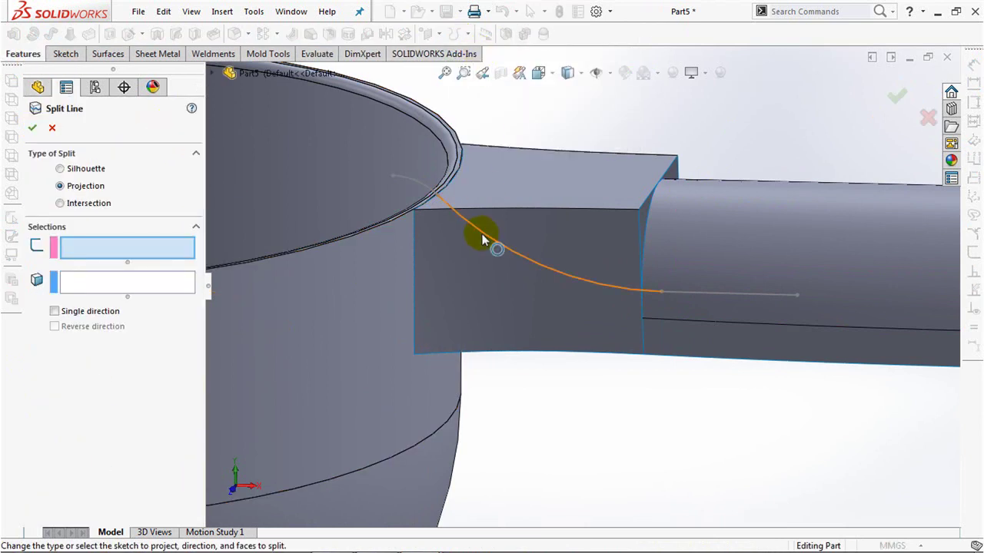
{"action": "left_click", "coordinate": [482, 239]}
{"action": "left_click", "coordinate": [524, 304]}
{"action": "mouse_move", "coordinate": [547, 287]}
{"action": "middle_mouse_down"}
{"action": "mouse_move", "coordinate": [518, 308]}
{"action": "mouse_move", "coordinate": [820, 121]}
{"action": "mouse_move", "coordinate": [735, 176]}
{"action": "mouse_move", "coordinate": [764, 180]}
{"action": "middle_mouse_up"}
{"action": "left_click", "coordinate": [820, 121]}
{"action": "key", "text": "Return"}
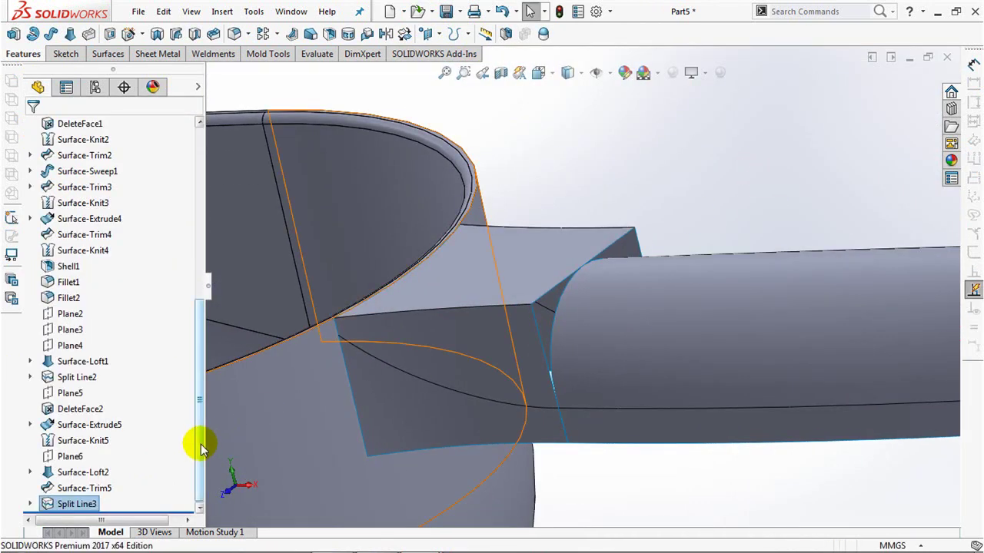
Reuse Sketch22 to create a second split line on the bowl face
{"action": "left_click", "coordinate": [31, 504]}
{"action": "left_click", "coordinate": [92, 504]}
{"action": "left_click", "coordinate": [455, 34]}
{"action": "left_click", "coordinate": [475, 49]}
{"action": "left_click", "coordinate": [317, 433]}
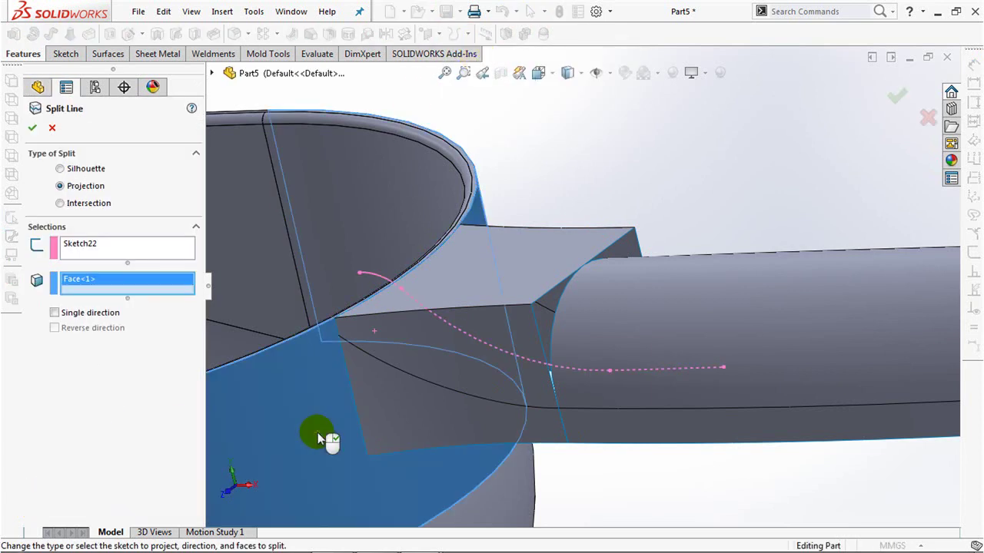
{"action": "key", "text": "Return"}
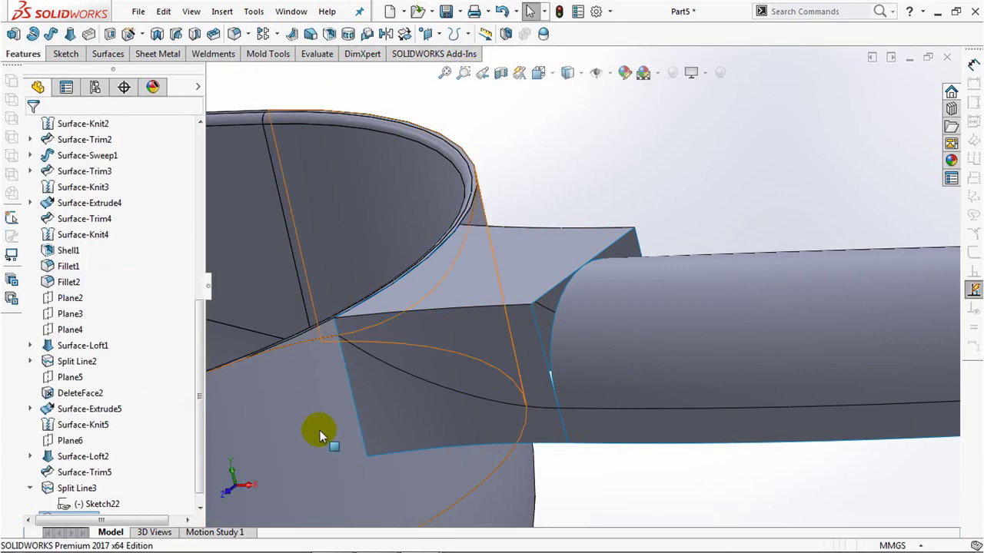
Add a 1.00° parting-line draft on split edges Edge<1>–<3>, pulled along Plane2
{"action": "scroll", "coordinate": [193, 434], "scroll_direction": "up", "scroll_amount": 1}
{"action": "left_click", "coordinate": [77, 335]}
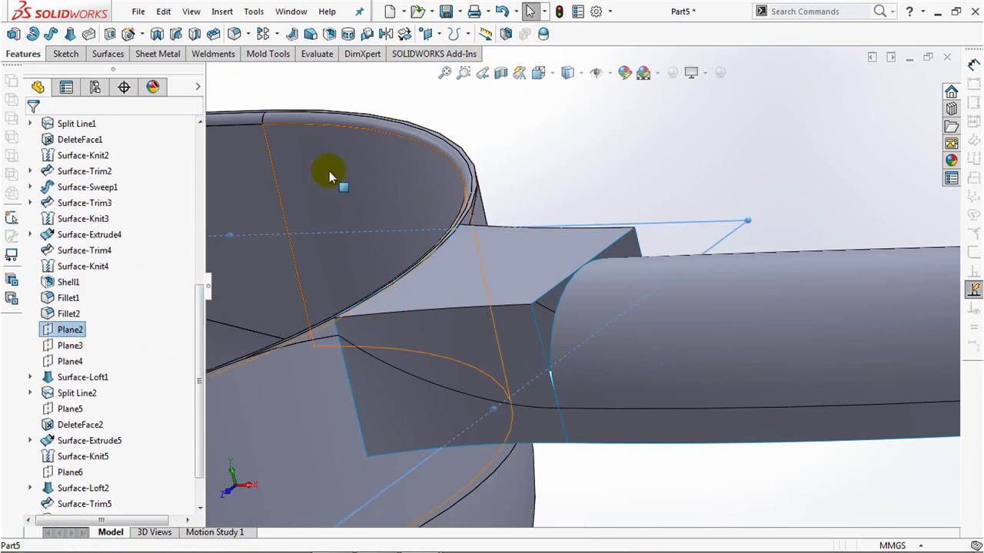
{"action": "left_click", "coordinate": [311, 33]}
{"action": "left_click", "coordinate": [342, 344]}
{"action": "middle_click_drag", "start_coordinate": [345, 345], "coordinate": [449, 327]}
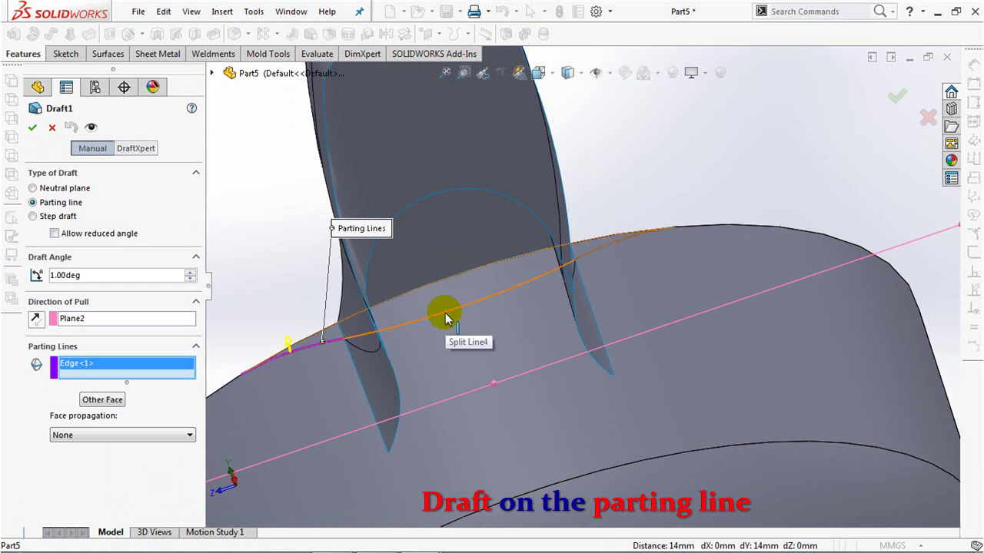
{"action": "left_click", "coordinate": [447, 317]}
{"action": "left_click", "coordinate": [590, 249]}
{"action": "mouse_move", "coordinate": [588, 272]}
{"action": "middle_mouse_down"}
{"action": "mouse_move", "coordinate": [664, 279]}
{"action": "mouse_move", "coordinate": [523, 345]}
{"action": "mouse_move", "coordinate": [545, 308]}
{"action": "middle_mouse_up"}
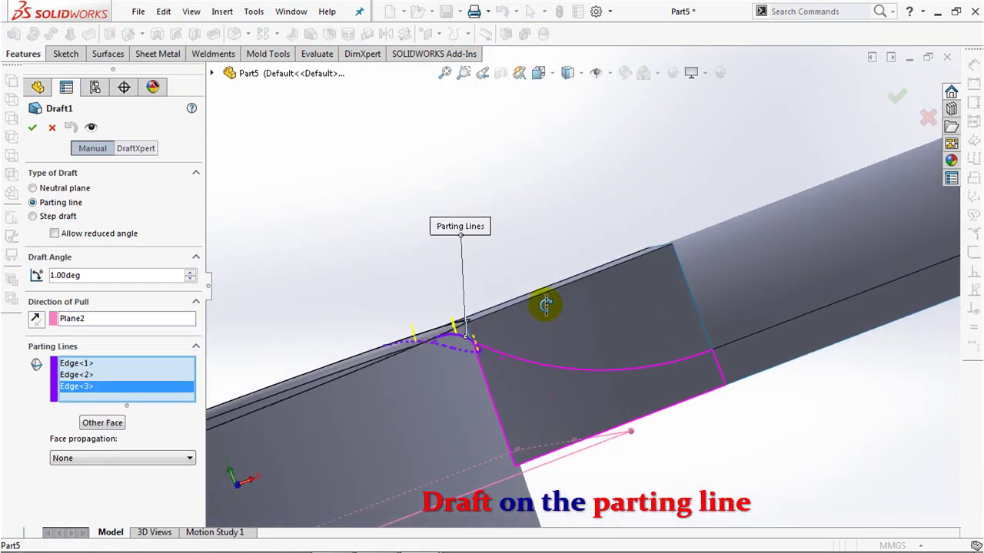
{"action": "left_click", "coordinate": [32, 131]}
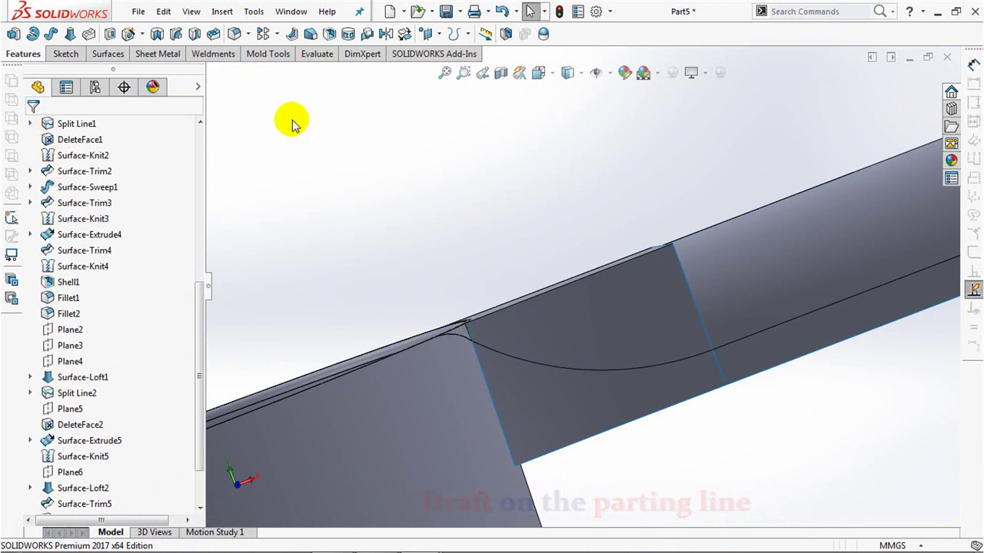
Extend the handle transition surface 1.00 mm as the same surface past three rim edges
{"action": "left_click", "coordinate": [111, 56]}
{"action": "left_click", "coordinate": [299, 39]}
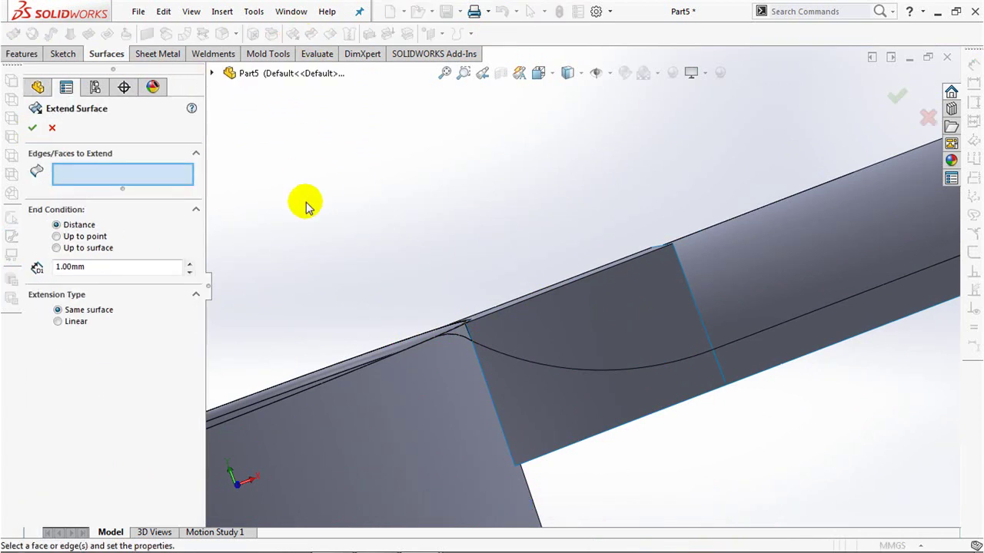
{"action": "scroll", "coordinate": [548, 460], "scroll_direction": "down", "scroll_amount": 5}
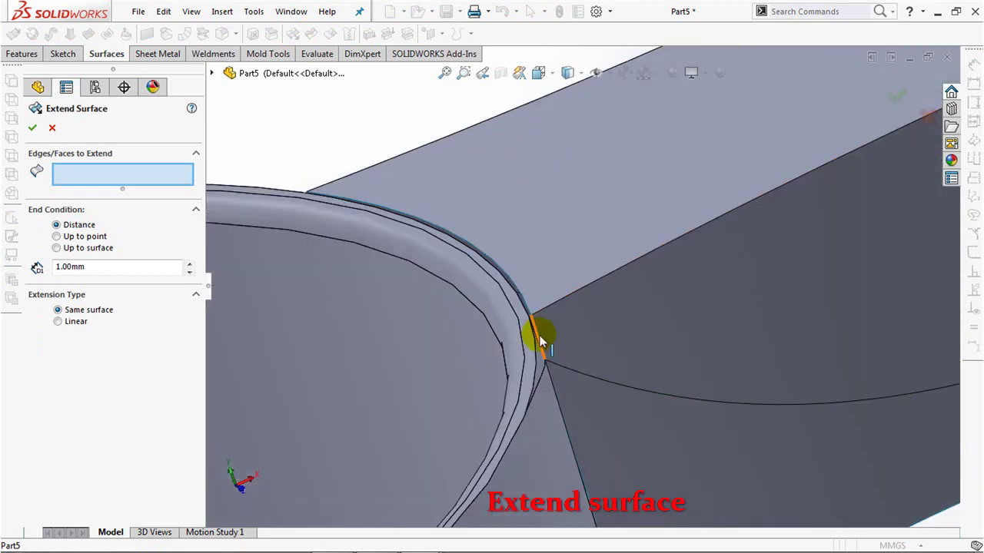
{"action": "left_click", "coordinate": [541, 341]}
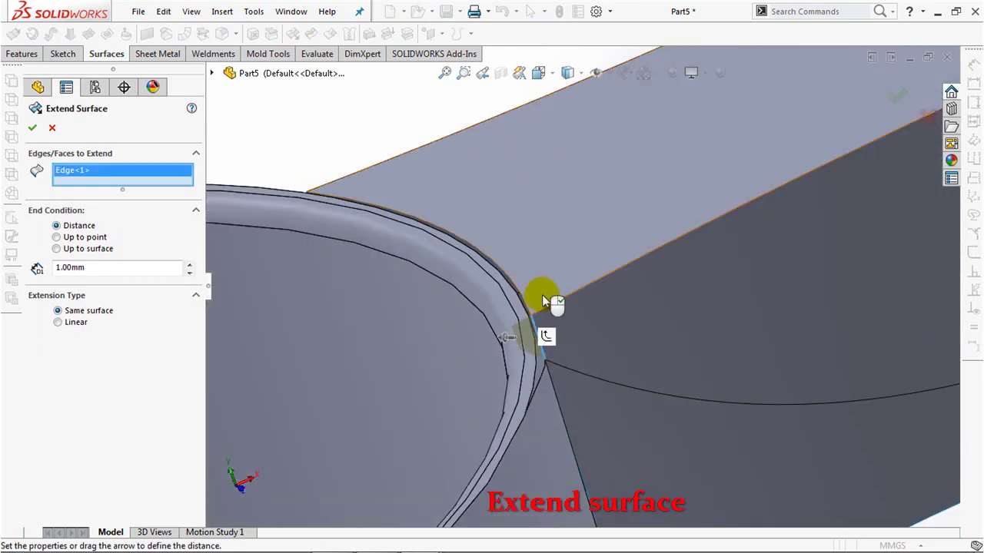
{"action": "left_click", "coordinate": [504, 262]}
{"action": "scroll", "coordinate": [505, 386], "scroll_direction": "down", "scroll_amount": 5}
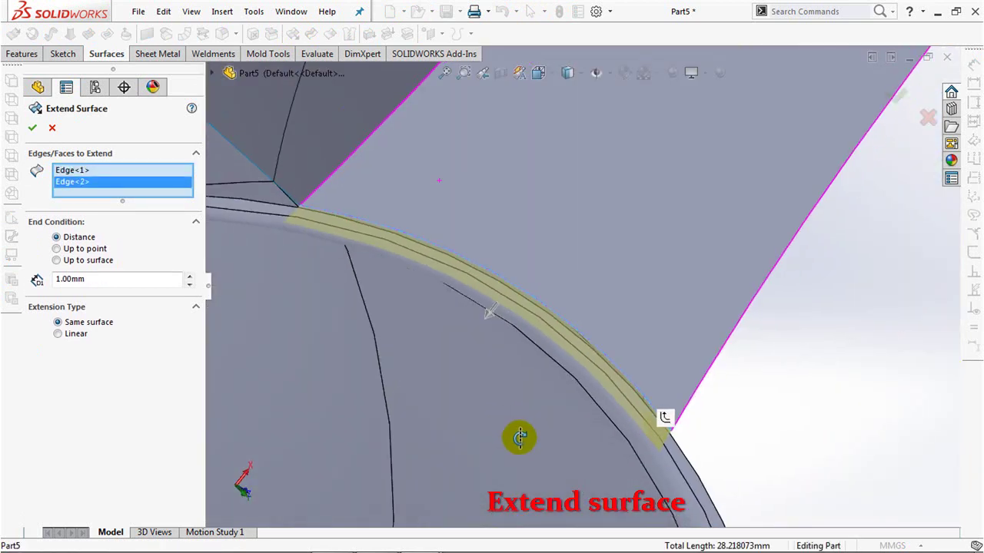
{"action": "middle_click_drag", "start_coordinate": [307, 215], "coordinate": [577, 281], "text": "ctrl"}
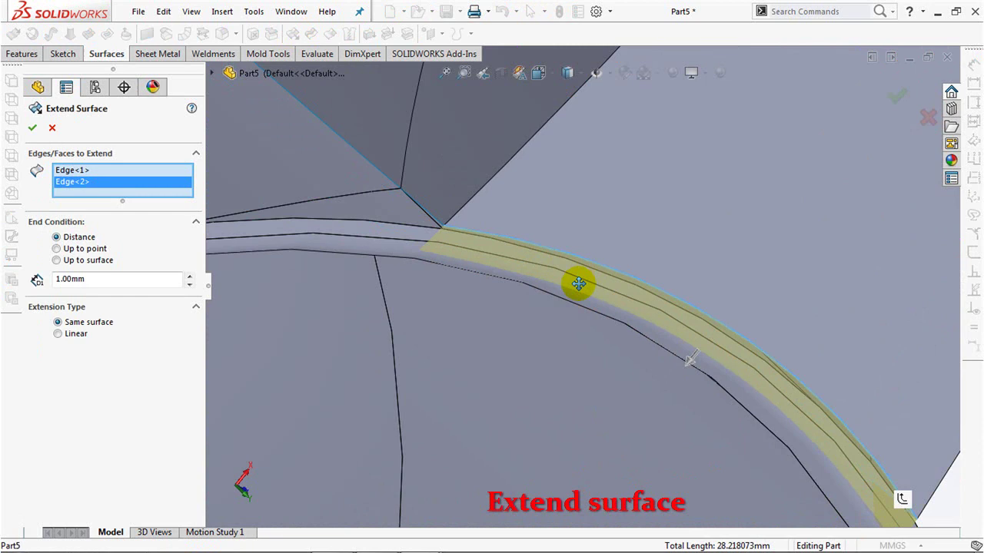
{"action": "left_click", "coordinate": [456, 227]}
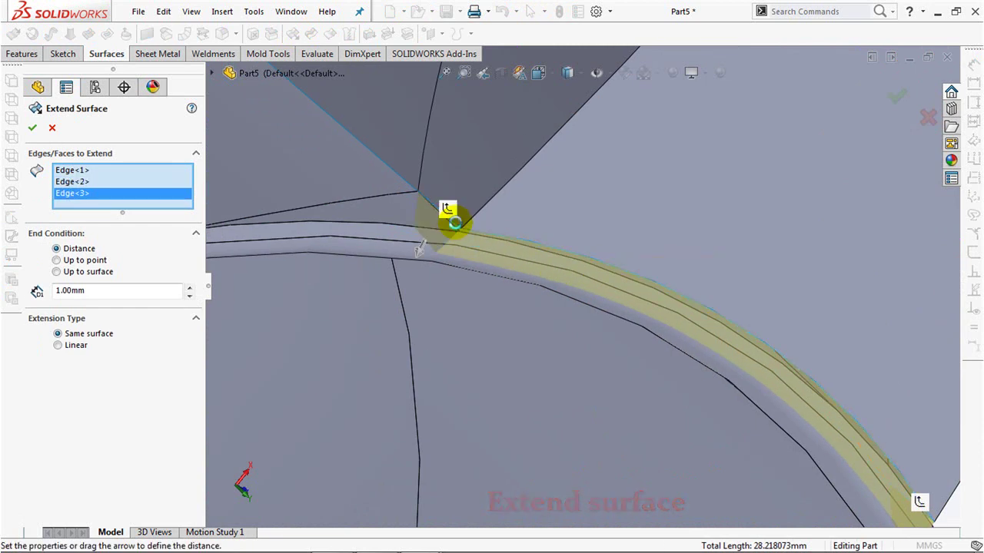
{"action": "right_click", "coordinate": [455, 223]}
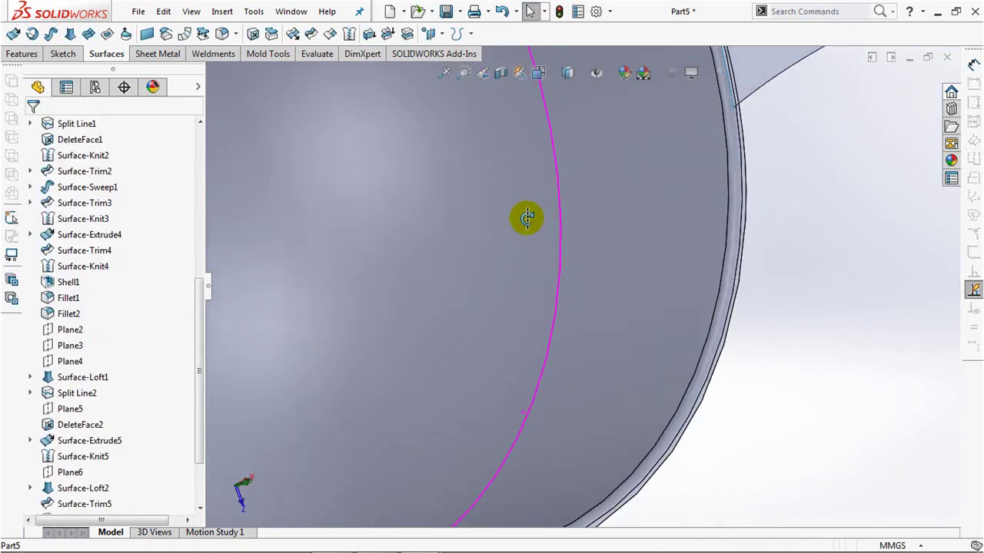
{"action": "mouse_move", "coordinate": [527, 220]}
{"action": "middle_mouse_down"}
{"action": "mouse_move", "coordinate": [462, 77]}
{"action": "mouse_move", "coordinate": [445, 311]}
{"action": "middle_mouse_up"}
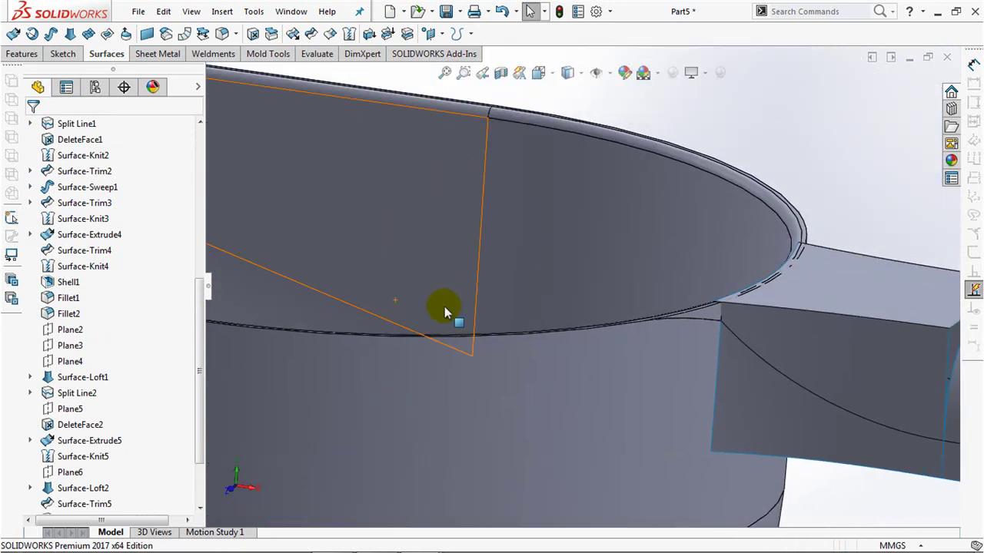
Start a Split, clear the preselected trim tool, and pick three trim faces
{"action": "left_click", "coordinate": [23, 53]}
{"action": "left_click", "coordinate": [506, 34]}
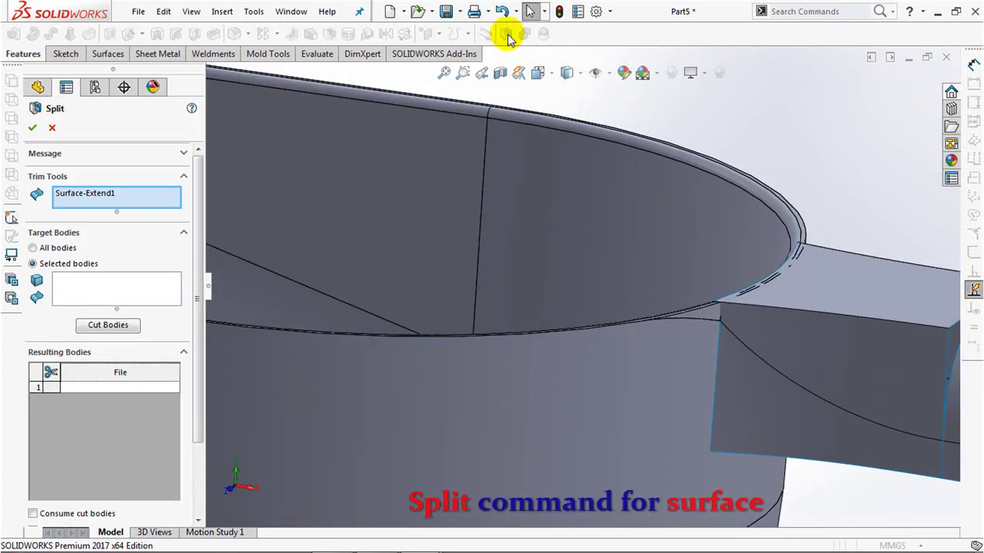
{"action": "right_click", "coordinate": [119, 195]}
{"action": "left_click", "coordinate": [156, 213]}
{"action": "left_click", "coordinate": [705, 319]}
{"action": "mouse_move", "coordinate": [764, 341]}
{"action": "middle_mouse_down"}
{"action": "mouse_move", "coordinate": [703, 197]}
{"action": "mouse_move", "coordinate": [897, 417]}
{"action": "mouse_move", "coordinate": [835, 384]}
{"action": "mouse_move", "coordinate": [850, 495]}
{"action": "mouse_move", "coordinate": [863, 510]}
{"action": "mouse_move", "coordinate": [749, 352]}
{"action": "middle_mouse_up"}
{"action": "left_click", "coordinate": [867, 379]}
{"action": "left_click", "coordinate": [888, 416]}
Cut Surface-Extend1 into two bodies, keep body 1, and confirm the split
{"action": "left_click", "coordinate": [114, 312]}
{"action": "left_click", "coordinate": [751, 282]}
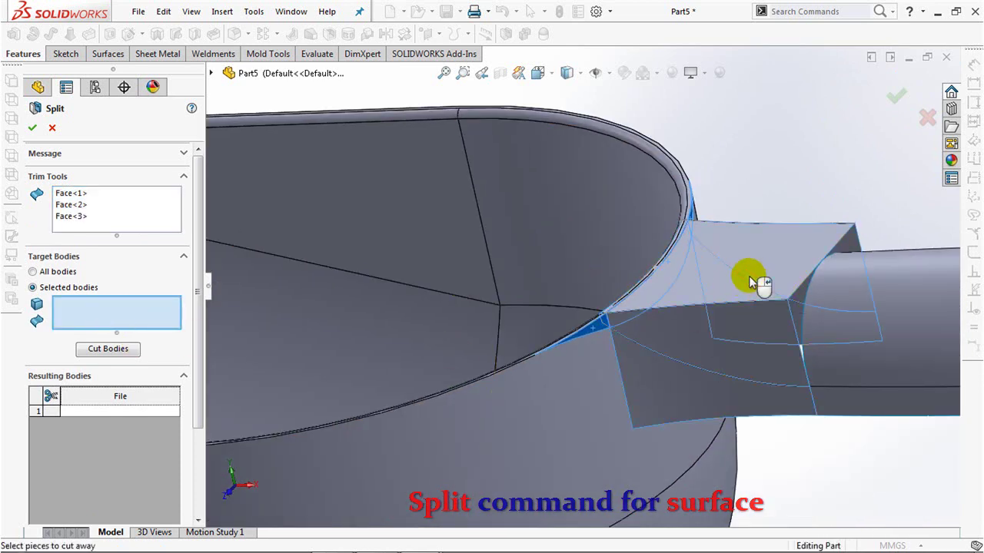
{"action": "left_click", "coordinate": [108, 350]}
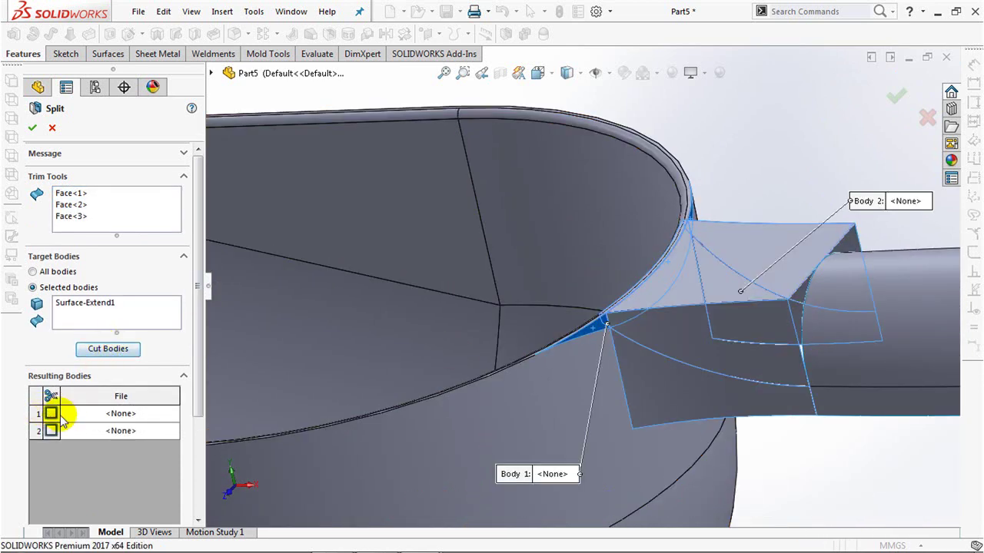
{"action": "scroll", "coordinate": [571, 406], "scroll_direction": "down", "scroll_amount": 2}
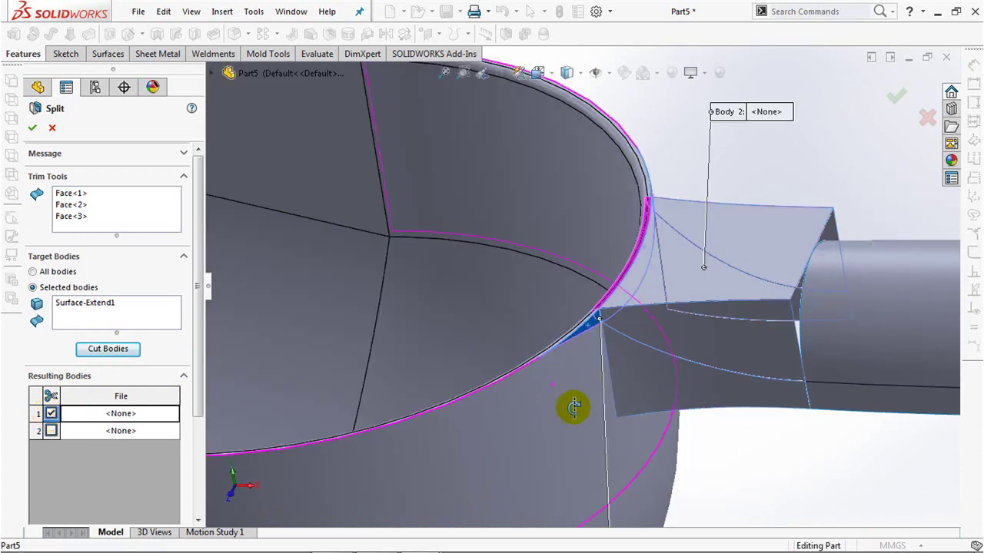
{"action": "scroll", "coordinate": [588, 362], "scroll_direction": "down", "scroll_amount": 2}
{"action": "scroll", "coordinate": [588, 315], "scroll_direction": "down", "scroll_amount": 1}
{"action": "scroll", "coordinate": [598, 221], "scroll_direction": "down", "scroll_amount": 2}
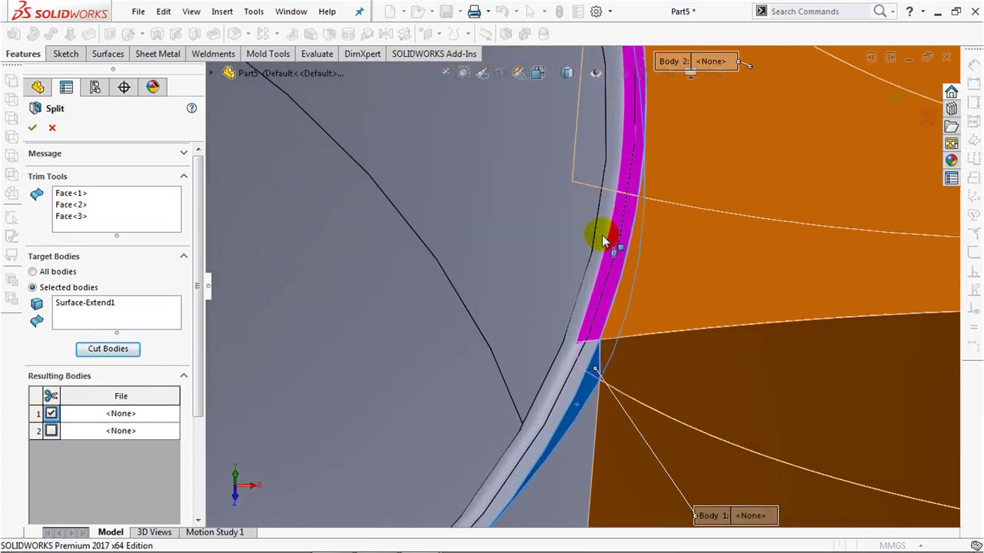
{"action": "scroll", "coordinate": [589, 387], "scroll_direction": "up", "scroll_amount": 5}
{"action": "mouse_move", "coordinate": [554, 402]}
{"action": "middle_mouse_down"}
{"action": "mouse_move", "coordinate": [545, 392]}
{"action": "mouse_move", "coordinate": [281, 408]}
{"action": "middle_mouse_up"}
{"action": "scroll", "coordinate": [100, 480], "scroll_direction": "down", "scroll_amount": 3}
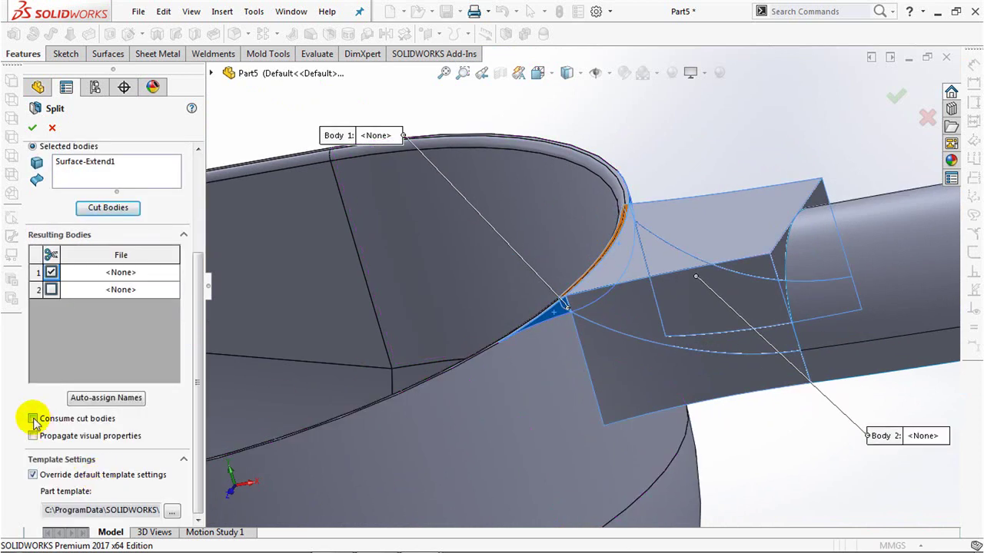
{"action": "left_click", "coordinate": [33, 129]}
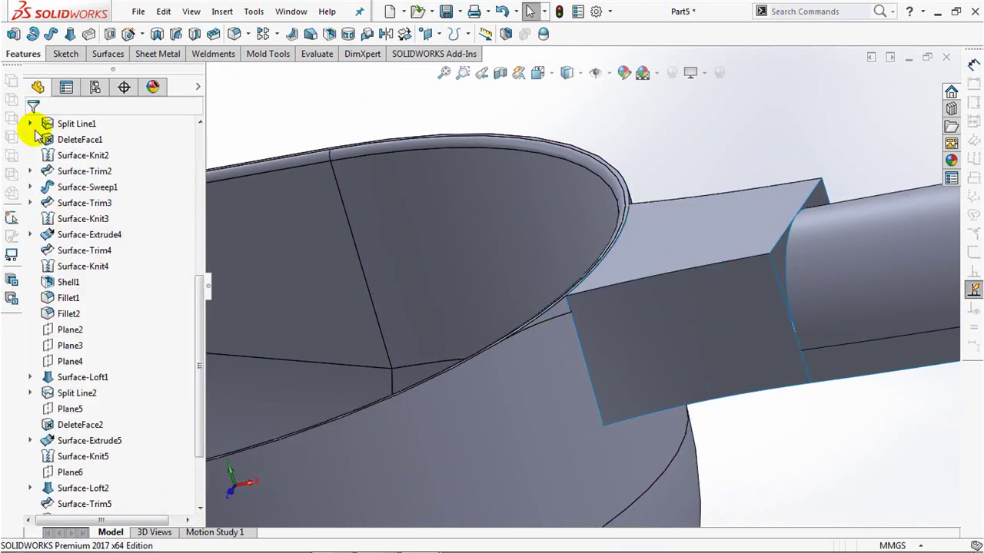
Project Sketch22 as a split line onto the two transition faces, then select the top face
{"action": "left_click_drag", "start_coordinate": [195, 415], "coordinate": [197, 482]}
{"action": "left_click", "coordinate": [88, 441]}
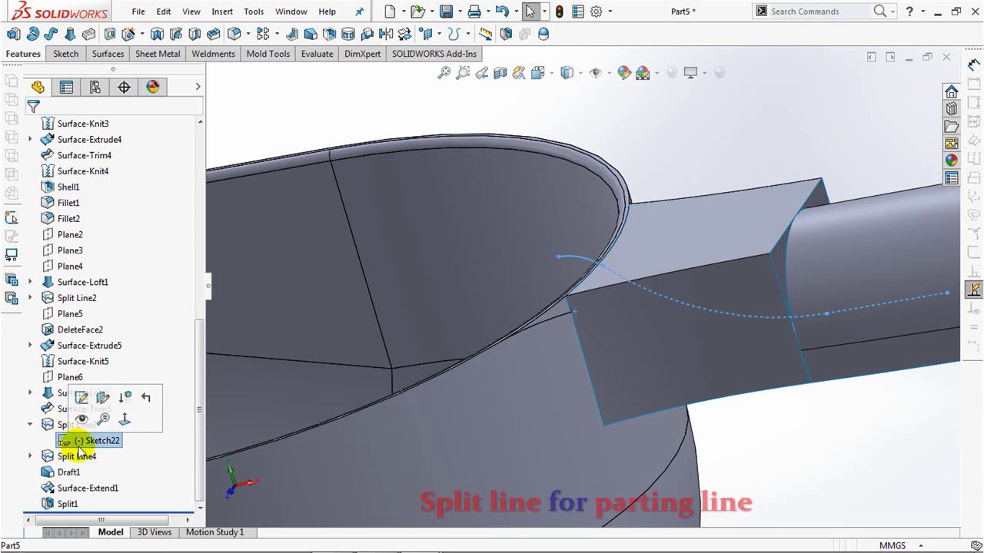
{"action": "left_click", "coordinate": [453, 33]}
{"action": "left_click", "coordinate": [478, 57]}
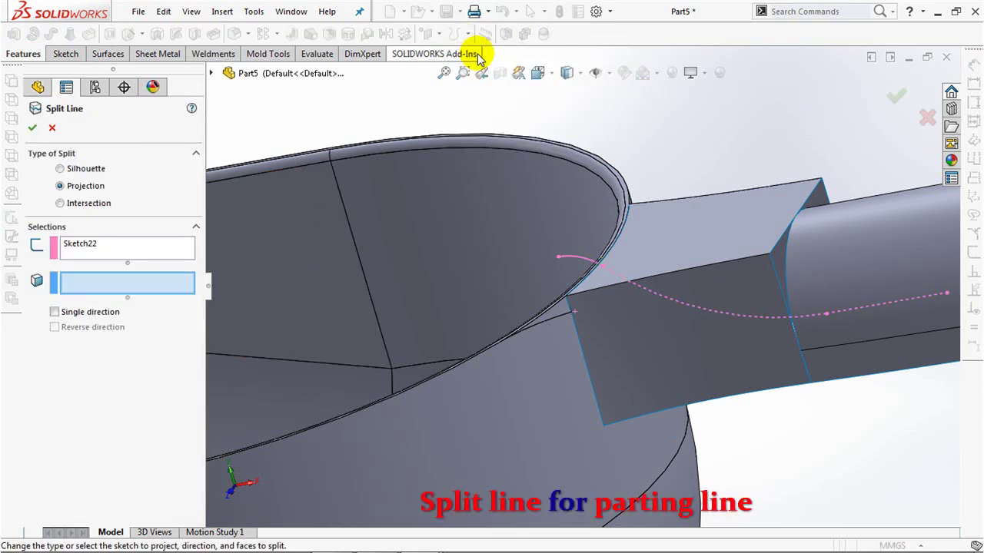
{"action": "left_click", "coordinate": [662, 350]}
{"action": "middle_click_drag", "start_coordinate": [735, 297], "coordinate": [846, 158]}
{"action": "left_click", "coordinate": [851, 163]}
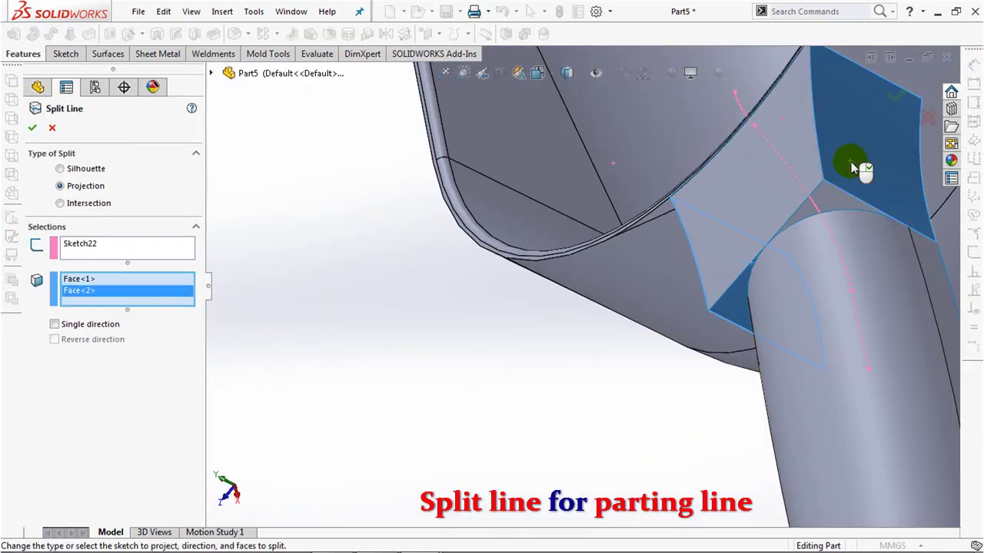
{"action": "right_click", "coordinate": [851, 164]}
{"action": "mouse_move", "coordinate": [813, 255]}
{"action": "middle_mouse_down"}
{"action": "mouse_move", "coordinate": [852, 210]}
{"action": "mouse_move", "coordinate": [630, 296]}
{"action": "middle_mouse_up"}
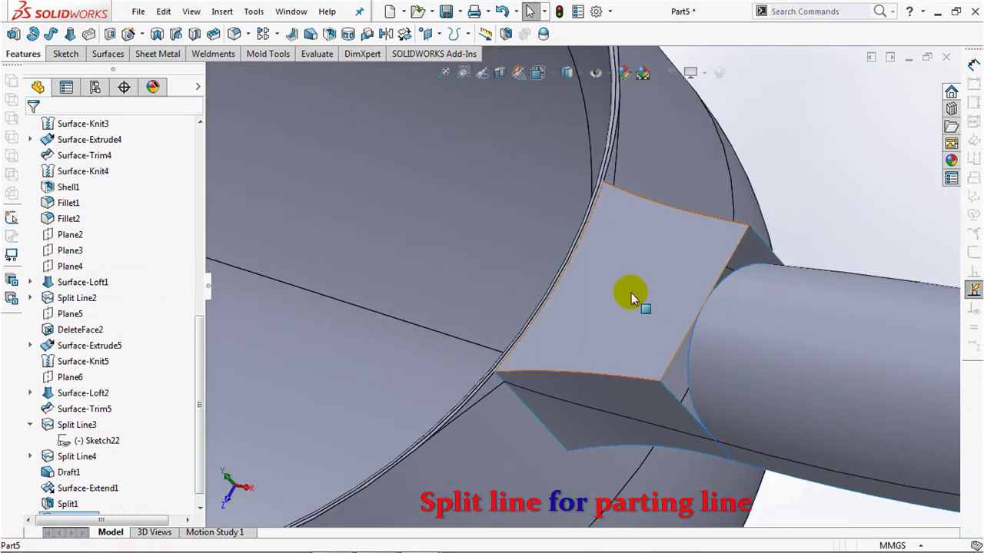
{"action": "left_click", "coordinate": [630, 296]}
Start Sketch23 on the transition face and draw a horizontal centerline out along the handle
{"action": "left_click", "coordinate": [694, 251]}
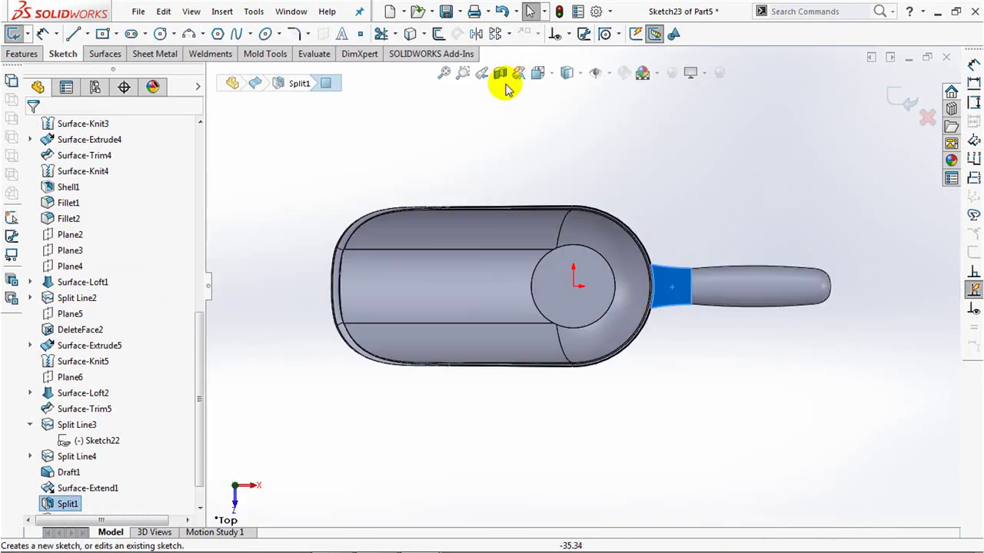
{"action": "left_click", "coordinate": [462, 72]}
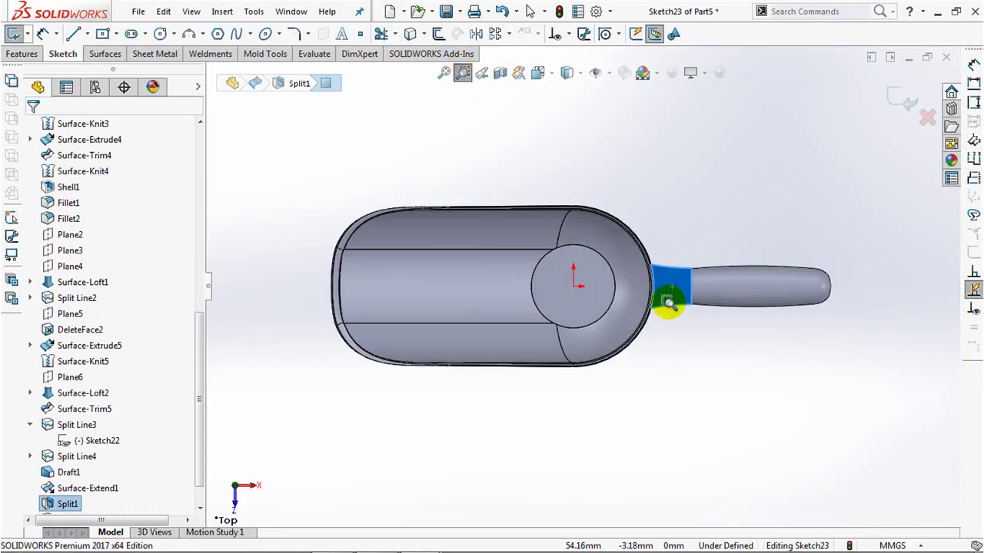
{"action": "left_click_drag", "start_coordinate": [702, 318], "coordinate": [703, 318]}
{"action": "left_click", "coordinate": [87, 34]}
{"action": "left_click", "coordinate": [96, 68]}
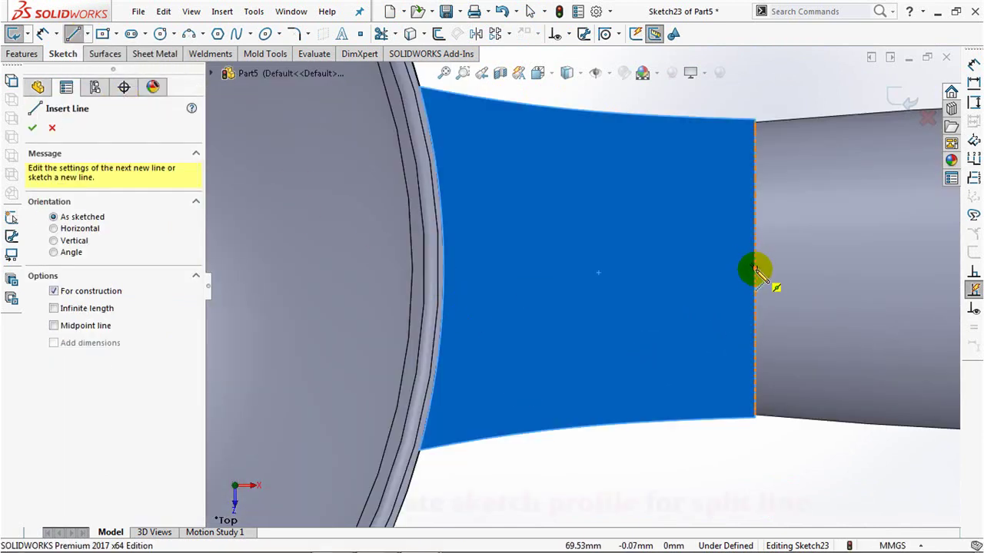
{"action": "left_click", "coordinate": [755, 269]}
{"action": "left_click", "coordinate": [922, 268]}
{"action": "right_click", "coordinate": [919, 269]}
{"action": "left_click", "coordinate": [874, 279]}
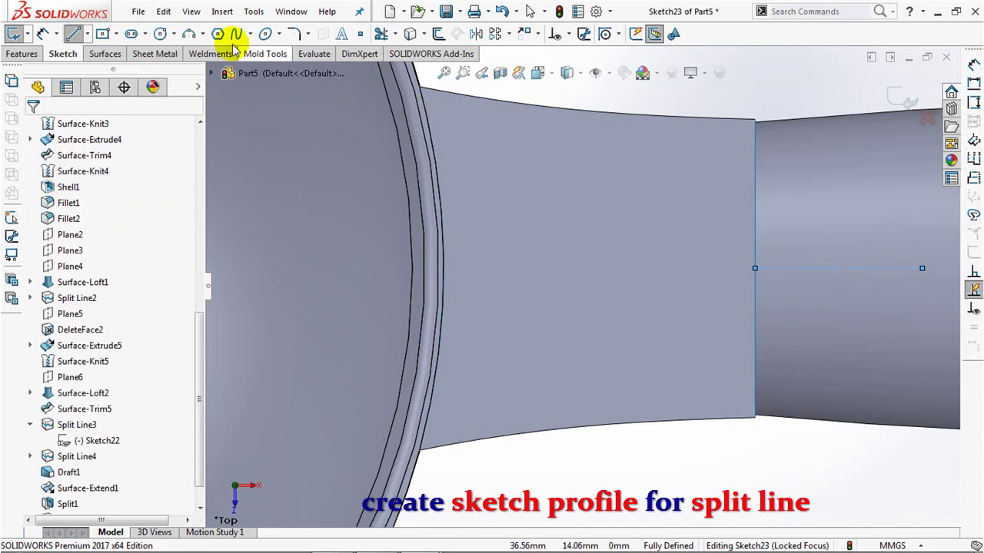
Draw a 3-point arc from the centerline's end to the face's lower rim corner
{"action": "left_click", "coordinate": [188, 34]}
{"action": "left_click", "coordinate": [755, 268]}
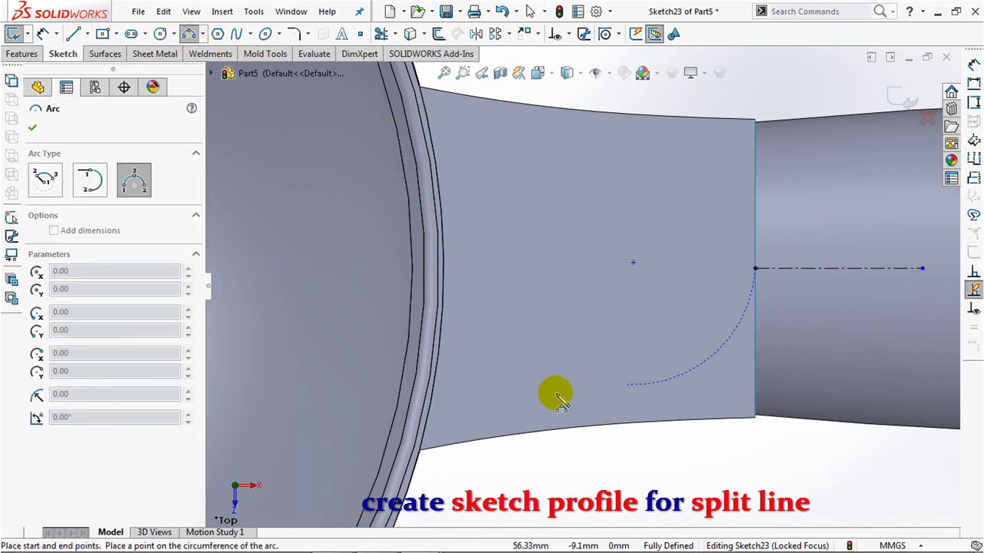
{"action": "left_click", "coordinate": [422, 455]}
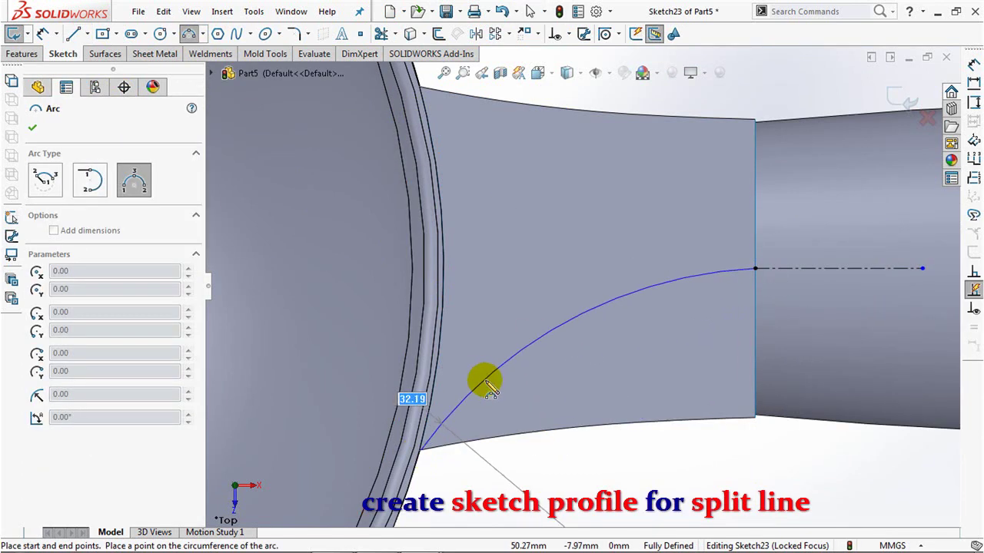
{"action": "left_click", "coordinate": [483, 378]}
{"action": "mouse_move", "coordinate": [456, 455]}
{"action": "middle_mouse_down", "text": "ctrl"}
{"action": "mouse_move", "coordinate": [483, 384]}
{"action": "mouse_move", "coordinate": [470, 337]}
{"action": "middle_mouse_up", "text": "ctrl"}
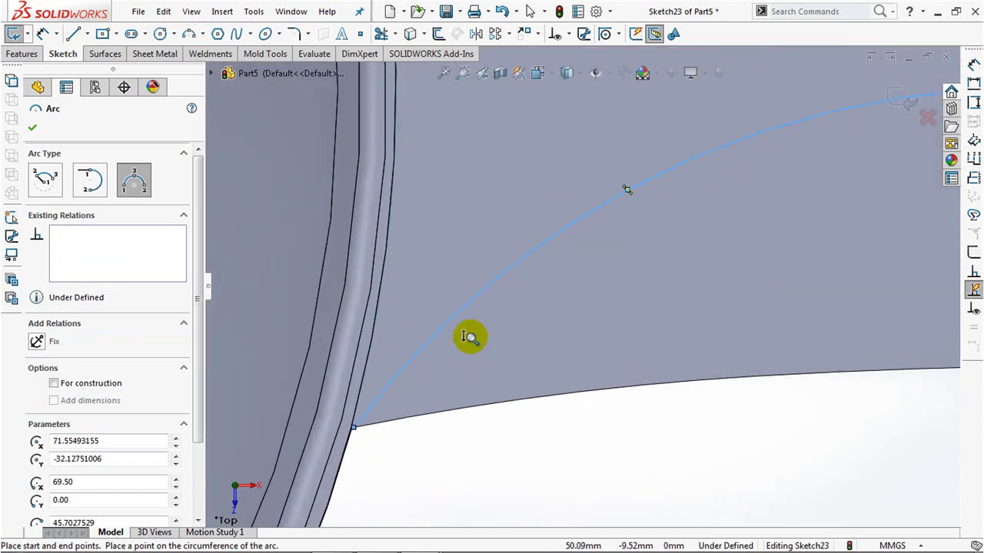
{"action": "left_click", "coordinate": [463, 75]}
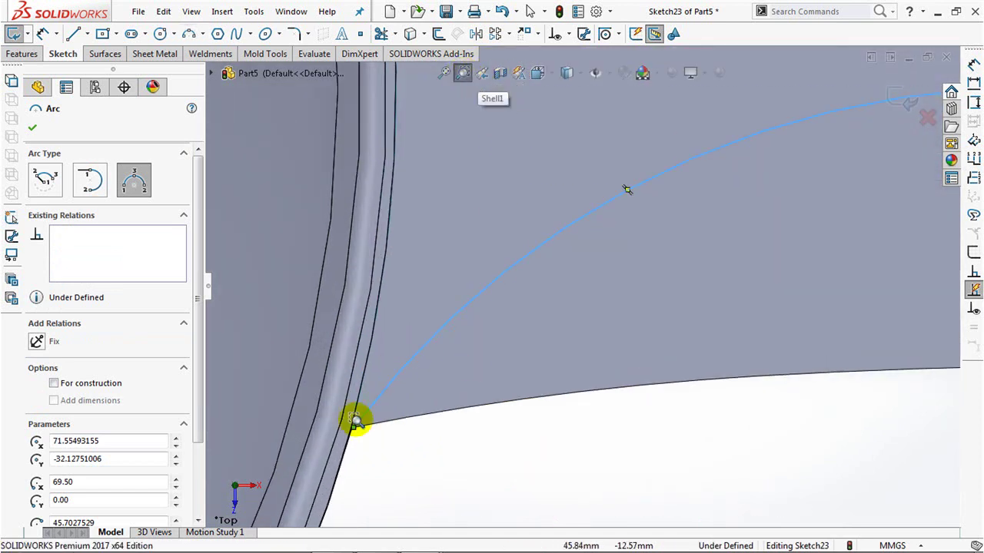
{"action": "left_click_drag", "start_coordinate": [356, 417], "coordinate": [376, 451]}
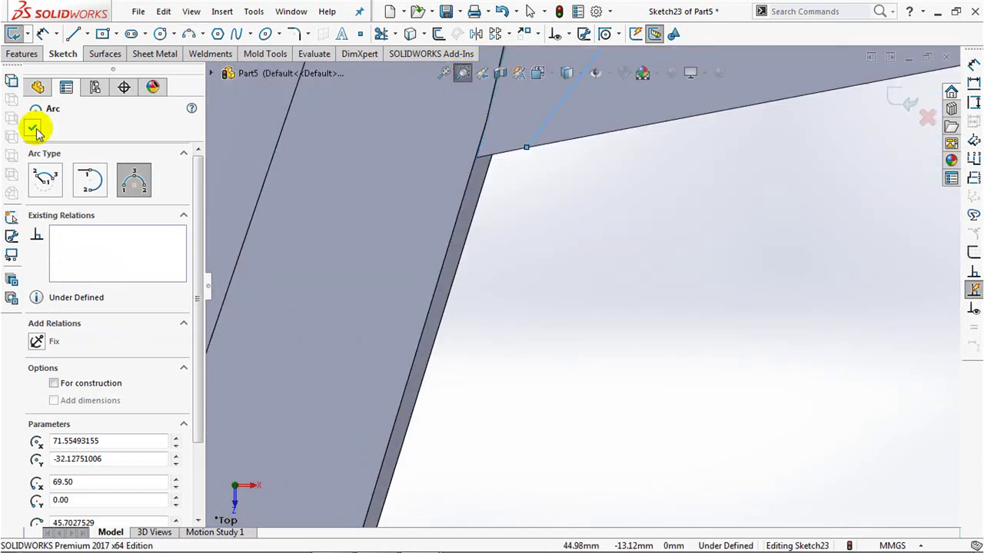
{"action": "left_click", "coordinate": [32, 127]}
Make the arc's lower endpoint coincident with the rim corner vertex, fully defining Sketch23
{"action": "key", "text": "Return"}
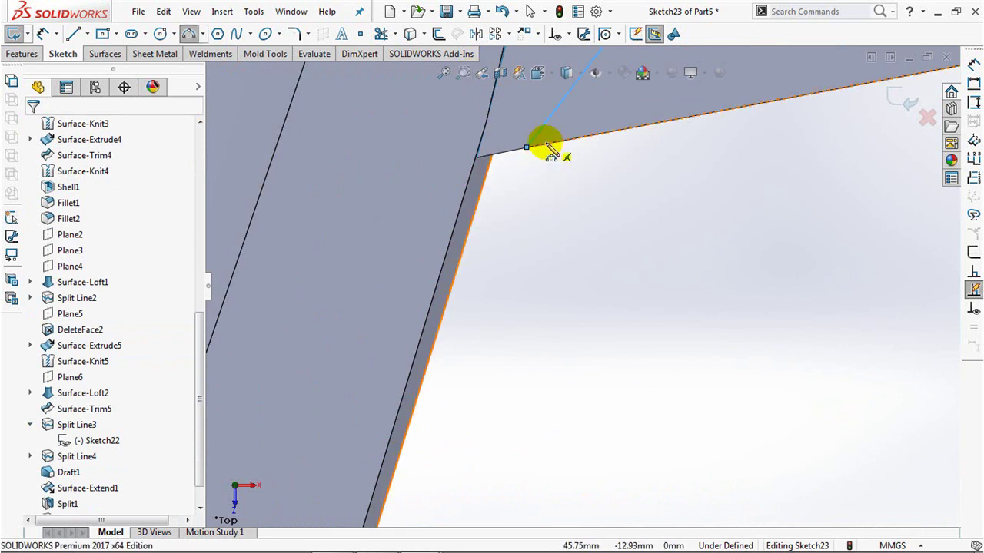
{"action": "left_click", "coordinate": [189, 36]}
{"action": "left_click", "coordinate": [527, 148]}
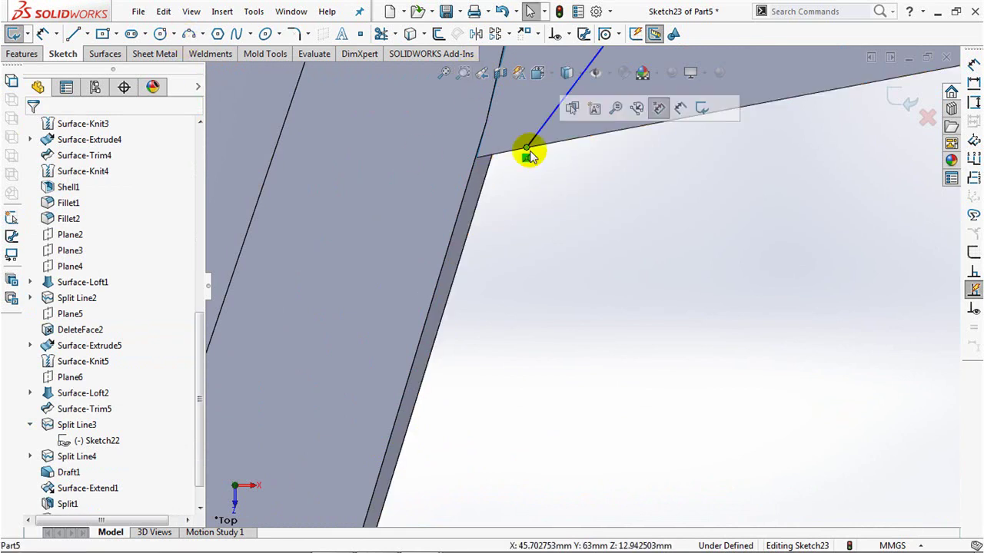
{"action": "left_click", "coordinate": [568, 33]}
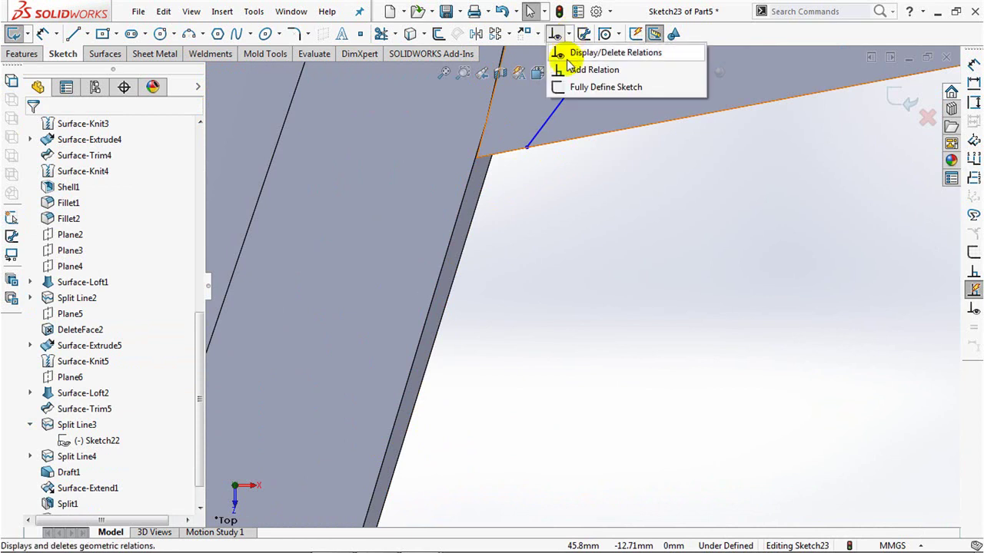
{"action": "left_click", "coordinate": [559, 70]}
{"action": "left_click", "coordinate": [527, 149]}
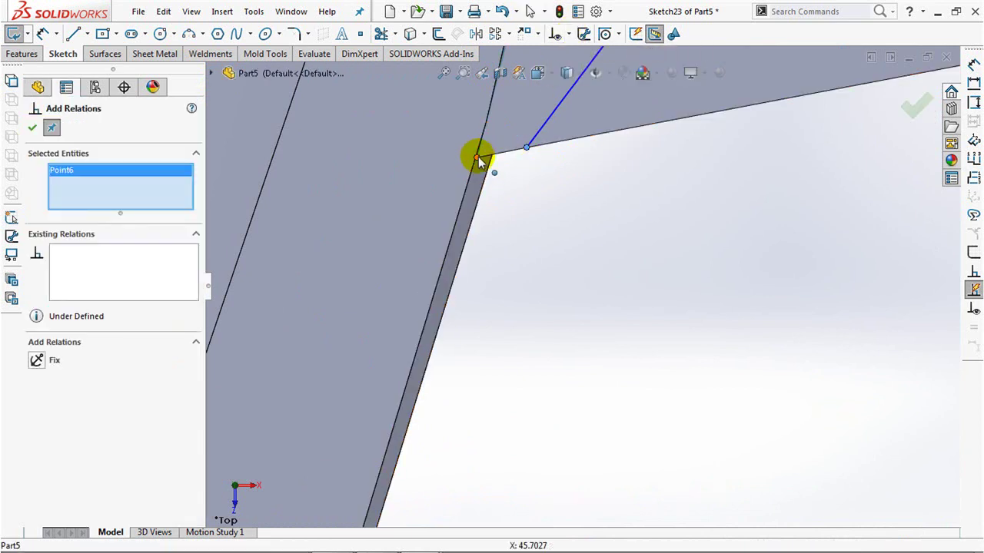
{"action": "left_click", "coordinate": [477, 159]}
Select Arc1 and begin mirroring it with Mirror Entities
{"action": "scroll", "coordinate": [514, 389], "scroll_direction": "up", "scroll_amount": 2}
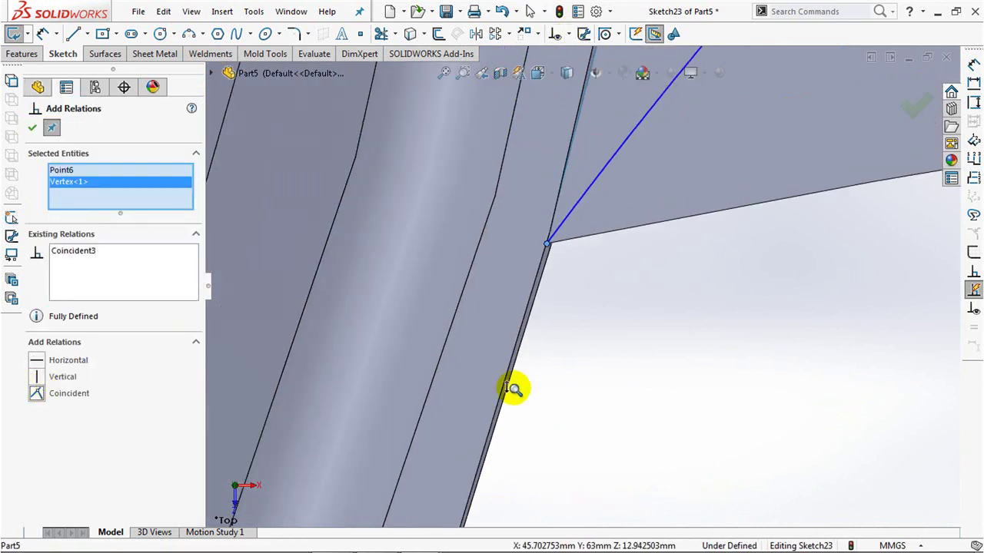
{"action": "scroll", "coordinate": [658, 266], "scroll_direction": "up", "scroll_amount": 2}
{"action": "scroll", "coordinate": [715, 336], "scroll_direction": "up", "scroll_amount": 1}
{"action": "left_click", "coordinate": [821, 157]}
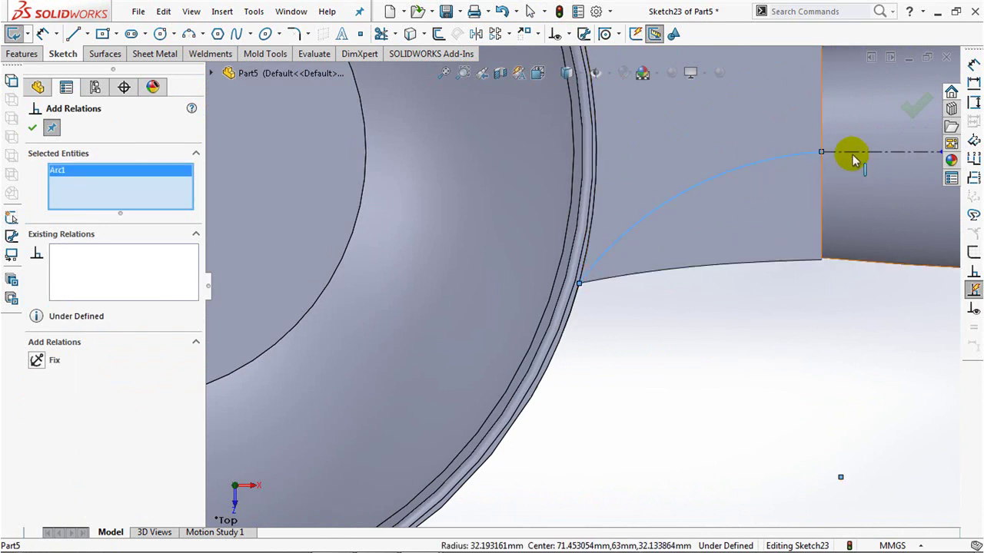
{"action": "left_click", "coordinate": [32, 129]}
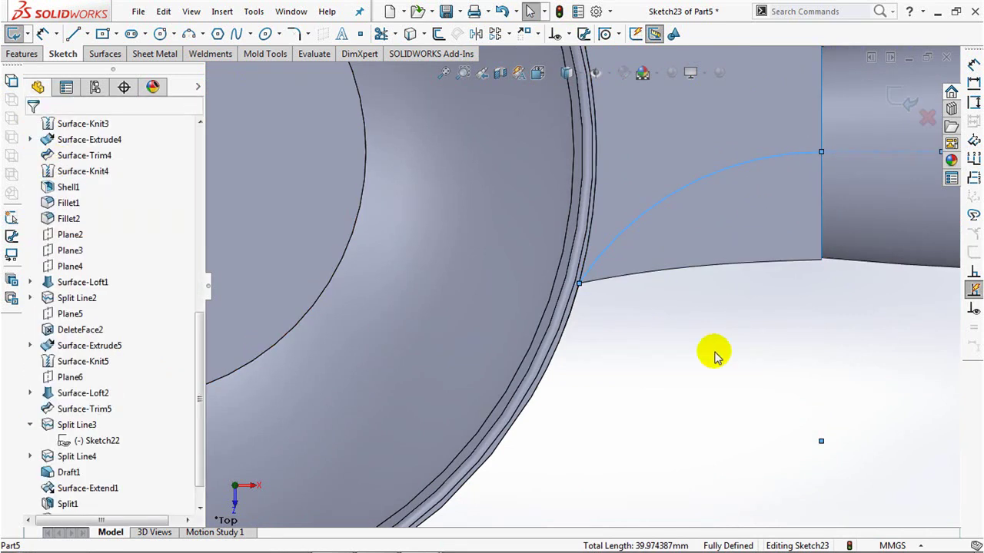
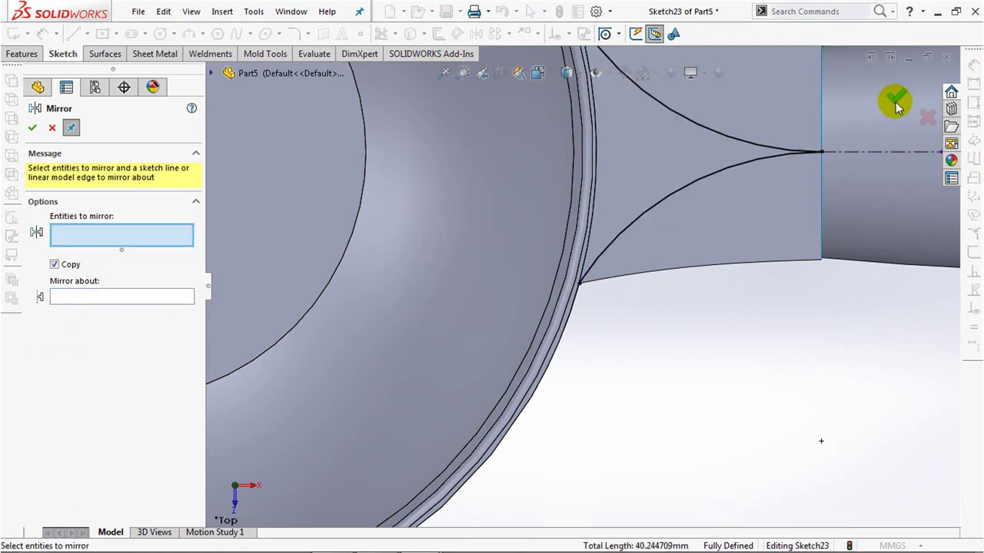
Close the sketch mirror panel and exit Sketch23, keeping the sketch
{"action": "left_click", "coordinate": [897, 98]}
{"action": "left_click", "coordinate": [896, 99]}
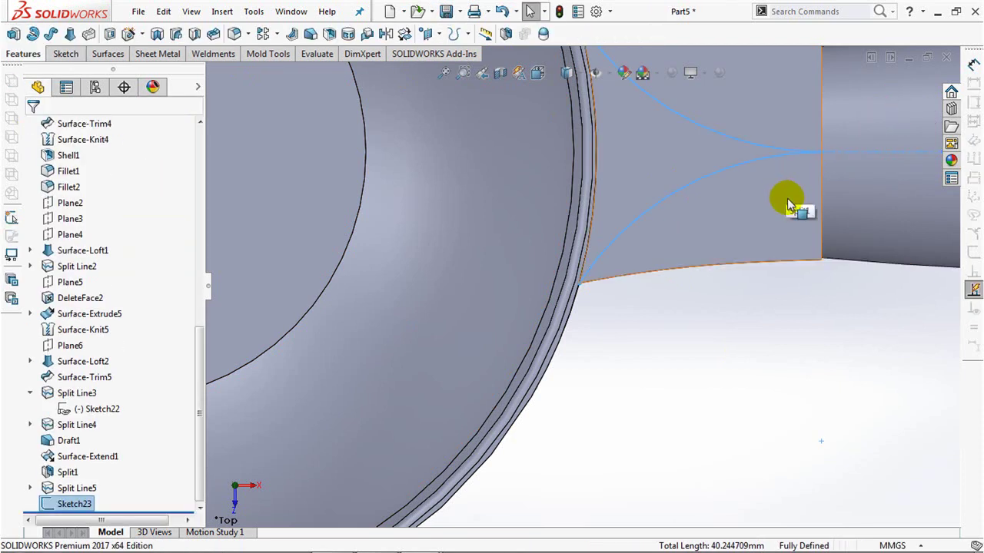
{"action": "scroll", "coordinate": [787, 198], "scroll_direction": "up", "scroll_amount": 3}
{"action": "scroll", "coordinate": [670, 324], "scroll_direction": "down", "scroll_amount": 1}
Split the boxy transition face along the Sketch23 curves with a Split Line
{"action": "left_click", "coordinate": [461, 33]}
{"action": "left_click", "coordinate": [484, 52]}
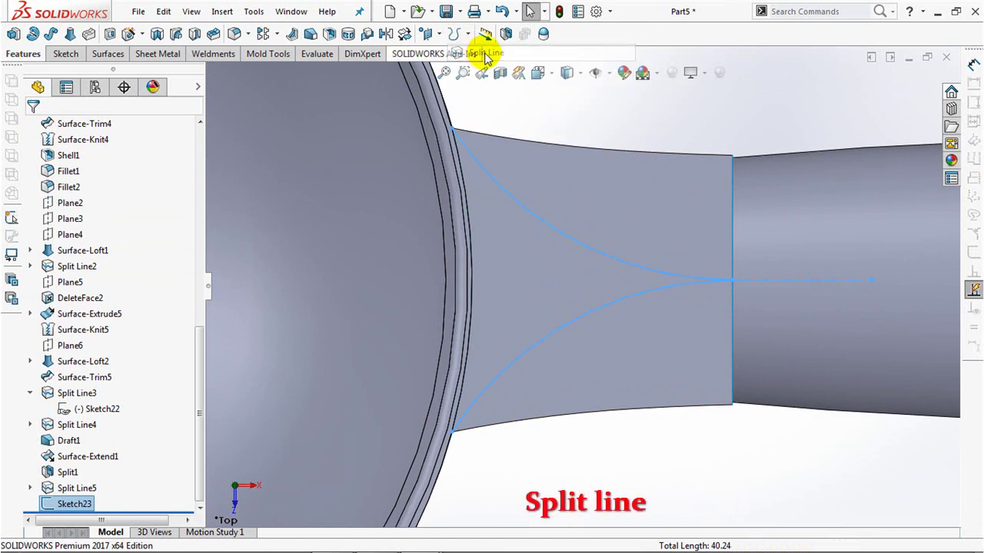
{"action": "left_click", "coordinate": [606, 208]}
{"action": "right_click", "coordinate": [611, 212]}
{"action": "middle_click_drag", "start_coordinate": [587, 281], "coordinate": [556, 181]}
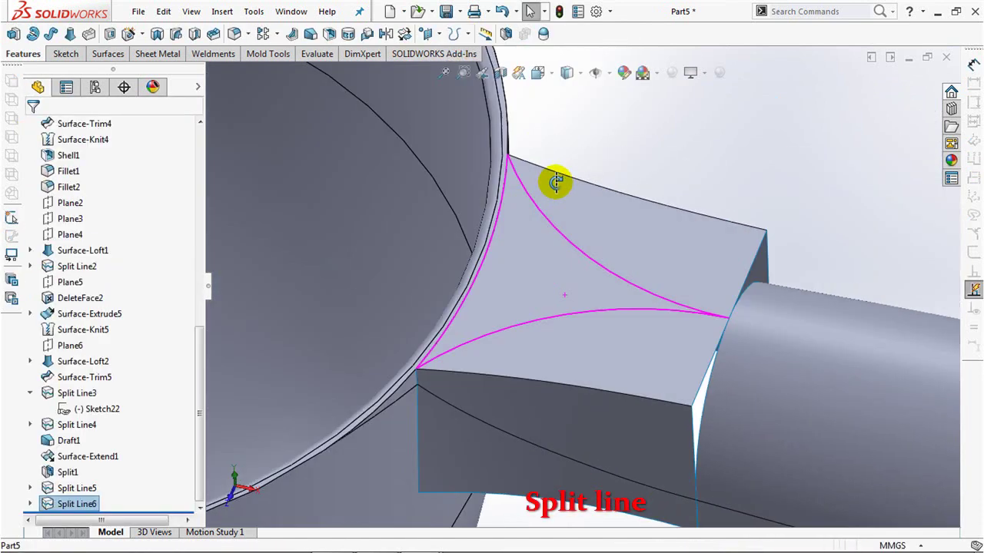
Delete the front, curved middle, top and fourth faces to leave an opening
{"action": "left_click", "coordinate": [107, 61]}
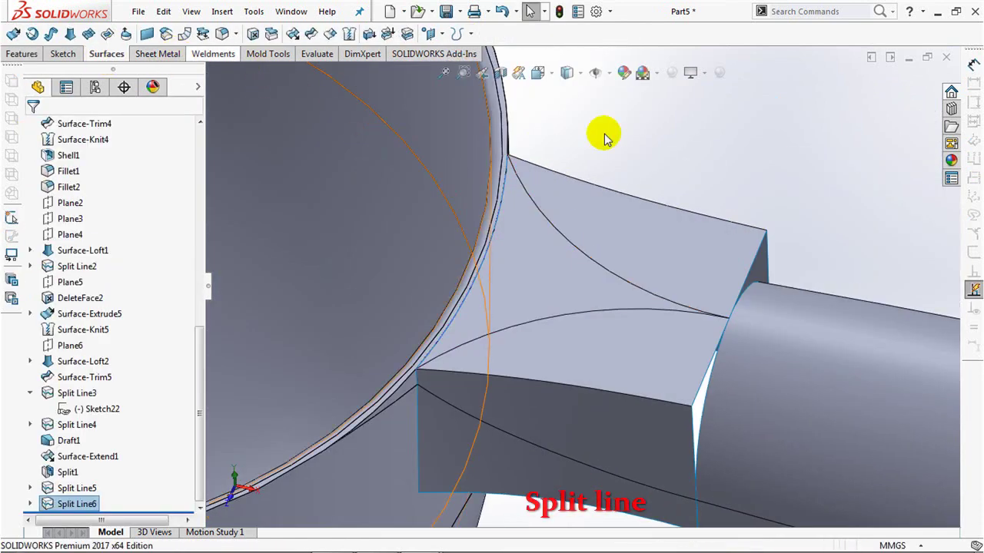
{"action": "left_click", "coordinate": [252, 33]}
{"action": "left_click", "coordinate": [508, 406]}
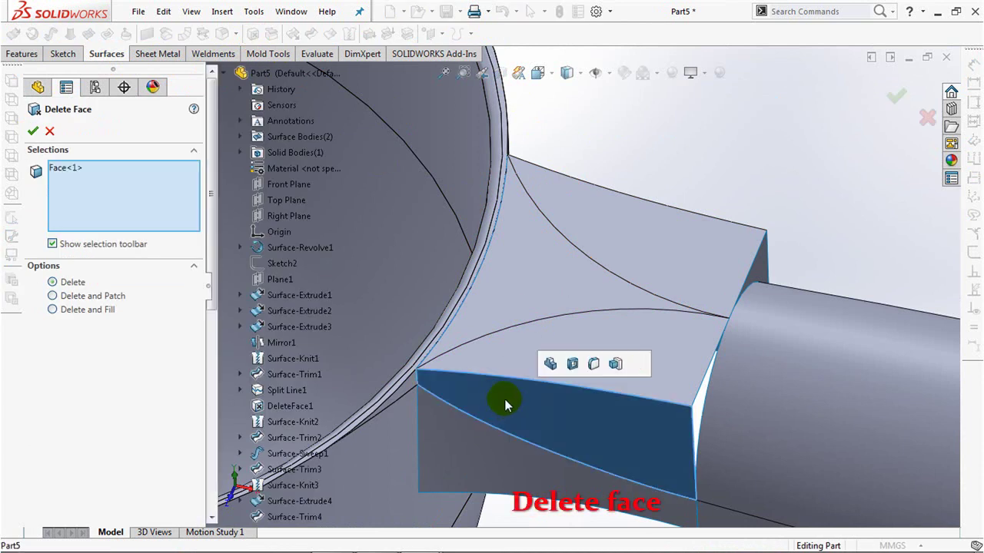
{"action": "left_click", "coordinate": [492, 356]}
{"action": "left_click", "coordinate": [696, 261]}
{"action": "mouse_move", "coordinate": [699, 249]}
{"action": "middle_mouse_down"}
{"action": "mouse_move", "coordinate": [714, 279]}
{"action": "mouse_move", "coordinate": [697, 244]}
{"action": "mouse_move", "coordinate": [702, 215]}
{"action": "middle_mouse_up"}
{"action": "left_click", "coordinate": [758, 205]}
{"action": "key", "text": "Return"}
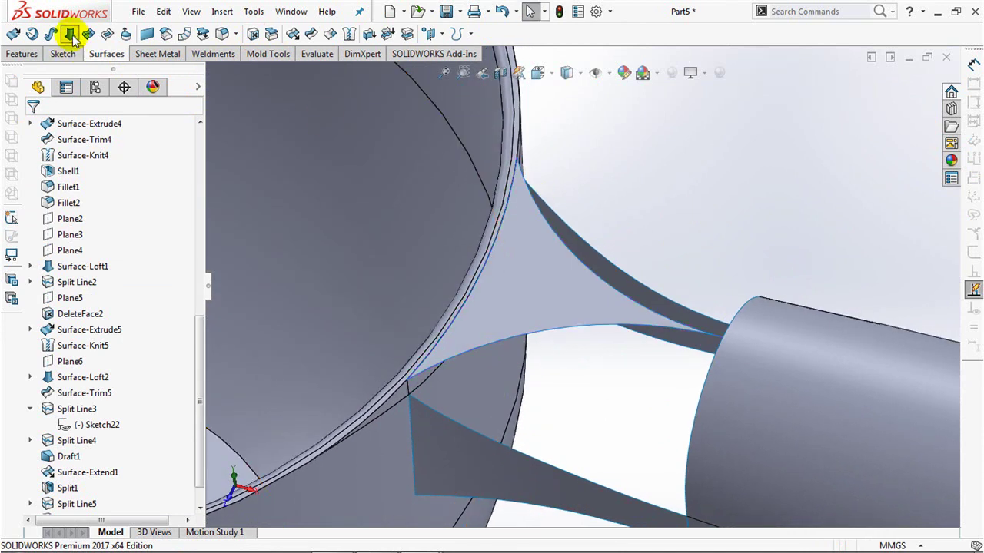
Loft a surface between two edge profiles with guide curves, starting Tangency To Face
{"action": "left_click", "coordinate": [70, 35]}
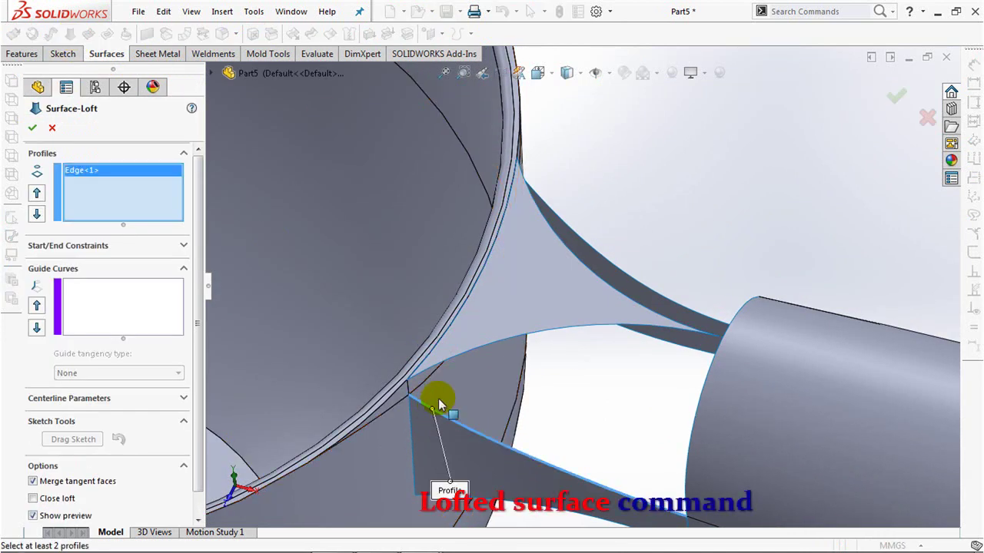
{"action": "left_click", "coordinate": [470, 348]}
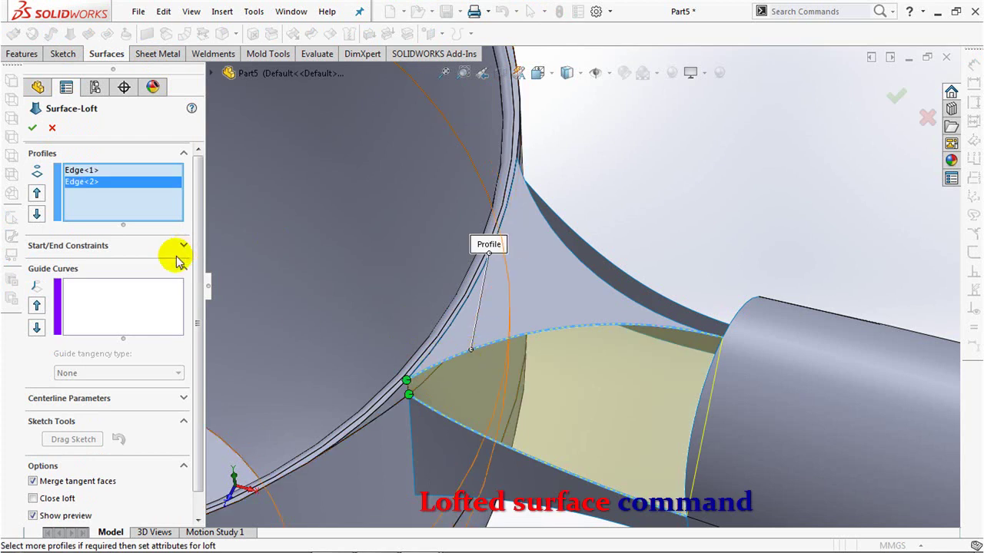
{"action": "left_click", "coordinate": [155, 309]}
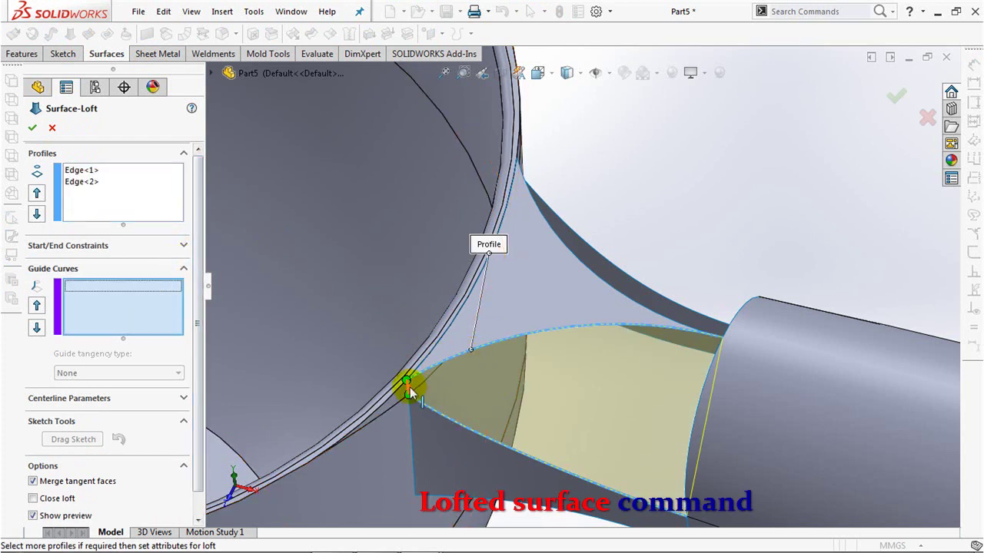
{"action": "left_click", "coordinate": [693, 417]}
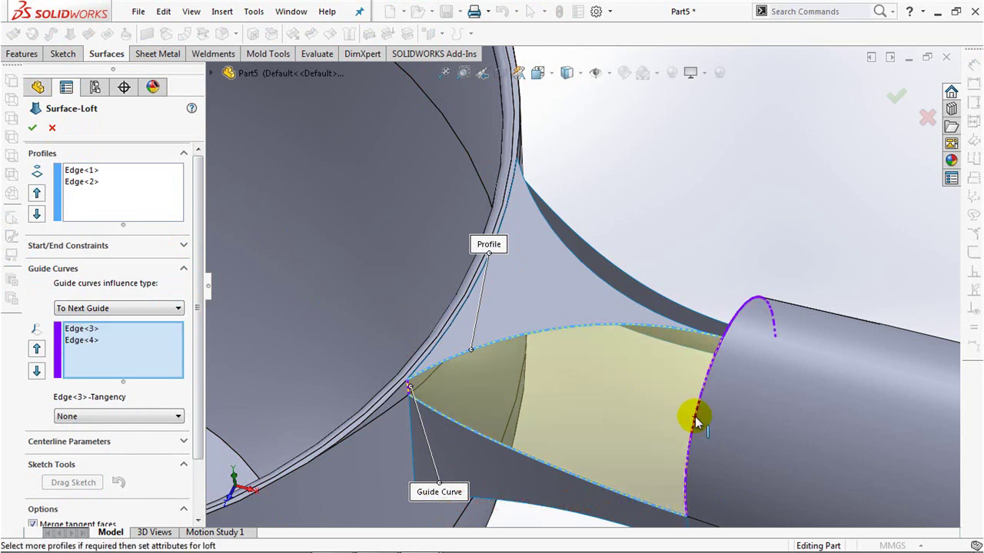
{"action": "left_click", "coordinate": [76, 171]}
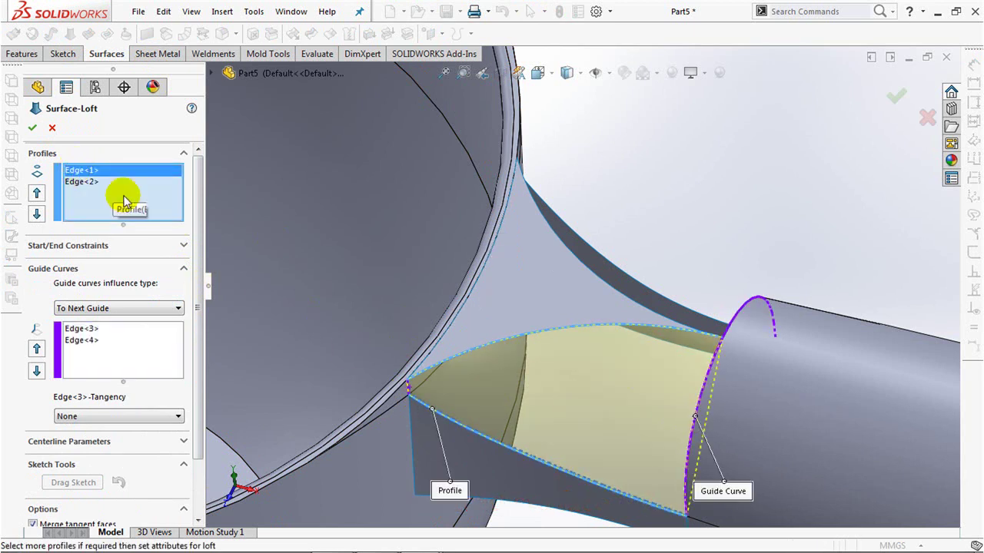
{"action": "left_click", "coordinate": [182, 246]}
{"action": "left_click", "coordinate": [138, 279]}
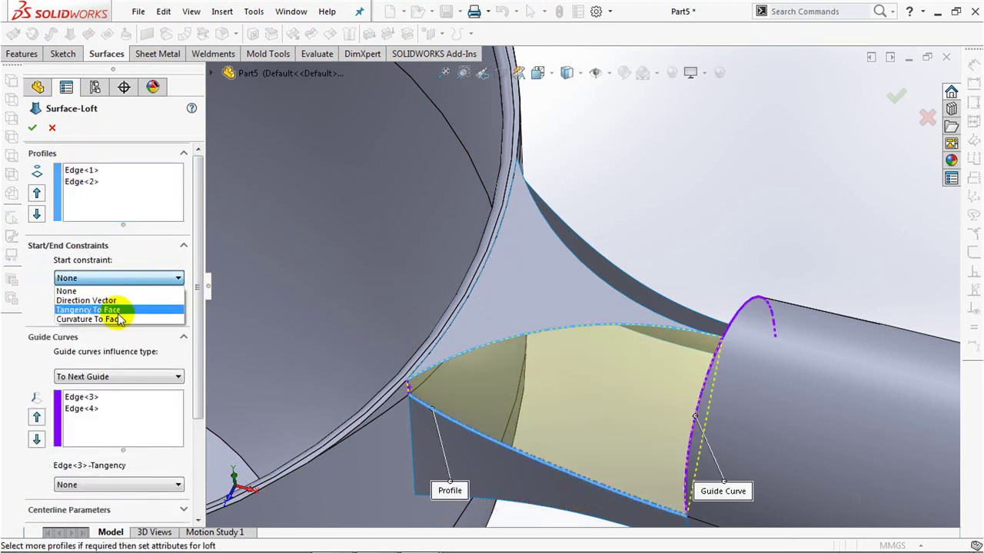
{"action": "left_click", "coordinate": [117, 311]}
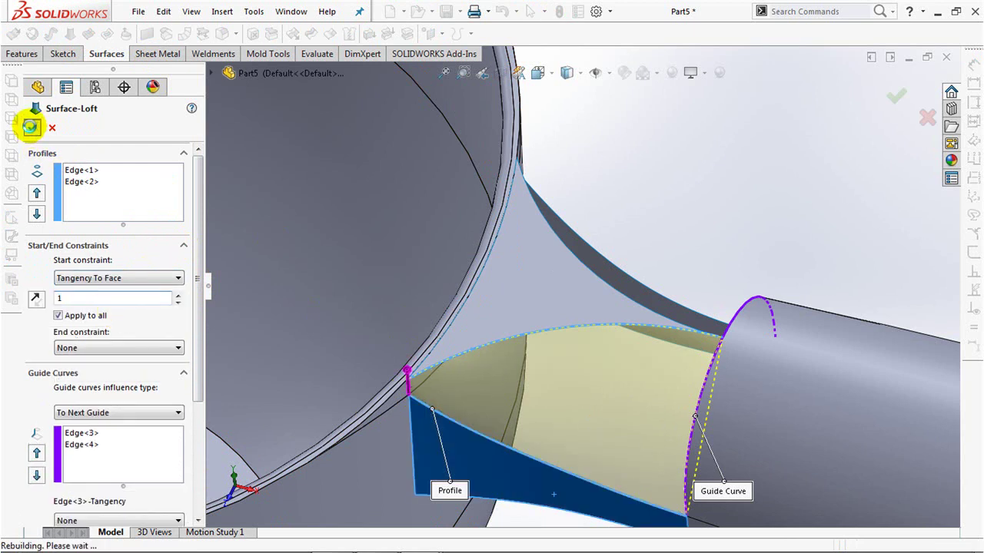
{"action": "left_click_drag", "start_coordinate": [198, 330], "coordinate": [200, 178]}
Set up a mirror of the lofted surface about the Front Plane
{"action": "left_click", "coordinate": [77, 170]}
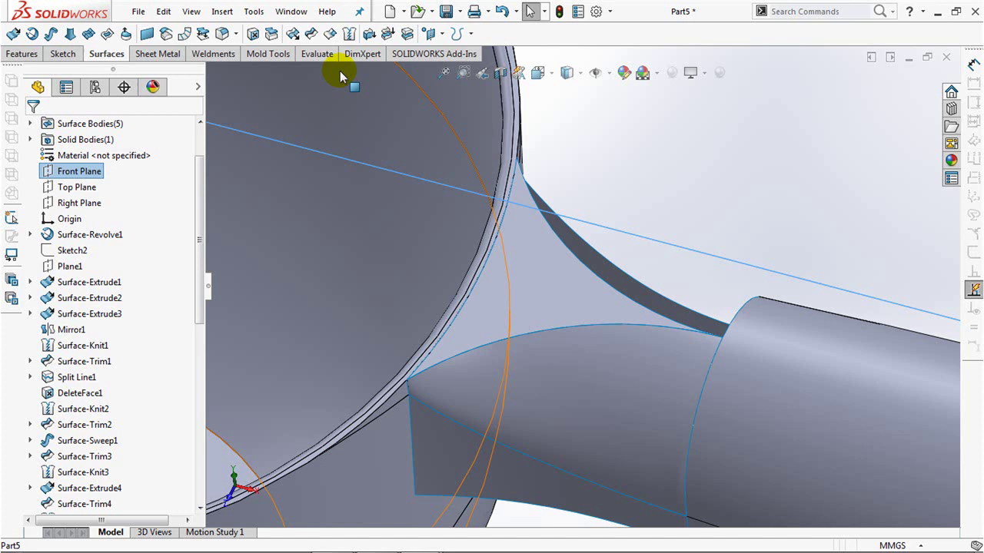
{"action": "left_click", "coordinate": [25, 60]}
{"action": "left_click", "coordinate": [377, 33]}
{"action": "left_click", "coordinate": [598, 375]}
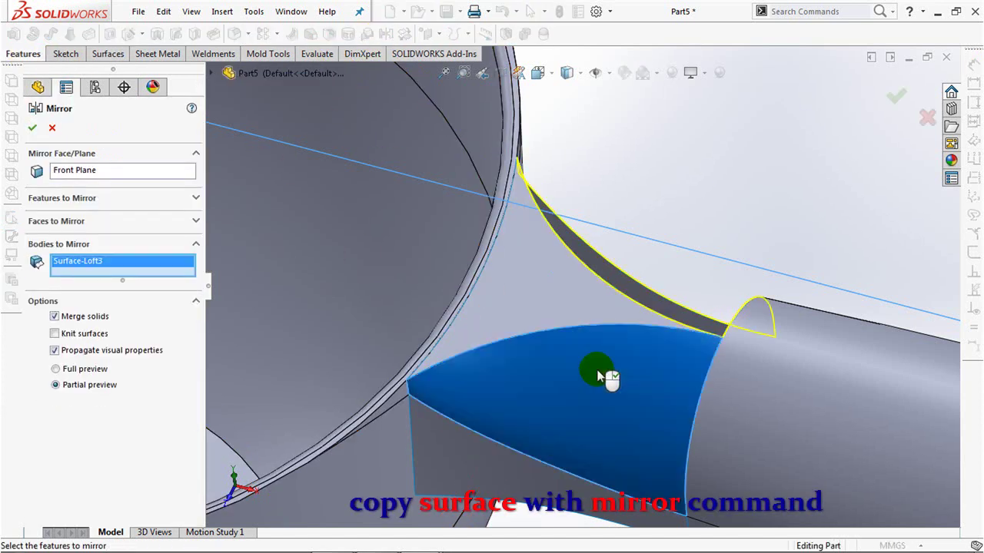
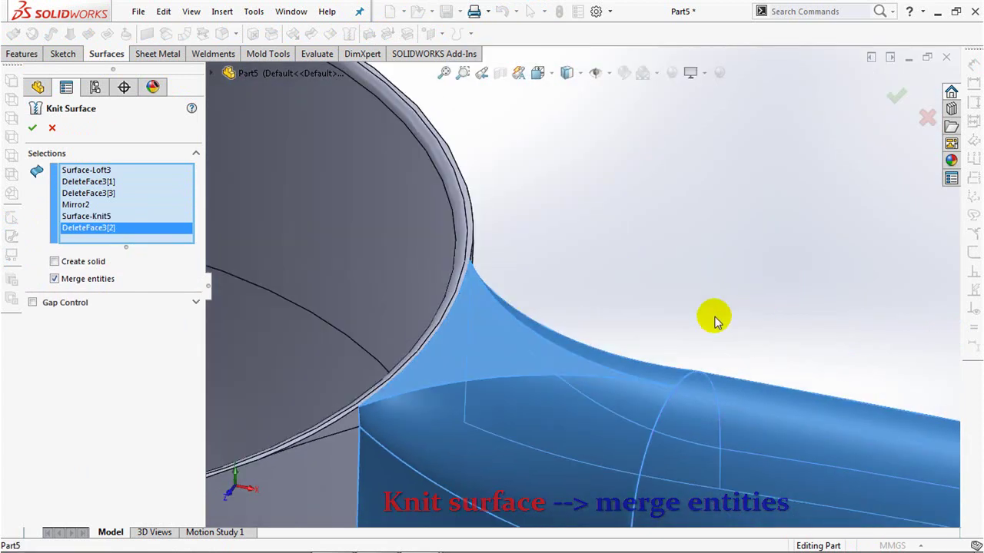
Accept the merged-entities knit of the neck surfaces and copy three faces as a 0 mm offset surface
{"action": "middle_click_drag", "start_coordinate": [715, 319], "coordinate": [710, 202], "text": "ctrl"}
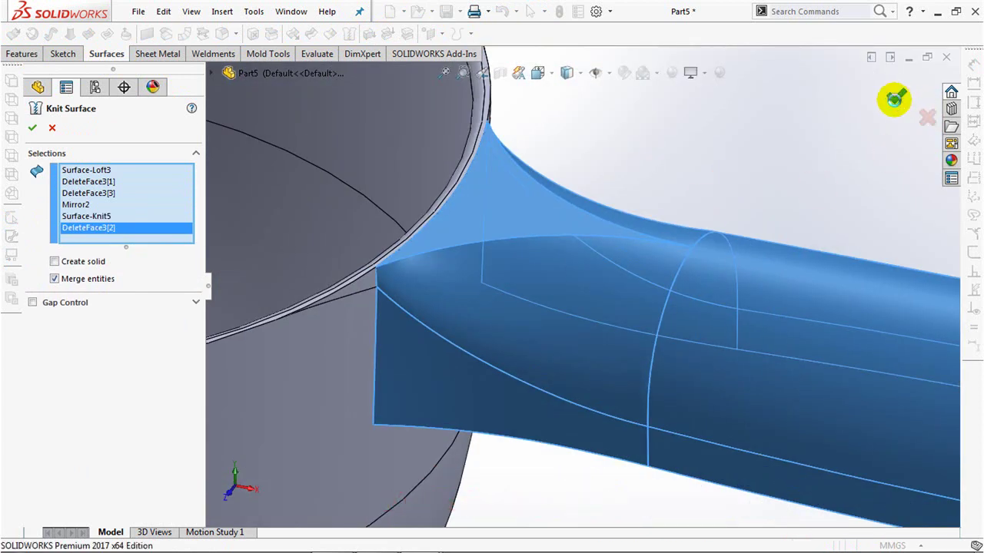
{"action": "left_click", "coordinate": [894, 98]}
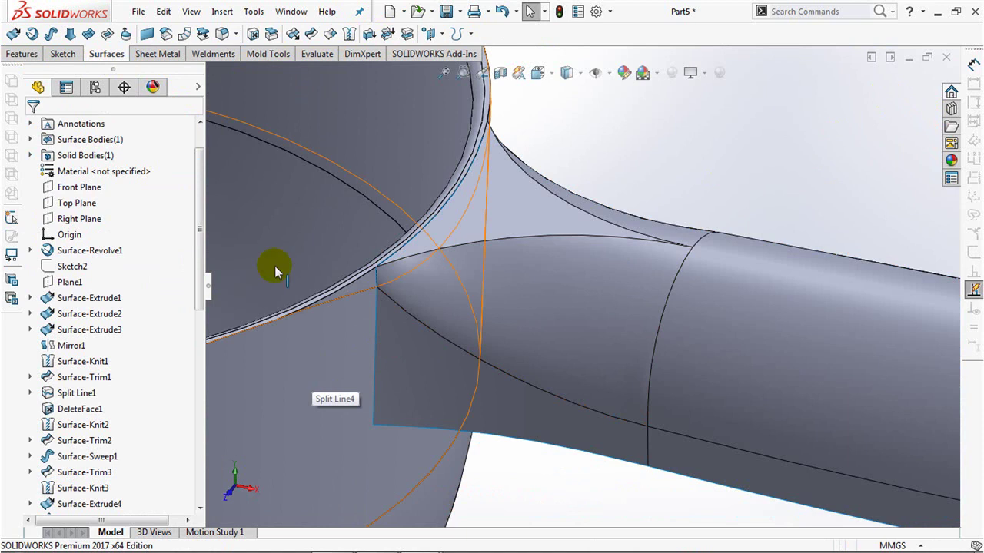
{"action": "left_click", "coordinate": [166, 33]}
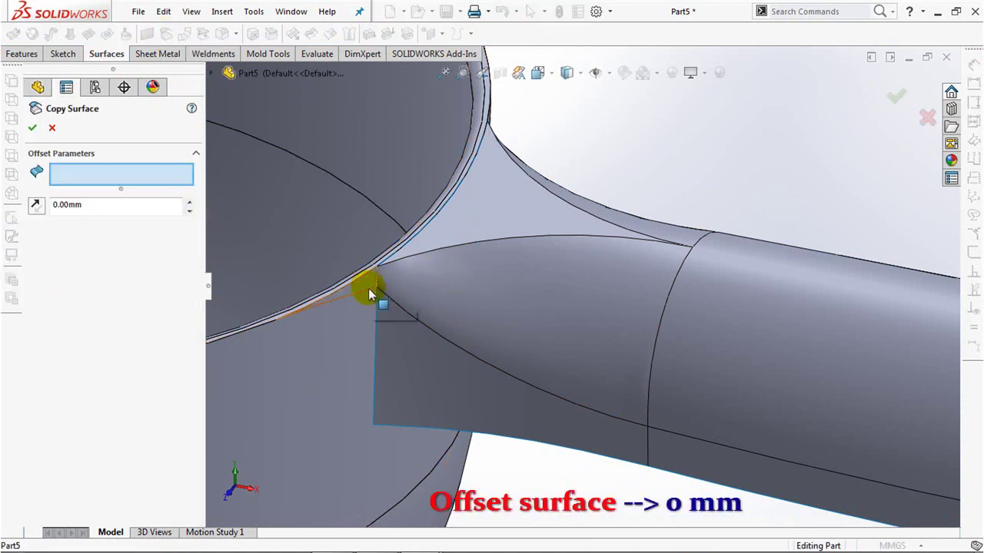
{"action": "left_click", "coordinate": [367, 320]}
{"action": "left_click", "coordinate": [359, 317]}
{"action": "mouse_move", "coordinate": [387, 332]}
{"action": "middle_mouse_down"}
{"action": "mouse_move", "coordinate": [377, 235]}
{"action": "mouse_move", "coordinate": [566, 325]}
{"action": "middle_mouse_up"}
{"action": "left_click", "coordinate": [566, 323]}
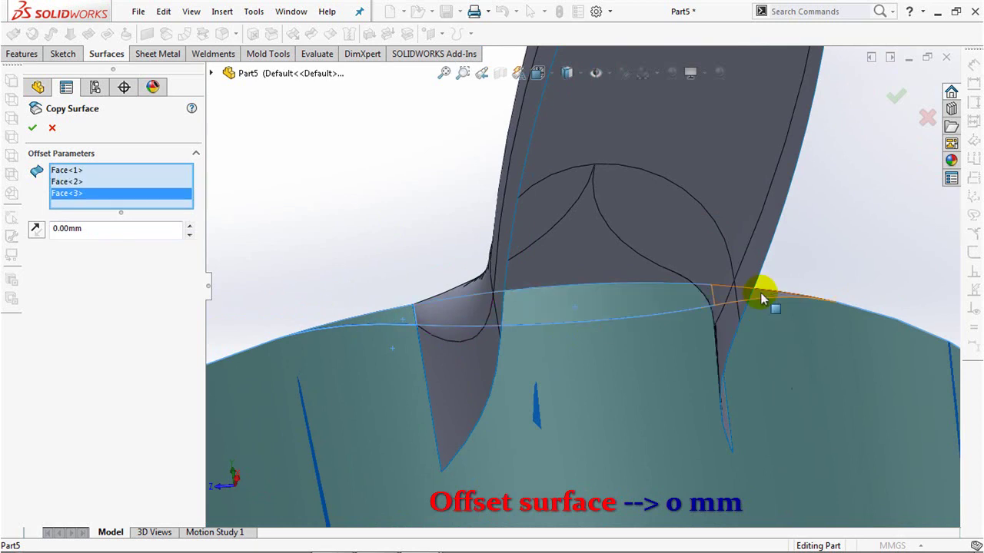
{"action": "key", "text": "Return"}
Hide the solid scoop body so only the copied surfaces remain visible
{"action": "middle_click_drag", "start_coordinate": [760, 294], "coordinate": [501, 313]}
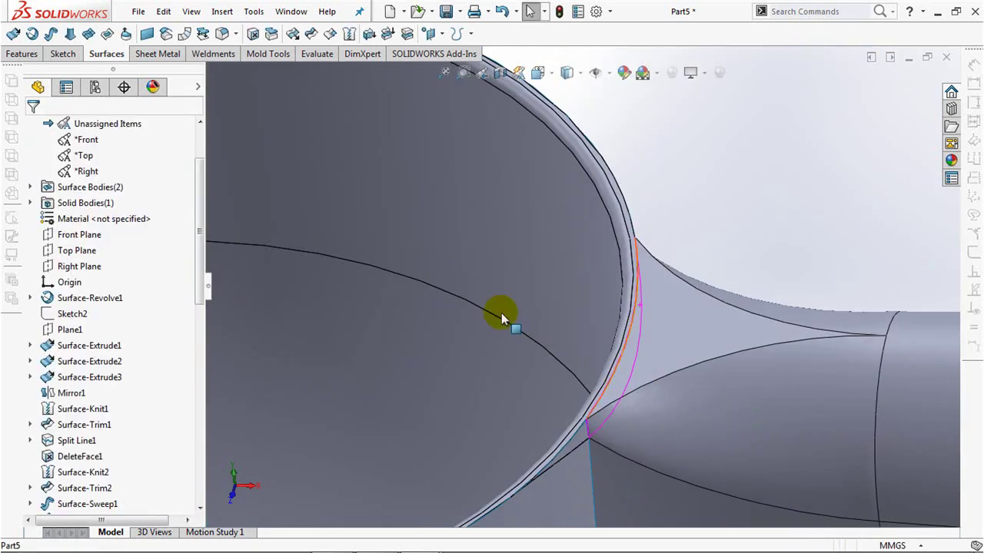
{"action": "left_click", "coordinate": [449, 229]}
{"action": "left_click", "coordinate": [473, 198]}
{"action": "middle_click_drag", "start_coordinate": [565, 234], "coordinate": [583, 291], "text": "shift"}
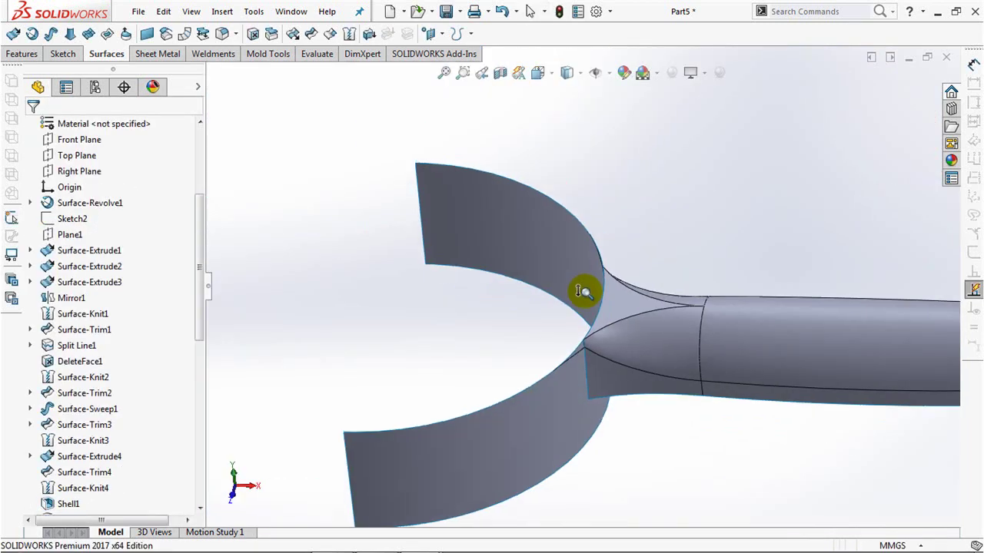
Start a sketch on Plane2 and convert the three neck edges into it
{"action": "scroll", "coordinate": [141, 397], "scroll_direction": "down", "scroll_amount": 3}
{"action": "left_click", "coordinate": [69, 410]}
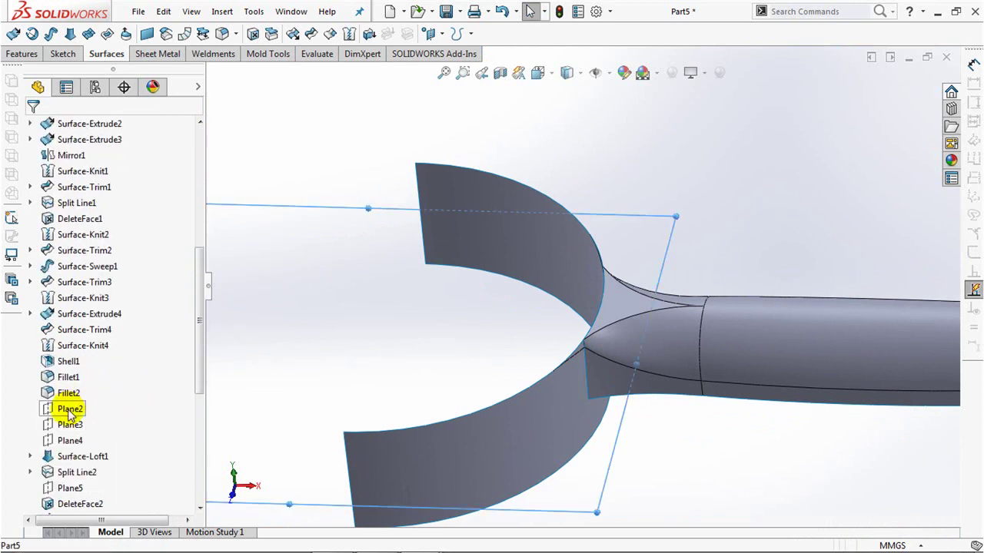
{"action": "left_click", "coordinate": [82, 392]}
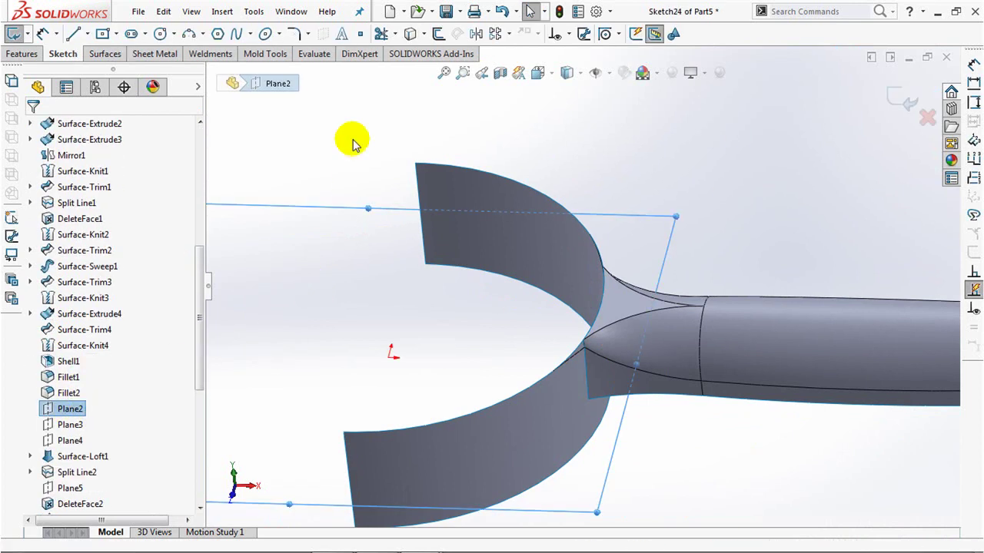
{"action": "left_click", "coordinate": [413, 34]}
{"action": "left_click", "coordinate": [663, 397]}
{"action": "left_click", "coordinate": [690, 279]}
{"action": "middle_click_drag", "start_coordinate": [690, 281], "coordinate": [626, 444]}
{"action": "left_click", "coordinate": [686, 213]}
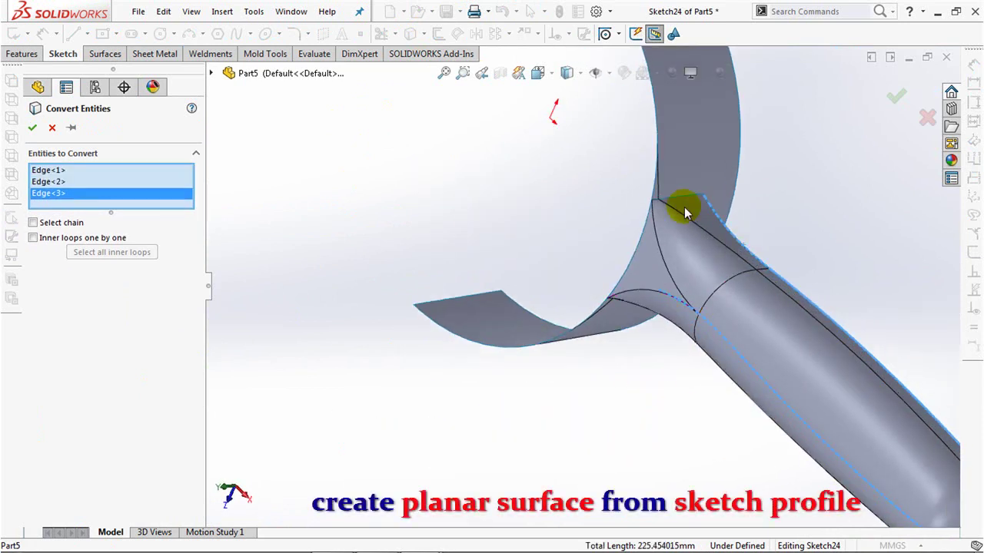
{"action": "left_click", "coordinate": [33, 129]}
Close the neck profile with a straight line between the curve ends and exit the sketch
{"action": "key", "text": "ctrl+5"}
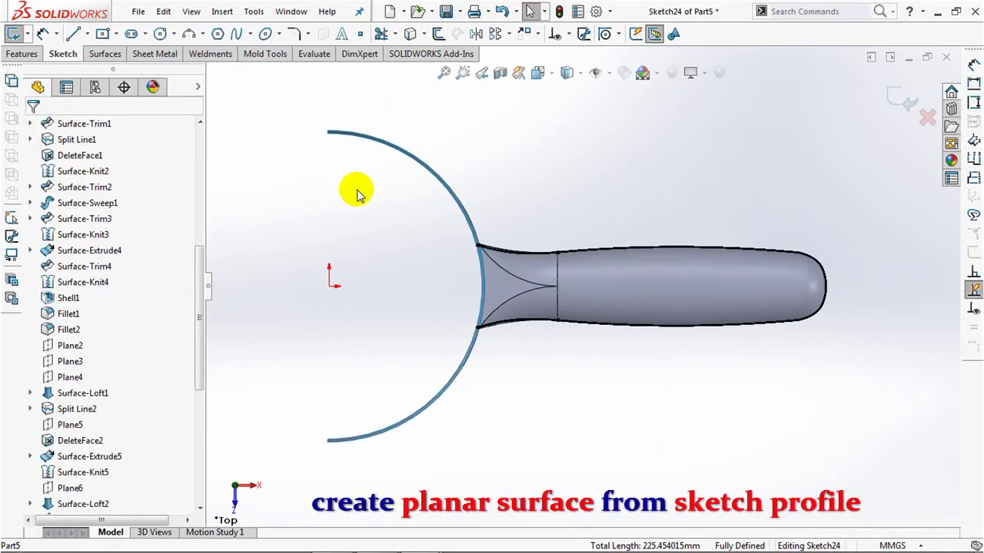
{"action": "key", "text": "shift+z"}
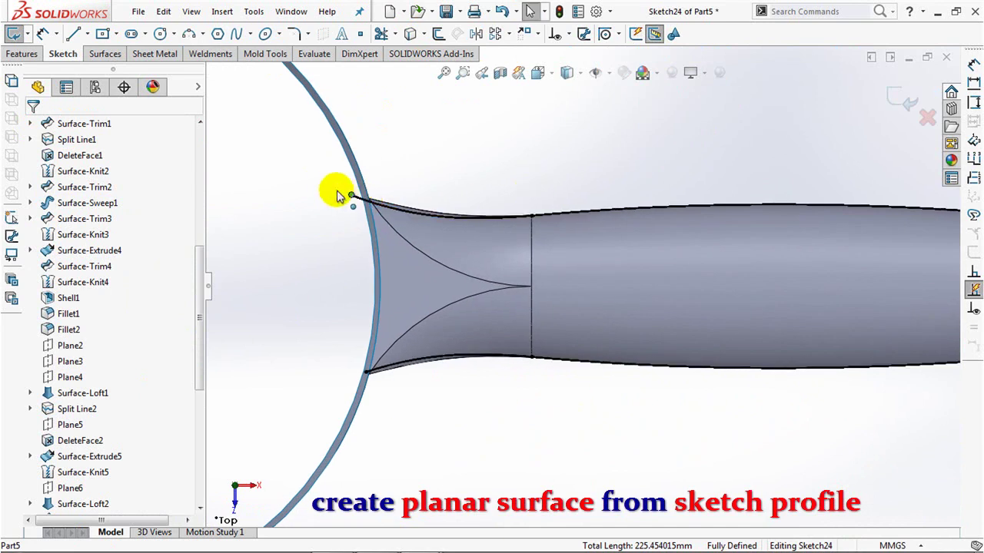
{"action": "left_click", "coordinate": [331, 188]}
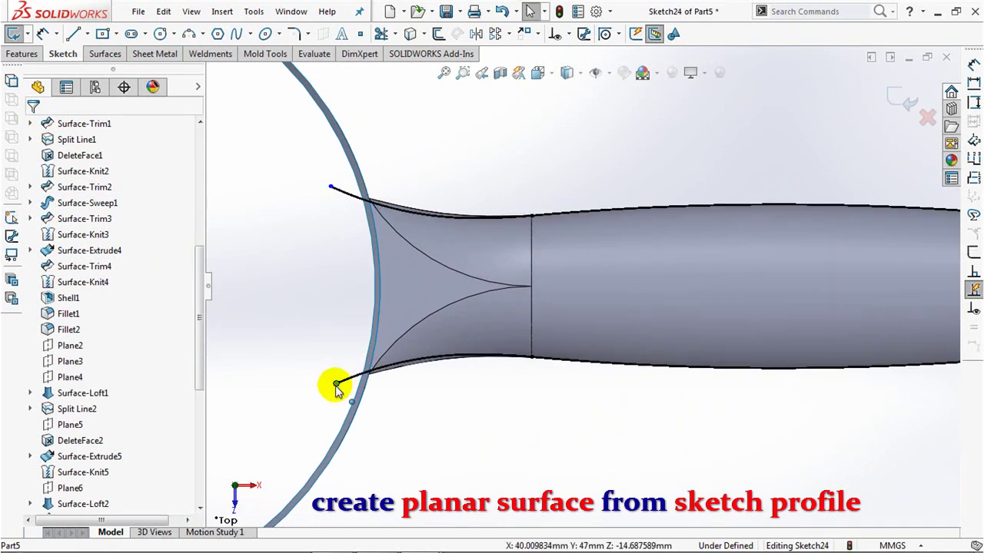
{"action": "left_click", "coordinate": [73, 34]}
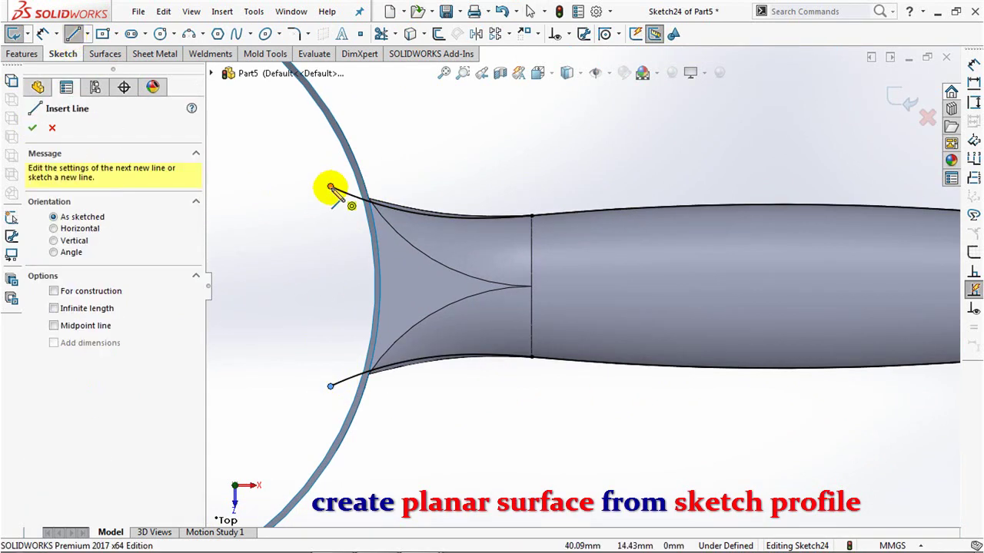
{"action": "left_click", "coordinate": [330, 188]}
{"action": "left_click", "coordinate": [331, 387]}
{"action": "right_click", "coordinate": [332, 388]}
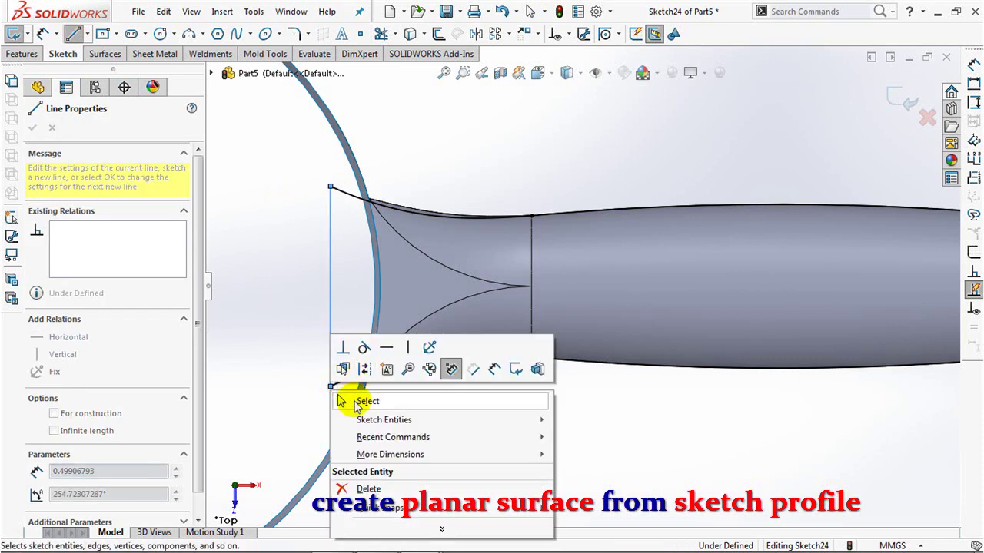
{"action": "left_click", "coordinate": [352, 400]}
{"action": "left_click", "coordinate": [890, 108]}
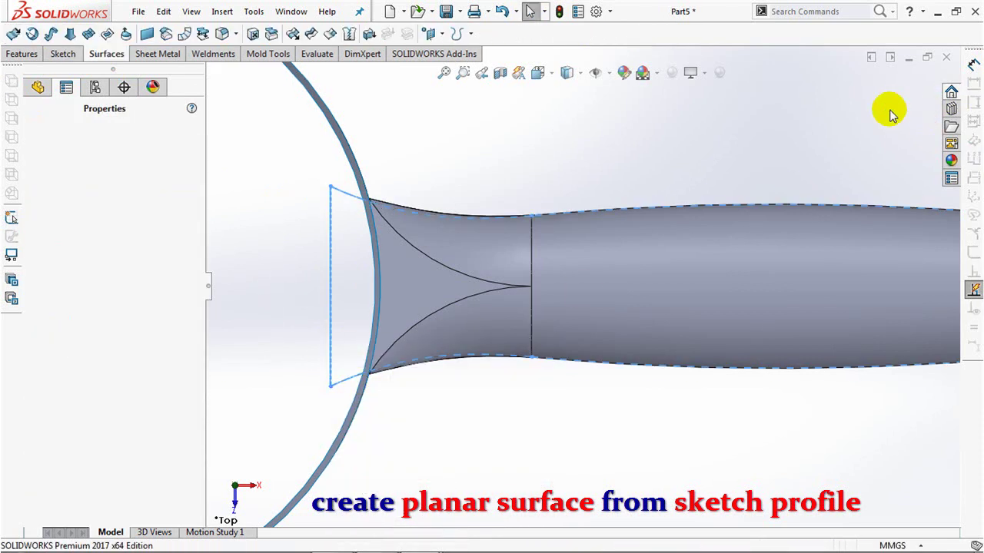
Fill the closed Sketch24 profile with a planar surface
{"action": "left_click", "coordinate": [38, 88]}
{"action": "left_click", "coordinate": [146, 35]}
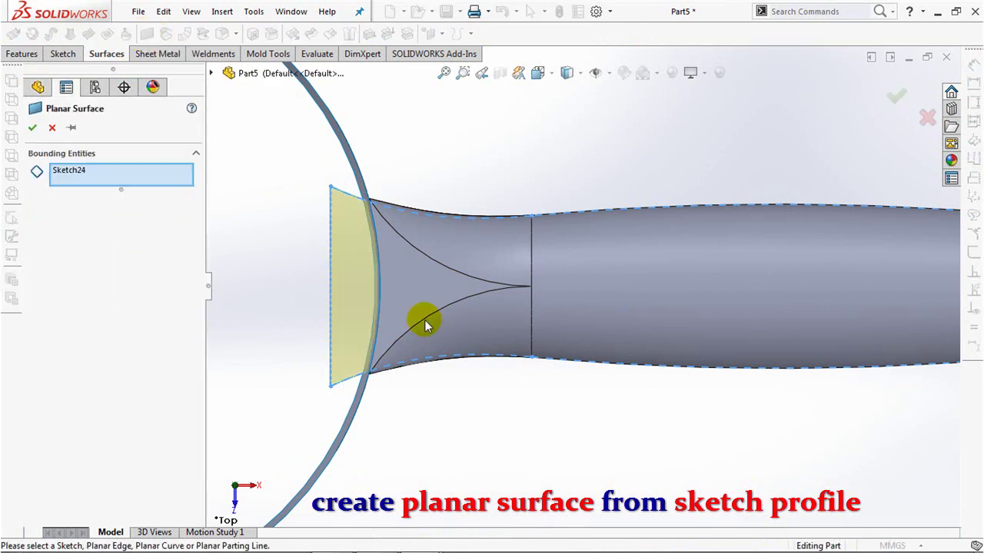
{"action": "mouse_move", "coordinate": [562, 302]}
{"action": "middle_mouse_down"}
{"action": "mouse_move", "coordinate": [582, 205]}
{"action": "mouse_move", "coordinate": [630, 230]}
{"action": "middle_mouse_up"}
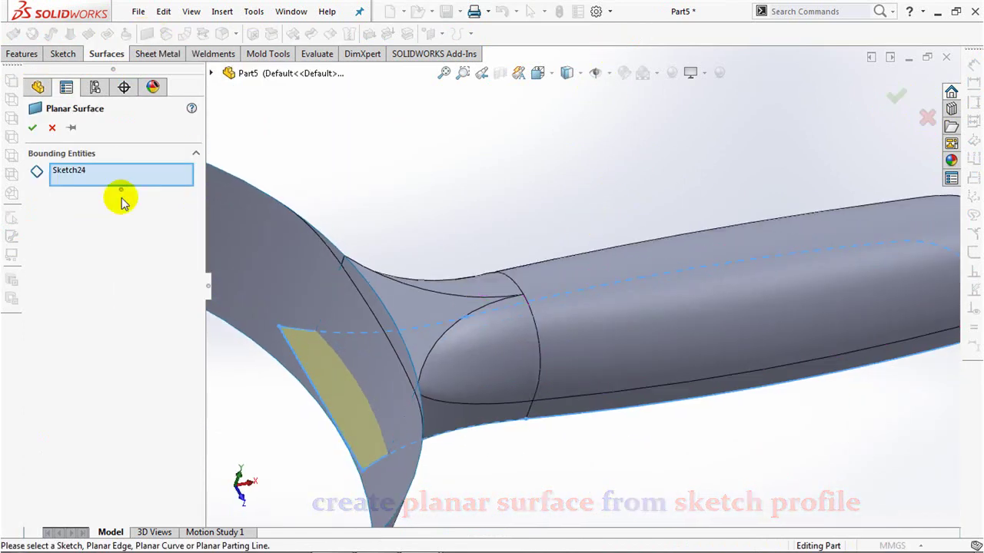
{"action": "left_click", "coordinate": [32, 128]}
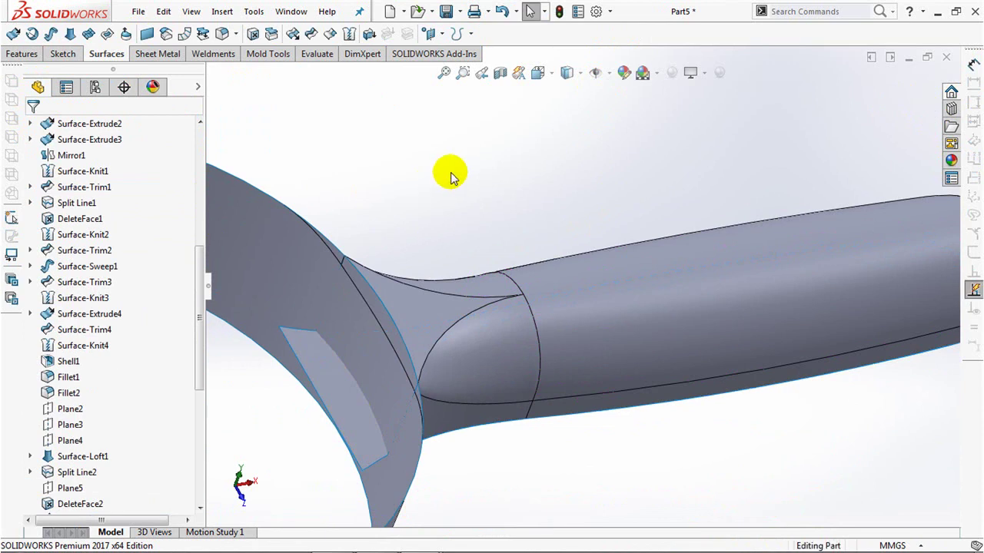
Mutually trim Surface-Offset1, Surface-Knit6 and Surface-Plane1, keeping two pieces
{"action": "left_click", "coordinate": [312, 33]}
{"action": "left_click", "coordinate": [257, 237]}
{"action": "left_click", "coordinate": [525, 317]}
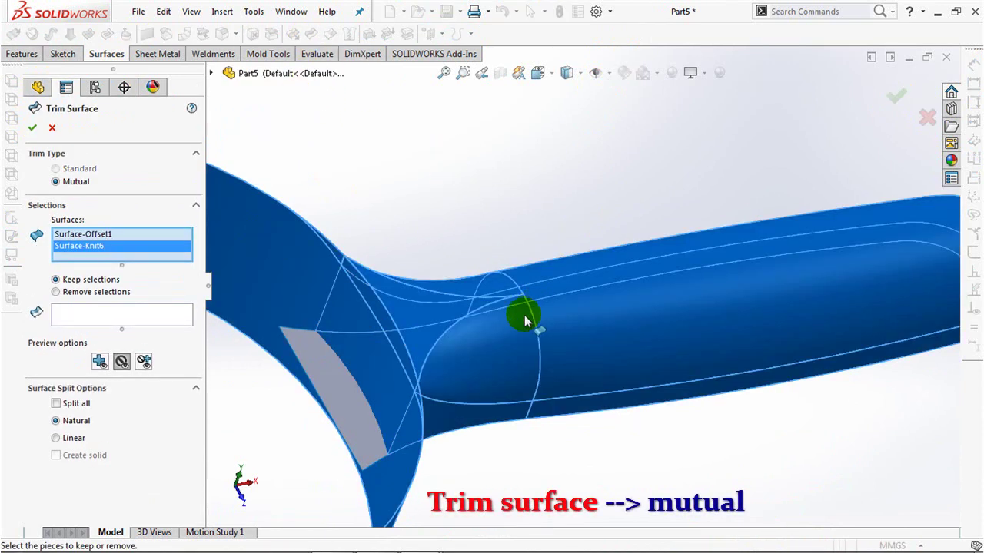
{"action": "left_click", "coordinate": [333, 389]}
{"action": "left_click", "coordinate": [99, 325]}
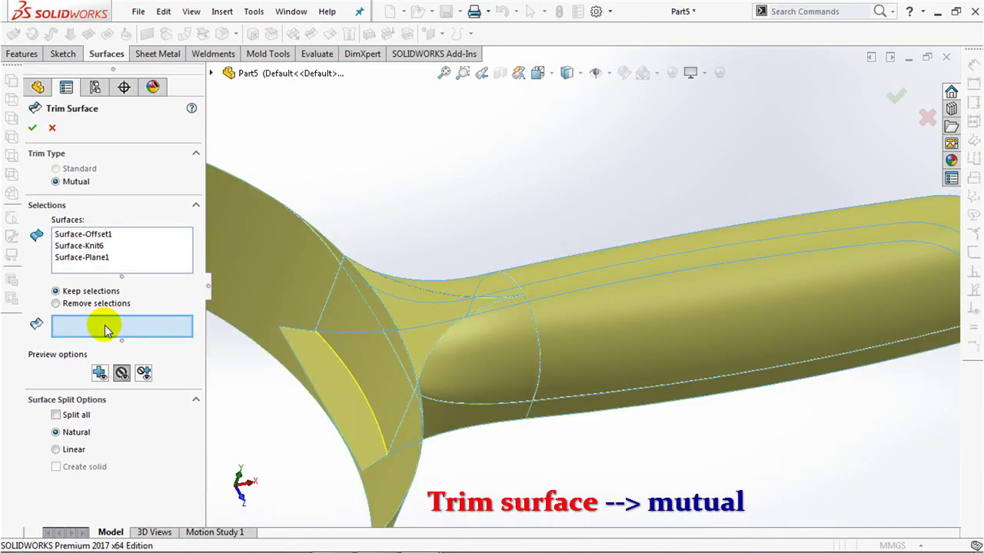
{"action": "left_click", "coordinate": [368, 374]}
{"action": "left_click", "coordinate": [385, 384]}
{"action": "mouse_move", "coordinate": [384, 384]}
{"action": "middle_mouse_down"}
{"action": "mouse_move", "coordinate": [390, 391]}
{"action": "mouse_move", "coordinate": [121, 263]}
{"action": "middle_mouse_up"}
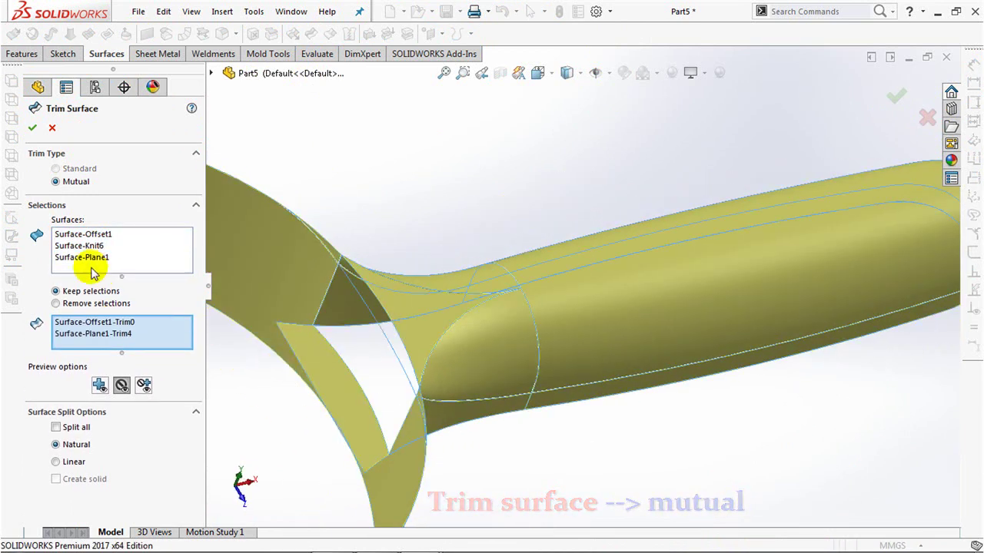
{"action": "left_click", "coordinate": [30, 131]}
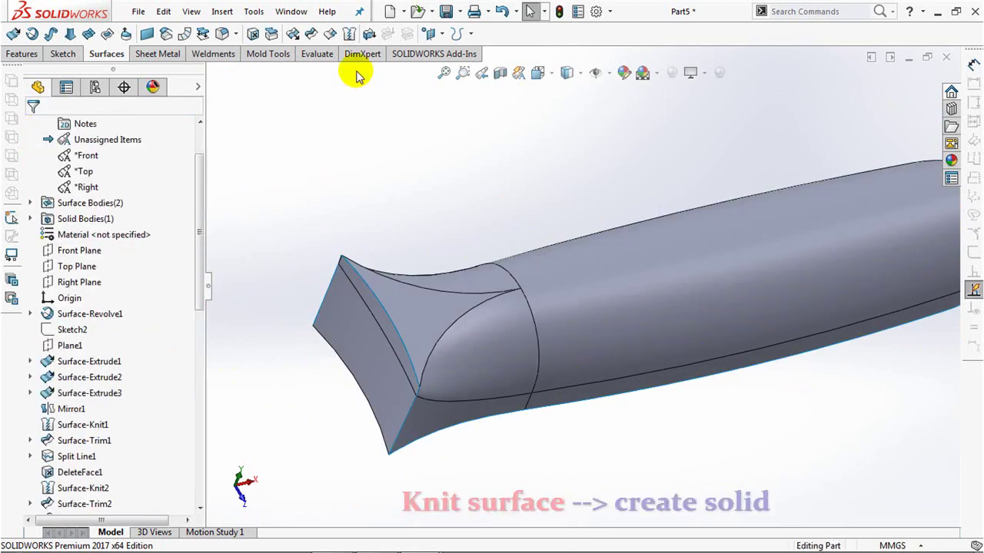
Knit the trimmed neck surfaces into a solid body with Create solid checked
{"action": "left_click", "coordinate": [349, 33]}
{"action": "left_click", "coordinate": [54, 203]}
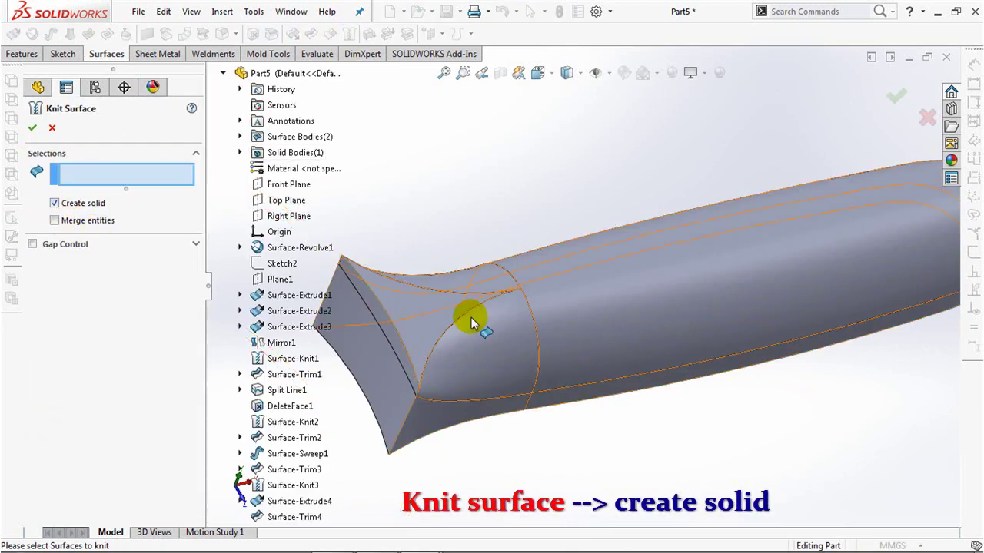
{"action": "left_click", "coordinate": [382, 374]}
{"action": "left_click", "coordinate": [488, 392]}
{"action": "mouse_move", "coordinate": [488, 391]}
{"action": "middle_mouse_down"}
{"action": "mouse_move", "coordinate": [608, 365]}
{"action": "mouse_move", "coordinate": [564, 287]}
{"action": "middle_mouse_up"}
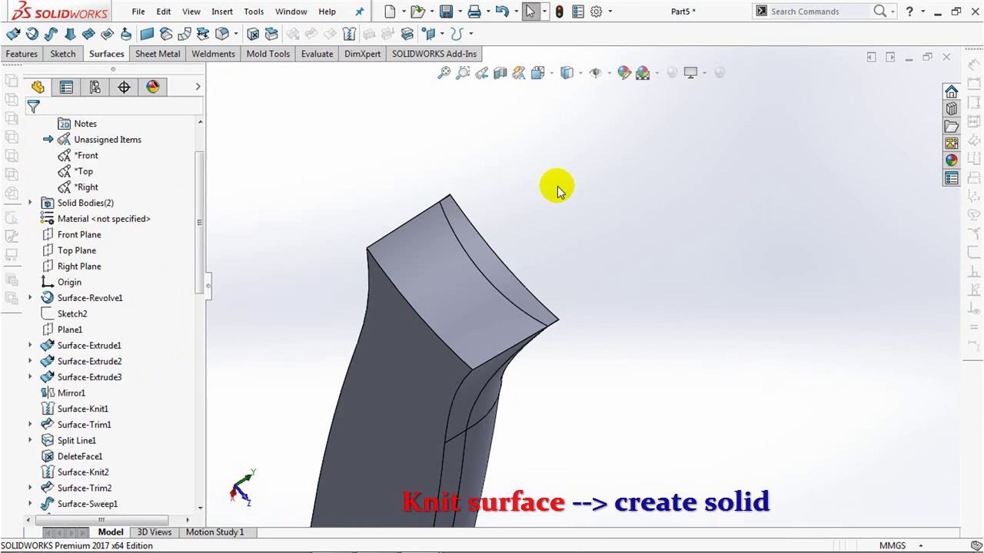
Shell the neck body at 2 mm, removing the top and front faces, and accept the curvature warning
{"action": "left_click", "coordinate": [22, 53]}
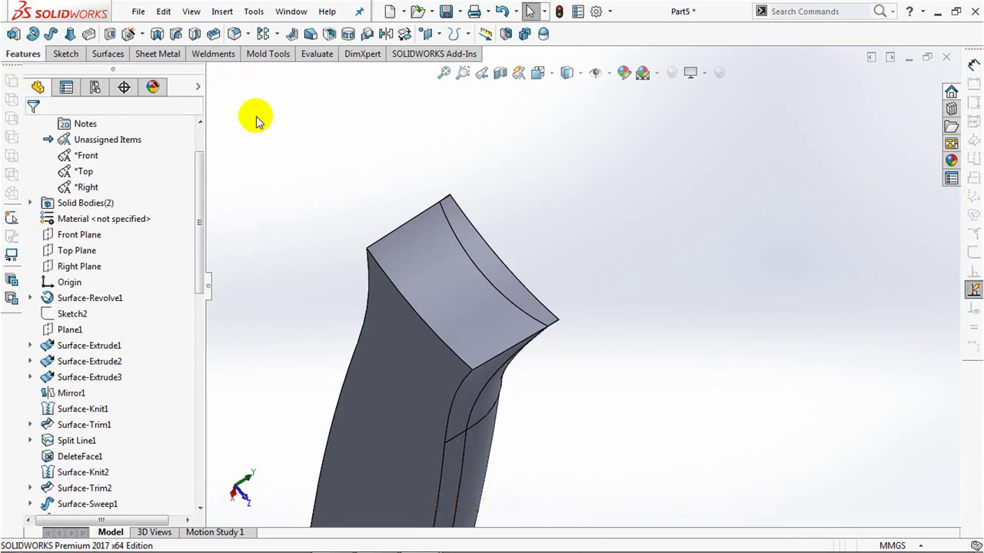
{"action": "left_click", "coordinate": [330, 32]}
{"action": "type", "text": "2"}
{"action": "key", "text": "Return"}
{"action": "left_click", "coordinate": [482, 267]}
{"action": "left_click", "coordinate": [483, 263]}
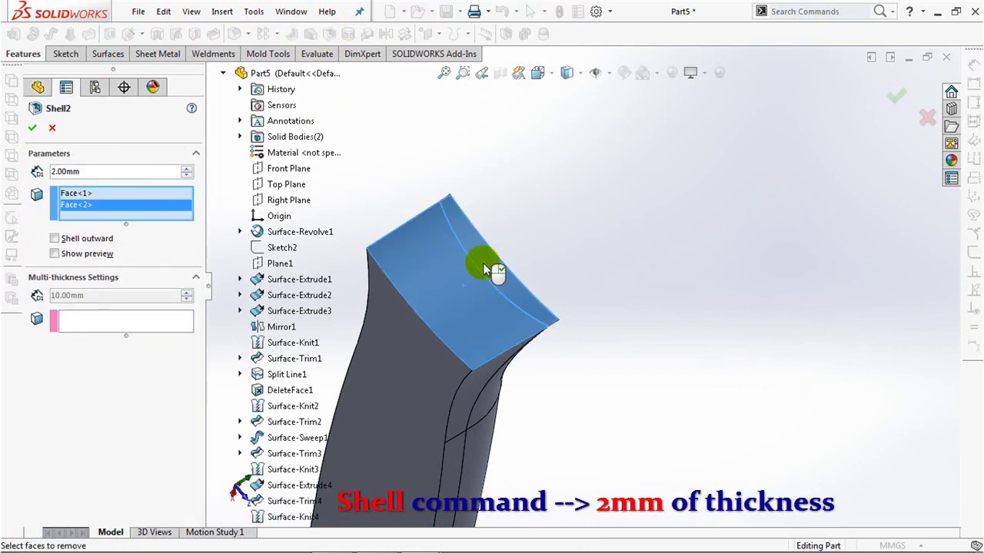
{"action": "left_click", "coordinate": [396, 371]}
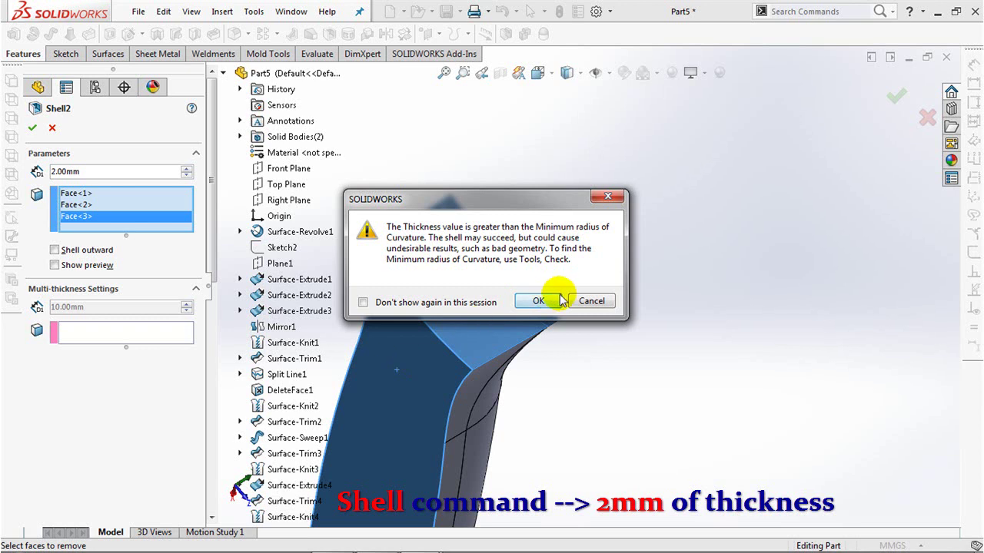
{"action": "left_click", "coordinate": [538, 301]}
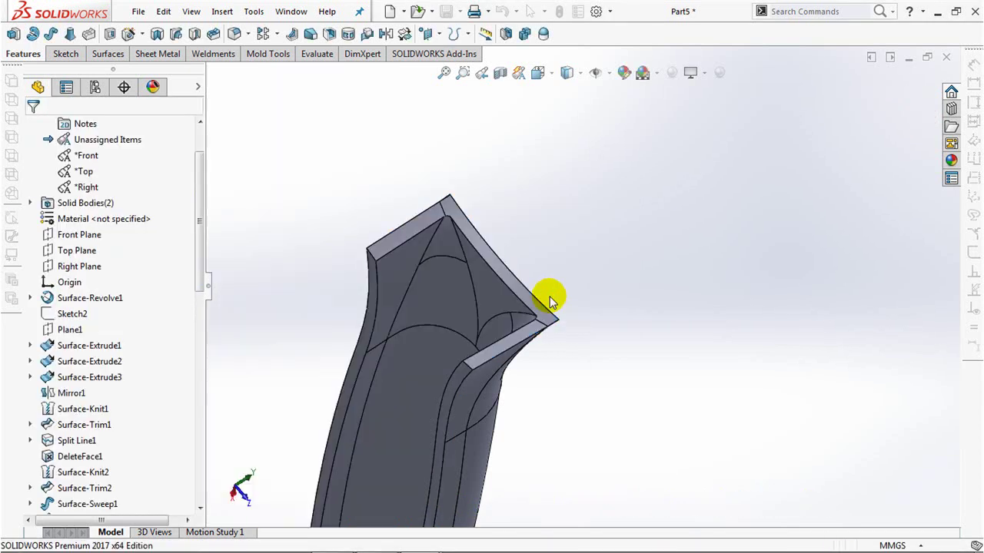
Sketch on the planar cap surface and convert the three shell edges into it
{"action": "left_click", "coordinate": [353, 365]}
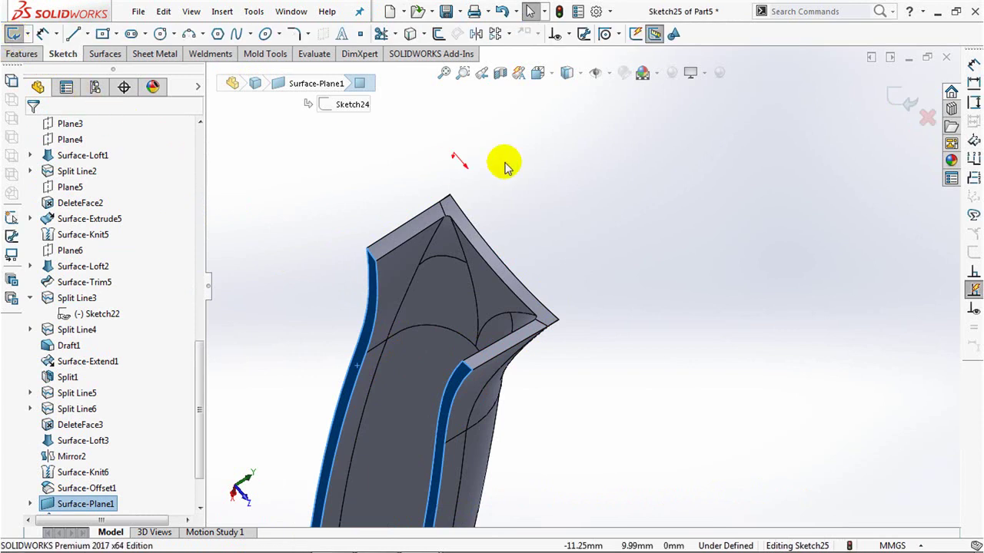
{"action": "left_click", "coordinate": [507, 167]}
{"action": "left_click", "coordinate": [410, 33]}
{"action": "left_click", "coordinate": [365, 375]}
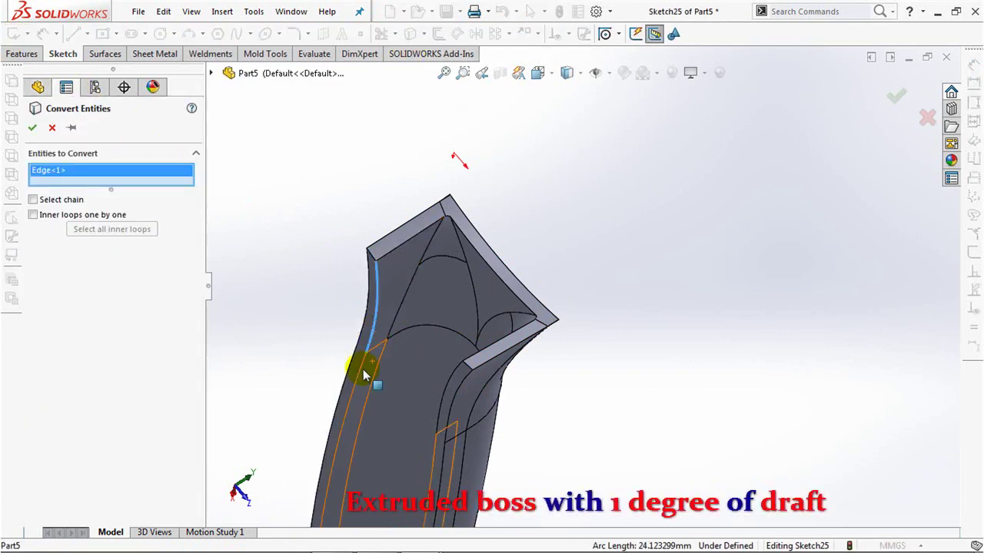
{"action": "left_click", "coordinate": [365, 375]}
{"action": "left_click", "coordinate": [452, 386]}
{"action": "key", "text": "Return"}
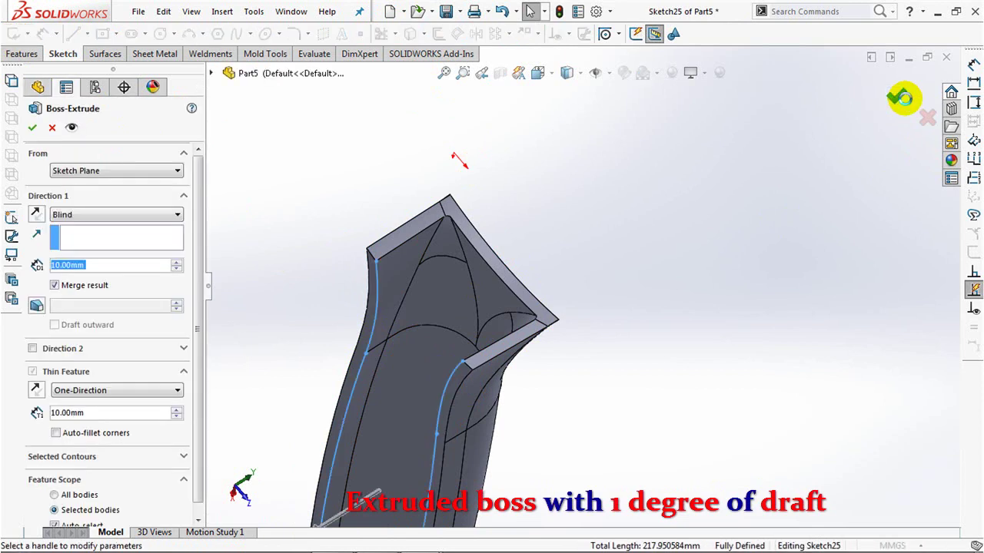
Set the boss extrusion to end Up To Vertex at the bowl's centre vertex
{"action": "scroll", "coordinate": [559, 306], "scroll_direction": "down", "scroll_amount": 3}
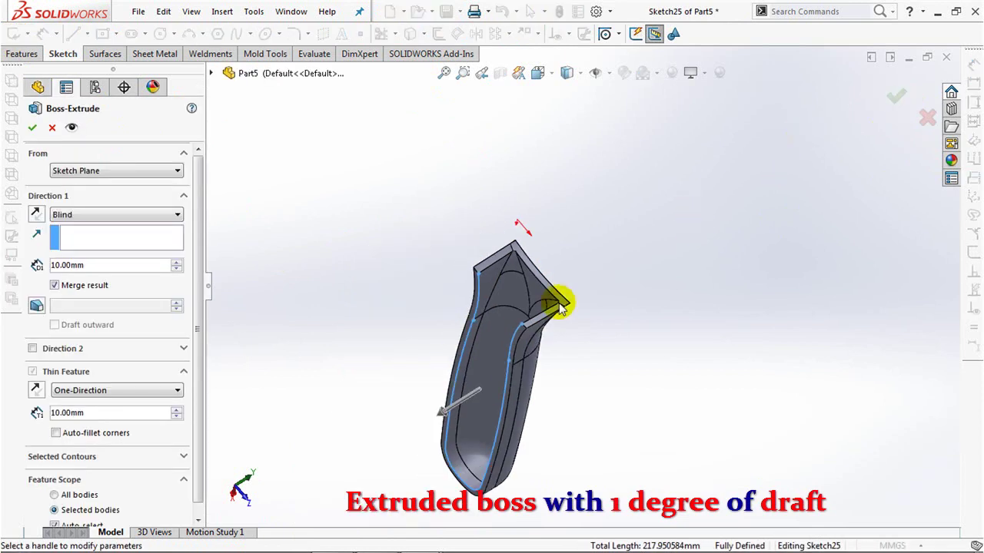
{"action": "left_click", "coordinate": [56, 217]}
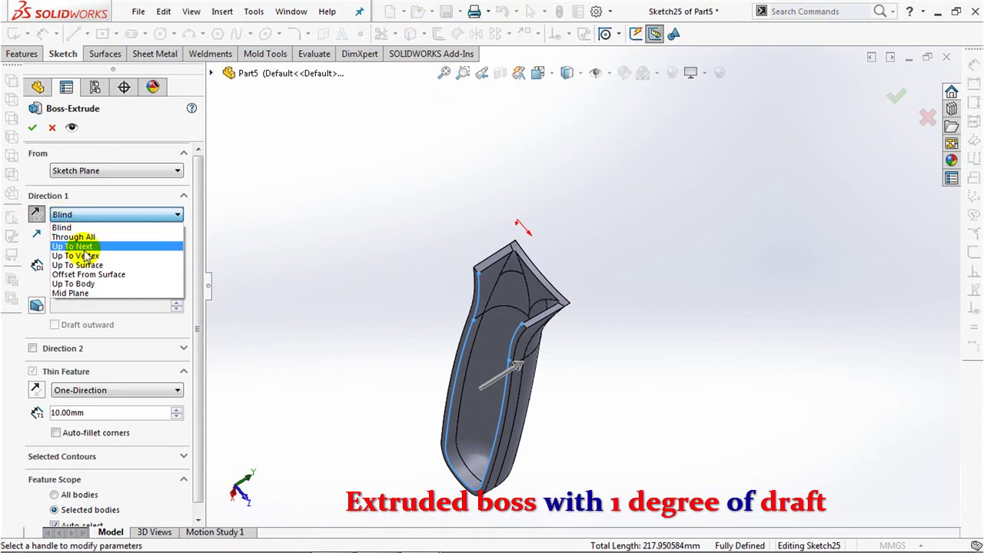
{"action": "left_click", "coordinate": [80, 252]}
{"action": "middle_click_drag", "start_coordinate": [362, 303], "coordinate": [418, 346]}
{"action": "scroll", "coordinate": [576, 323], "scroll_direction": "down", "scroll_amount": 3}
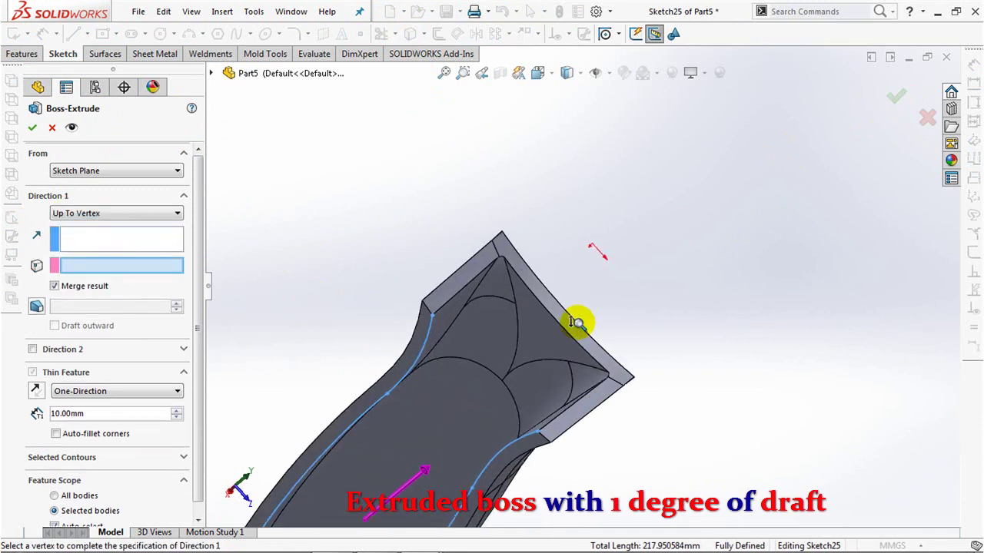
{"action": "left_click", "coordinate": [501, 382]}
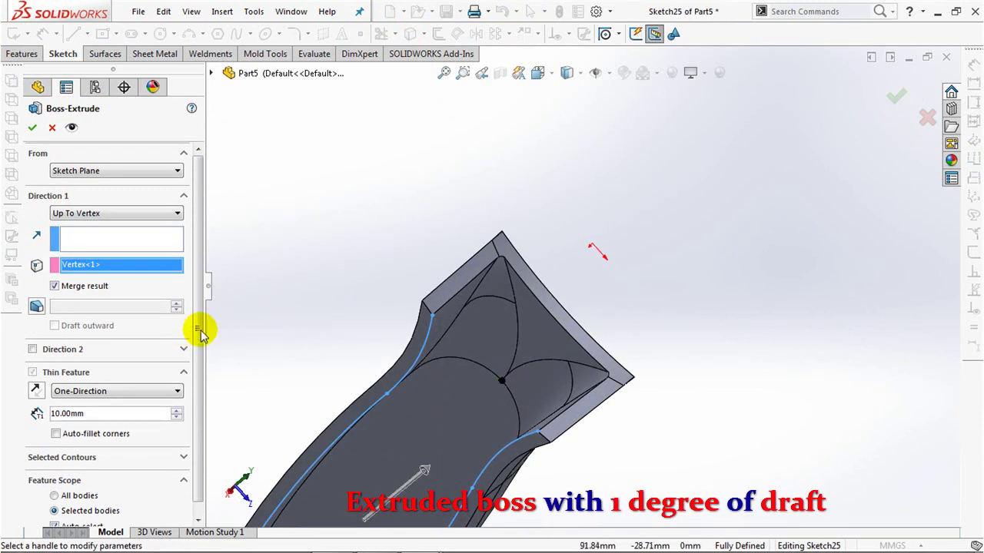
{"action": "scroll", "coordinate": [199, 338], "scroll_direction": "down", "scroll_amount": 1}
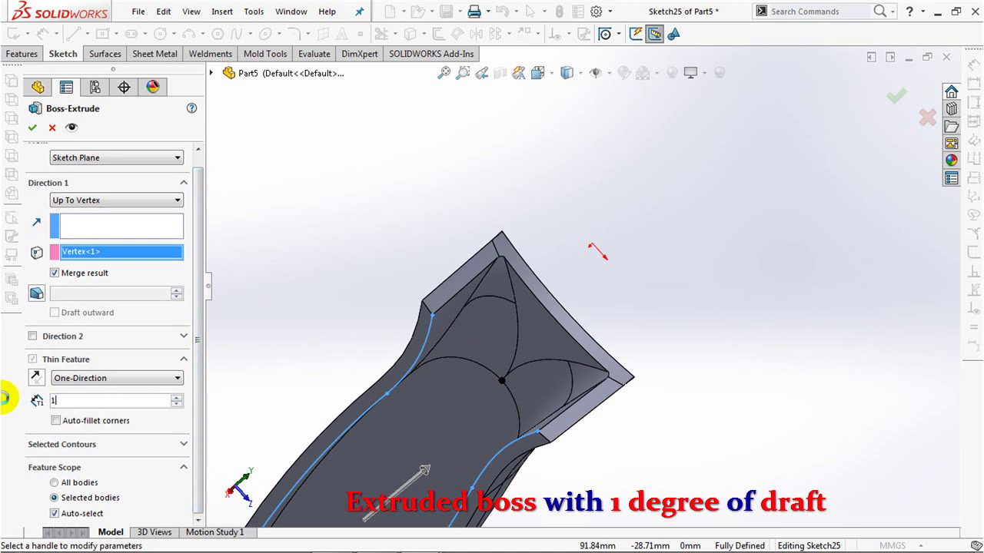
Make it a reversed 1 mm thin wall, unmerged, with 1° outward draft
{"action": "key", "text": "Tab"}
{"action": "left_click", "coordinate": [35, 378]}
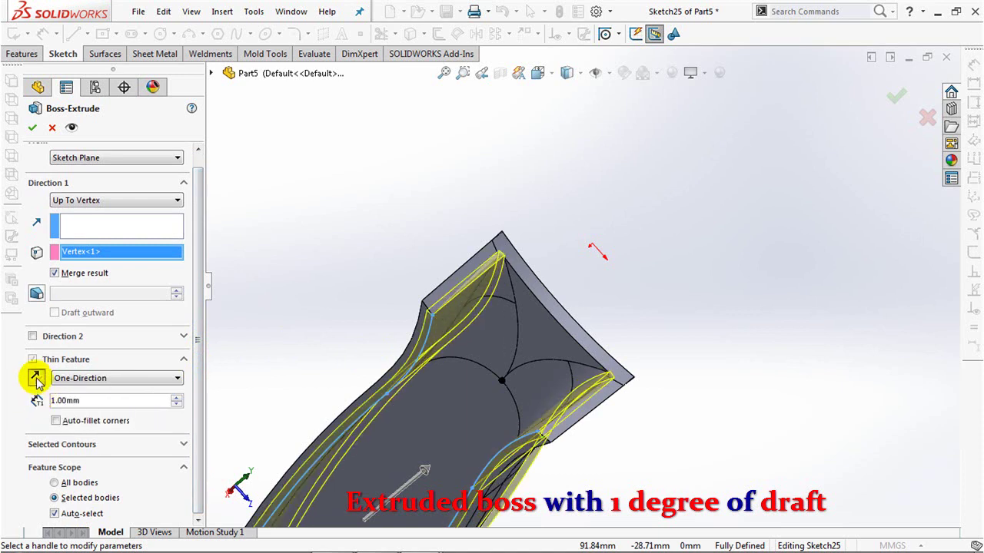
{"action": "left_click", "coordinate": [53, 273]}
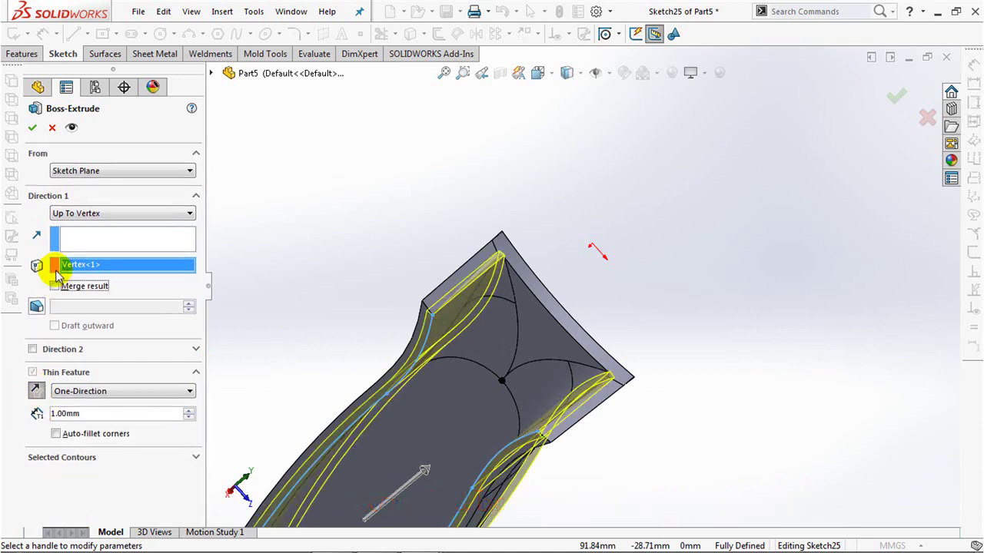
{"action": "left_click", "coordinate": [37, 307]}
{"action": "left_click", "coordinate": [54, 326]}
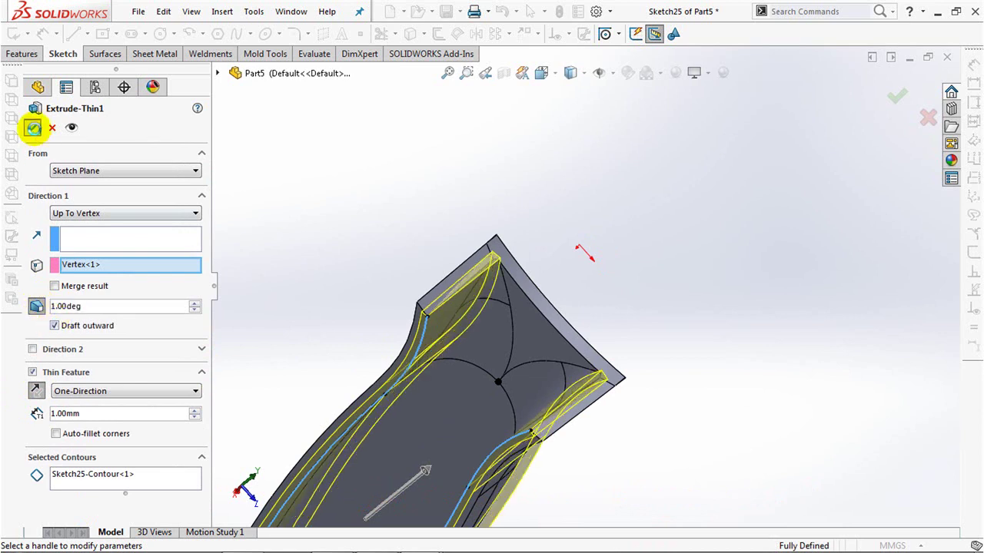
{"action": "left_click", "coordinate": [33, 129]}
{"action": "mouse_move", "coordinate": [555, 256]}
{"action": "middle_mouse_down"}
{"action": "mouse_move", "coordinate": [466, 313]}
{"action": "mouse_move", "coordinate": [463, 220]}
{"action": "middle_mouse_up"}
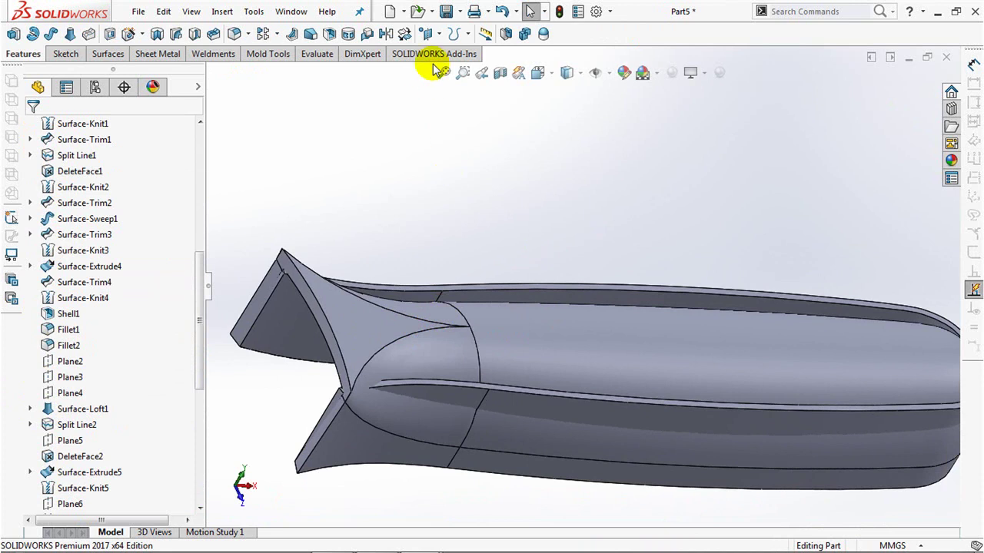
Split Extrude-Thin1 with three faces as trim tools and consume resulting body 1
{"action": "left_click", "coordinate": [507, 35]}
{"action": "left_click", "coordinate": [437, 416]}
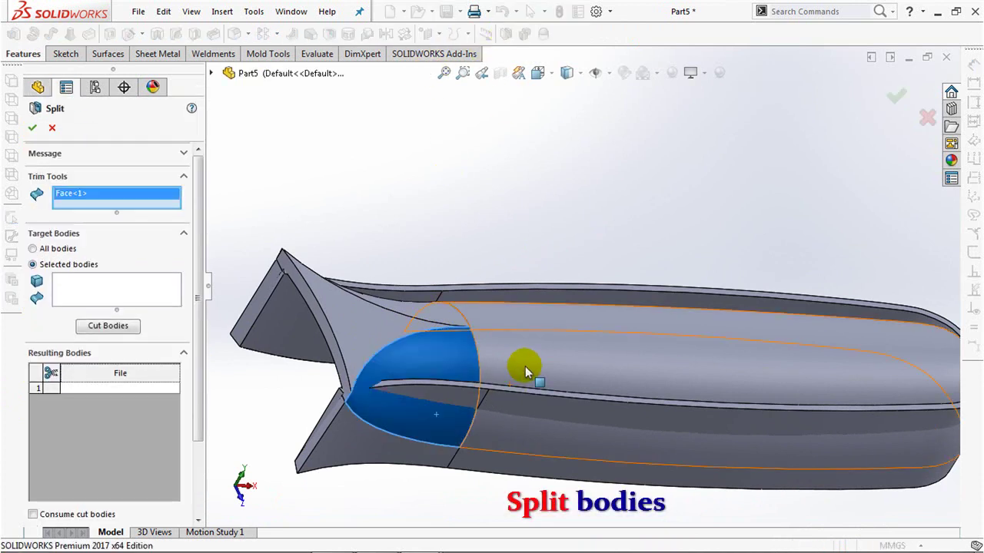
{"action": "left_click", "coordinate": [525, 366]}
{"action": "left_click", "coordinate": [438, 315]}
{"action": "left_click", "coordinate": [125, 311]}
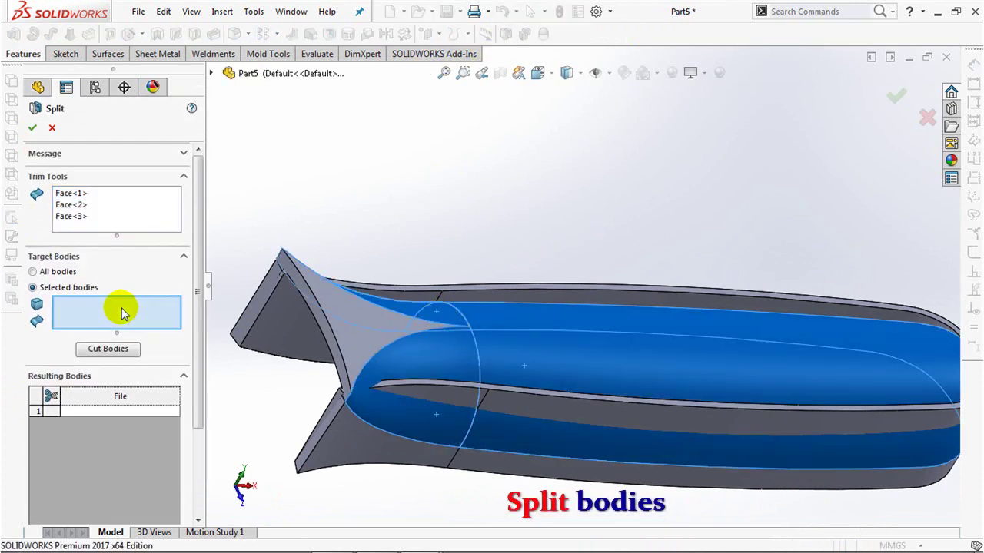
{"action": "left_click", "coordinate": [541, 412]}
{"action": "left_click", "coordinate": [107, 351]}
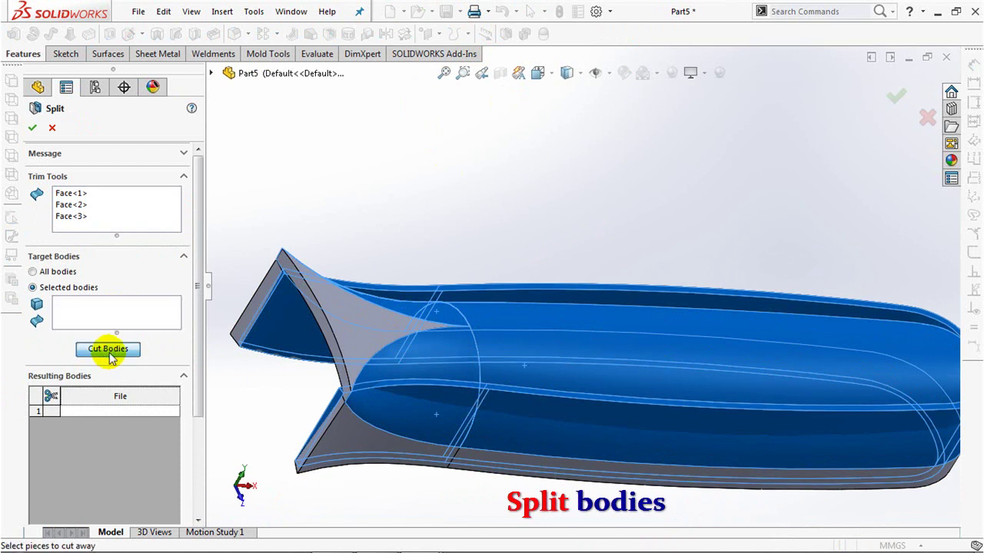
{"action": "left_click", "coordinate": [568, 412]}
{"action": "left_click", "coordinate": [33, 418]}
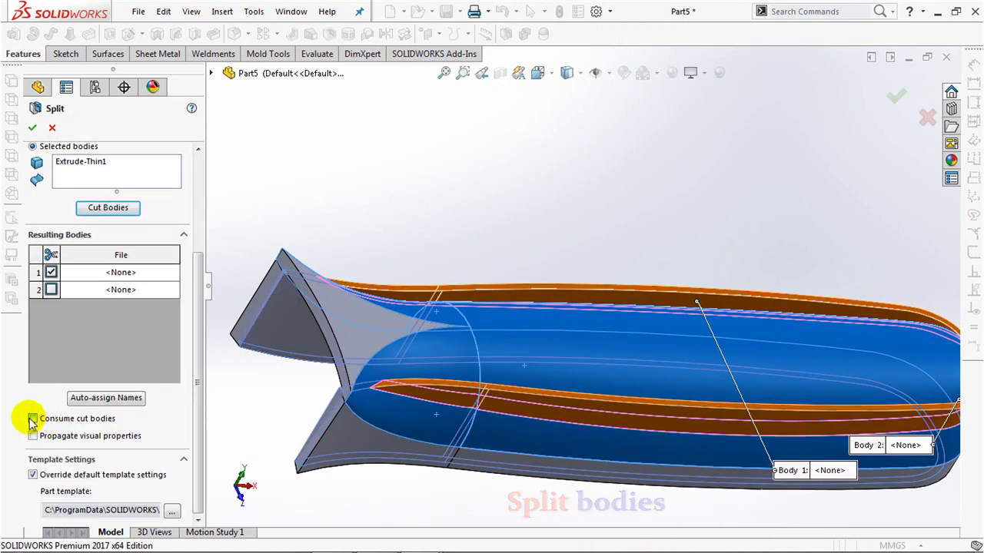
{"action": "left_click", "coordinate": [31, 130]}
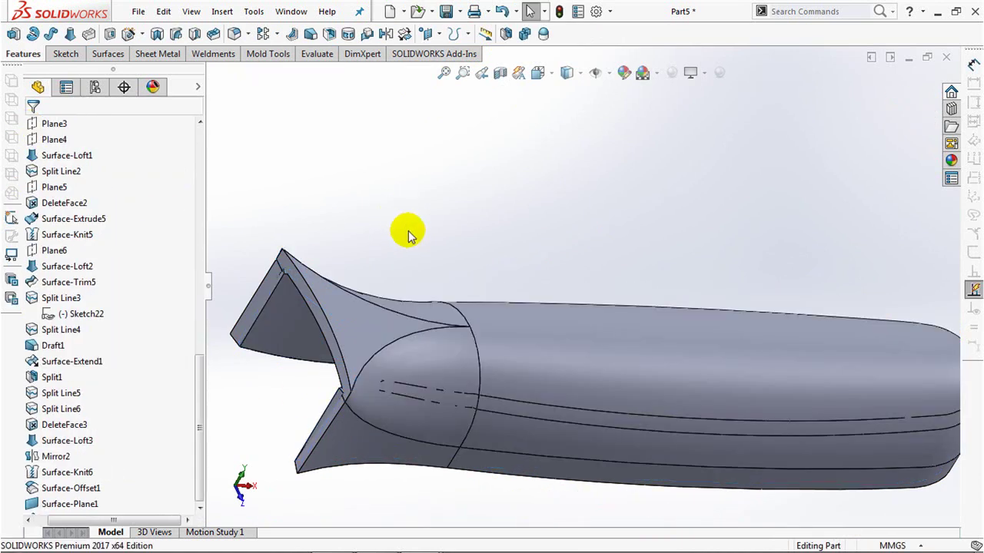
Apply a 1 mm Move Face offset to the two thin flange end faces
{"action": "scroll", "coordinate": [538, 300], "scroll_direction": "down", "scroll_amount": 3}
{"action": "left_click", "coordinate": [265, 54]}
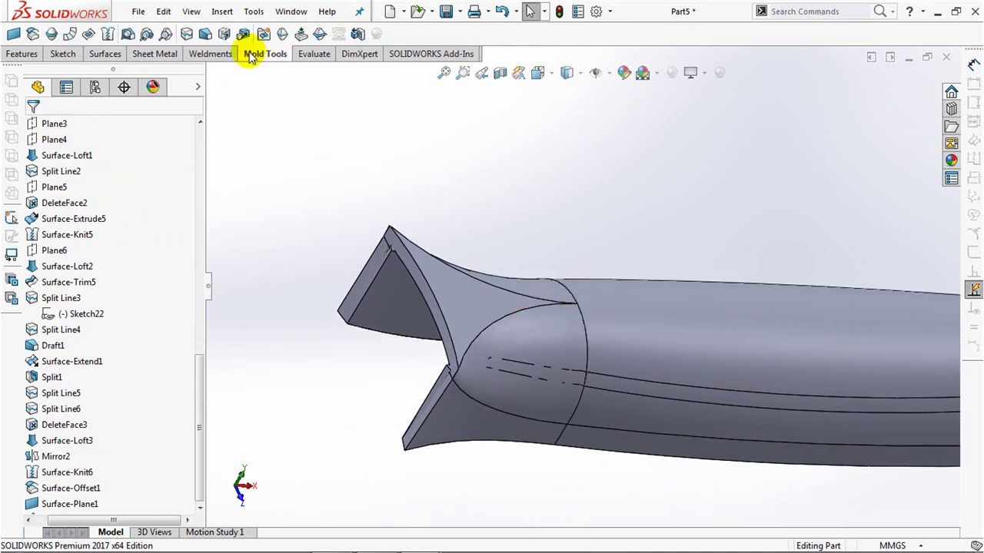
{"action": "left_click", "coordinate": [223, 34]}
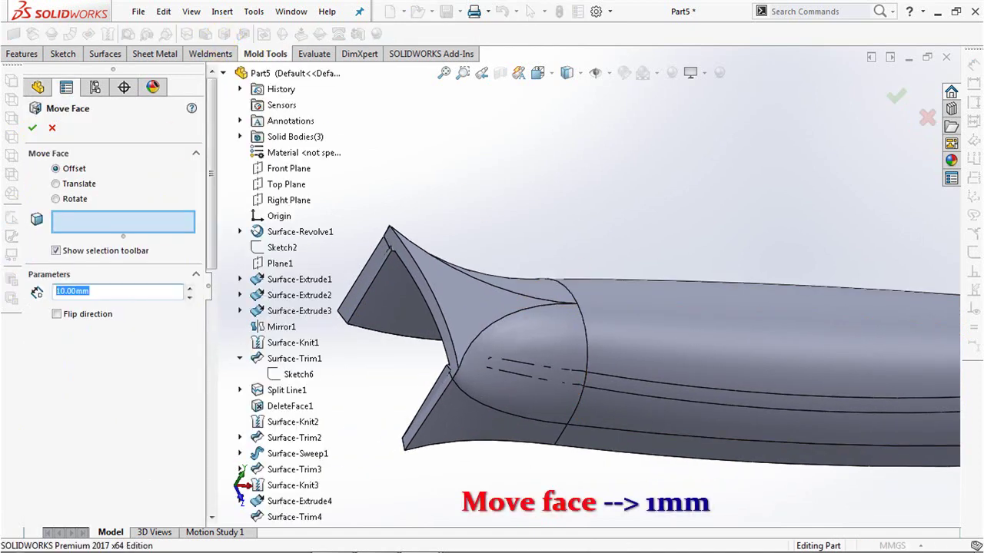
{"action": "type", "text": "1"}
{"action": "mouse_move", "coordinate": [422, 345]}
{"action": "middle_mouse_down"}
{"action": "mouse_move", "coordinate": [521, 342]}
{"action": "mouse_move", "coordinate": [553, 370]}
{"action": "middle_mouse_up"}
{"action": "left_click", "coordinate": [567, 394]}
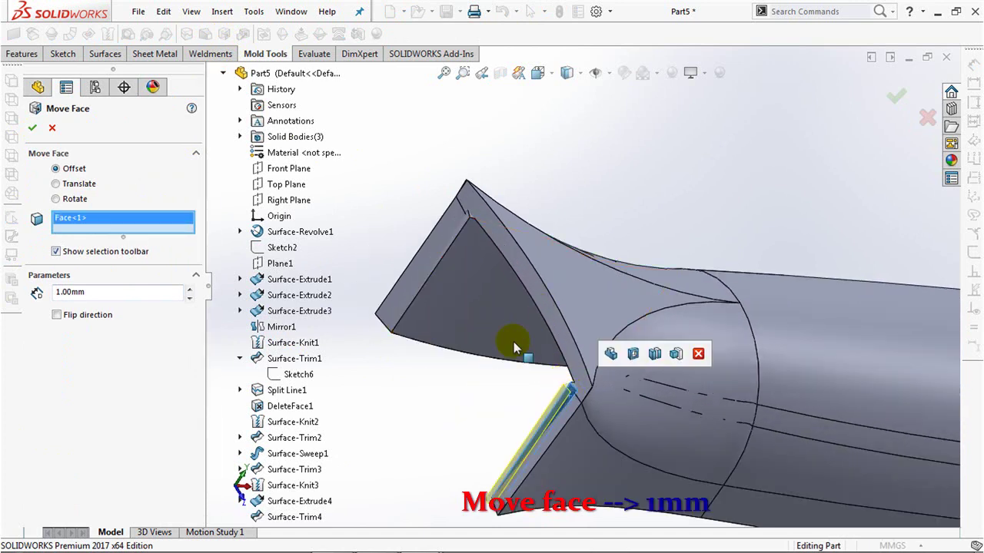
{"action": "left_click", "coordinate": [461, 225]}
{"action": "key", "text": "Return"}
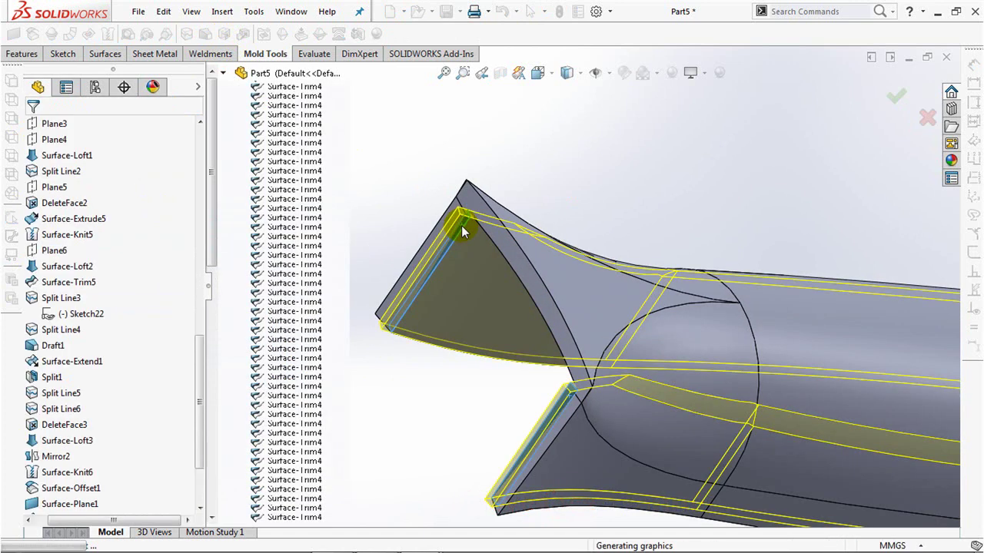
Expand Solid Bodies in the FeatureManager to review the three bodies
{"action": "left_click_drag", "start_coordinate": [193, 371], "coordinate": [205, 181]}
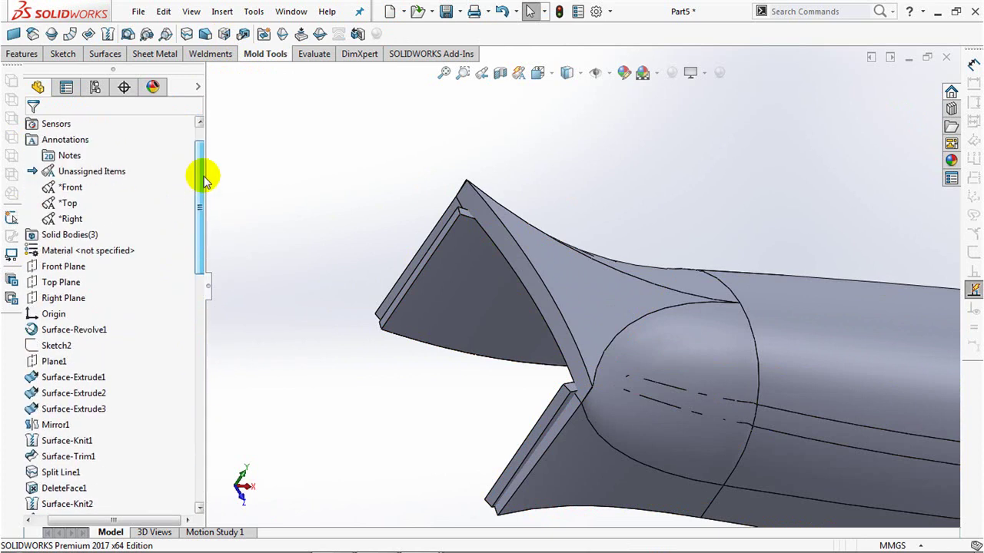
{"action": "left_click_drag", "start_coordinate": [96, 519], "coordinate": [80, 519]}
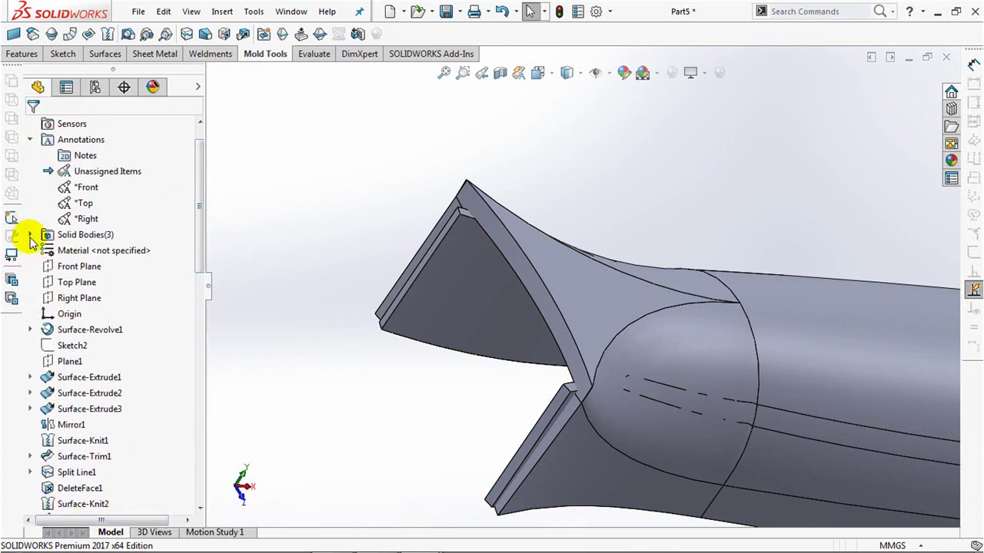
{"action": "left_click", "coordinate": [30, 234]}
{"action": "left_click", "coordinate": [80, 251]}
{"action": "left_click", "coordinate": [66, 204]}
{"action": "left_click", "coordinate": [615, 195]}
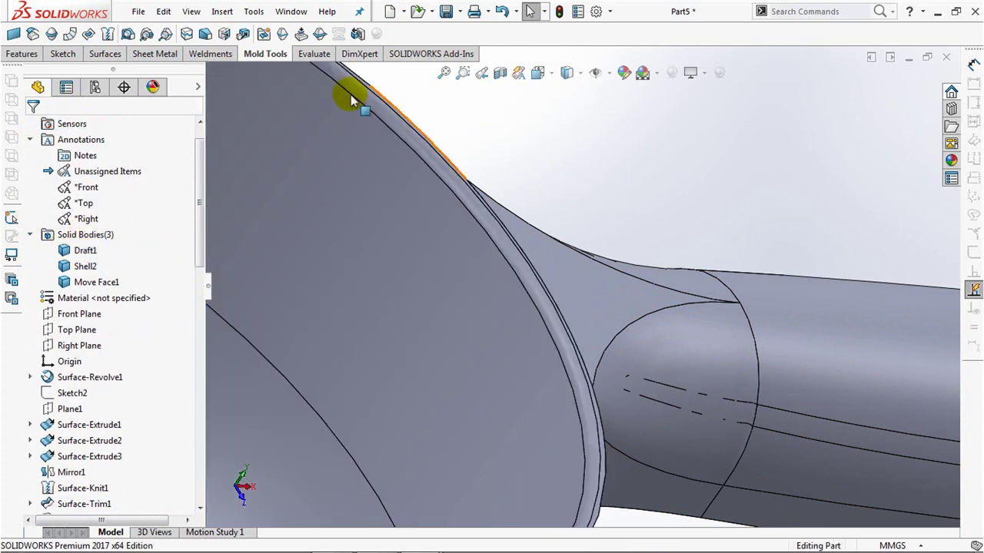
Add-combine Draft1, Shell2 and Move Face1 into one solid scoop body
{"action": "left_click", "coordinate": [21, 54]}
{"action": "left_click", "coordinate": [527, 35]}
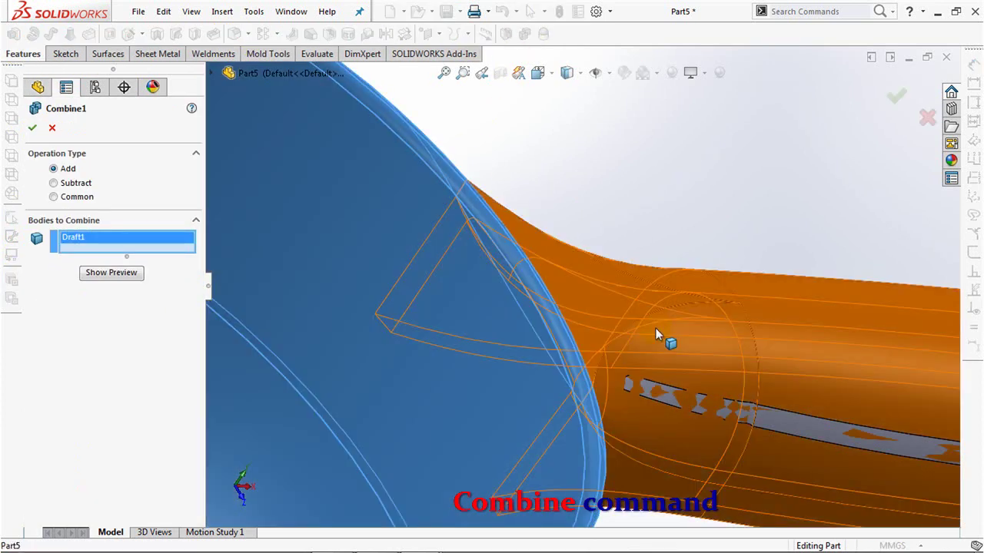
{"action": "left_click", "coordinate": [656, 328]}
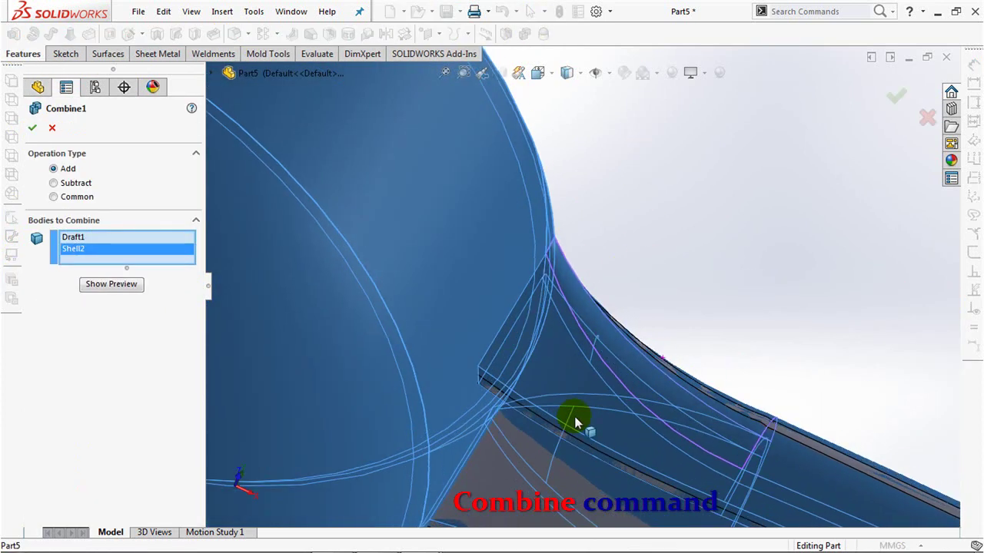
{"action": "left_click", "coordinate": [533, 443]}
{"action": "scroll", "coordinate": [643, 314], "scroll_direction": "up", "scroll_amount": 3}
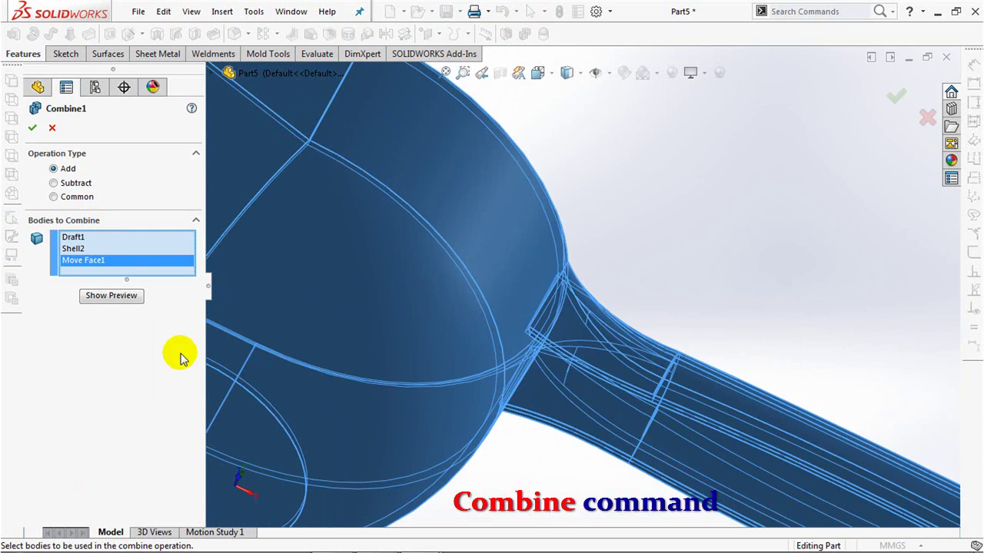
{"action": "left_click", "coordinate": [29, 126]}
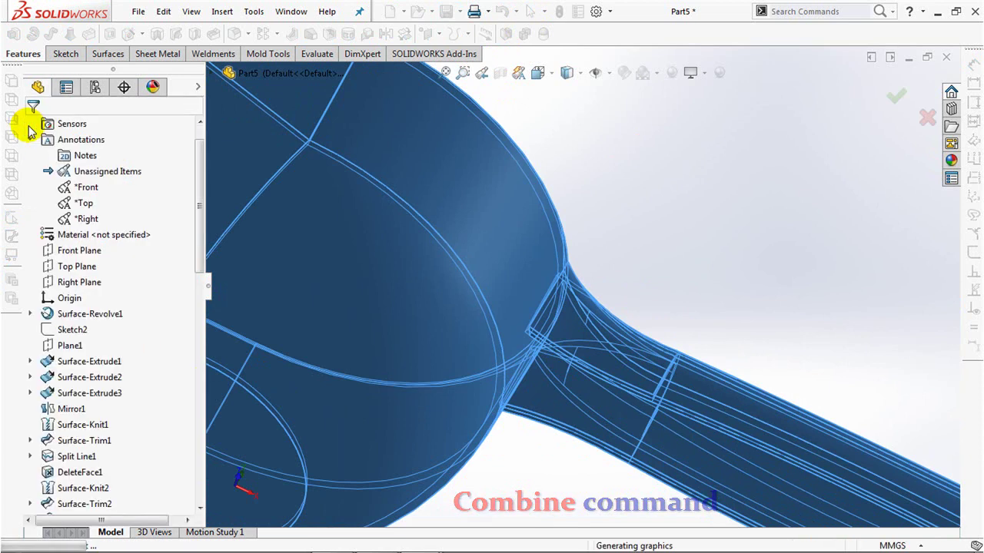
{"action": "mouse_move", "coordinate": [561, 342]}
{"action": "middle_mouse_down"}
{"action": "mouse_move", "coordinate": [620, 530]}
{"action": "mouse_move", "coordinate": [492, 169]}
{"action": "mouse_move", "coordinate": [424, 139]}
{"action": "middle_mouse_up"}
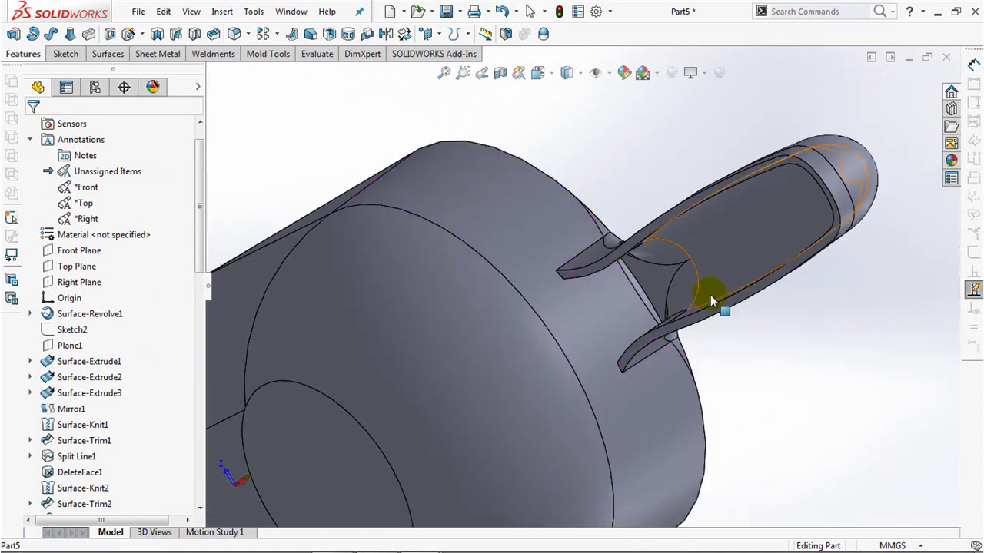
Delete and patch the thin sliver face where the handle joins the bowl
{"action": "scroll", "coordinate": [682, 244], "scroll_direction": "down", "scroll_amount": 3}
{"action": "left_click", "coordinate": [114, 57]}
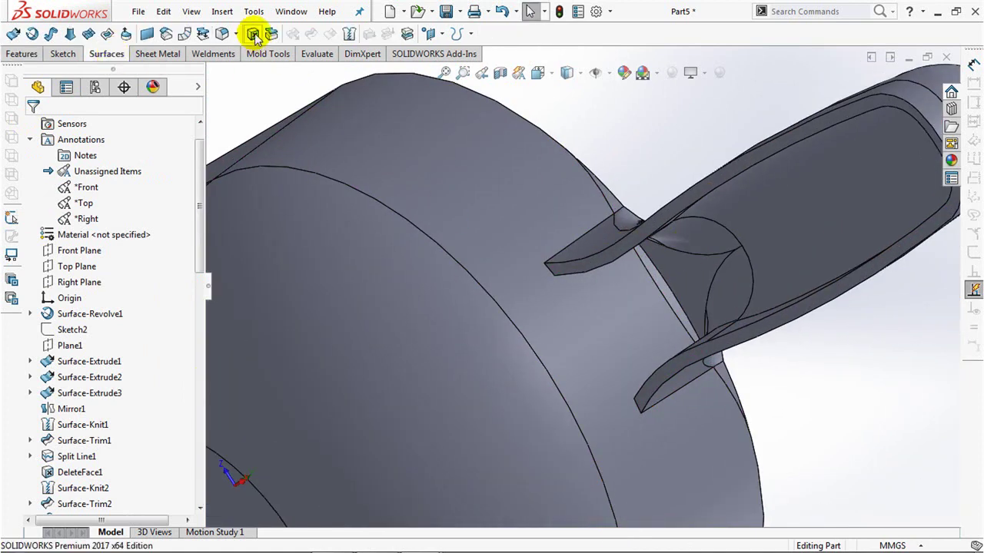
{"action": "left_click", "coordinate": [254, 36]}
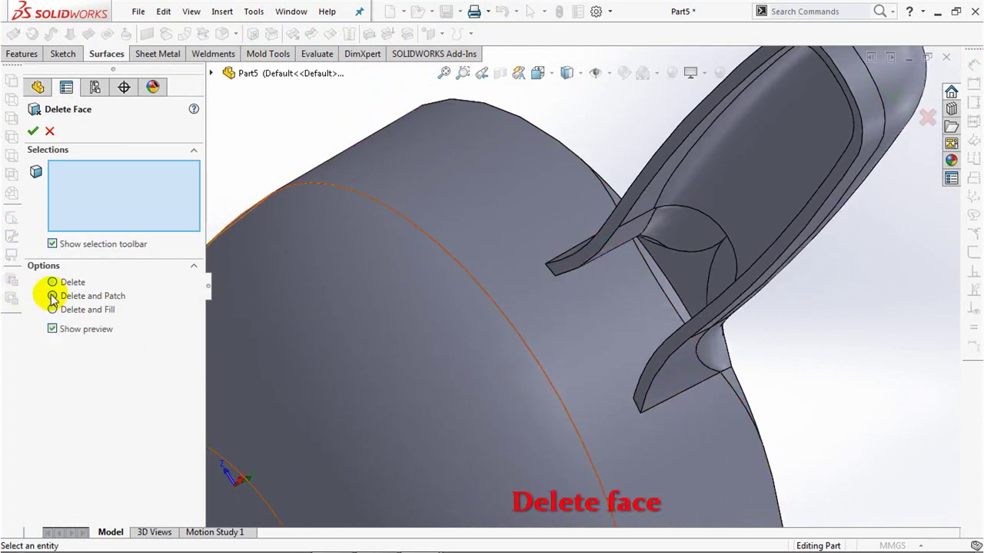
{"action": "left_click", "coordinate": [663, 283]}
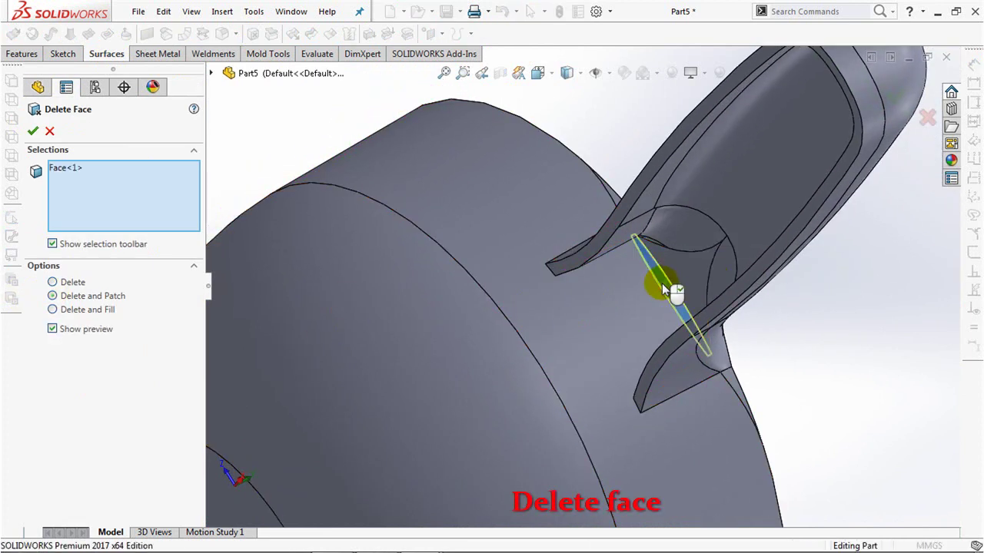
{"action": "key", "text": "Return"}
{"action": "middle_click_drag", "start_coordinate": [668, 280], "coordinate": [712, 326]}
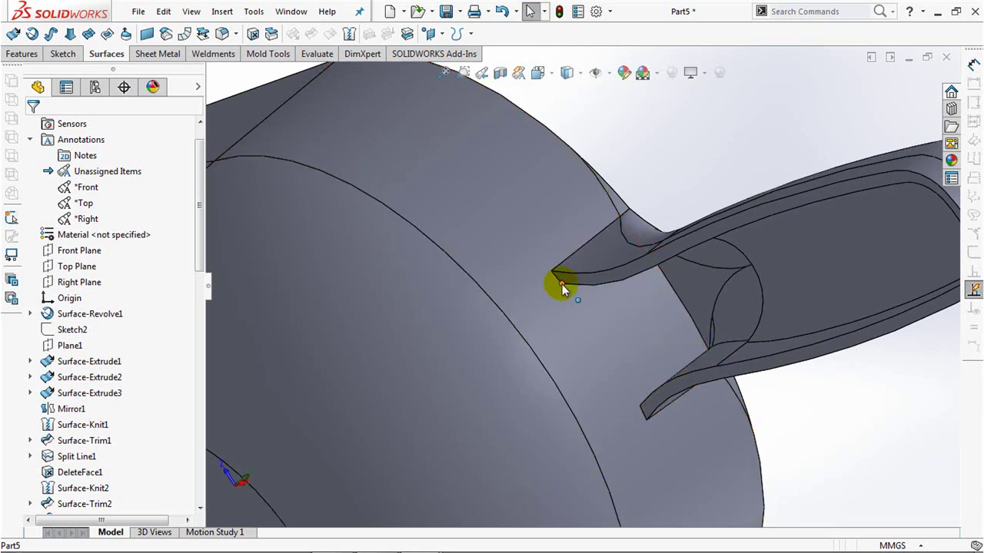
{"action": "scroll", "coordinate": [562, 288], "scroll_direction": "up", "scroll_amount": 3}
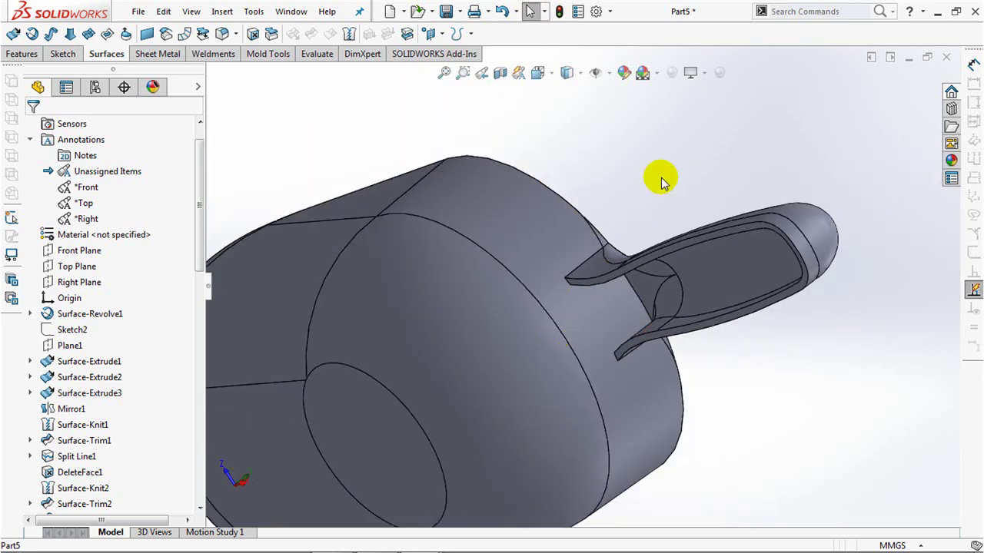
{"action": "left_click", "coordinate": [20, 54]}
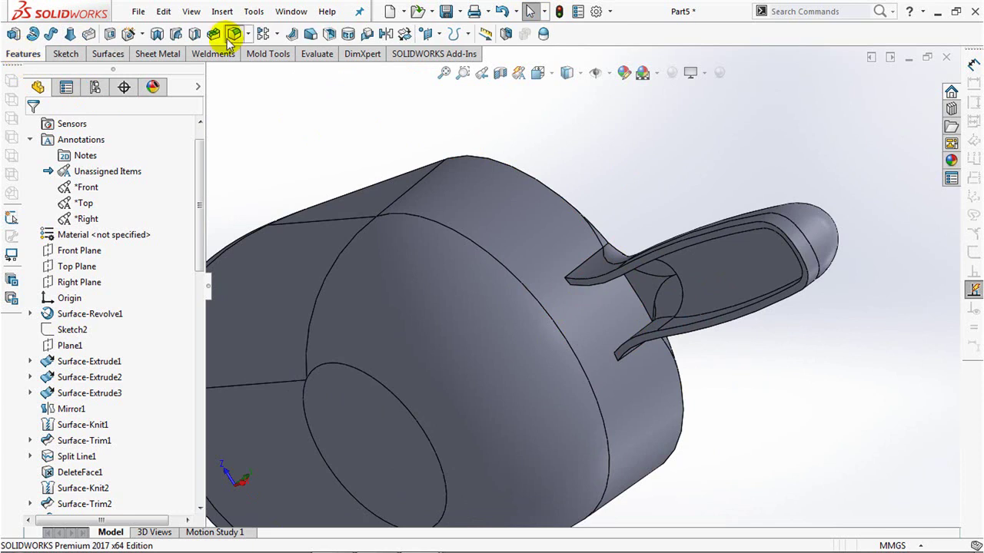
Fillet the four edges along the handle rim with a constant 1 mm radius
{"action": "left_click", "coordinate": [227, 40]}
{"action": "left_click", "coordinate": [48, 196]}
{"action": "type", "text": "1"}
{"action": "key", "text": "Return"}
{"action": "mouse_move", "coordinate": [314, 307]}
{"action": "middle_mouse_down"}
{"action": "mouse_move", "coordinate": [713, 205]}
{"action": "mouse_move", "coordinate": [714, 142]}
{"action": "middle_mouse_up"}
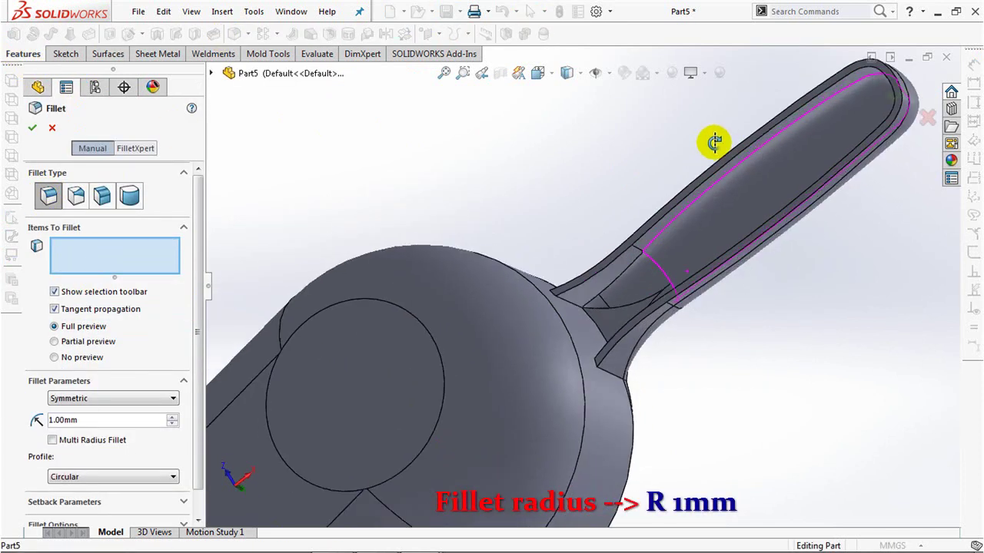
{"action": "left_click", "coordinate": [685, 198]}
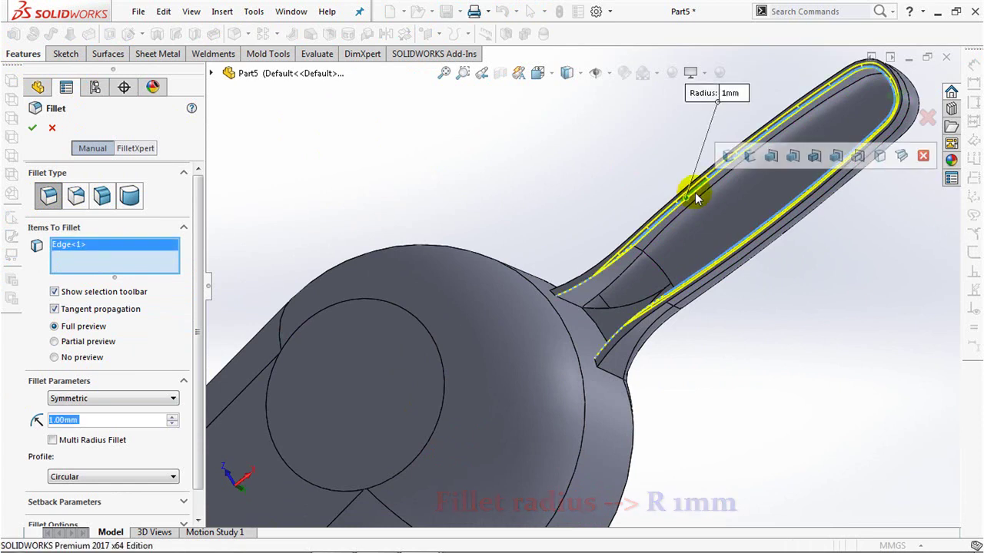
{"action": "left_click", "coordinate": [589, 277]}
{"action": "left_click", "coordinate": [623, 339]}
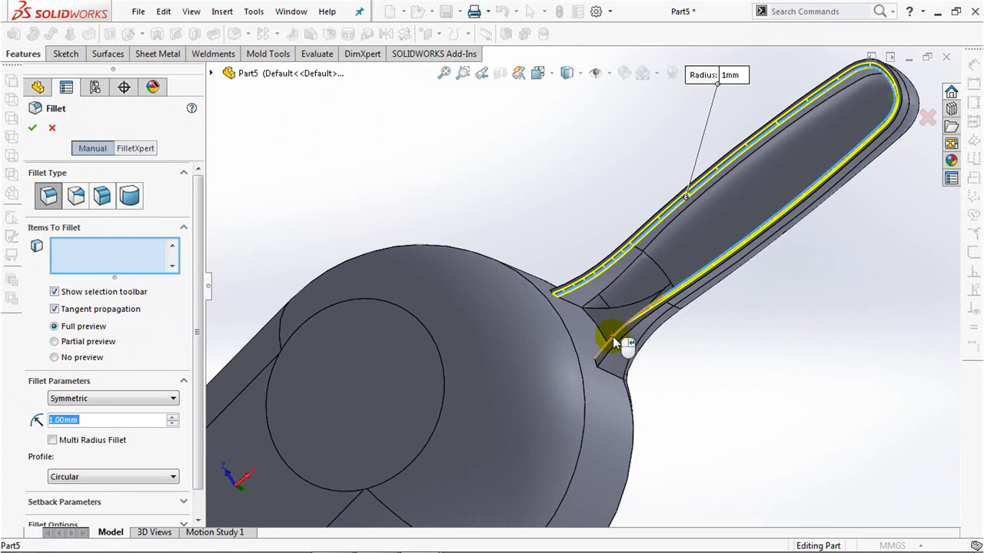
{"action": "left_click", "coordinate": [751, 249]}
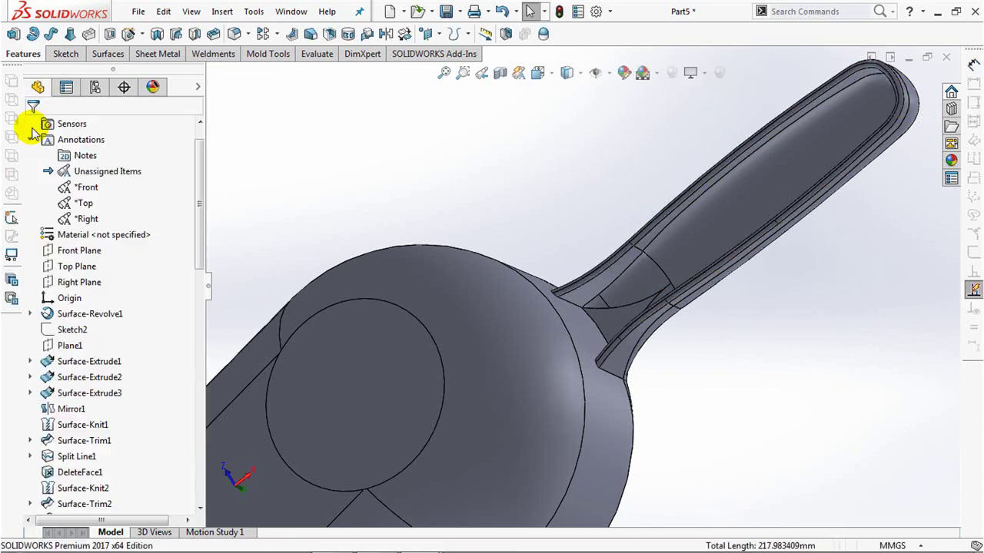
Start a Top Plane sketch and draw a centerline along the handle from neck to tip
{"action": "key", "text": "ctrl+5"}
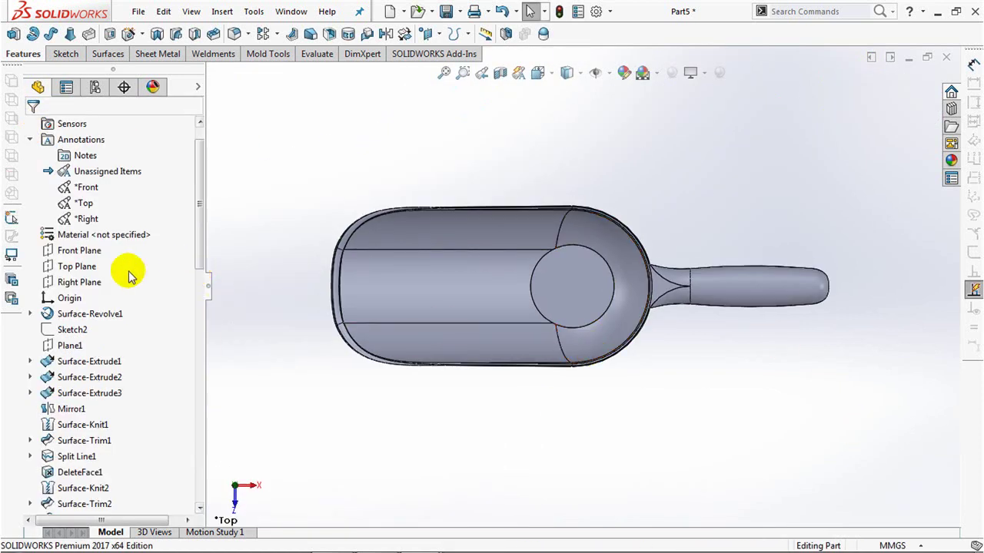
{"action": "left_click", "coordinate": [69, 266]}
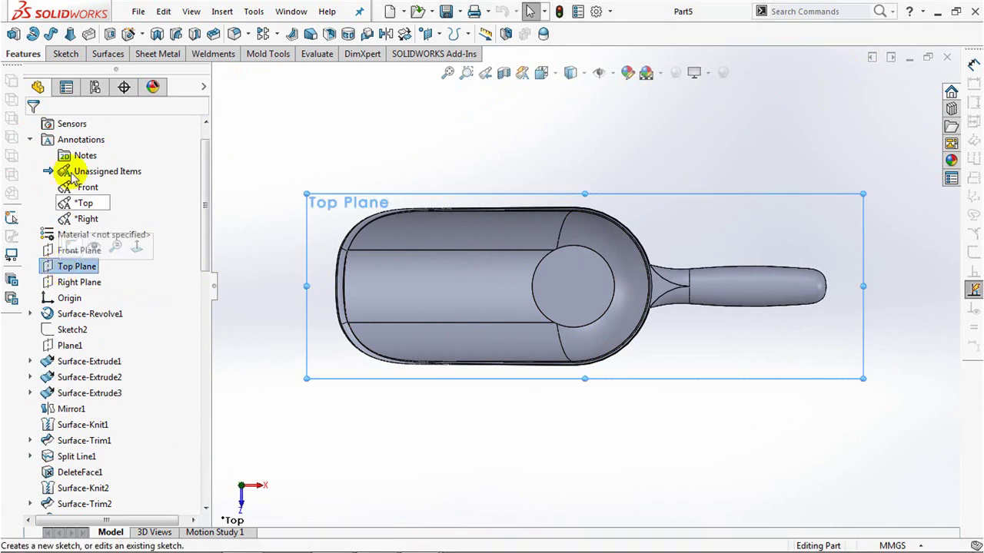
{"action": "left_click", "coordinate": [91, 33]}
{"action": "left_click", "coordinate": [81, 34]}
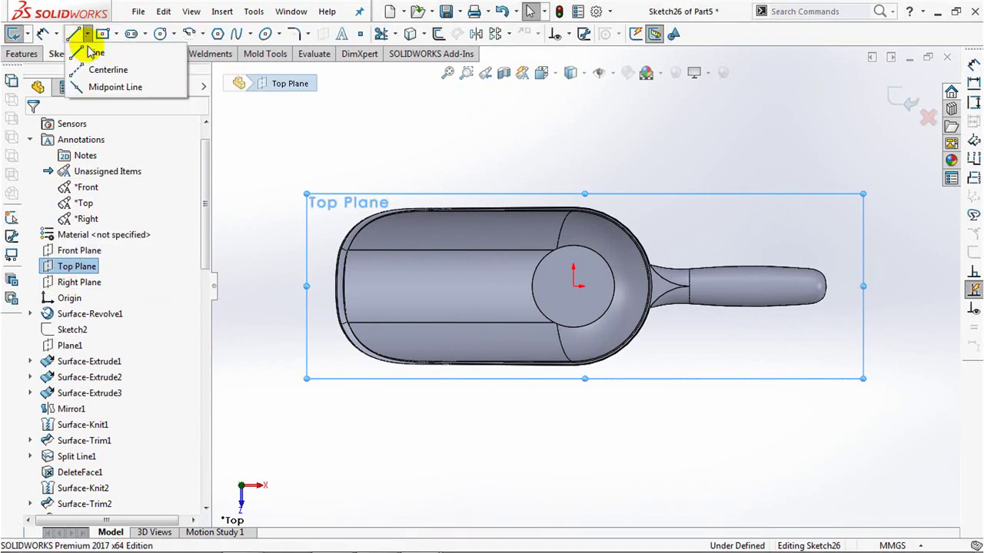
{"action": "left_click", "coordinate": [103, 66]}
{"action": "left_click", "coordinate": [689, 289]}
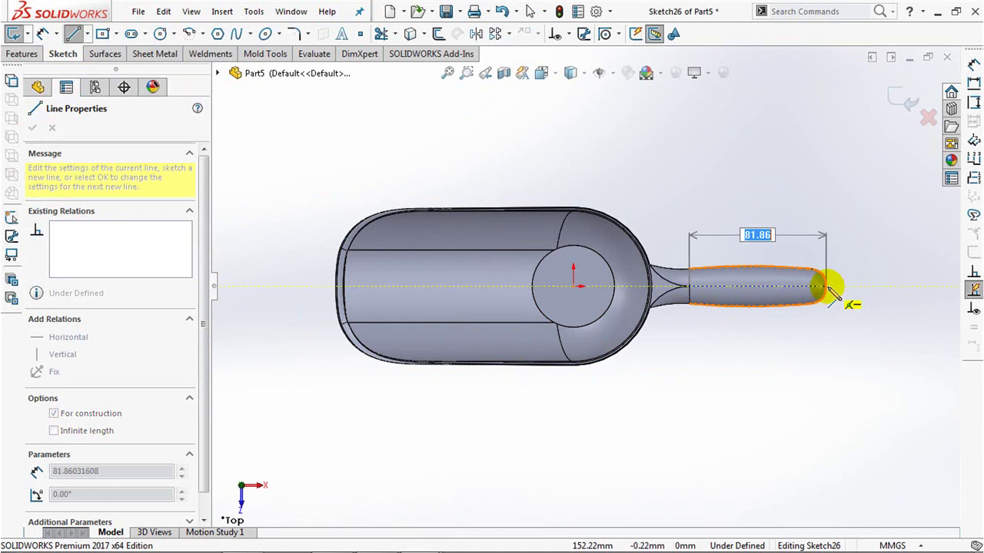
{"action": "left_click", "coordinate": [826, 286]}
{"action": "right_click", "coordinate": [836, 298]}
{"action": "left_click", "coordinate": [841, 303]}
Zoom in on the handle and draw a small centre-point quarter arc on the centerline
{"action": "left_click", "coordinate": [466, 73]}
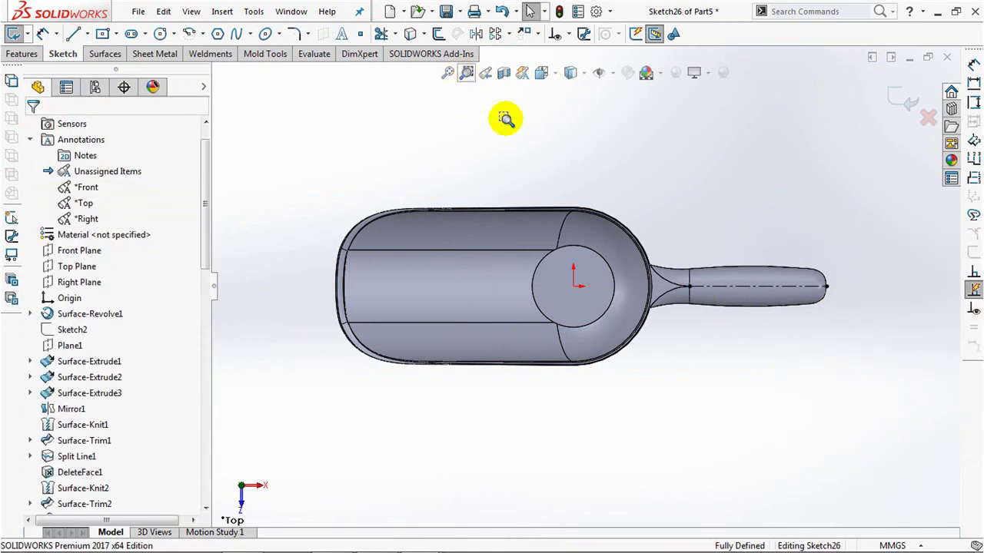
{"action": "left_click_drag", "start_coordinate": [741, 308], "coordinate": [846, 332]}
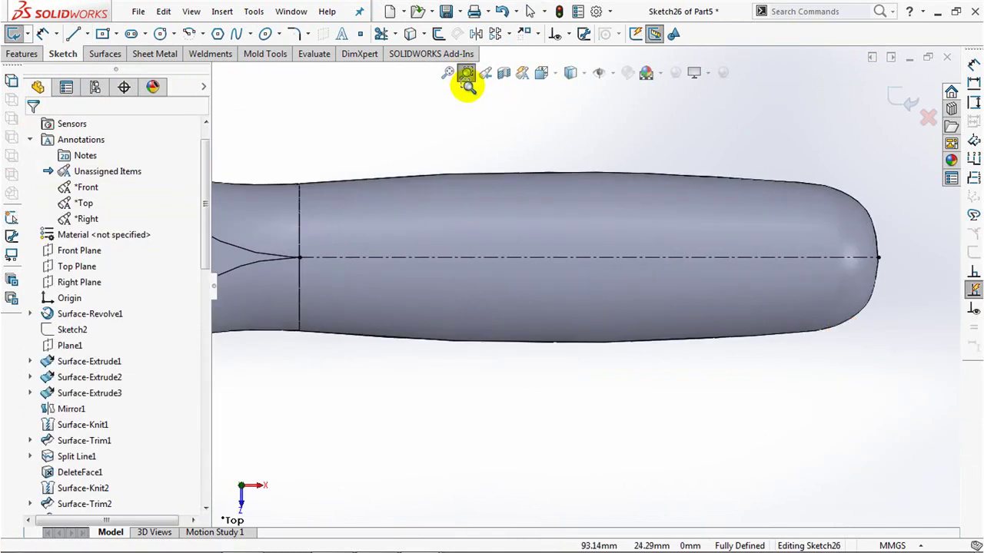
{"action": "left_click", "coordinate": [199, 33]}
{"action": "left_click", "coordinate": [223, 48]}
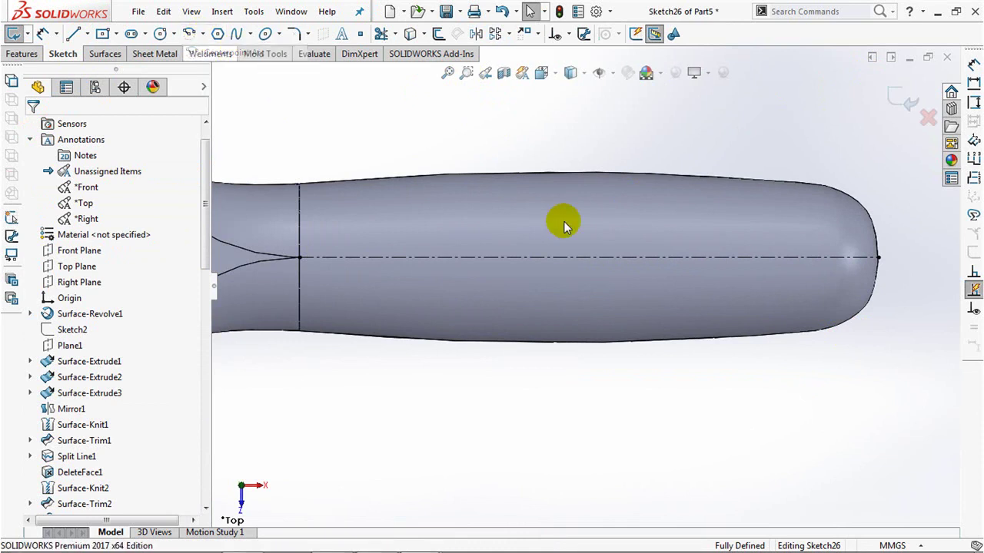
{"action": "left_click", "coordinate": [735, 258]}
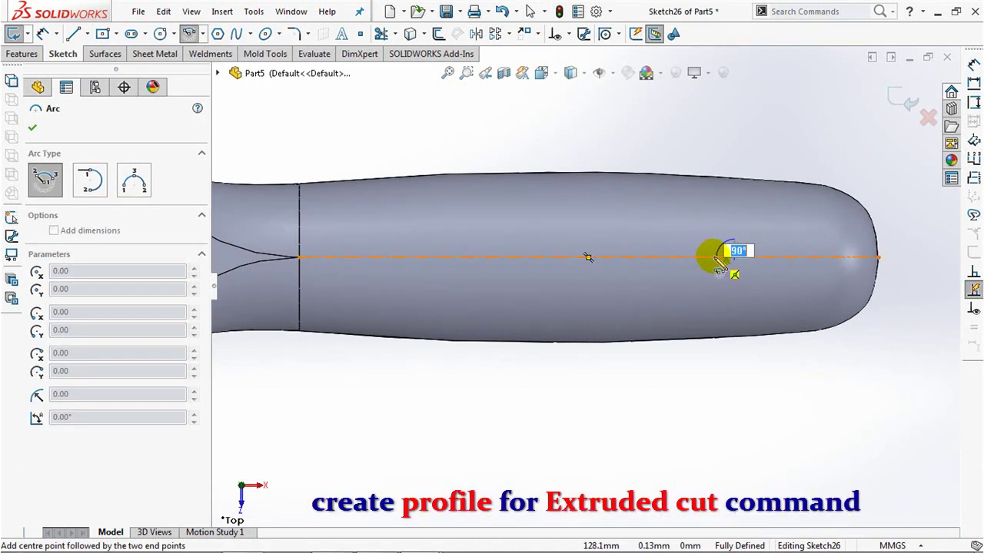
{"action": "left_click", "coordinate": [716, 257]}
{"action": "right_click", "coordinate": [715, 259]}
{"action": "left_click", "coordinate": [749, 266]}
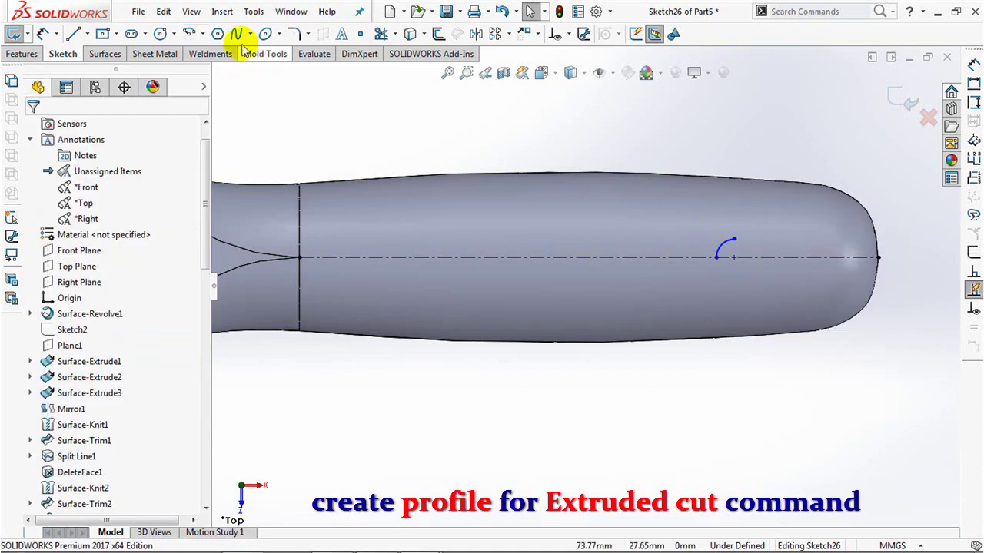
Draw a larger centre-point quarter arc near the handle tip
{"action": "left_click", "coordinate": [188, 35]}
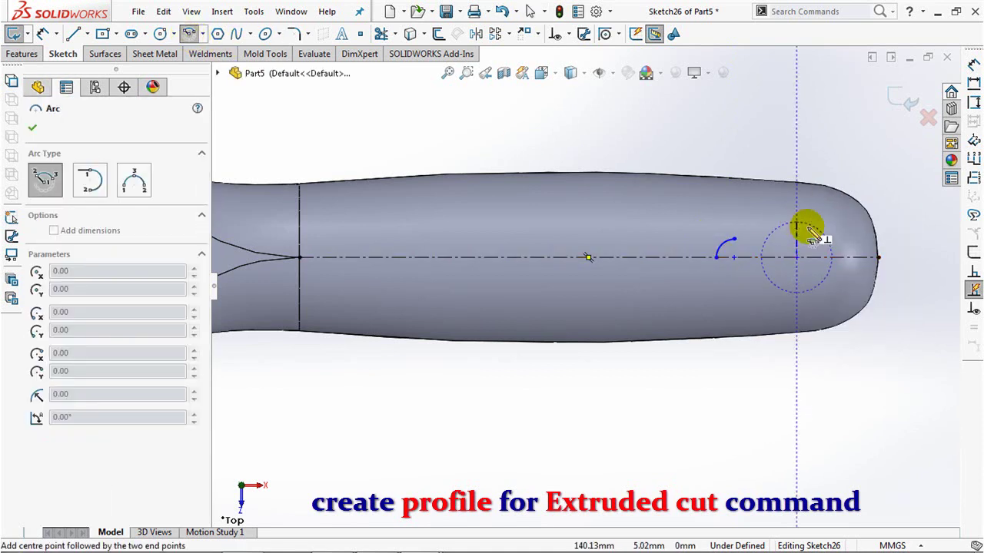
{"action": "left_click", "coordinate": [797, 222]}
{"action": "left_click", "coordinate": [833, 257]}
{"action": "right_click", "coordinate": [832, 259]}
{"action": "left_click", "coordinate": [841, 269]}
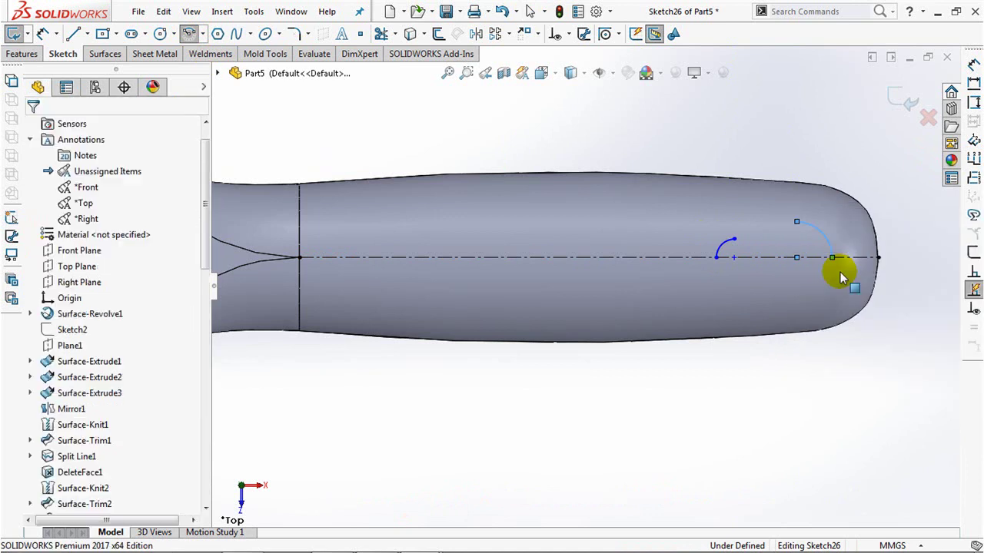
Connect the two arcs with a line tangent to both
{"action": "left_click", "coordinate": [73, 33]}
{"action": "left_click", "coordinate": [734, 239]}
{"action": "left_click", "coordinate": [797, 222]}
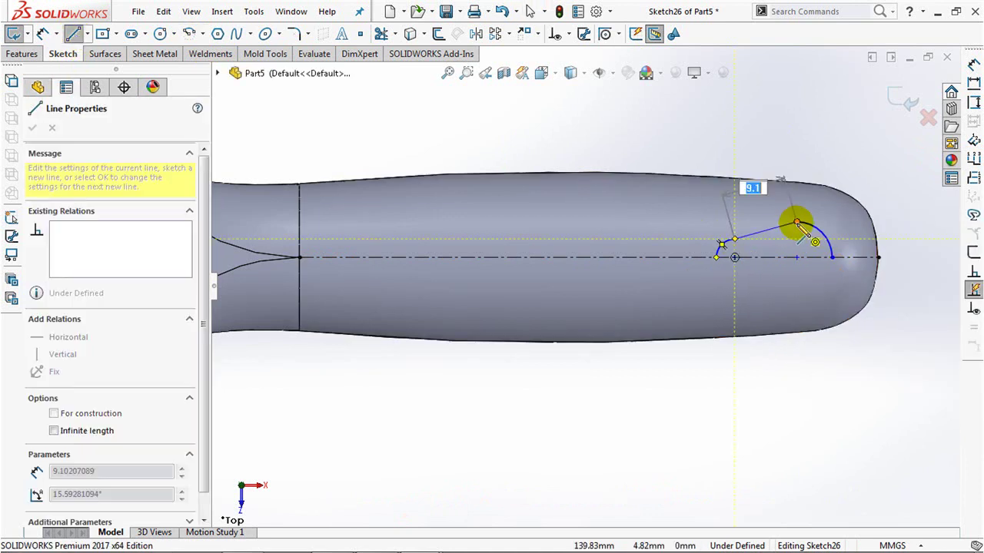
{"action": "right_click", "coordinate": [795, 221]}
{"action": "left_click", "coordinate": [808, 237]}
{"action": "left_click", "coordinate": [569, 34]}
{"action": "left_click", "coordinate": [600, 68]}
{"action": "left_click", "coordinate": [779, 227]}
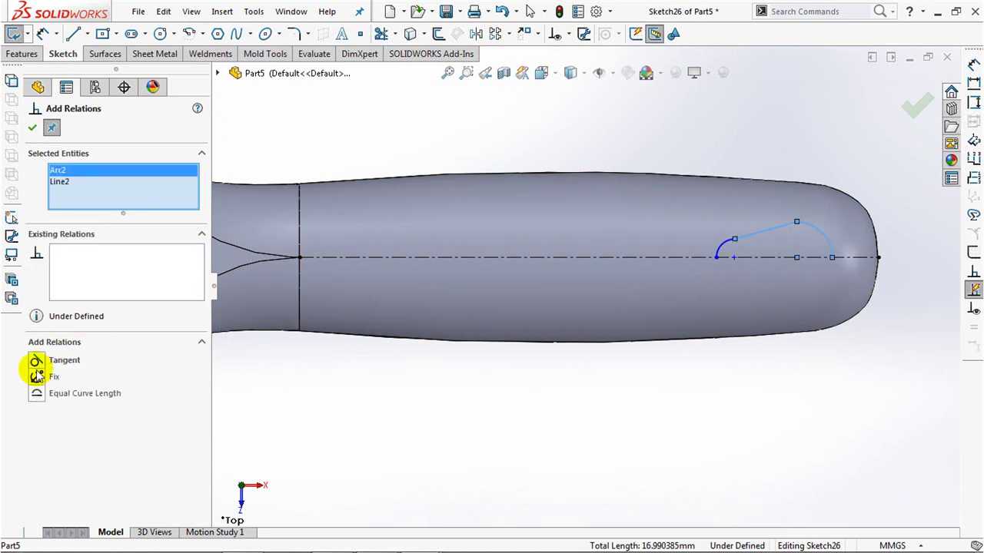
{"action": "left_click", "coordinate": [738, 240]}
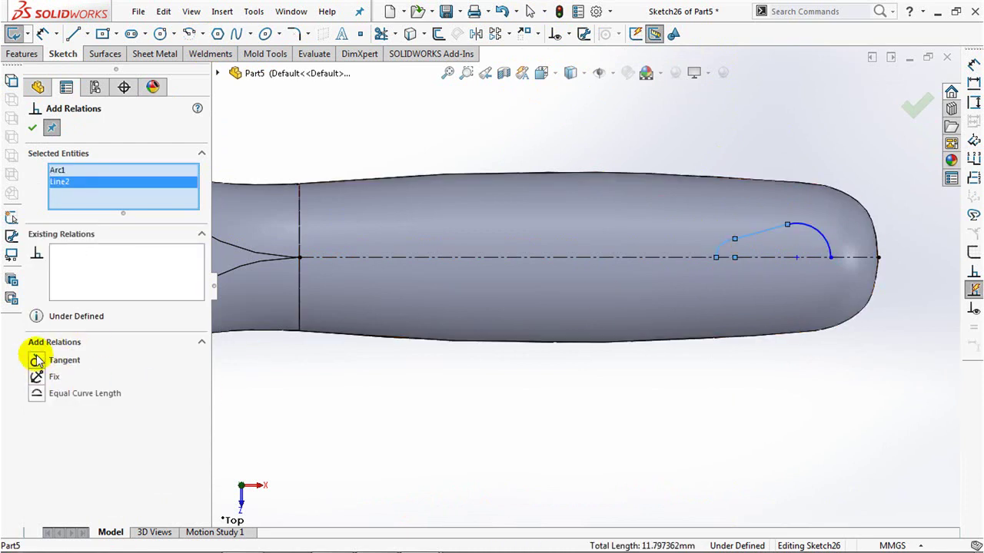
{"action": "left_click", "coordinate": [32, 127]}
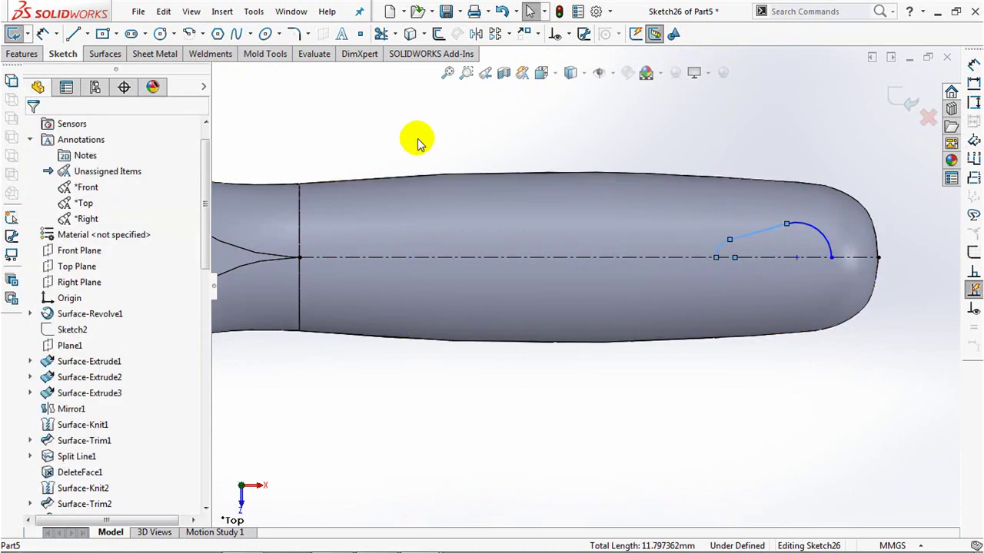
Dimension the small arc radius 1.5 mm and the larger arc radius 3.5 mm
{"action": "left_click", "coordinate": [723, 252]}
{"action": "left_click", "coordinate": [688, 234]}
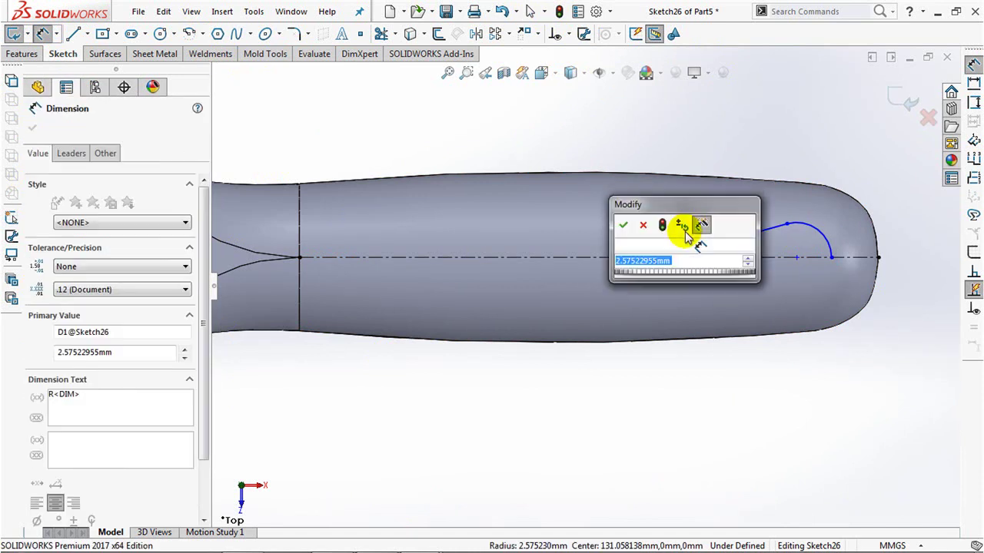
{"action": "type", "text": "1.5"}
{"action": "left_click", "coordinate": [623, 224]}
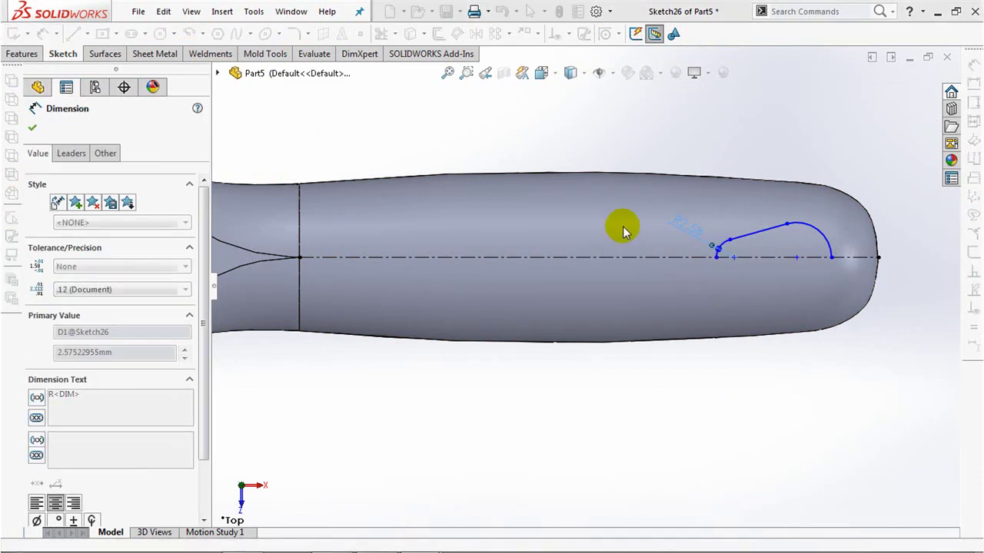
{"action": "left_click", "coordinate": [816, 242]}
{"action": "left_click", "coordinate": [828, 218]}
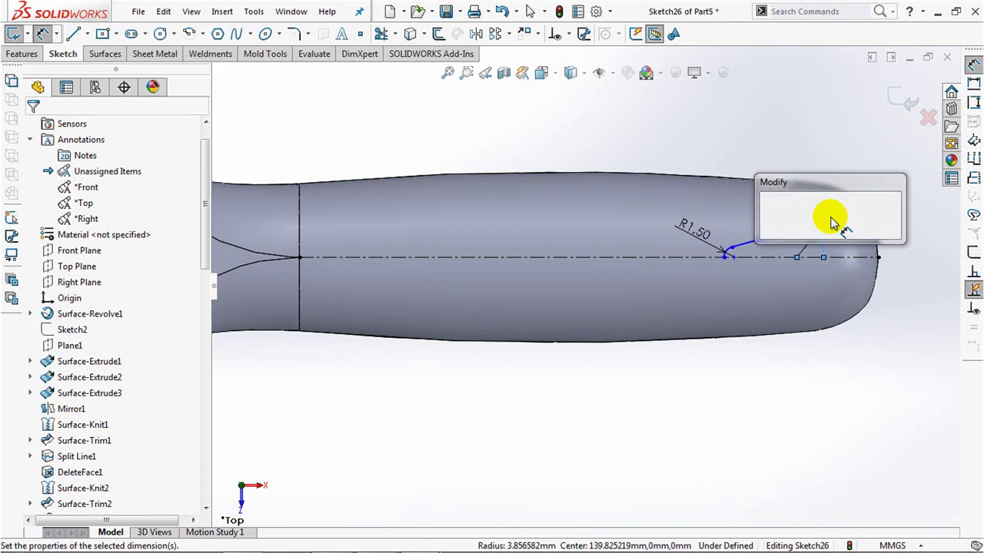
{"action": "type", "text": "3.5"}
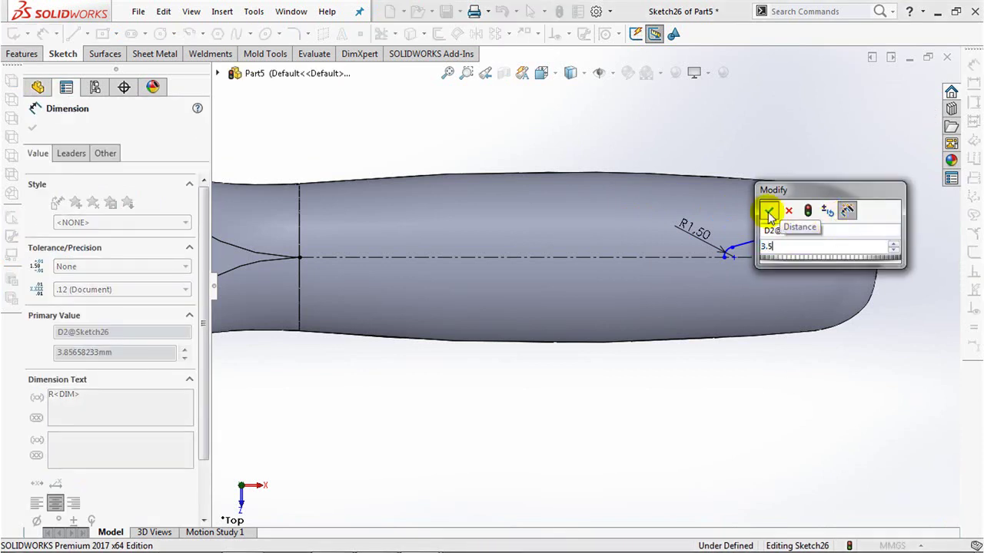
{"action": "left_click", "coordinate": [770, 210]}
Mirror the small arc, line and larger arc across the centerline to close the teardrop
{"action": "scroll", "coordinate": [788, 258], "scroll_direction": "down", "scroll_amount": 2}
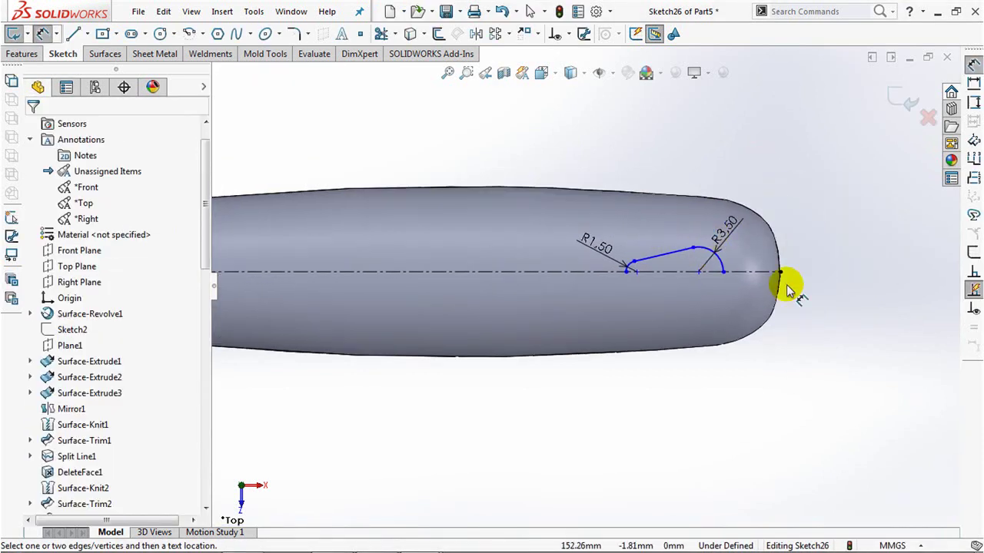
{"action": "scroll", "coordinate": [830, 272], "scroll_direction": "down", "scroll_amount": 1}
{"action": "middle_click_drag", "start_coordinate": [830, 272], "coordinate": [717, 279], "text": "ctrl"}
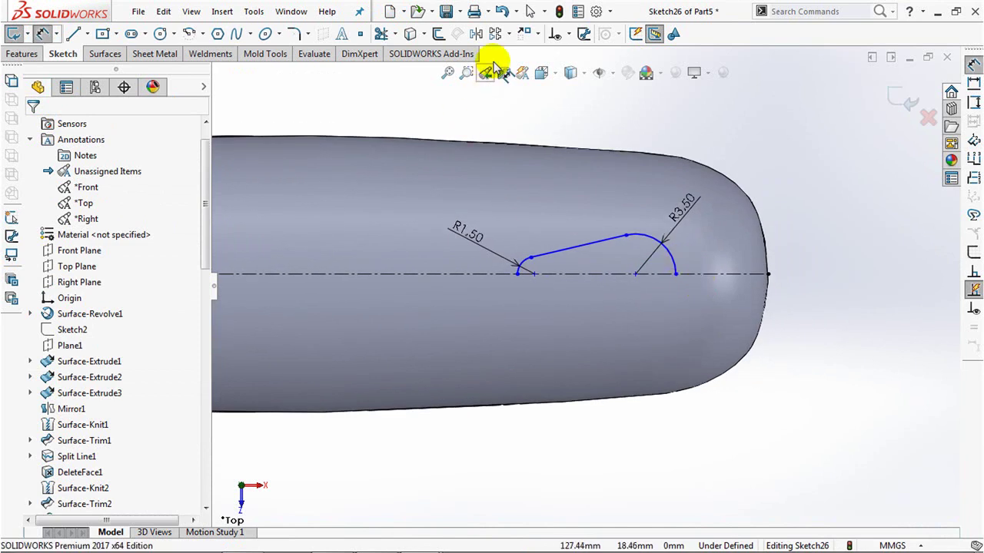
{"action": "left_click", "coordinate": [475, 33]}
{"action": "left_click", "coordinate": [562, 253]}
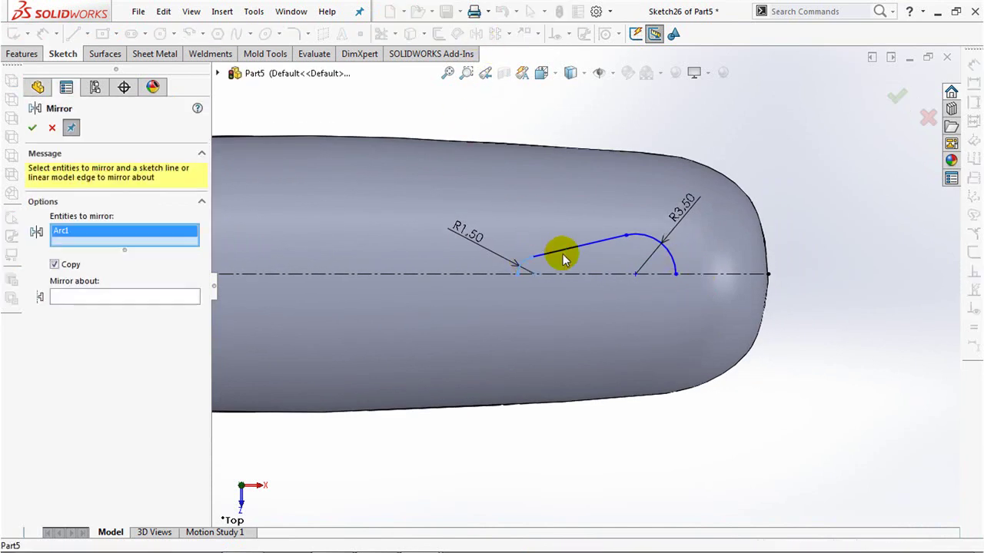
{"action": "left_click", "coordinate": [615, 248]}
{"action": "left_click", "coordinate": [639, 235]}
{"action": "left_click", "coordinate": [607, 274]}
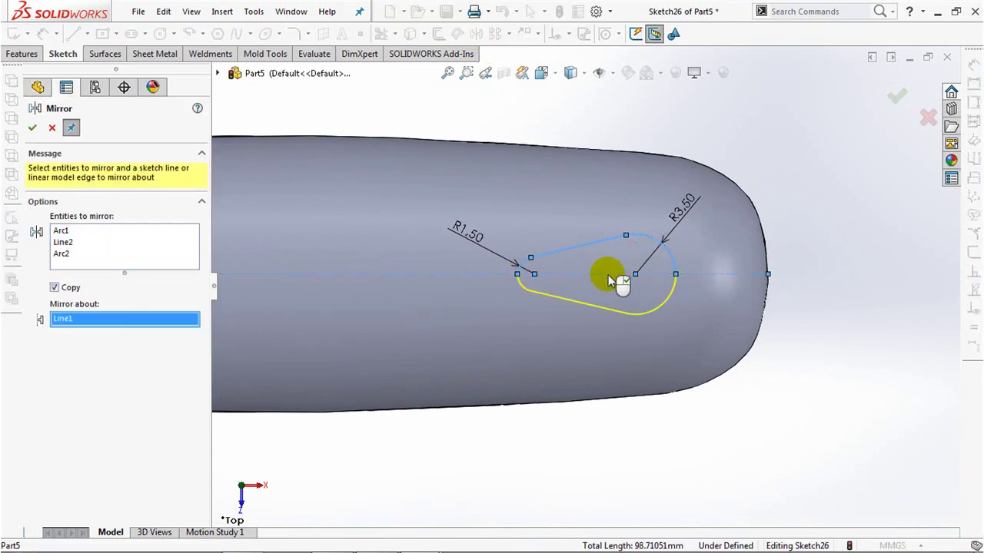
{"action": "right_click", "coordinate": [608, 275]}
{"action": "left_click", "coordinate": [32, 127]}
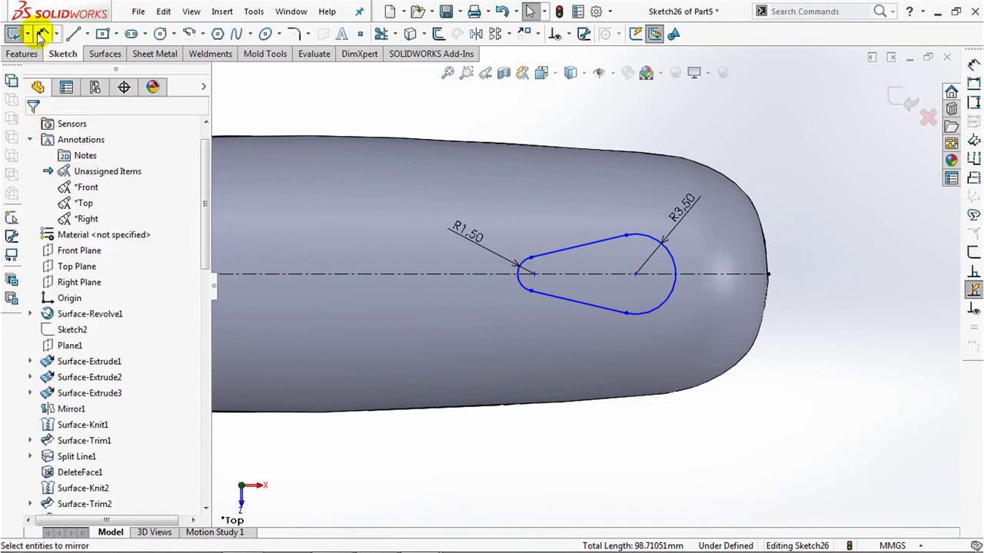
Dimension the spacing between the two arcs and set it to 12 mm
{"action": "left_click", "coordinate": [666, 291]}
{"action": "left_click", "coordinate": [517, 277]}
{"action": "left_click", "coordinate": [540, 125]}
{"action": "key", "text": "Return"}
{"action": "left_click", "coordinate": [71, 153]}
{"action": "left_click_drag", "start_coordinate": [202, 274], "coordinate": [206, 387]}
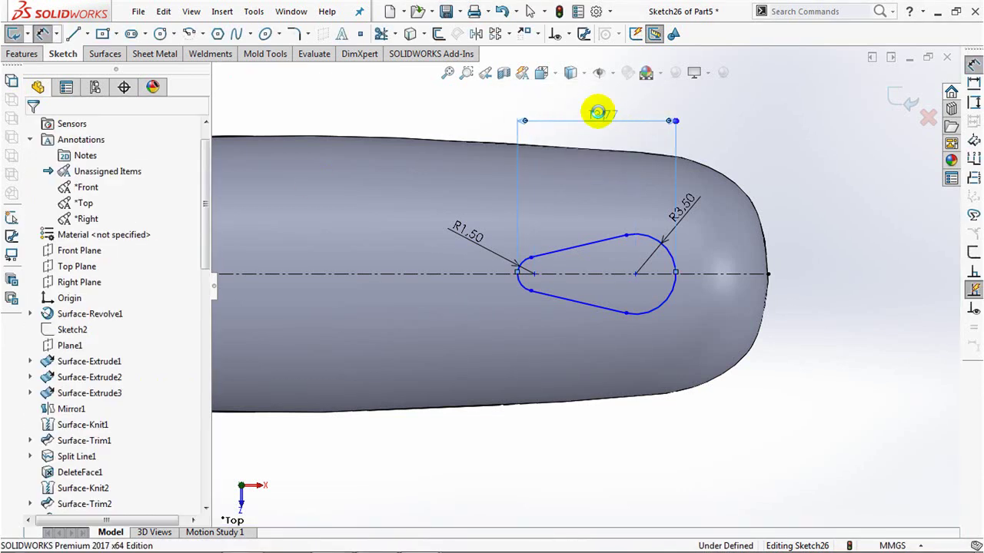
{"action": "double_click", "coordinate": [599, 119]}
{"action": "type", "text": "12"}
{"action": "left_click", "coordinate": [536, 109]}
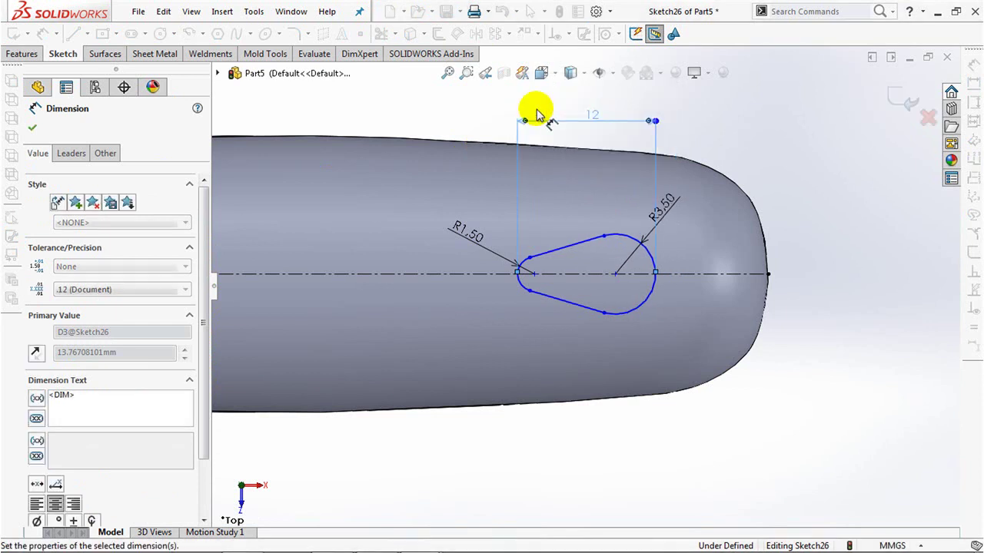
Dimension the larger arc 8 mm from the handle tip and exit the sketch
{"action": "left_click", "coordinate": [767, 274]}
{"action": "left_click", "coordinate": [652, 279]}
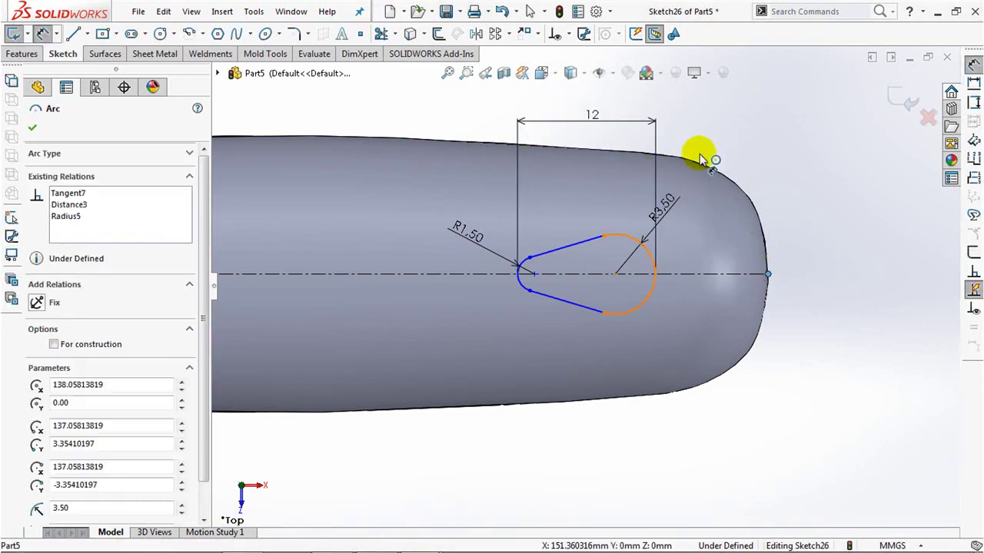
{"action": "left_click", "coordinate": [709, 128]}
{"action": "left_click", "coordinate": [652, 116]}
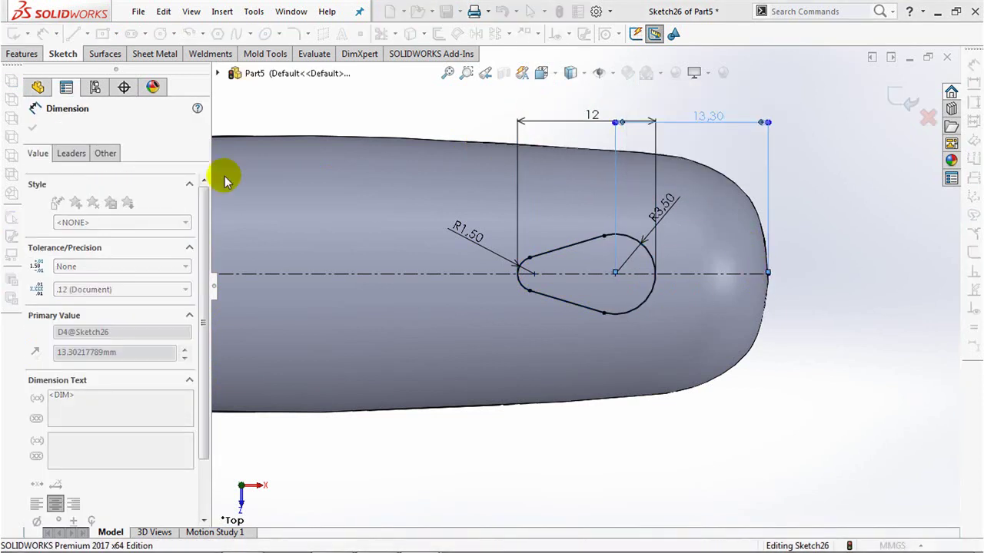
{"action": "scroll", "coordinate": [143, 475], "scroll_direction": "down", "scroll_amount": 2}
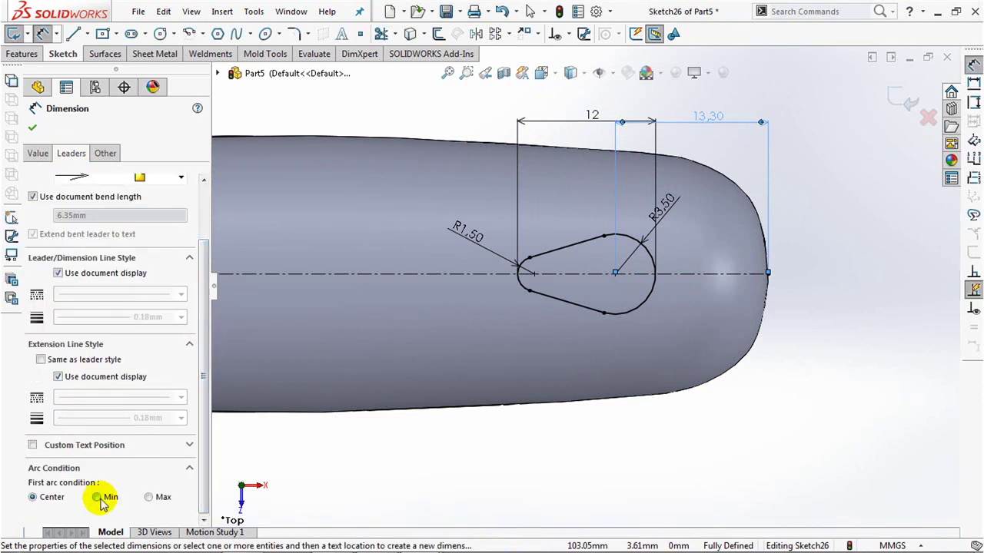
{"action": "double_click", "coordinate": [723, 118]}
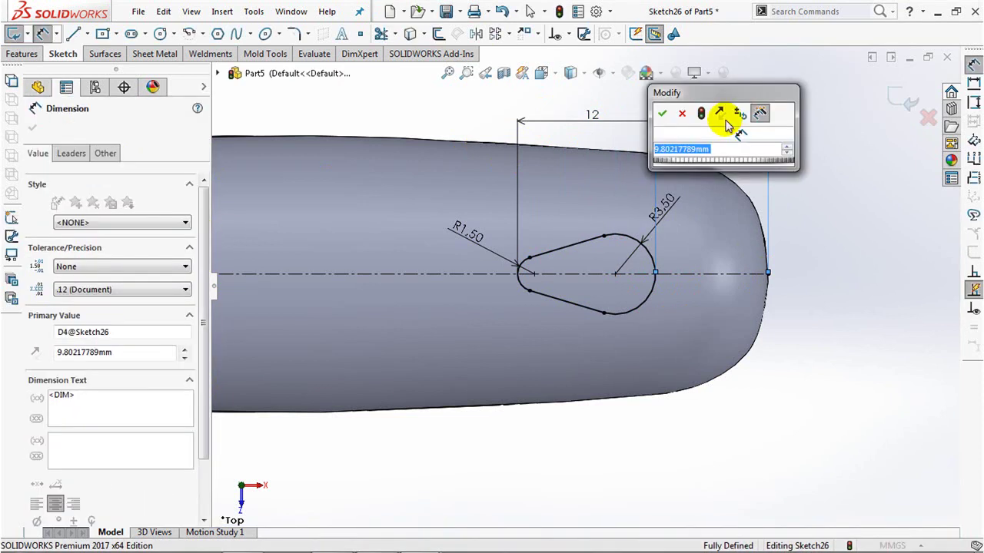
{"action": "type", "text": "8"}
{"action": "left_click", "coordinate": [662, 114]}
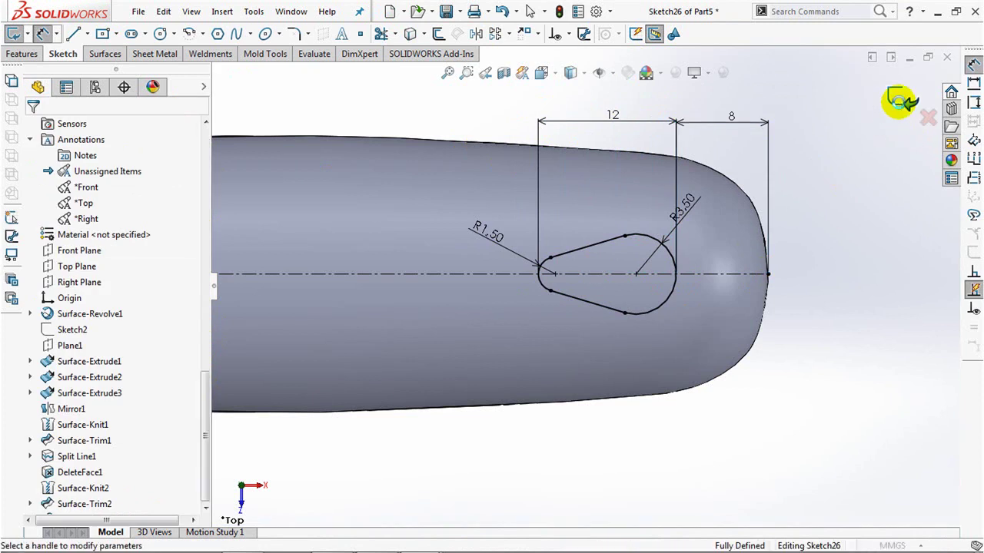
{"action": "left_click", "coordinate": [901, 101]}
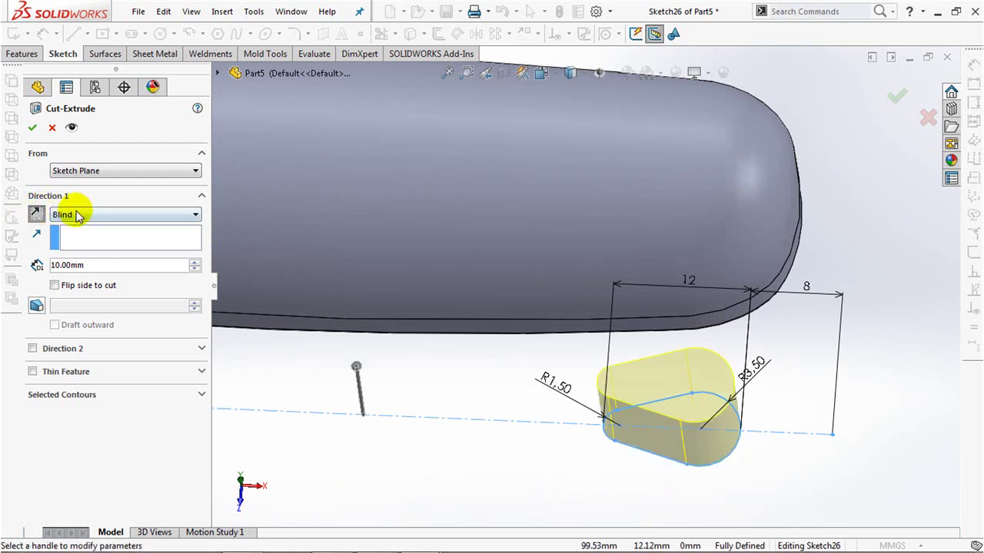
Cut-extrude the teardrop sketch Through All to make the hang hole
{"action": "left_click", "coordinate": [71, 215]}
{"action": "left_click", "coordinate": [77, 232]}
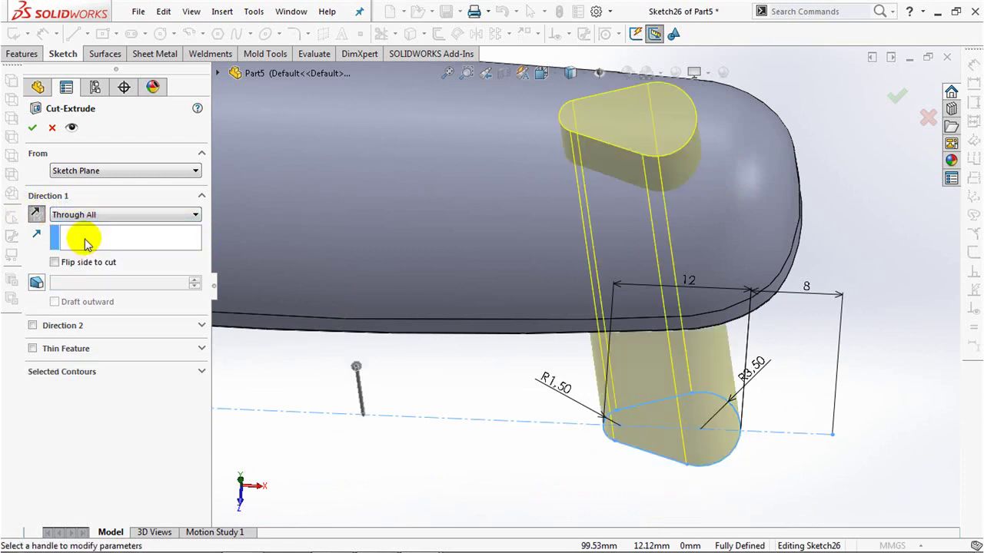
{"action": "left_click", "coordinate": [32, 130]}
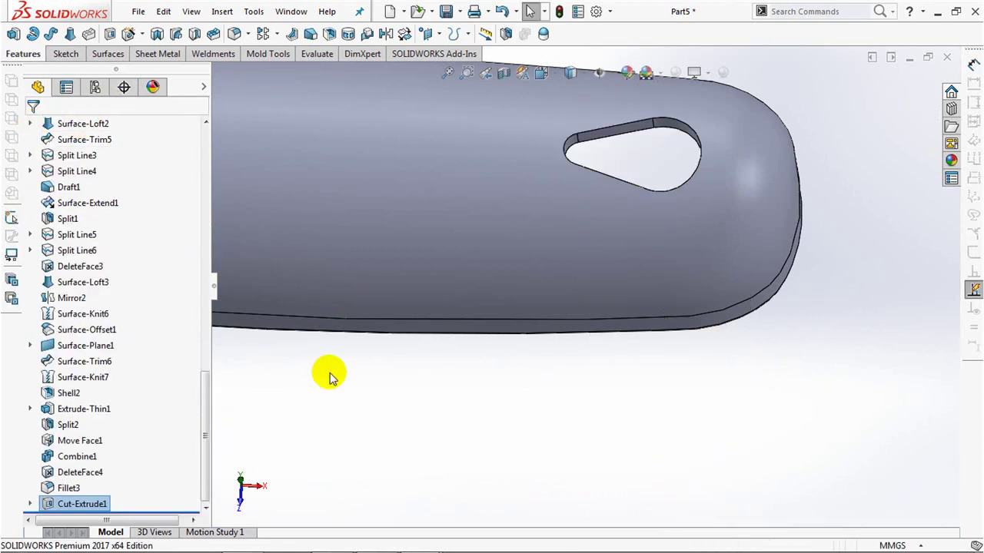
Round the hang hole's edge with a 1 mm constant-size fillet
{"action": "left_click", "coordinate": [234, 33]}
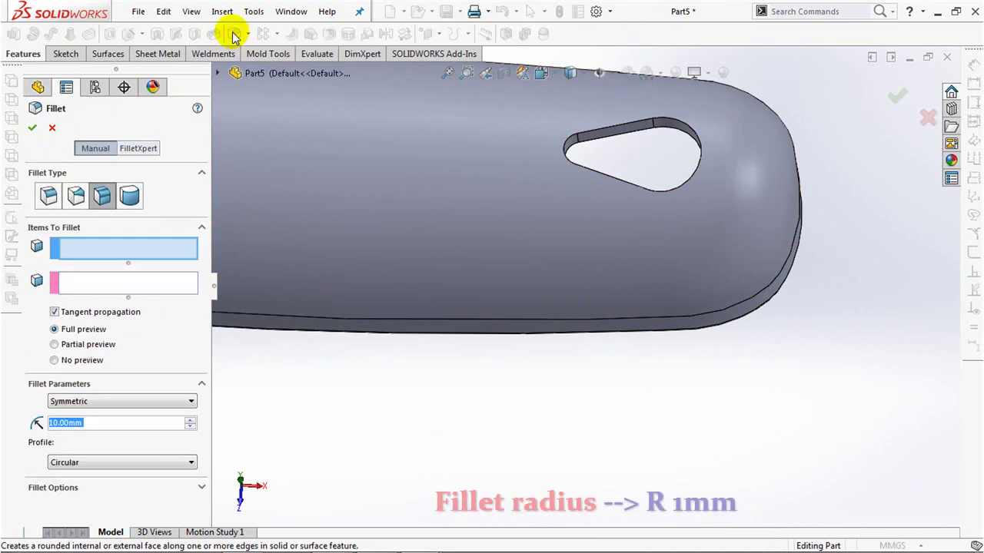
{"action": "left_click", "coordinate": [42, 200]}
{"action": "type", "text": "1"}
{"action": "key", "text": "Return"}
{"action": "left_click", "coordinate": [621, 129]}
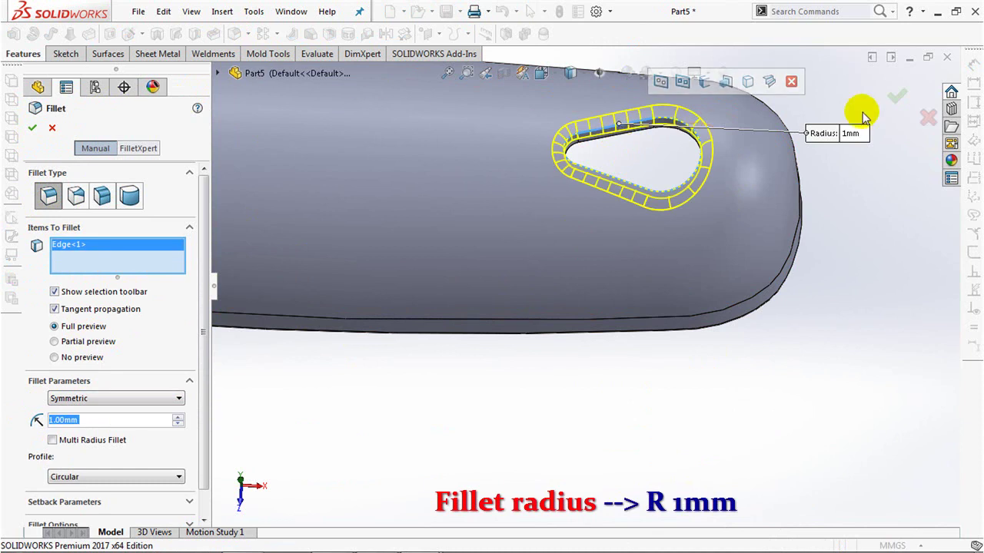
{"action": "left_click", "coordinate": [891, 96]}
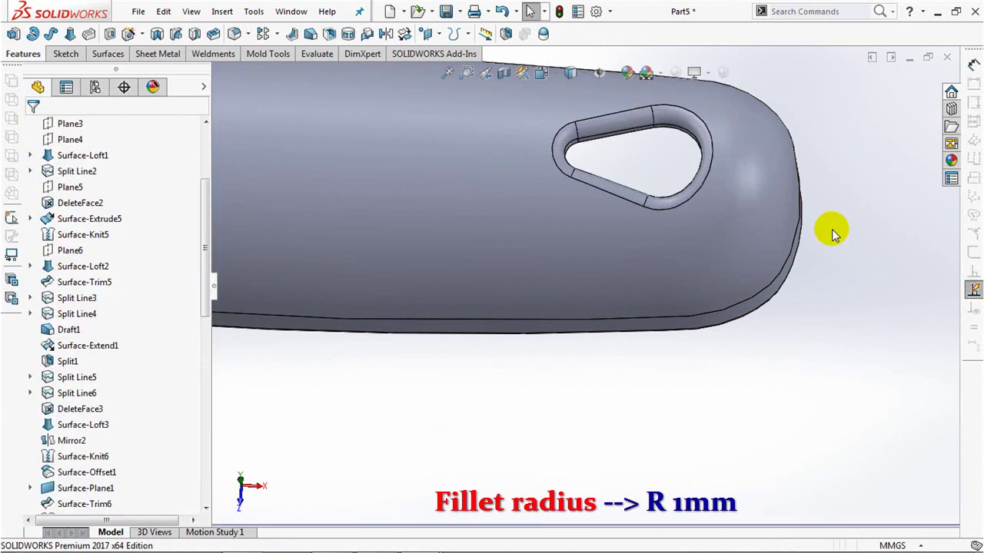
{"action": "scroll", "coordinate": [817, 270], "scroll_direction": "up", "scroll_amount": 3}
{"action": "mouse_move", "coordinate": [529, 344]}
{"action": "middle_mouse_down"}
{"action": "mouse_move", "coordinate": [702, 347]}
{"action": "mouse_move", "coordinate": [689, 379]}
{"action": "middle_mouse_up"}
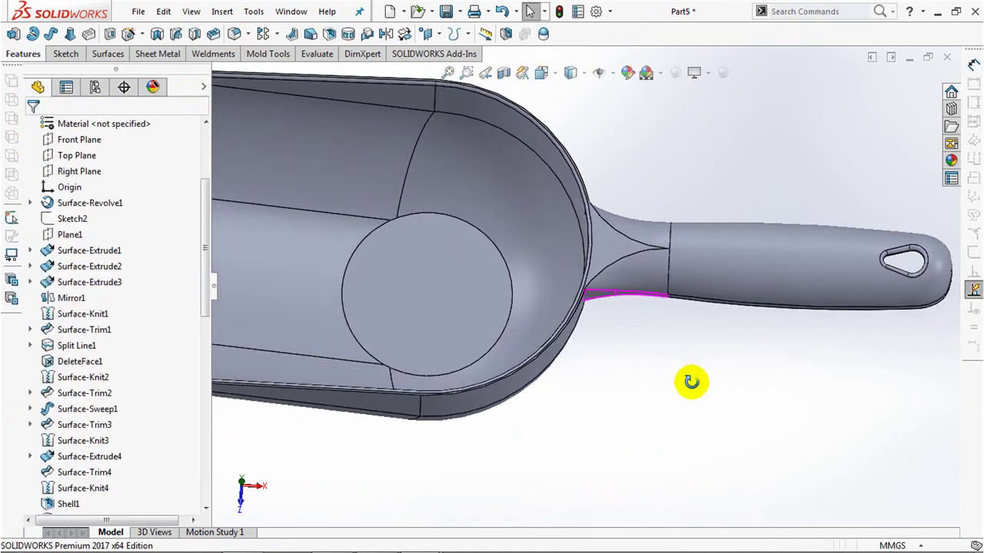
Add a 2 mm face fillet between the bowl's inner circular bottom and its walls
{"action": "left_click", "coordinate": [235, 33]}
{"action": "left_click", "coordinate": [101, 200]}
{"action": "type", "text": "2"}
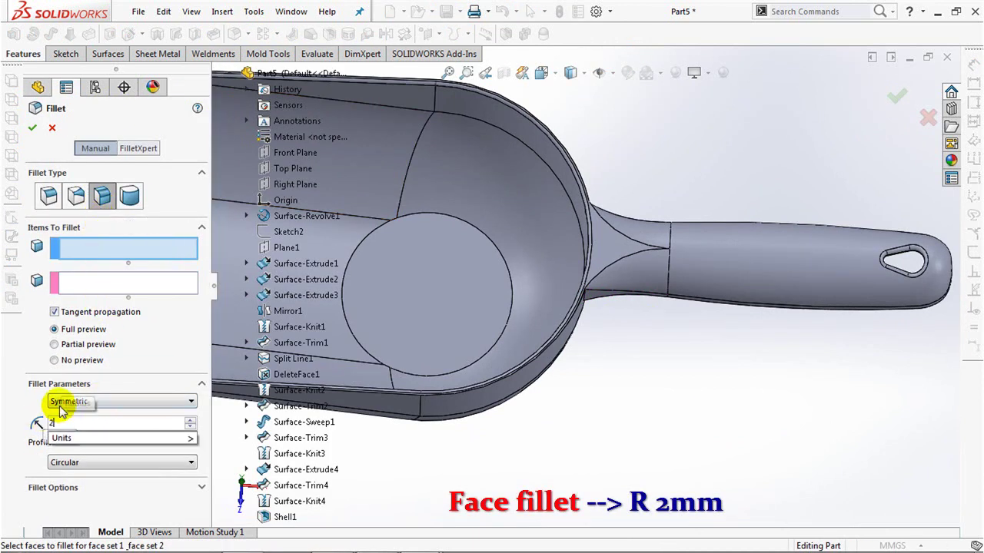
{"action": "left_click", "coordinate": [436, 260]}
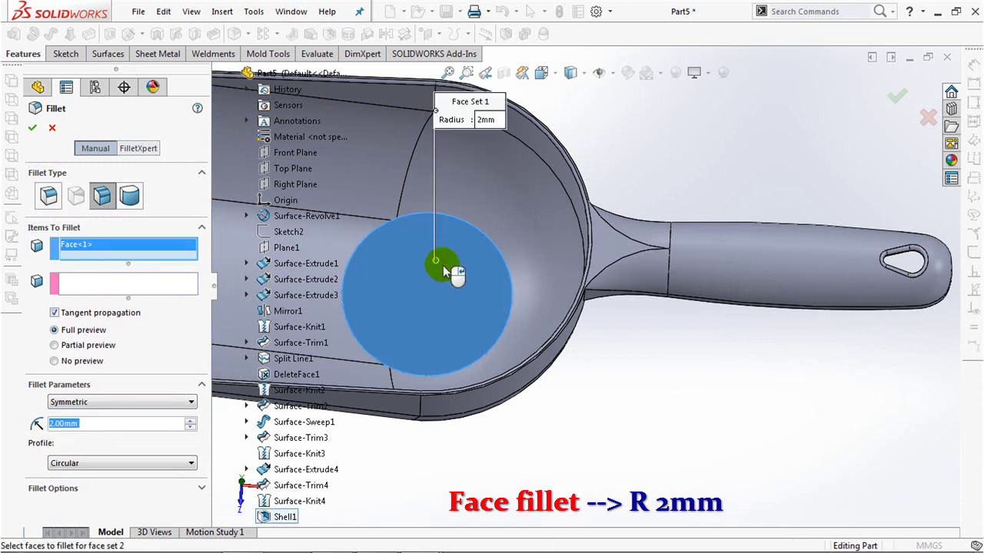
{"action": "left_click", "coordinate": [430, 288]}
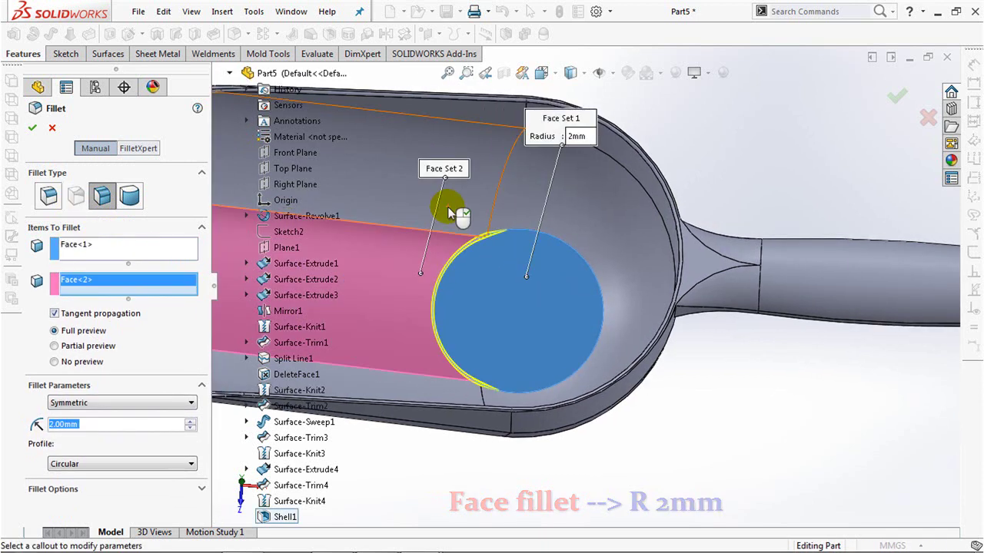
{"action": "left_click", "coordinate": [447, 207]}
{"action": "left_click", "coordinate": [582, 236]}
{"action": "left_click", "coordinate": [461, 394]}
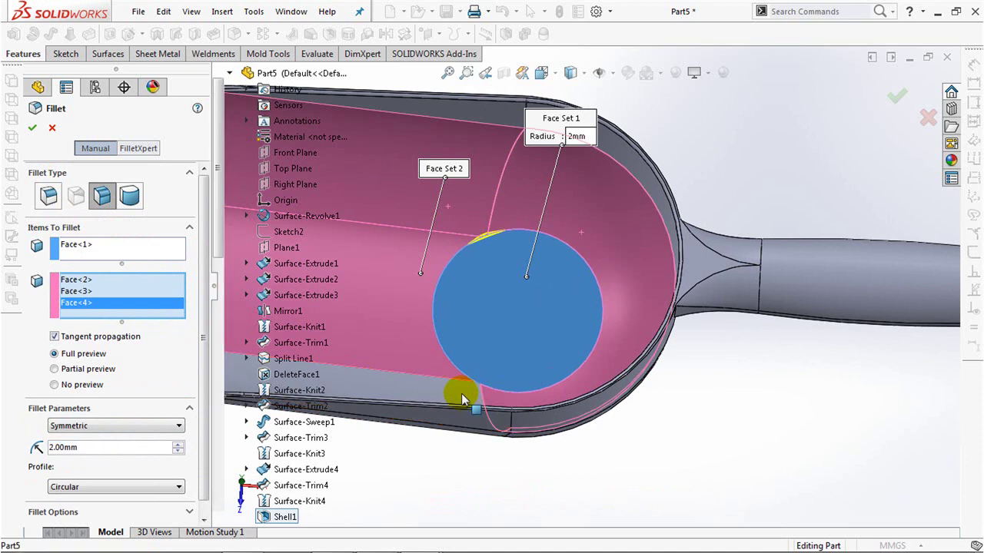
{"action": "left_click", "coordinate": [31, 129]}
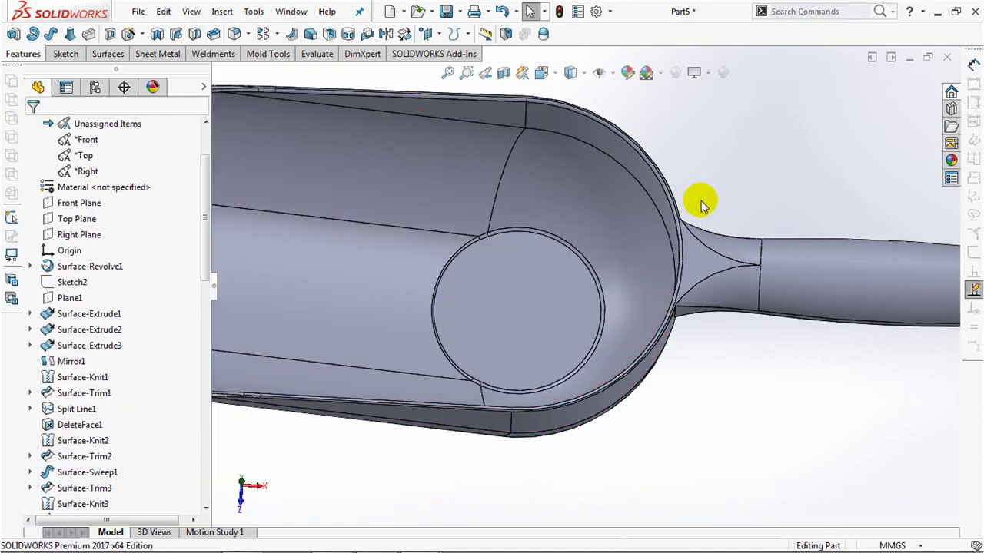
Add a 7 mm face fillet between the outer circular bottom and the surrounding outer faces
{"action": "key", "text": "f"}
{"action": "mouse_move", "coordinate": [683, 307]}
{"action": "middle_mouse_down"}
{"action": "mouse_move", "coordinate": [605, 164]}
{"action": "mouse_move", "coordinate": [637, 340]}
{"action": "middle_mouse_up"}
{"action": "scroll", "coordinate": [610, 169], "scroll_direction": "down", "scroll_amount": 3}
{"action": "scroll", "coordinate": [637, 340], "scroll_direction": "down", "scroll_amount": 1}
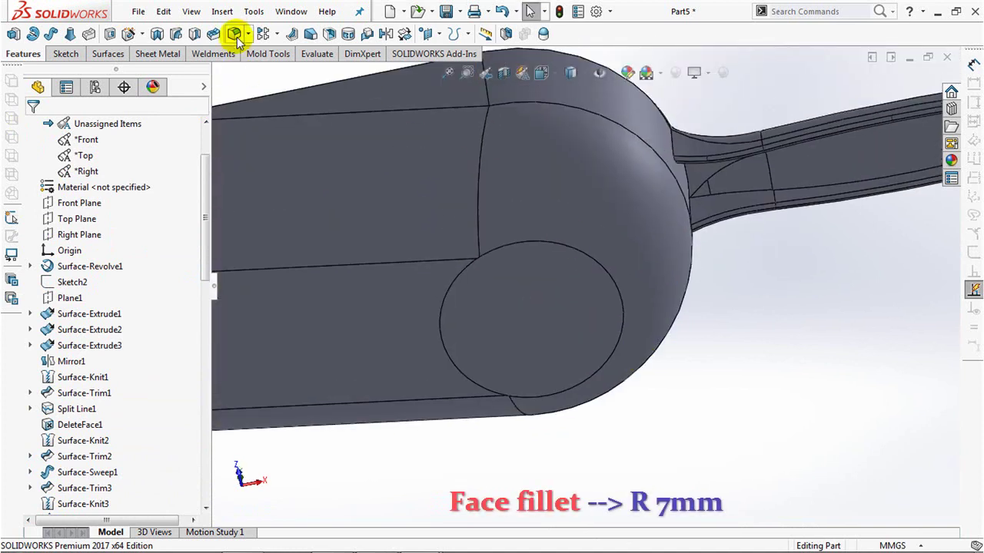
{"action": "double_click", "coordinate": [81, 422]}
{"action": "type", "text": "7.00mm"}
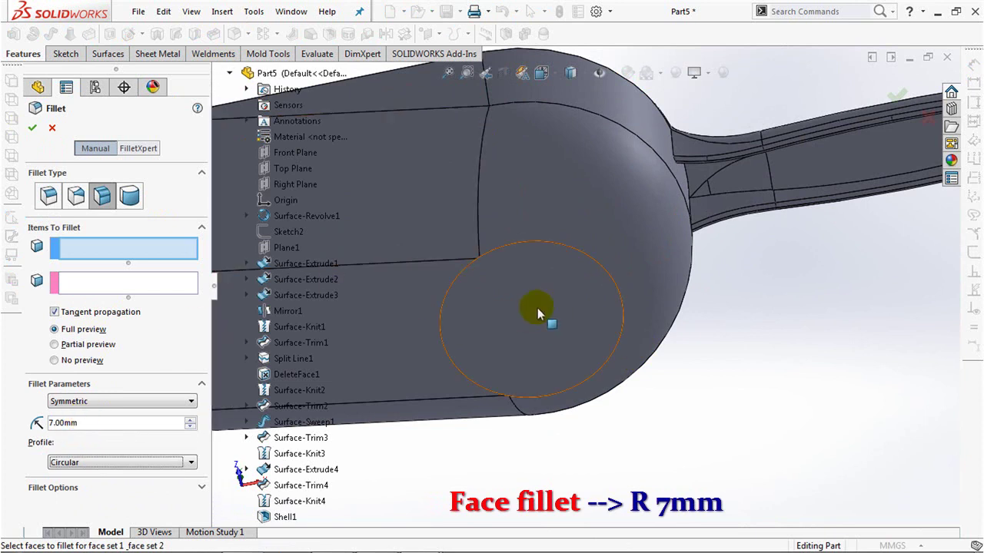
{"action": "left_click", "coordinate": [537, 313]}
{"action": "left_click", "coordinate": [132, 284]}
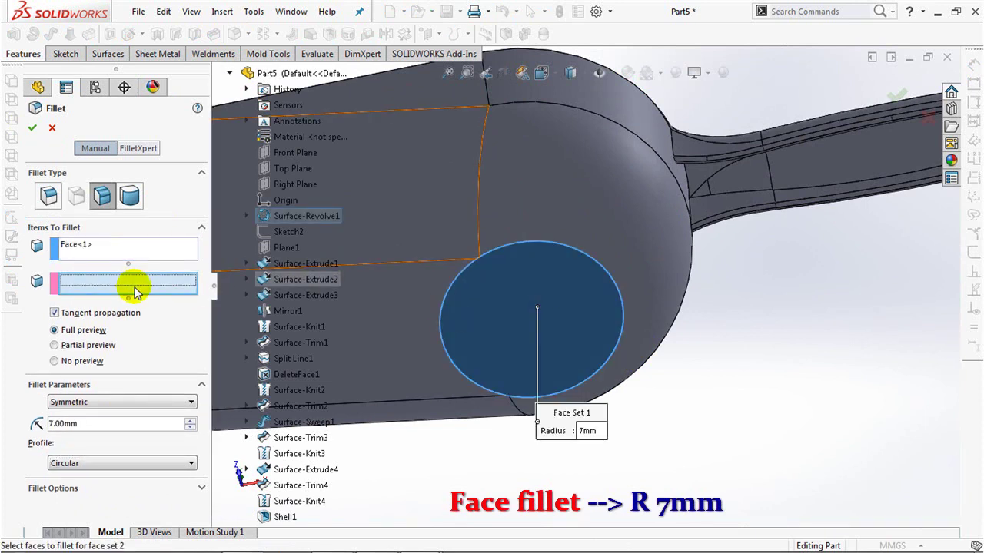
{"action": "left_click", "coordinate": [656, 265]}
{"action": "left_click", "coordinate": [428, 203]}
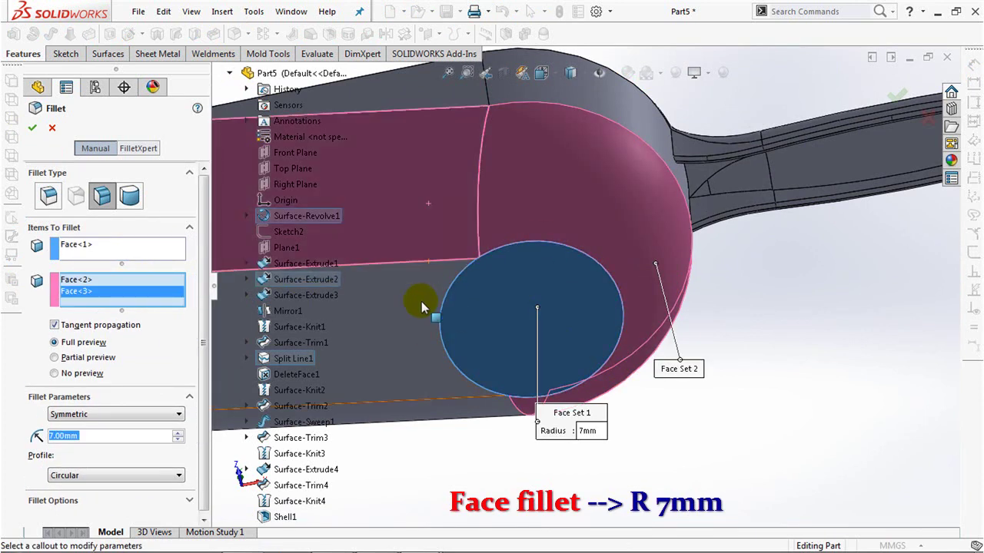
{"action": "left_click", "coordinate": [421, 301]}
{"action": "left_click", "coordinate": [492, 418]}
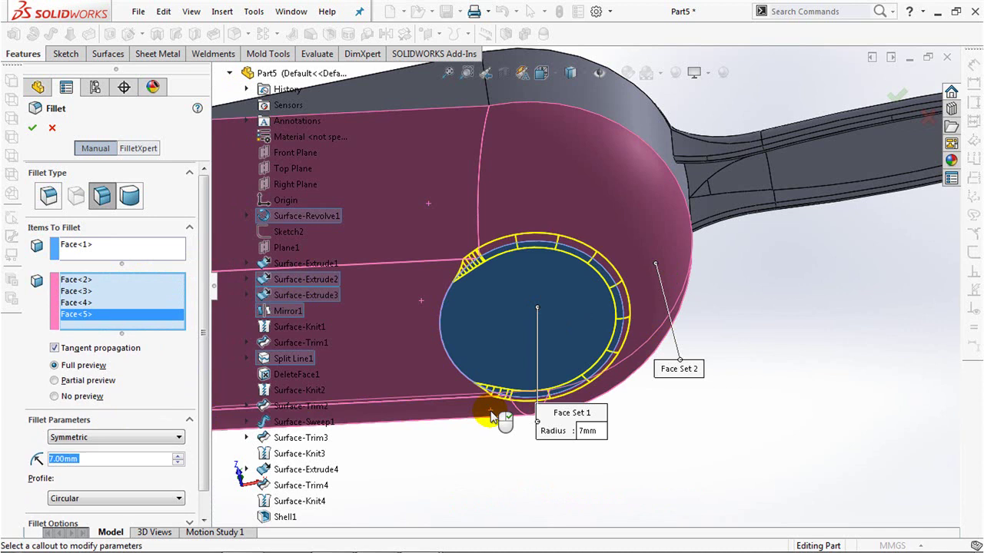
{"action": "left_click", "coordinate": [31, 128]}
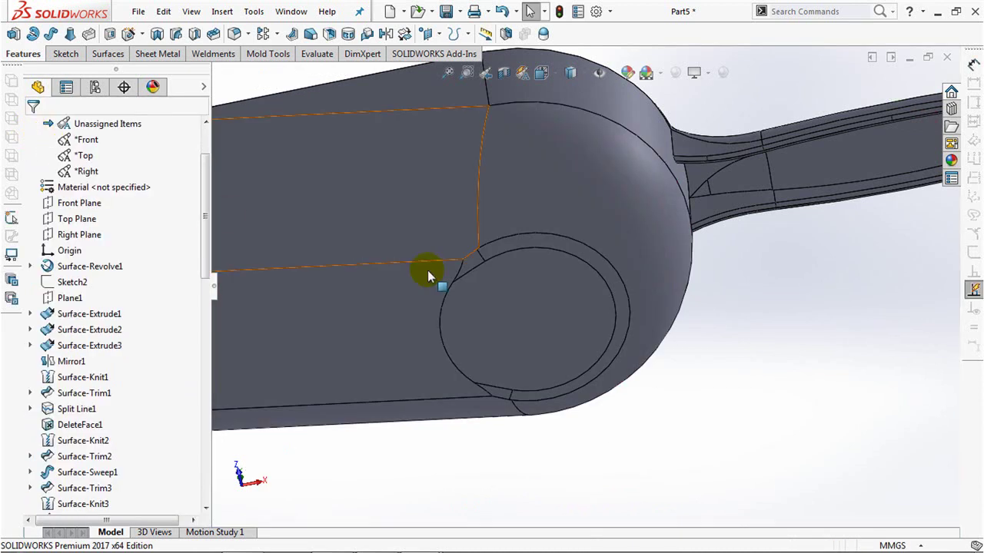
Round the remaining bottom edge with a 7 mm fillet
{"action": "left_click", "coordinate": [235, 33]}
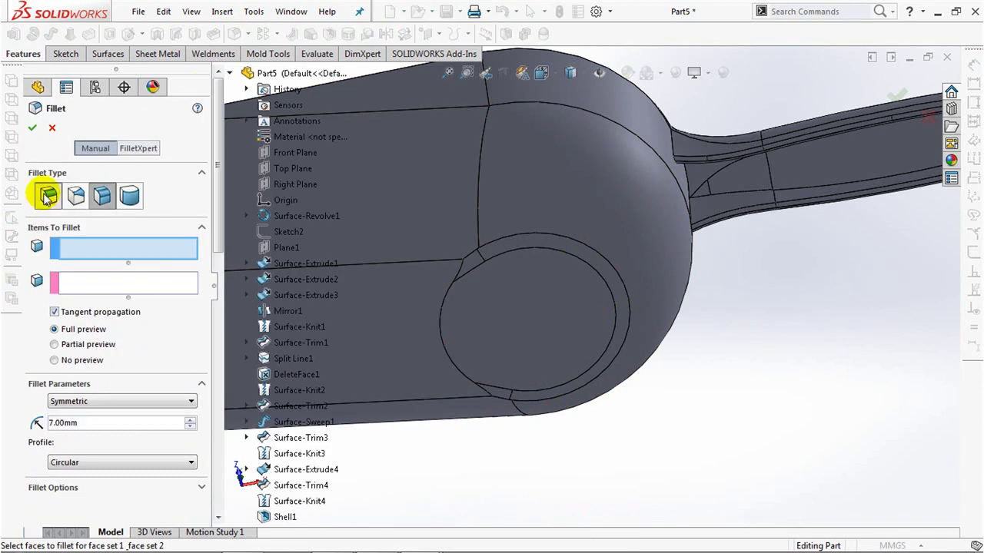
{"action": "left_click", "coordinate": [442, 338]}
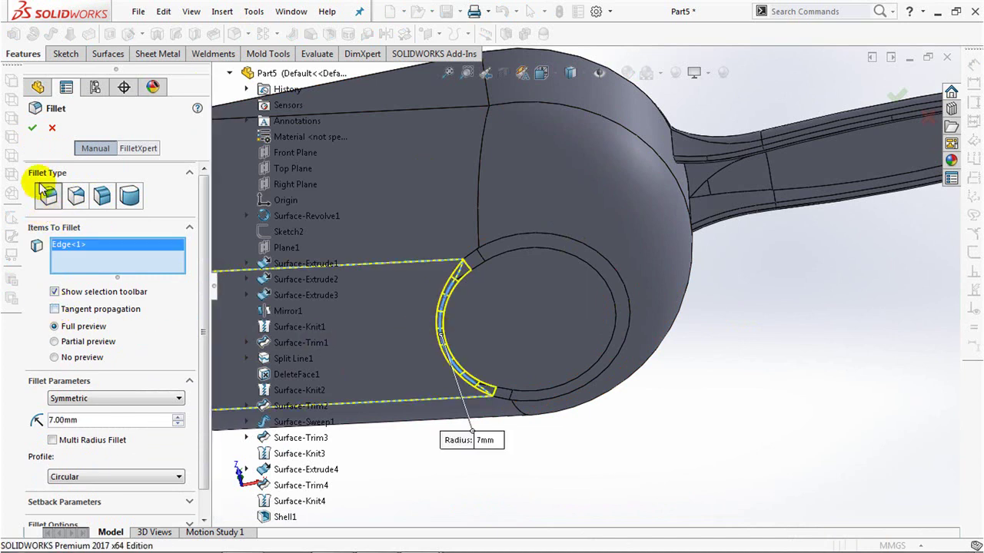
{"action": "left_click", "coordinate": [33, 129]}
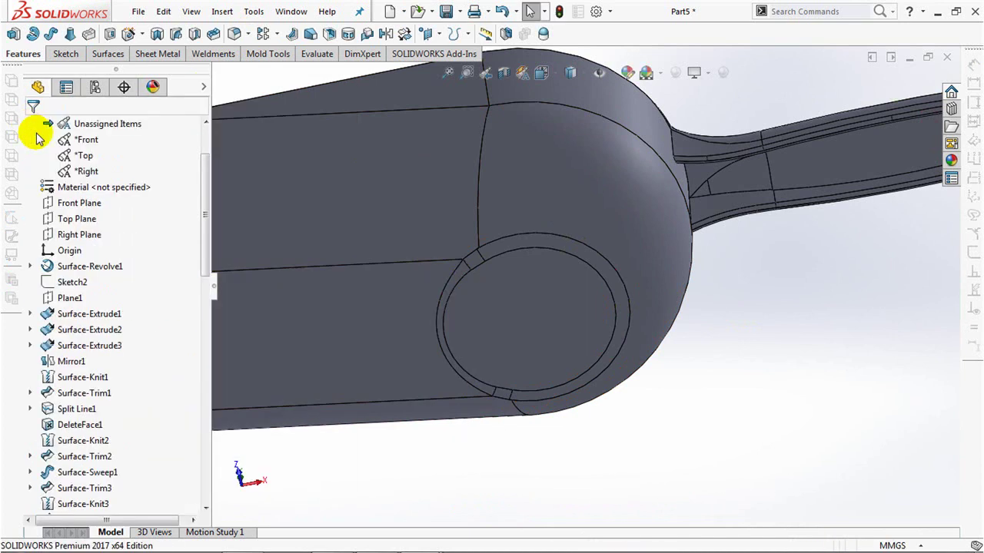
{"action": "middle_click_drag", "start_coordinate": [811, 286], "coordinate": [780, 438]}
Run a 1° draft analysis, inspect the face colours around bowl and handle, then return to isometric
{"action": "key", "text": "ctrl+7"}
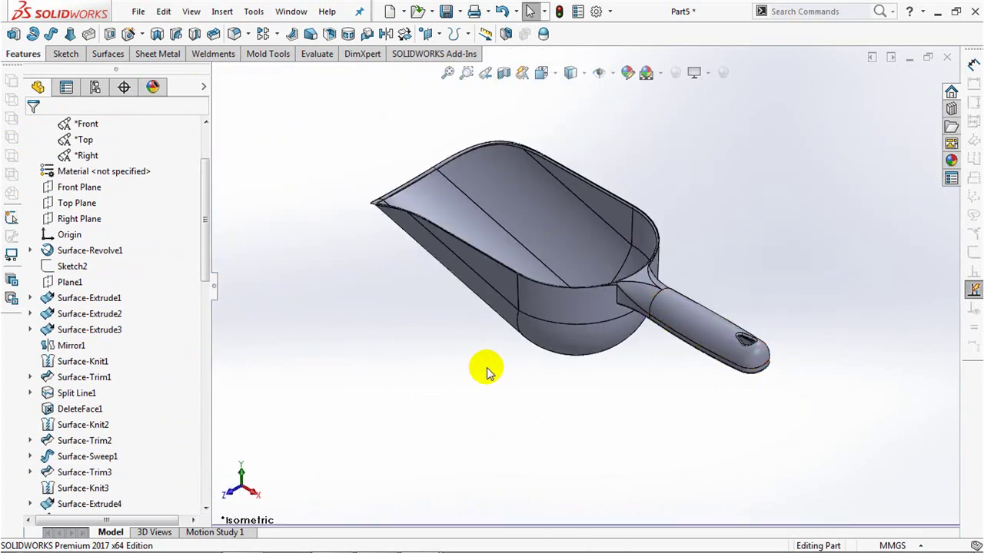
{"action": "left_click_drag", "start_coordinate": [205, 247], "coordinate": [204, 335]}
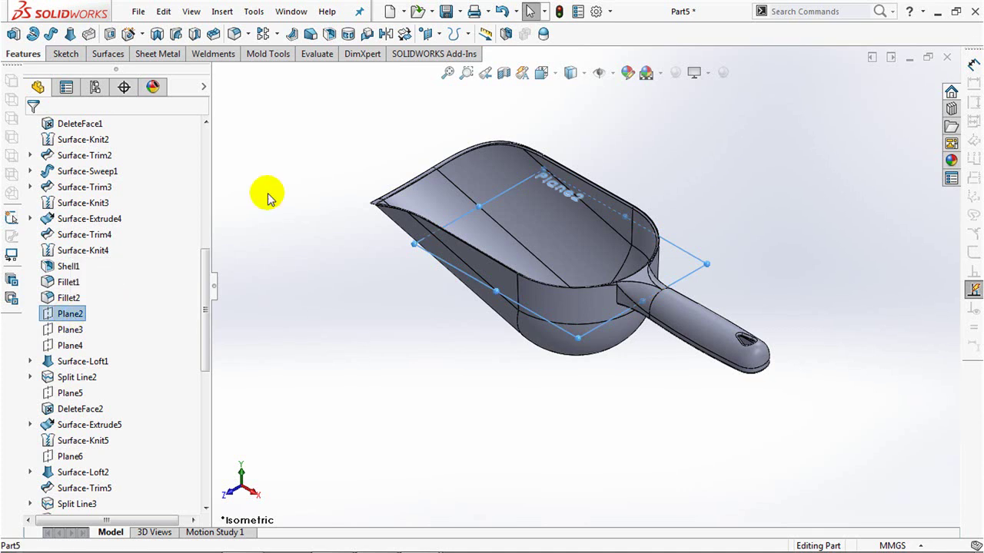
{"action": "left_click", "coordinate": [266, 55]}
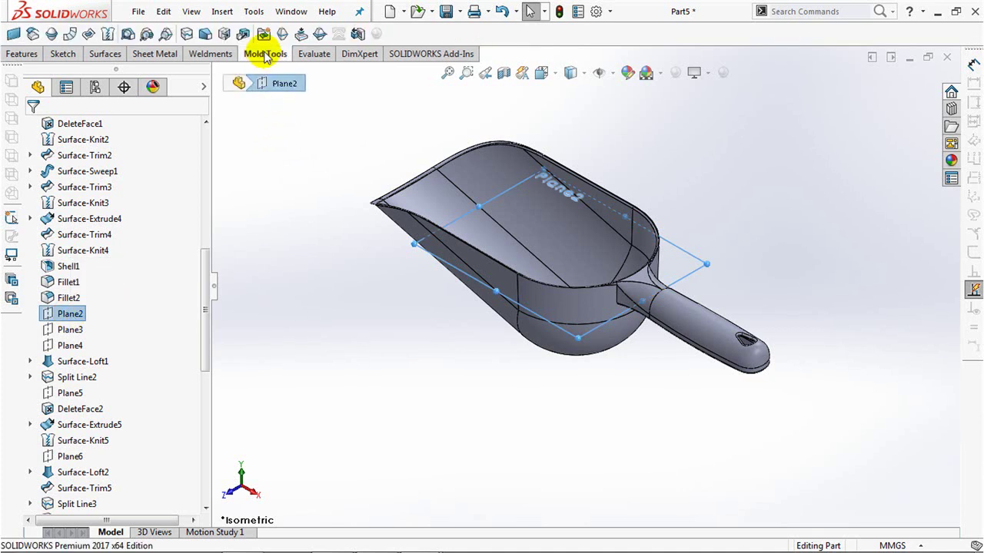
{"action": "left_click", "coordinate": [129, 35]}
{"action": "left_click", "coordinate": [196, 199]}
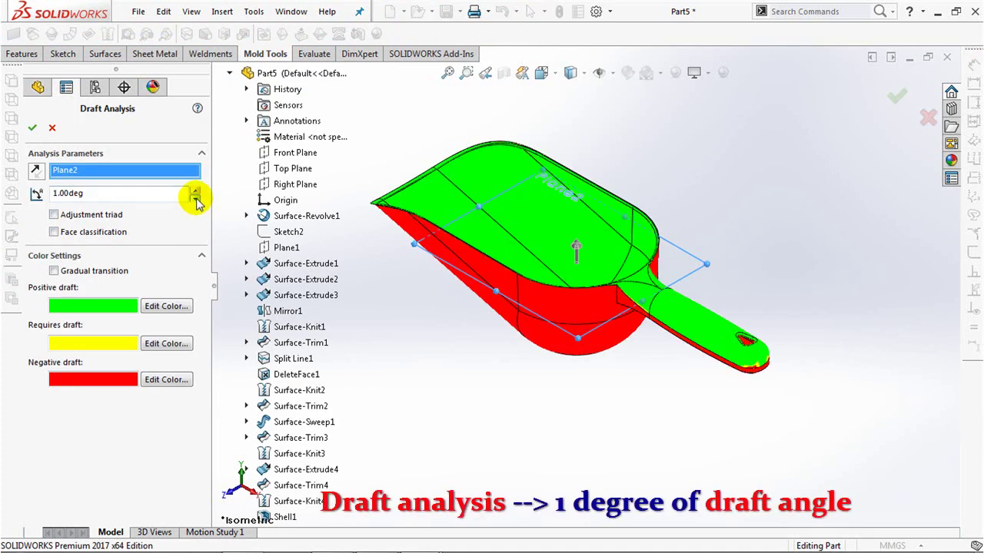
{"action": "middle_click_drag", "start_coordinate": [515, 390], "coordinate": [537, 359]}
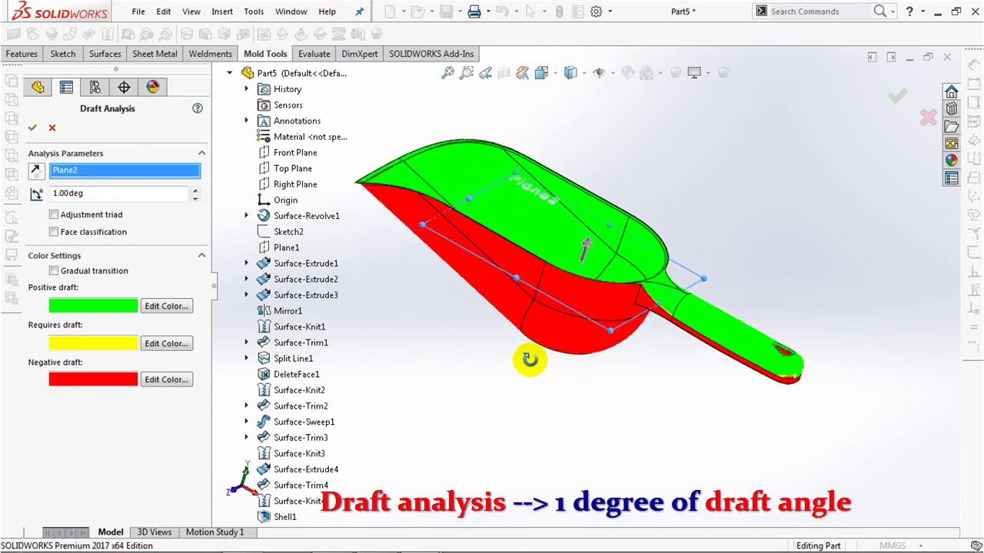
{"action": "scroll", "coordinate": [601, 292], "scroll_direction": "down", "scroll_amount": 5}
{"action": "mouse_move", "coordinate": [769, 362]}
{"action": "middle_mouse_down"}
{"action": "mouse_move", "coordinate": [681, 303]}
{"action": "mouse_move", "coordinate": [618, 310]}
{"action": "mouse_move", "coordinate": [665, 93]}
{"action": "mouse_move", "coordinate": [648, 61]}
{"action": "mouse_move", "coordinate": [651, 34]}
{"action": "mouse_move", "coordinate": [636, 138]}
{"action": "mouse_move", "coordinate": [659, 171]}
{"action": "mouse_move", "coordinate": [578, 308]}
{"action": "mouse_move", "coordinate": [48, 174]}
{"action": "middle_mouse_up"}
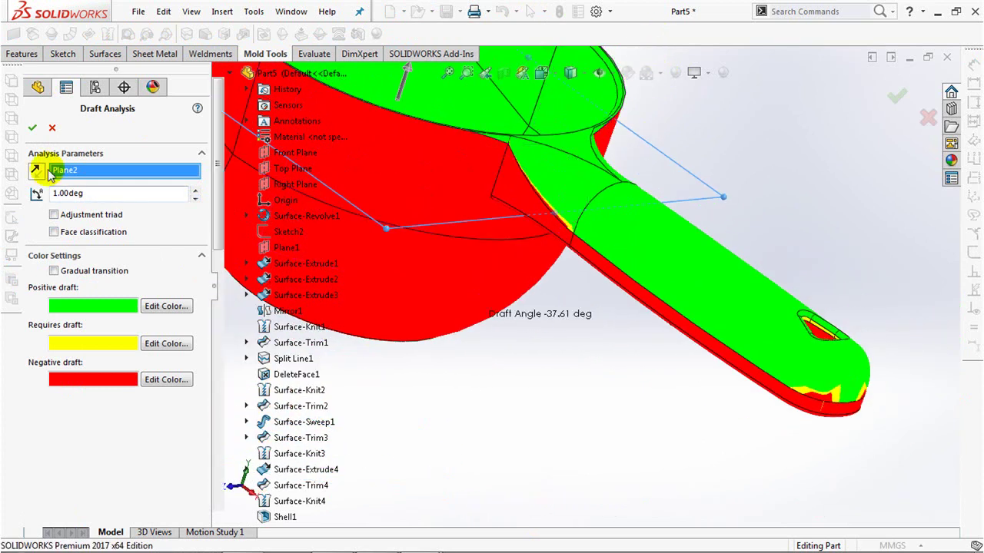
{"action": "left_click", "coordinate": [32, 130]}
{"action": "key", "text": "ctrl+7"}
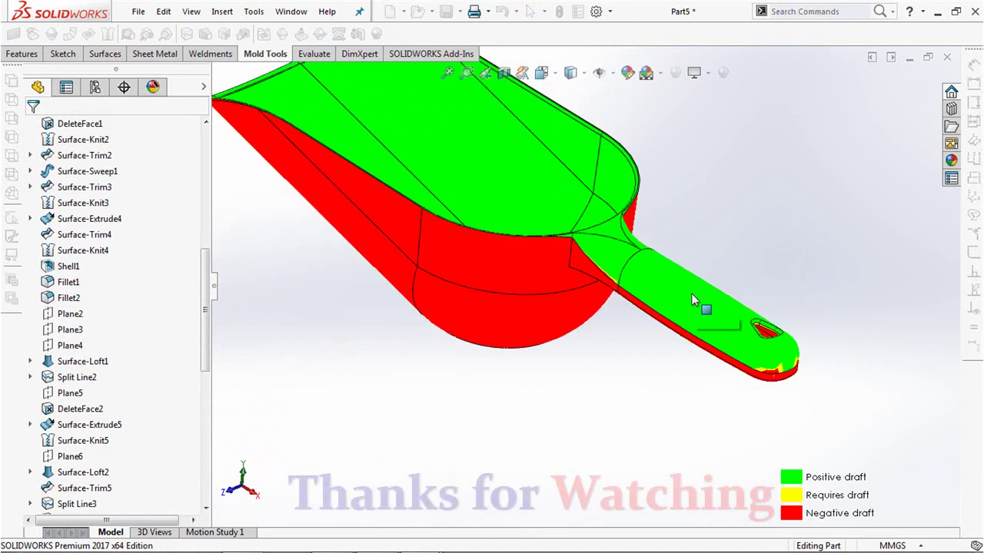